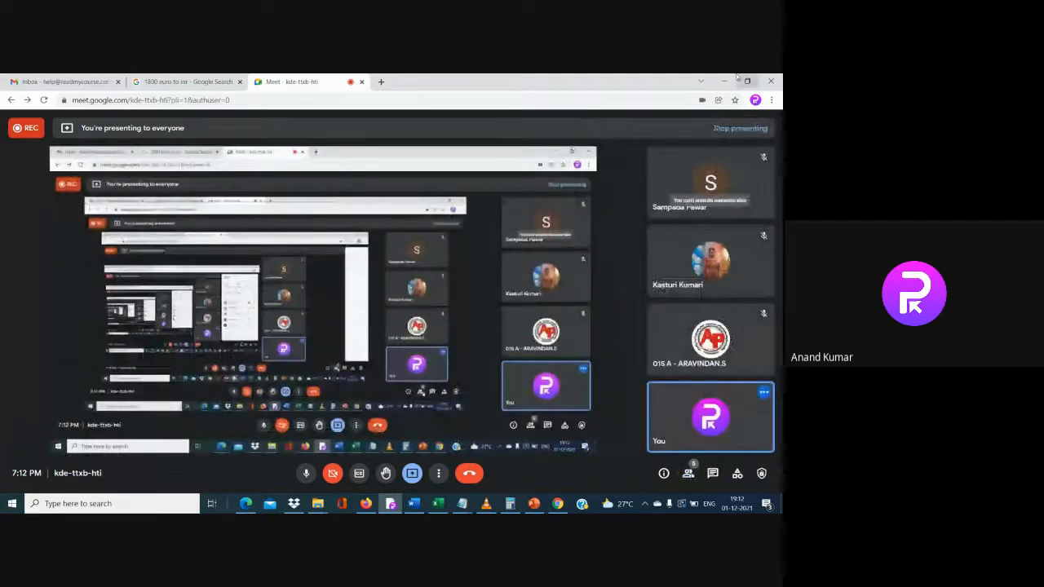
# Move the Meet window aside and close the blank Word document without saving
pyautogui.click(722, 79)
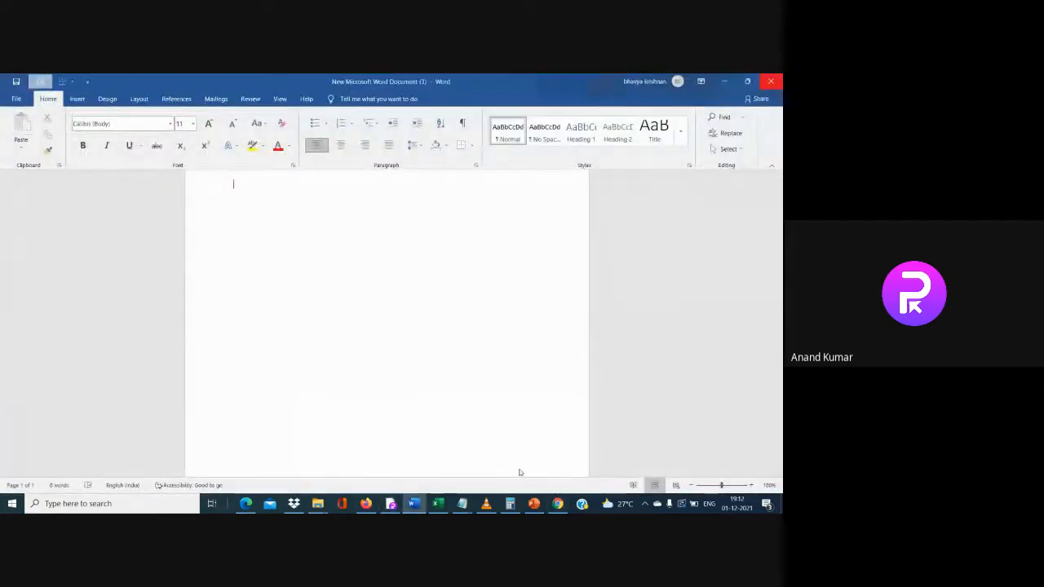
pyautogui.click(770, 82)
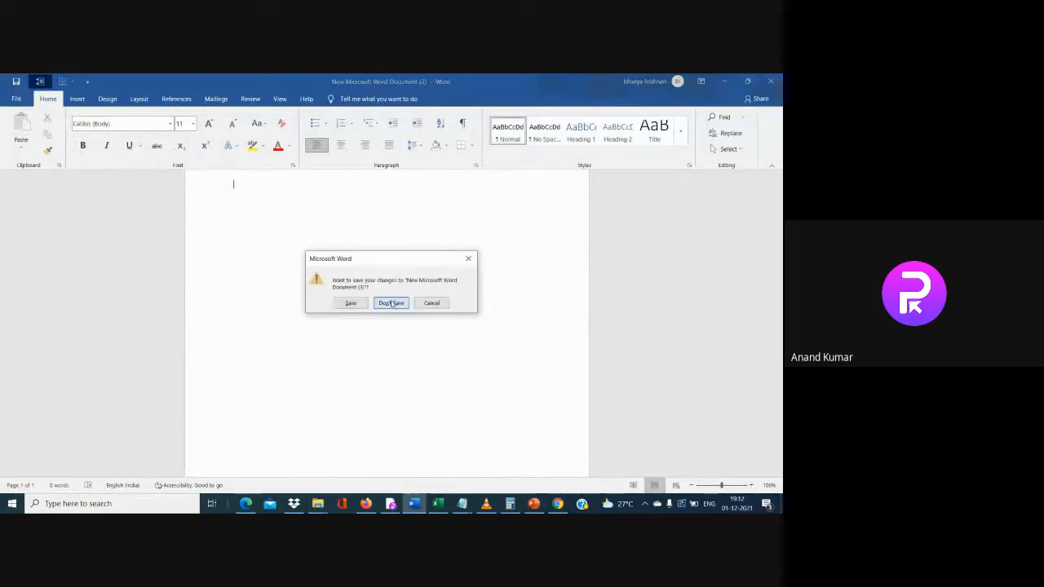
pyautogui.click(389, 301)
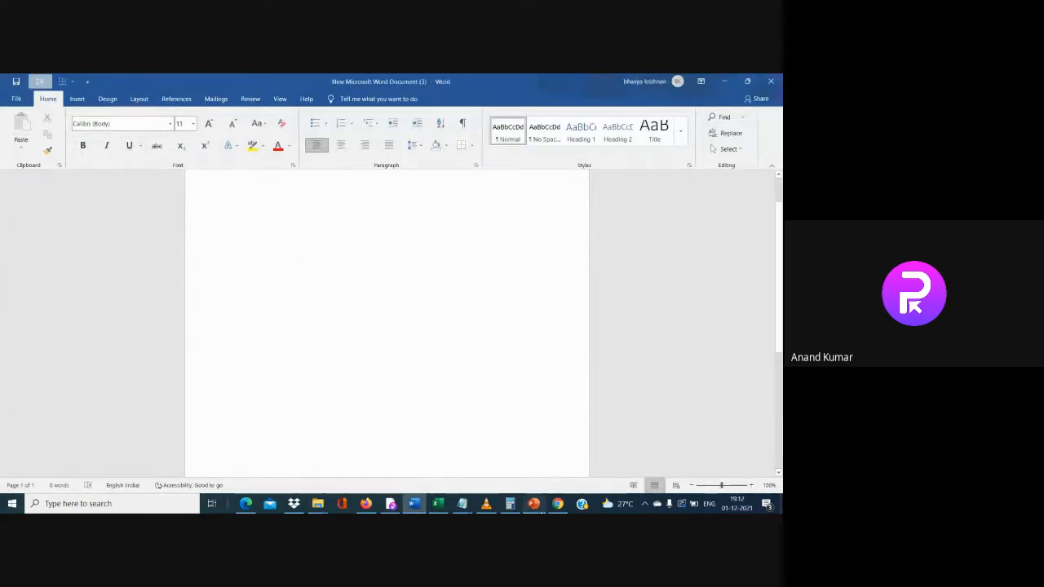
pyautogui.click(533, 503)
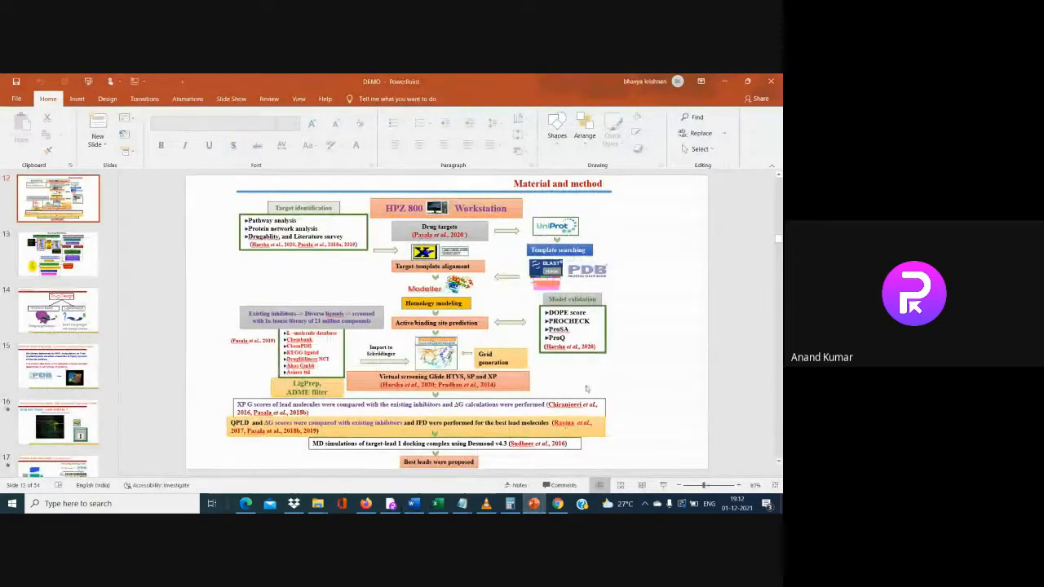
# Page through the DEMO deck to slide 36 (DFGin EGFR1), then minimize PowerPoint
pyautogui.scroll(-5, 586, 389)
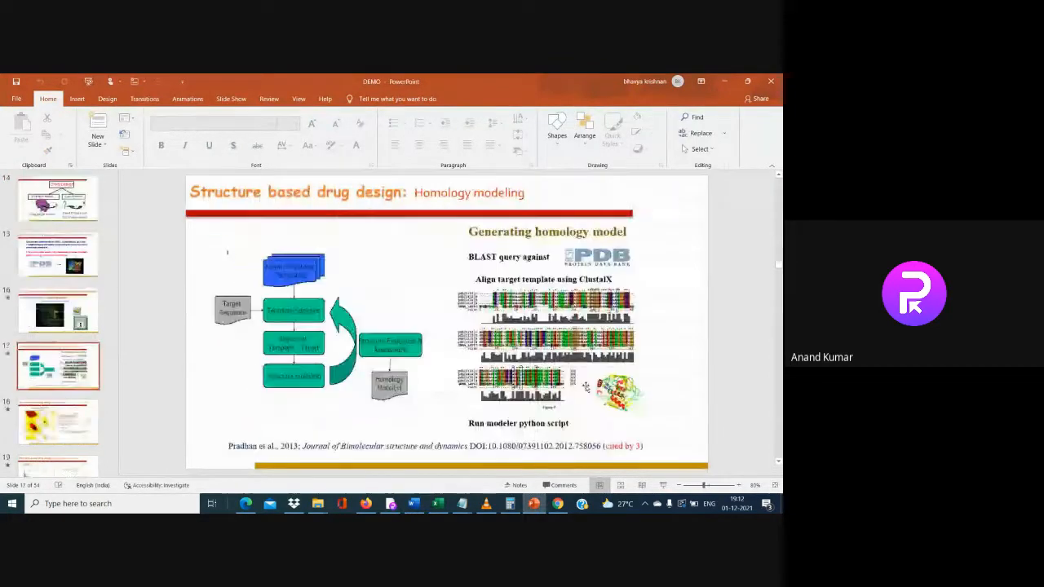
pyautogui.scroll(-5, 586, 389)
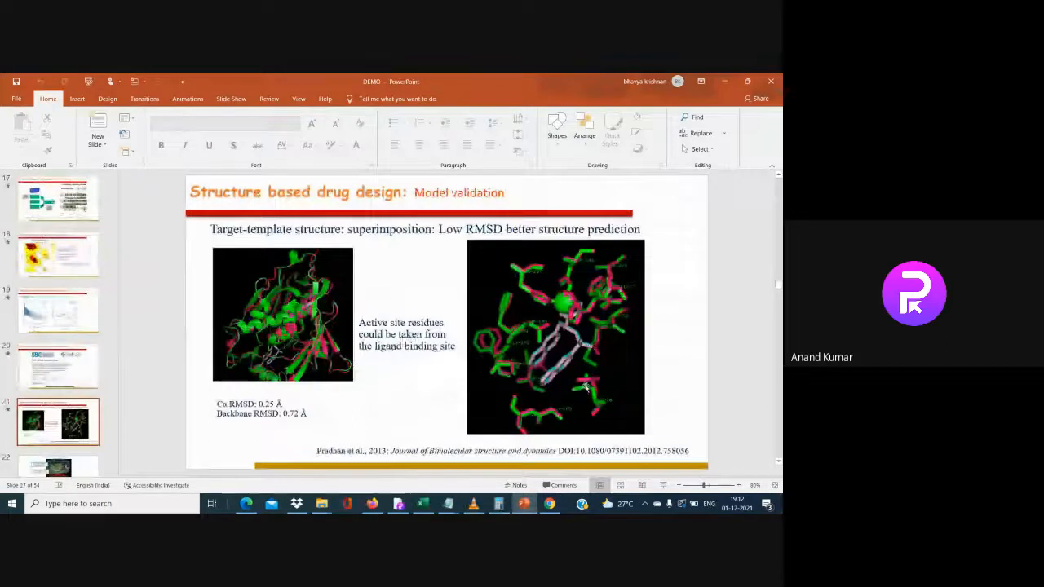
pyautogui.scroll(-2, 586, 388)
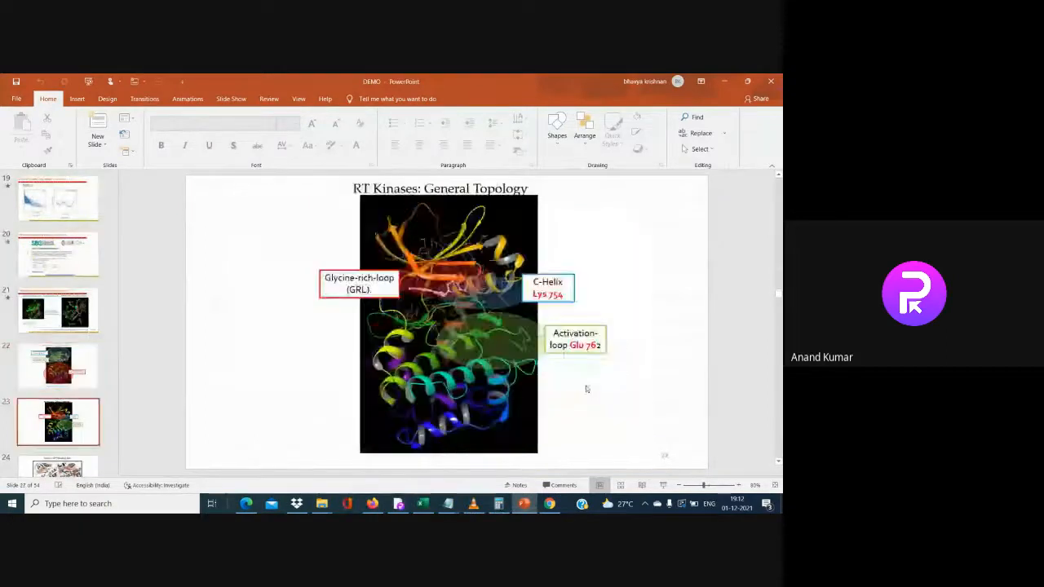
pyautogui.scroll(-1, 585, 389)
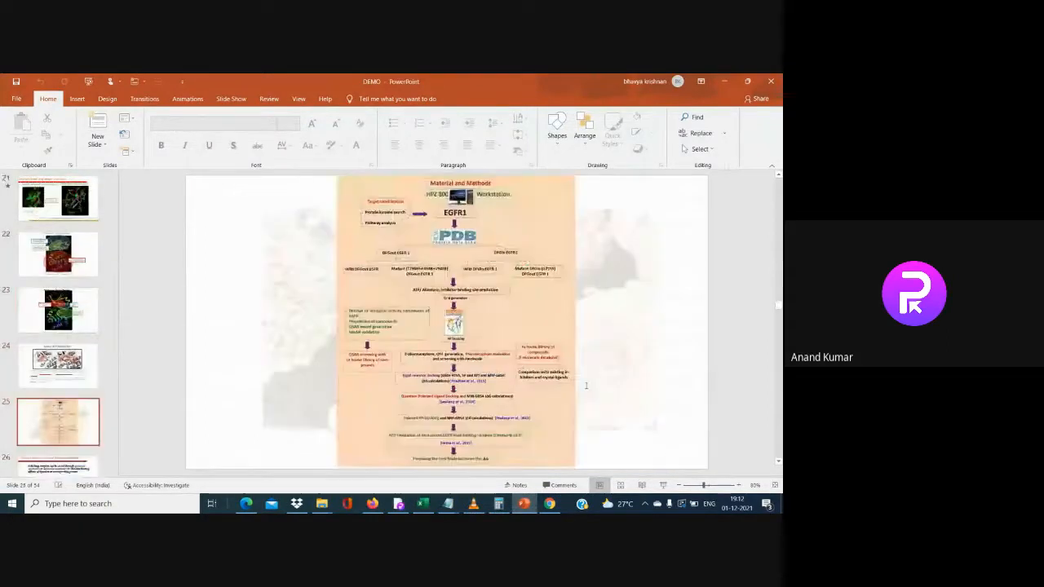
pyautogui.scroll(-6, 586, 387)
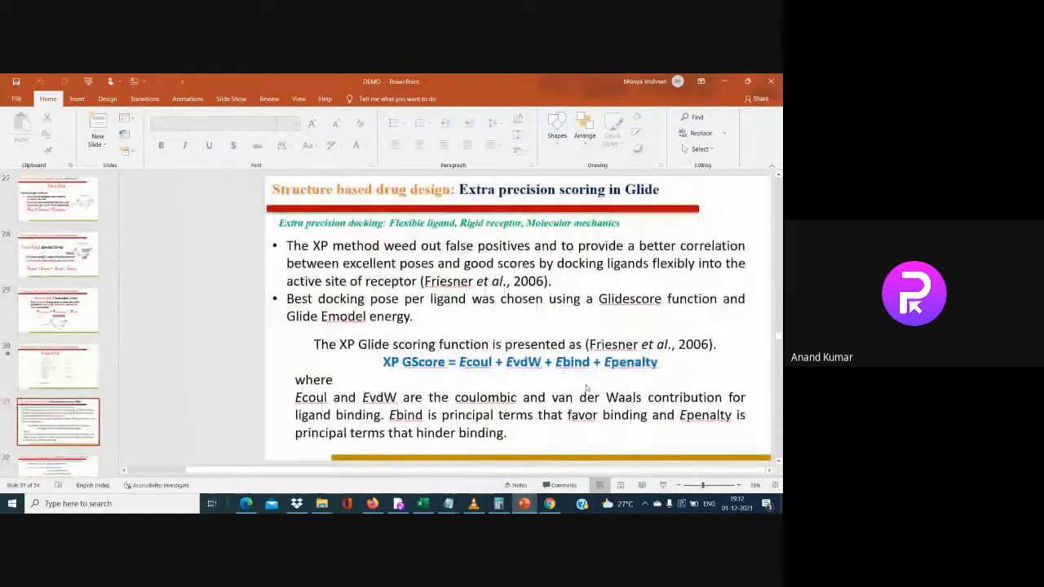
pyautogui.scroll(-3, 586, 389)
pyautogui.scroll(-2, 585, 386)
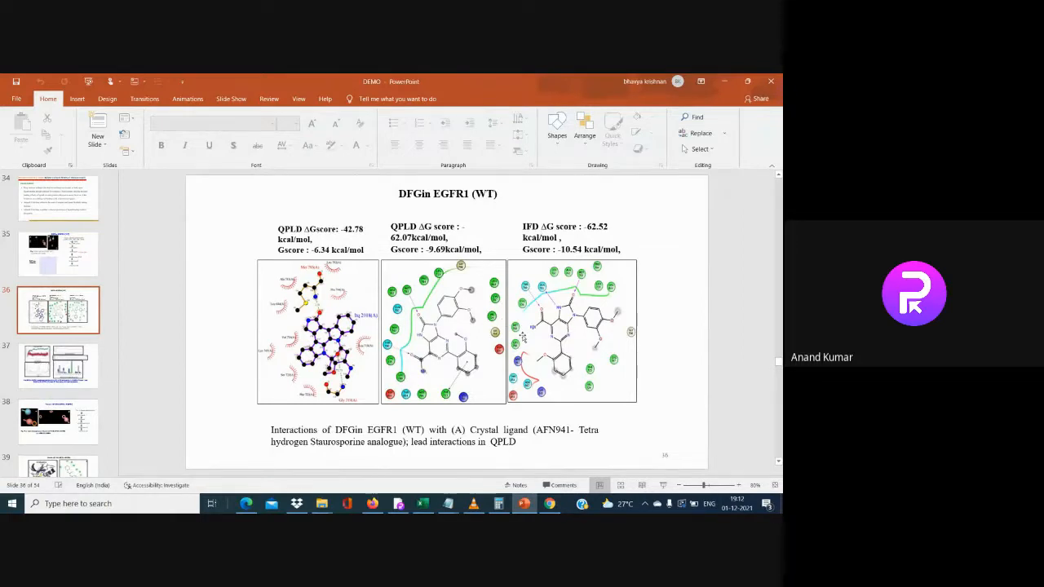
pyautogui.click(727, 80)
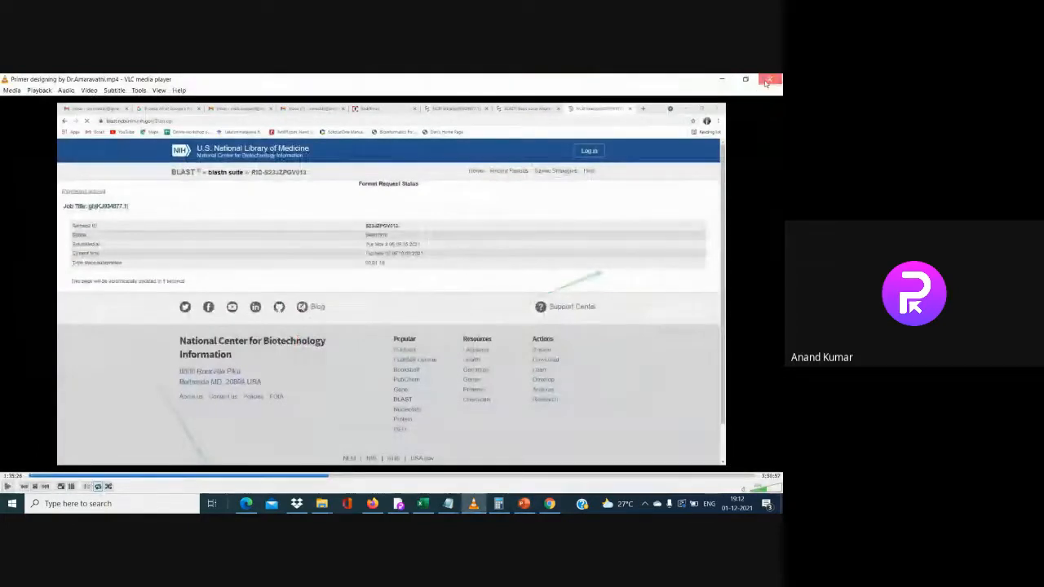
# Close the VLC BLAST video, dismiss the screen-sharing notice, and open a new Chrome tab
pyautogui.click(768, 80)
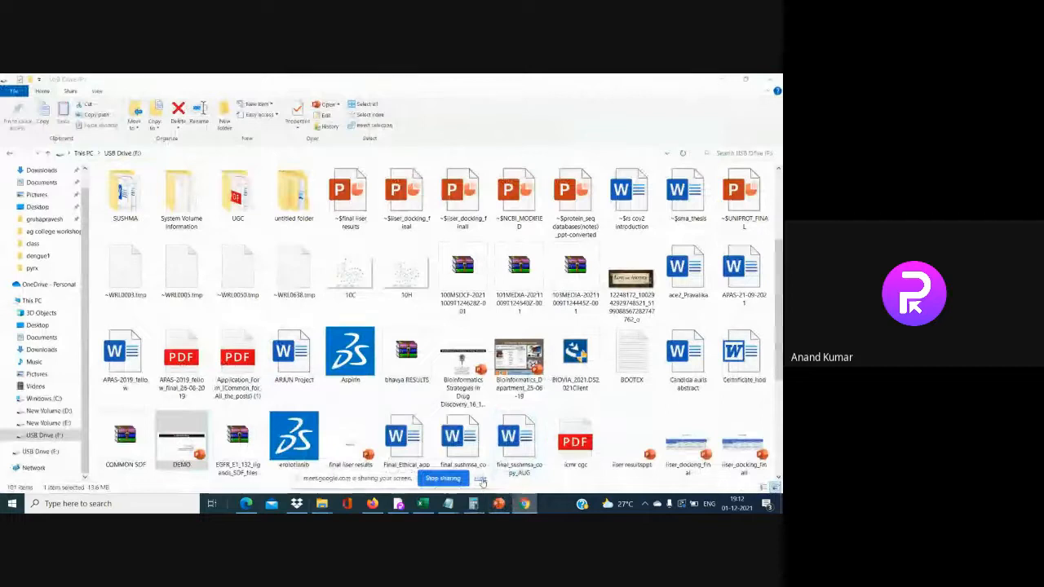
pyautogui.click(523, 503)
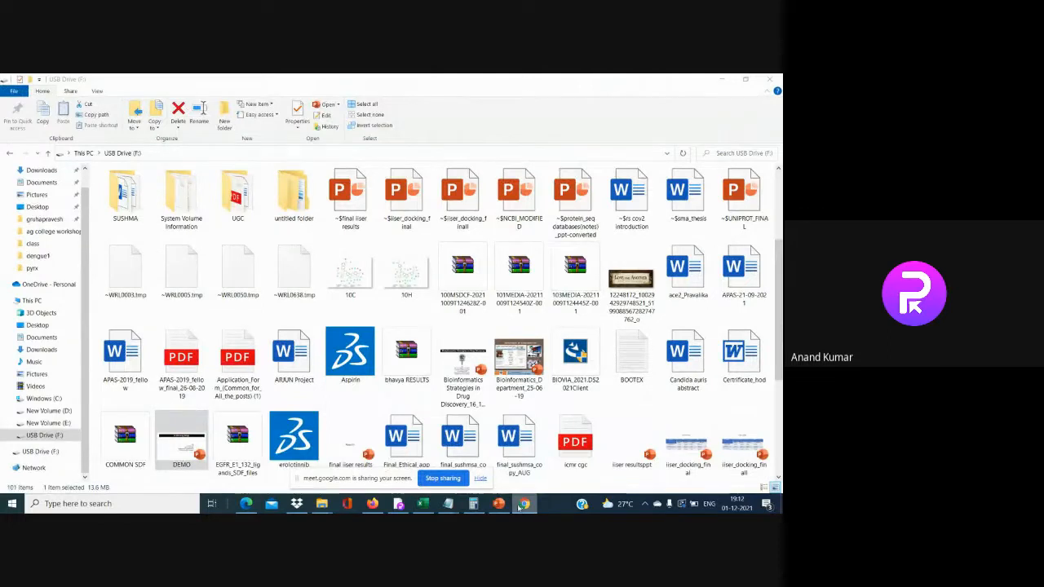
pyautogui.click(481, 480)
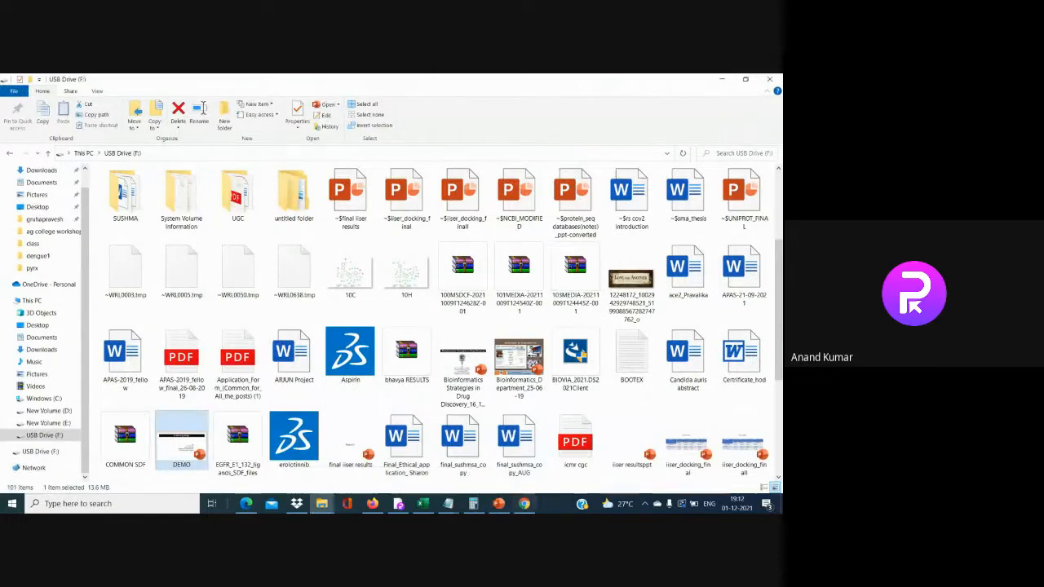
pyautogui.click(526, 505)
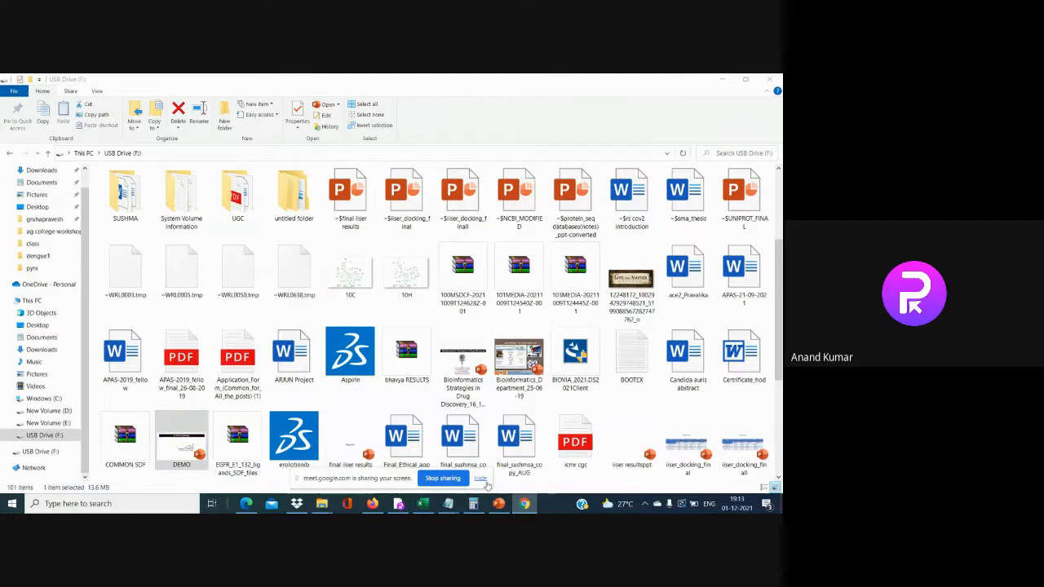
pyautogui.click(524, 505)
pyautogui.click(524, 505)
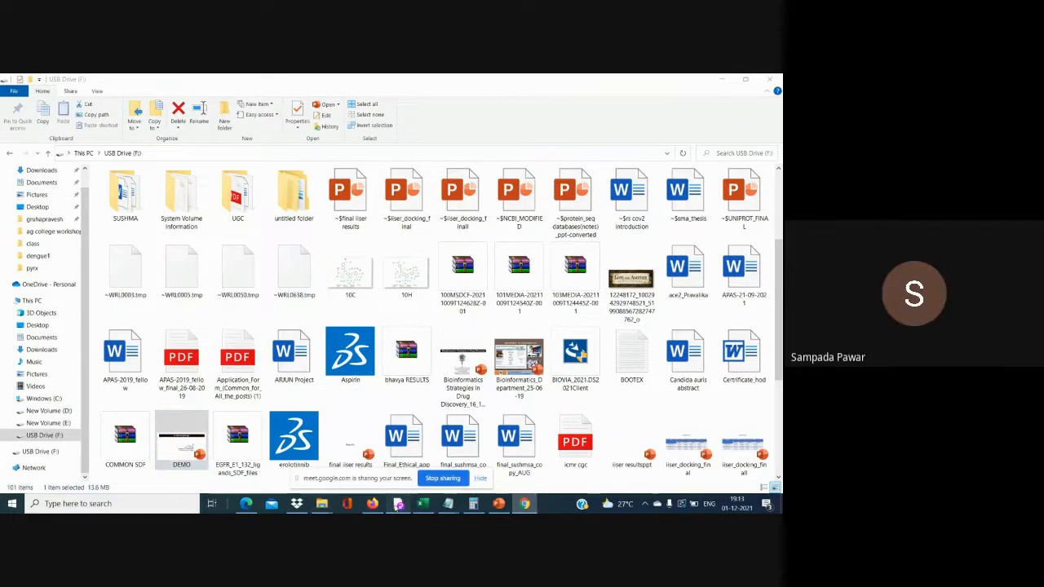
pyautogui.click(397, 503)
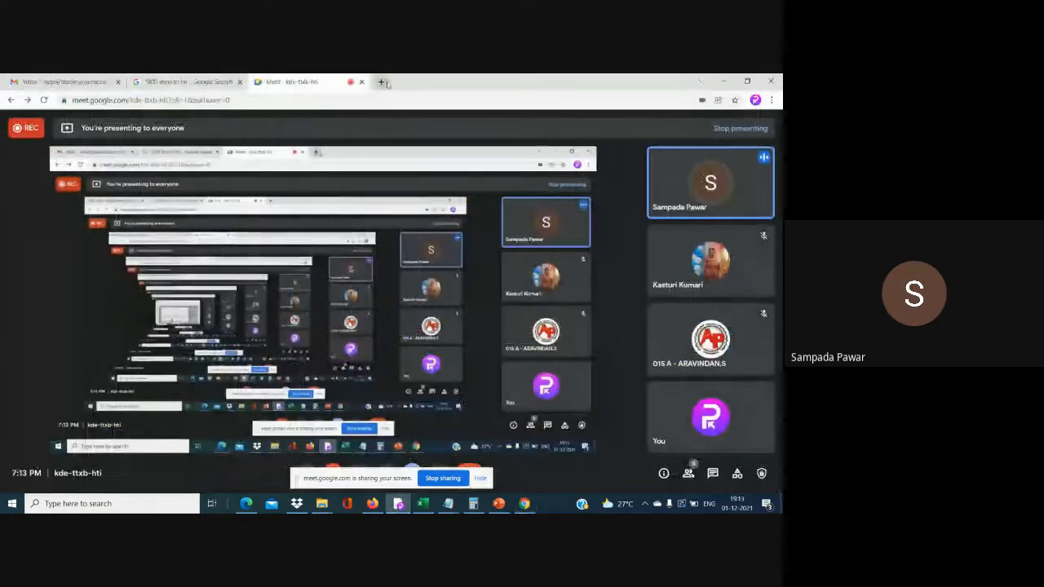
pyautogui.click(380, 82)
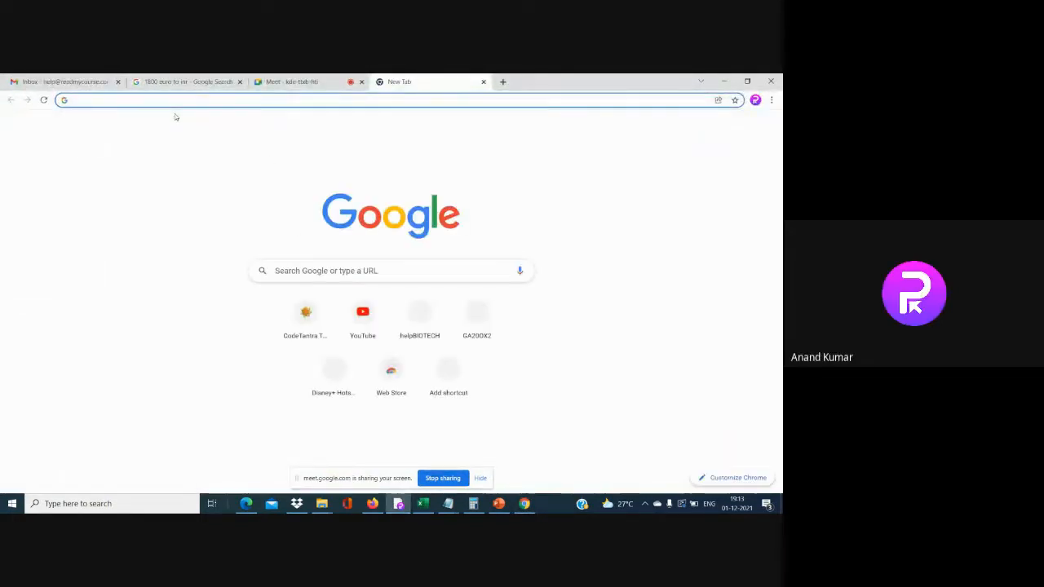
# Search Google for 'pyrx virtual screening tool' and open the PyRx website
pyautogui.write('pyrx')
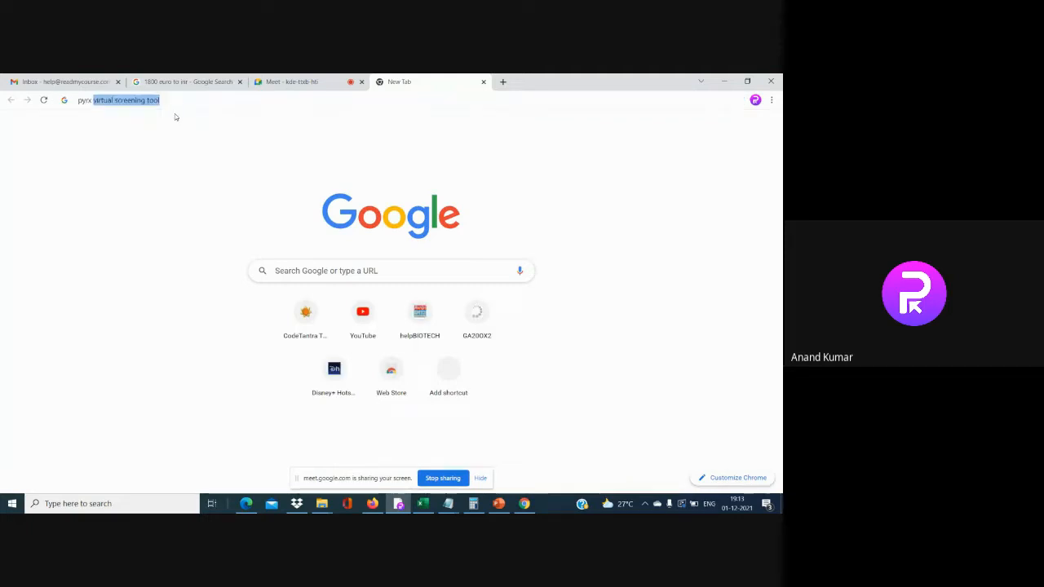
pyautogui.click(187, 103)
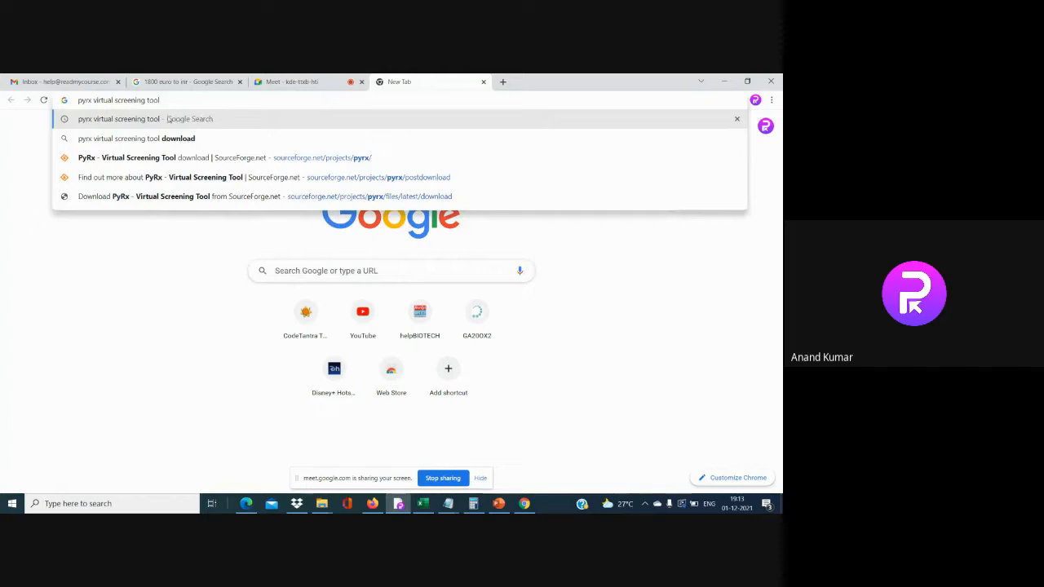
pyautogui.click(163, 119)
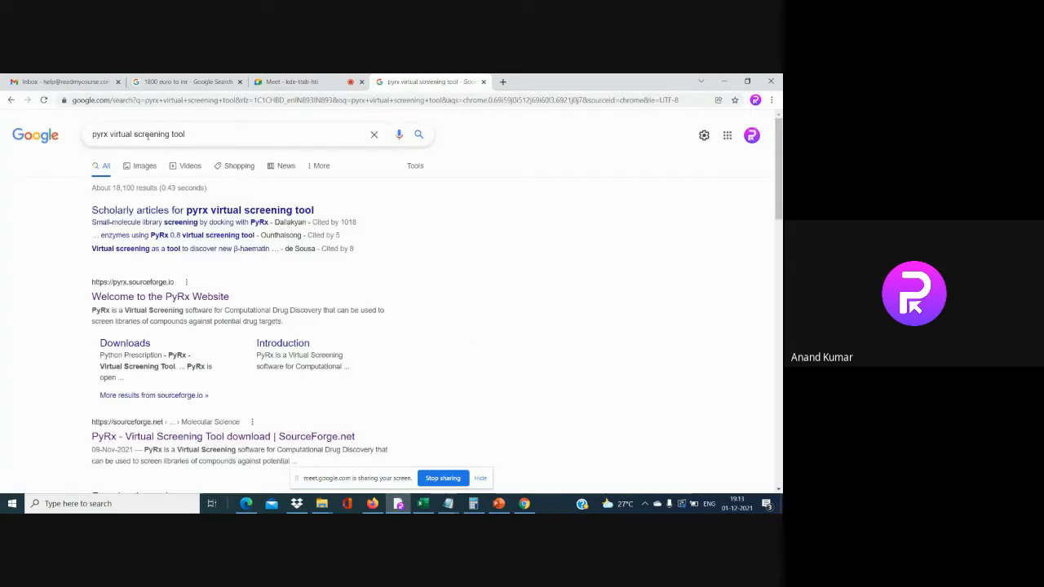
pyautogui.click(196, 298)
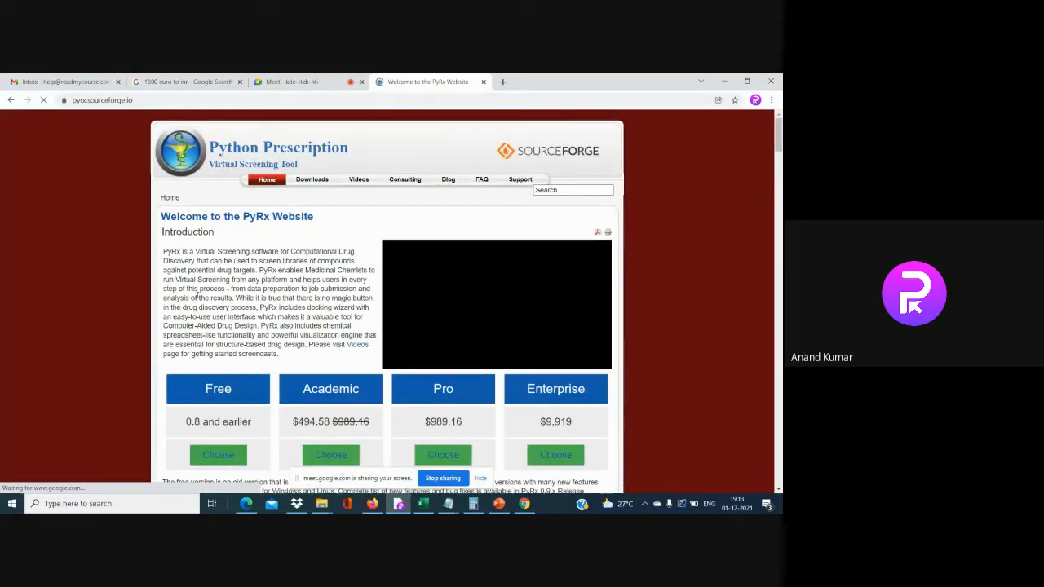
# Choose the Free version of PyRx to reach its SourceForge page, then minimize Chrome
pyautogui.scroll(-2, 220, 405)
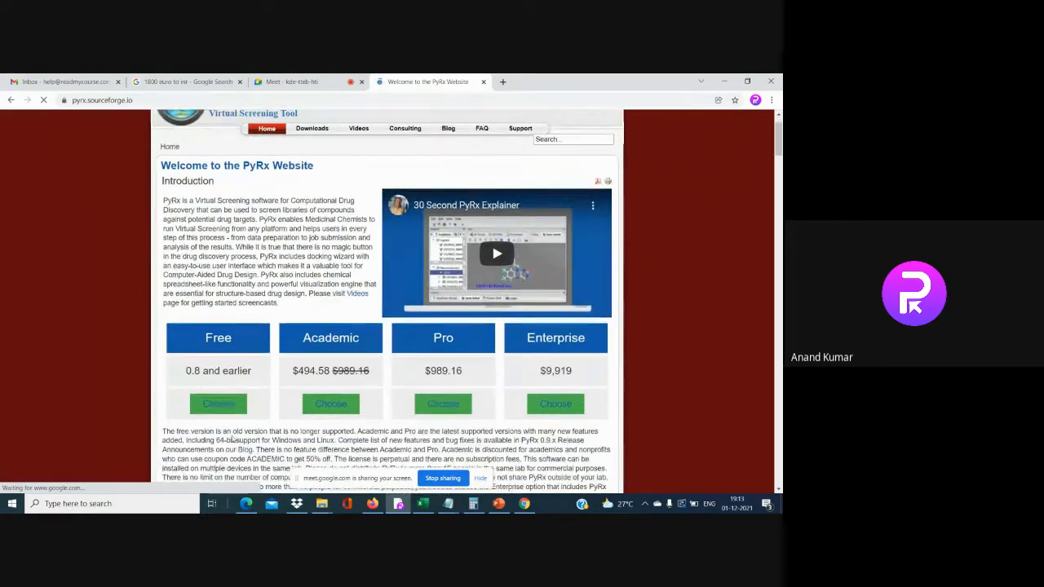
pyautogui.click(219, 405)
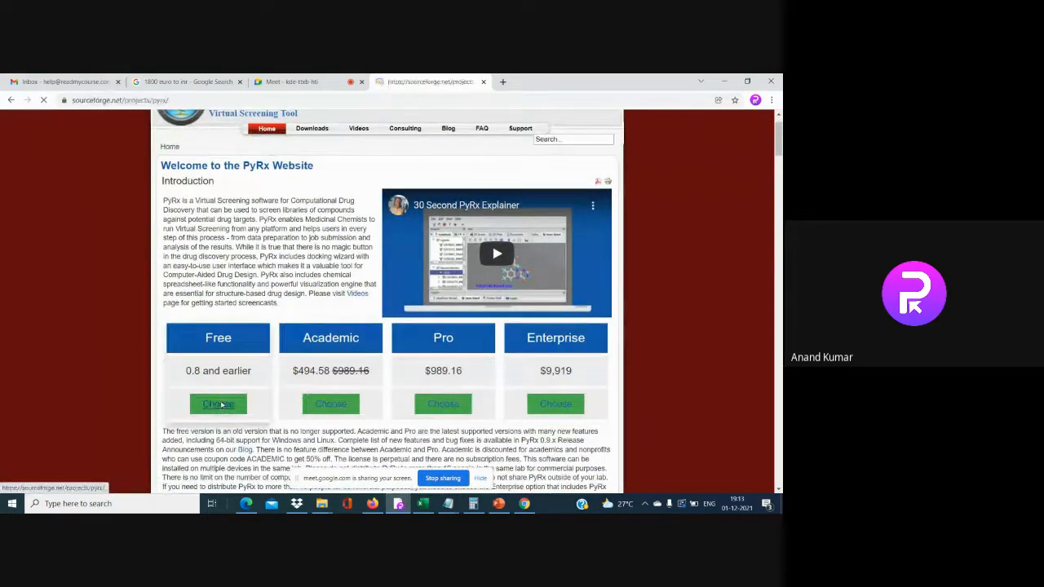
pyautogui.scroll(-2, 237, 389)
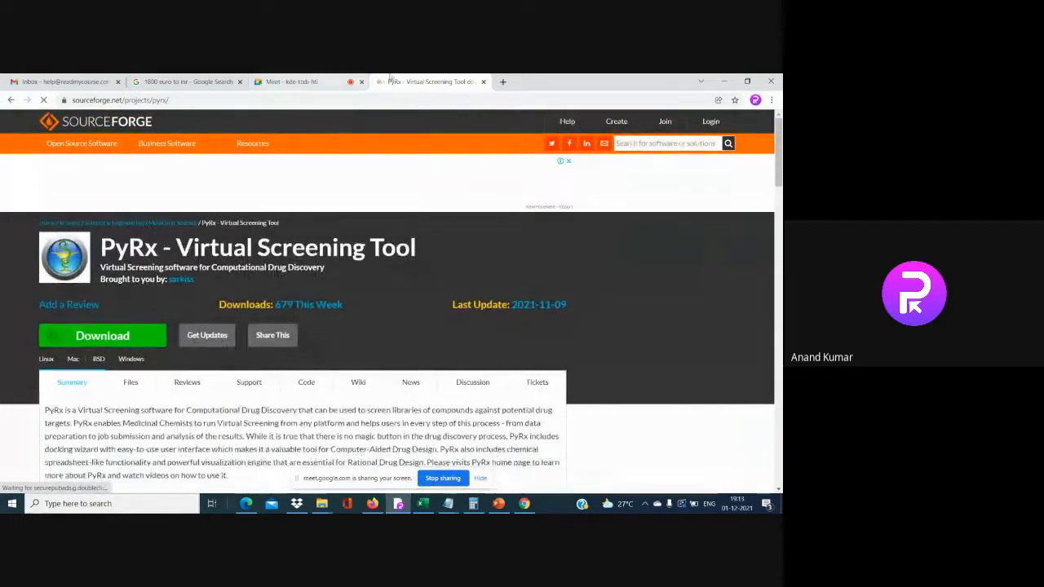
pyautogui.click(723, 81)
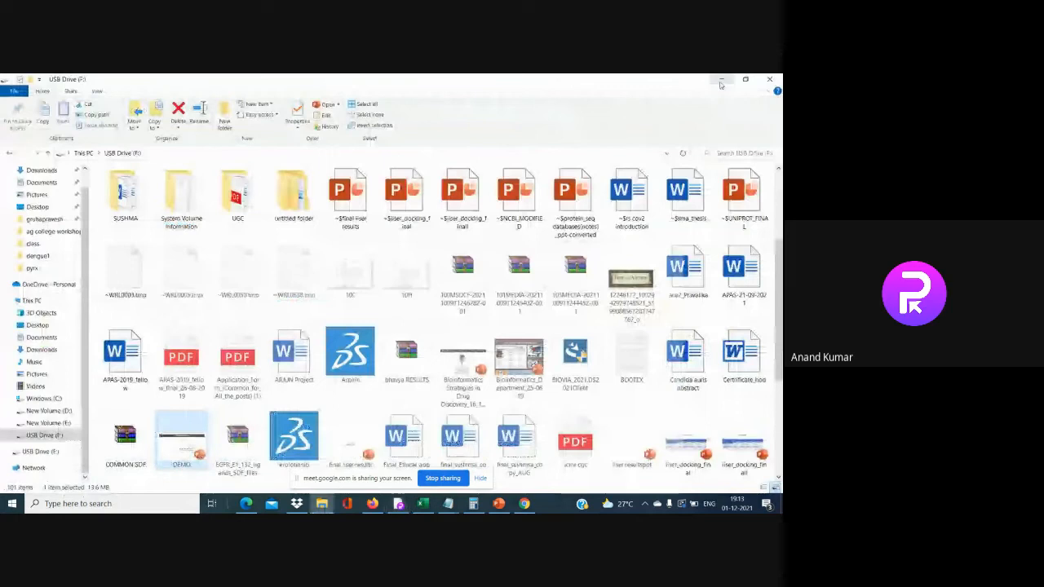
# Create a new folder on the Windows desktop
pyautogui.click(721, 80)
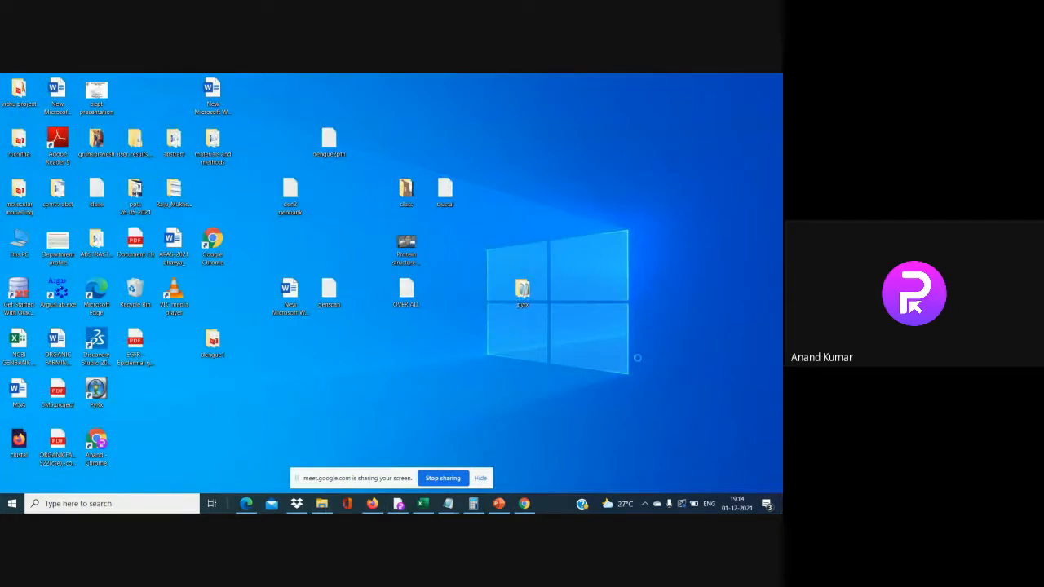
pyautogui.rightClick(638, 361)
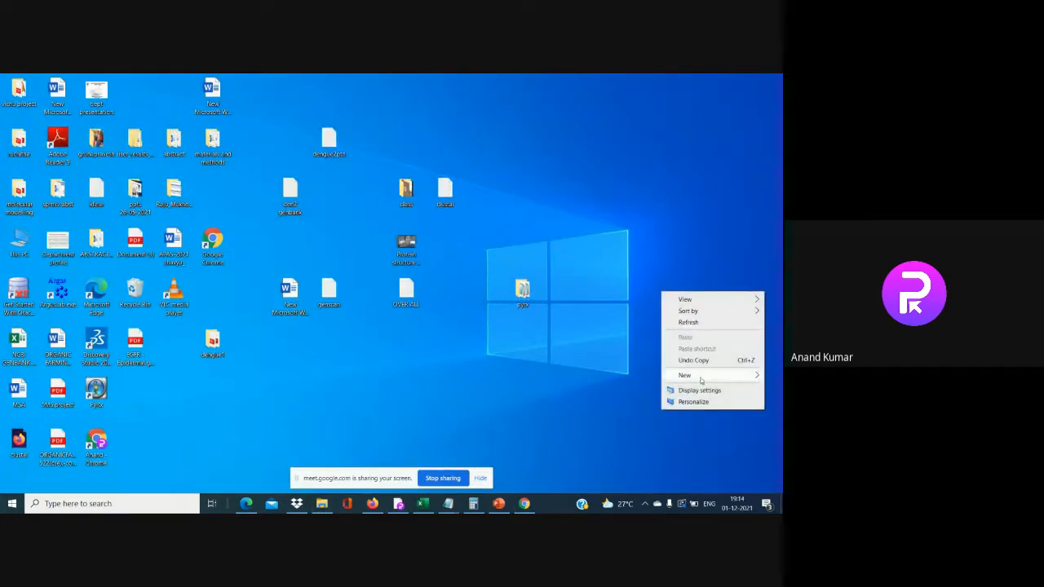
pyautogui.moveTo(701, 380)
pyautogui.click(580, 375)
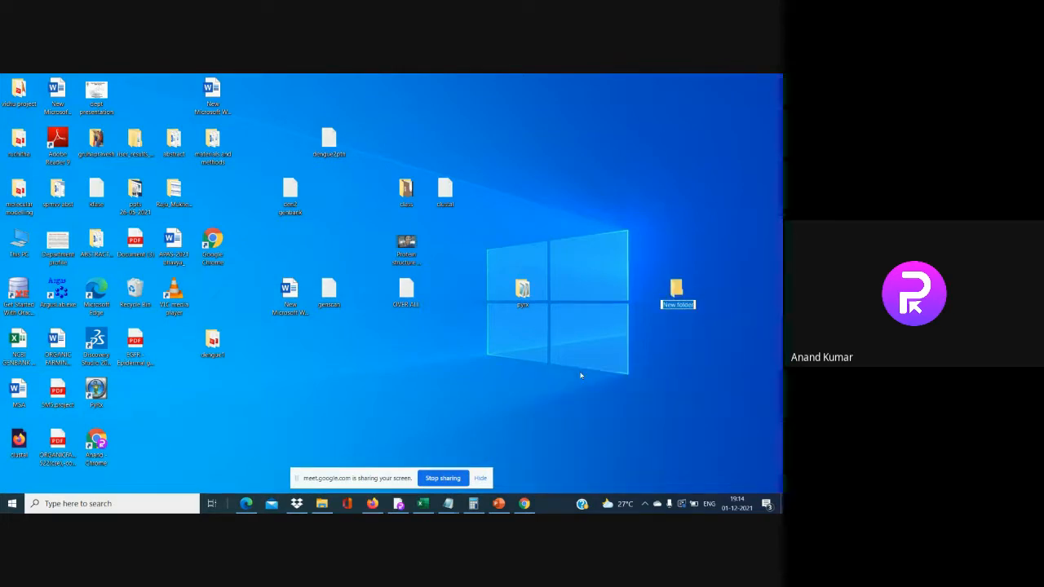
# Name the new desktop folder Docking_interaction
pyautogui.write('drugi')
pyautogui.press('Return')
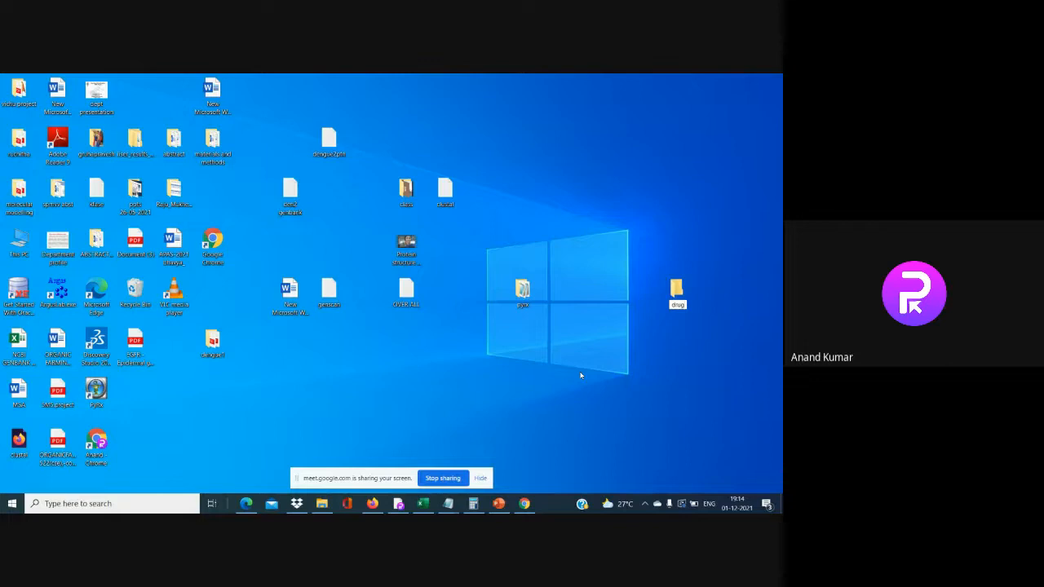
pyautogui.write('_interaction')
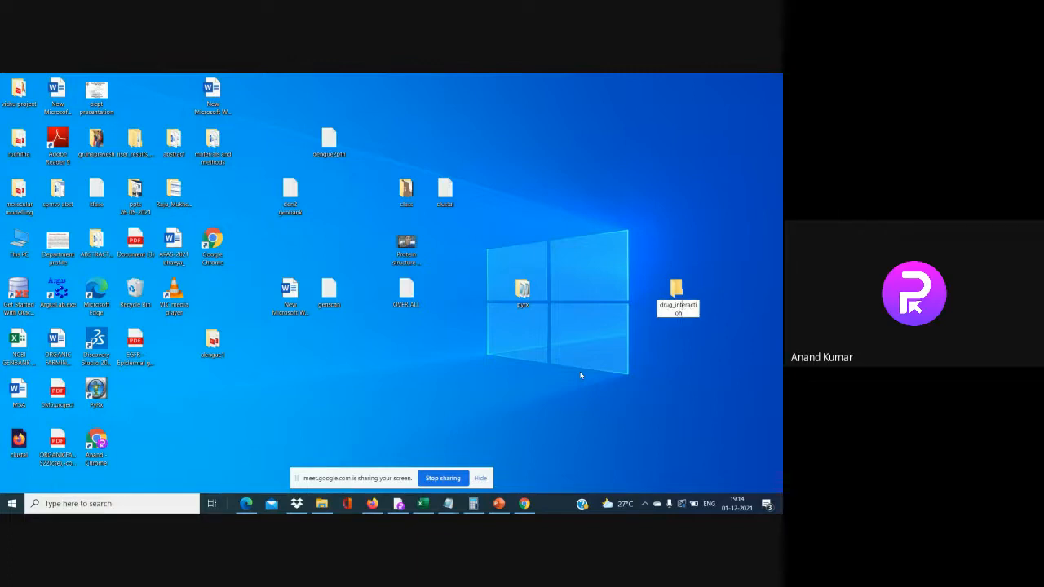
pyautogui.press('BackSpace')
pyautogui.press('BackSpace')
pyautogui.press('BackSpace')
pyautogui.press('BackSpace')
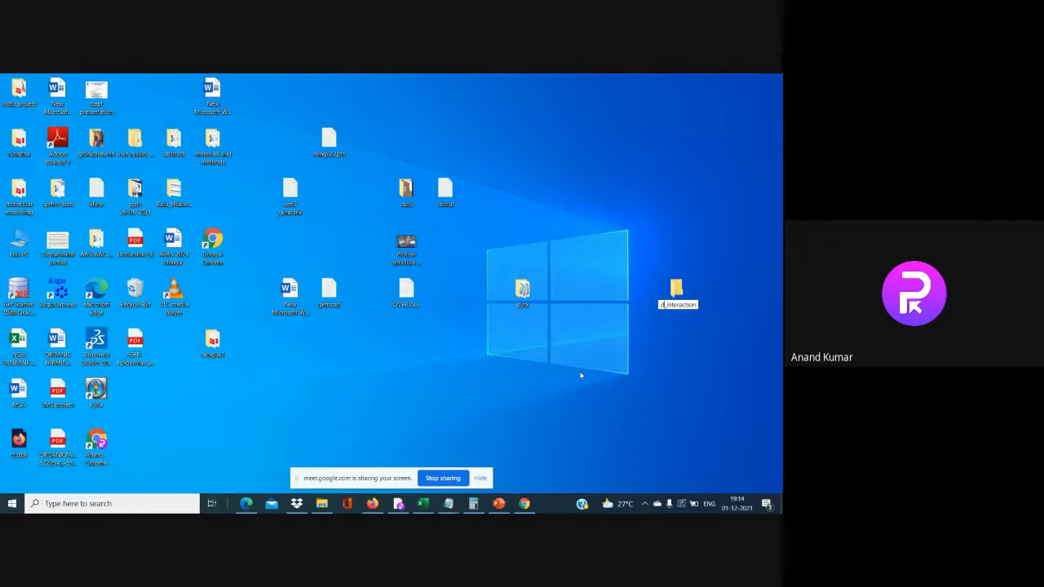
pyautogui.write('Docking')
pyautogui.press('Return')
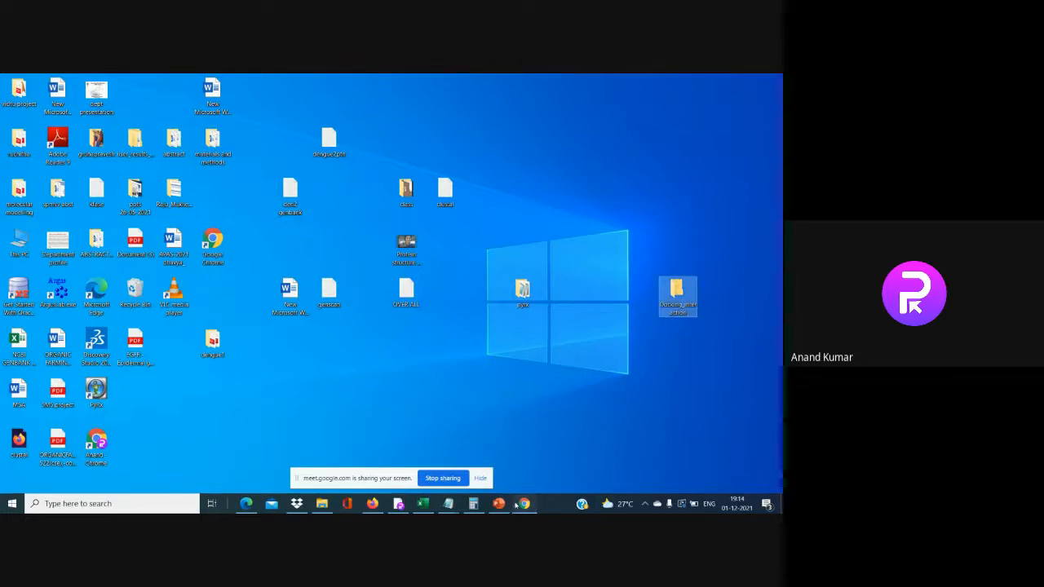
pyautogui.click(360, 171)
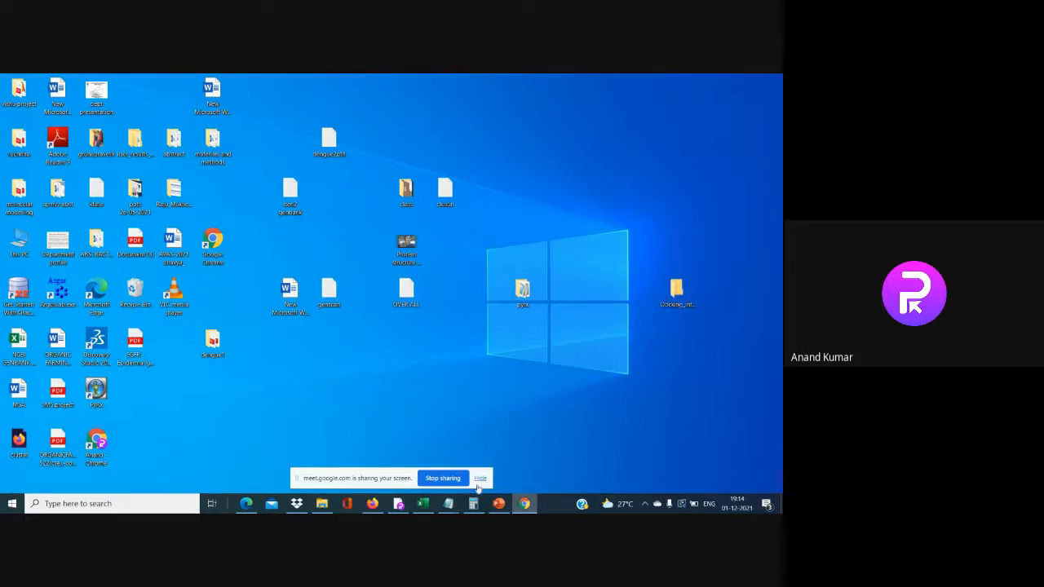
# Search Google for 'pdb' in a new tab and open the RCSB PDB homepage result
pyautogui.click(397, 503)
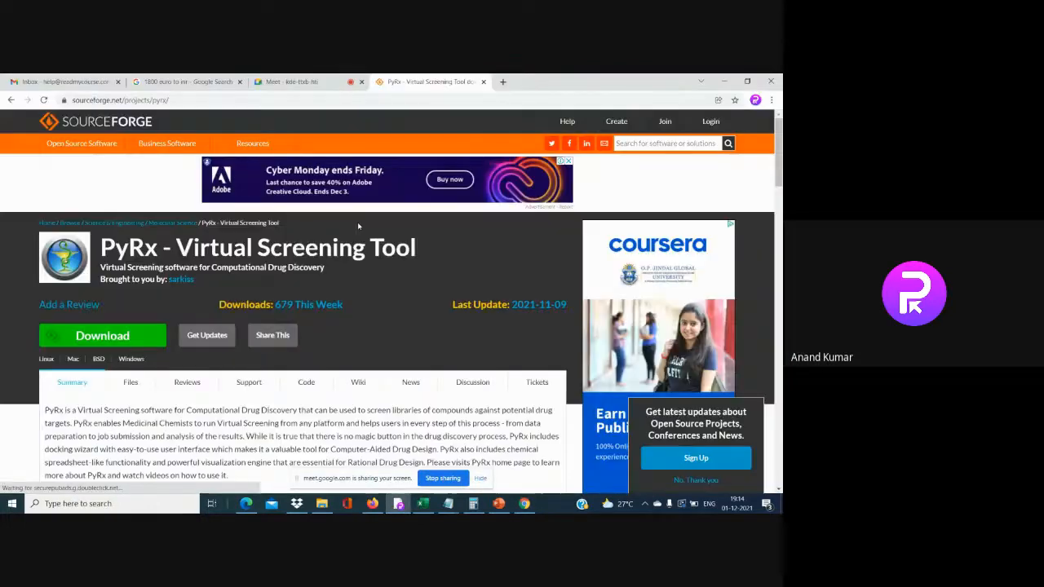
pyautogui.hotkey('ctrl', 't')
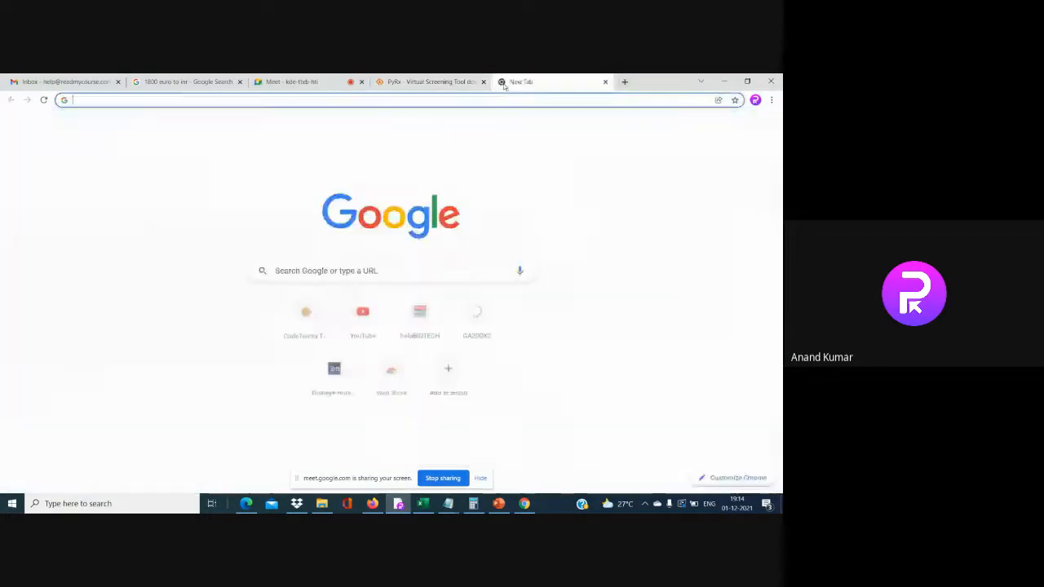
pyautogui.click(389, 271)
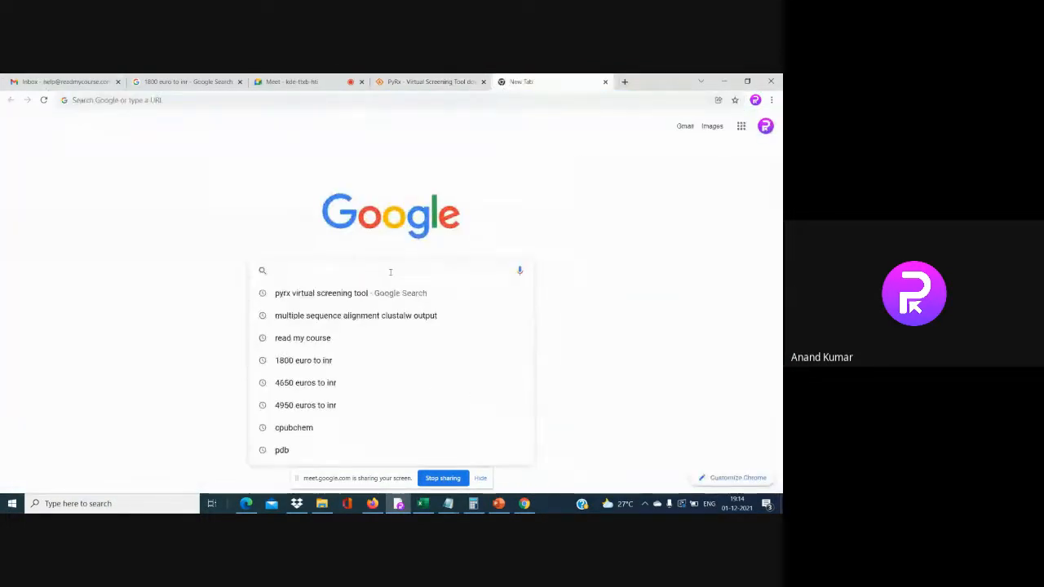
pyautogui.write('pdb')
pyautogui.press('Return')
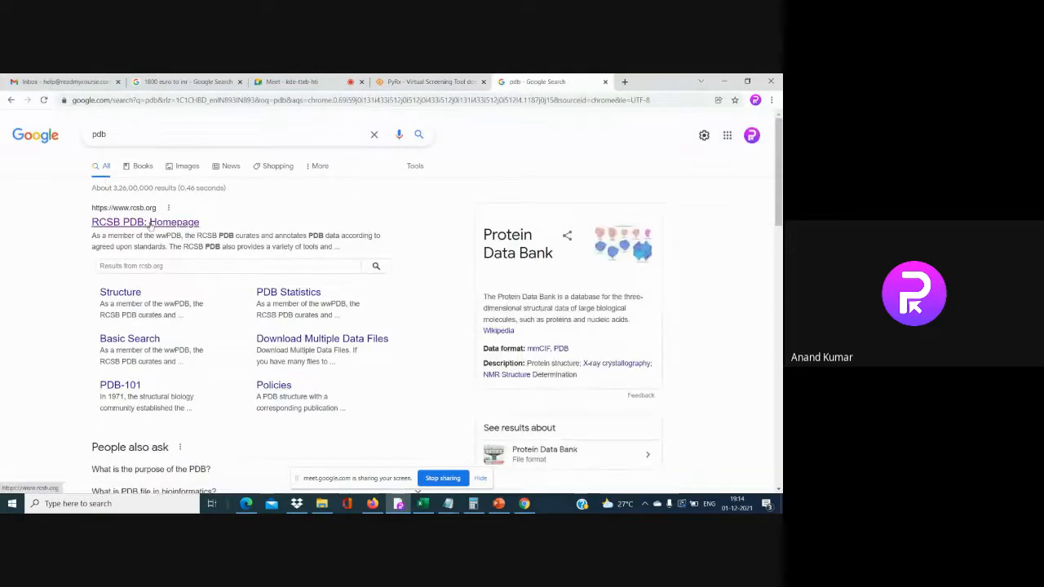
pyautogui.click(150, 227)
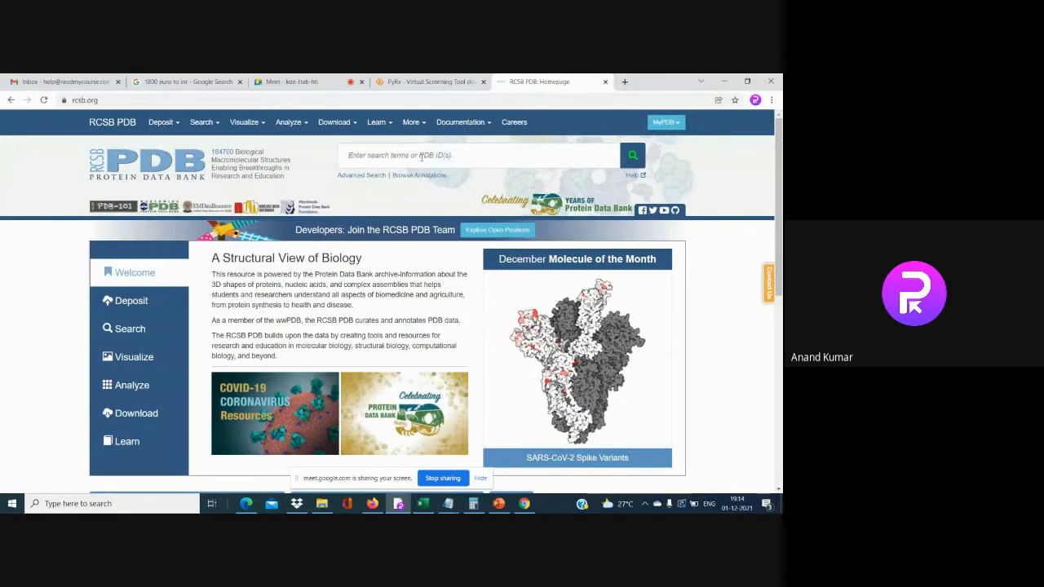
# Enter 'nitrogenase' in the RCSB PDB search box and run the search
pyautogui.click(420, 156)
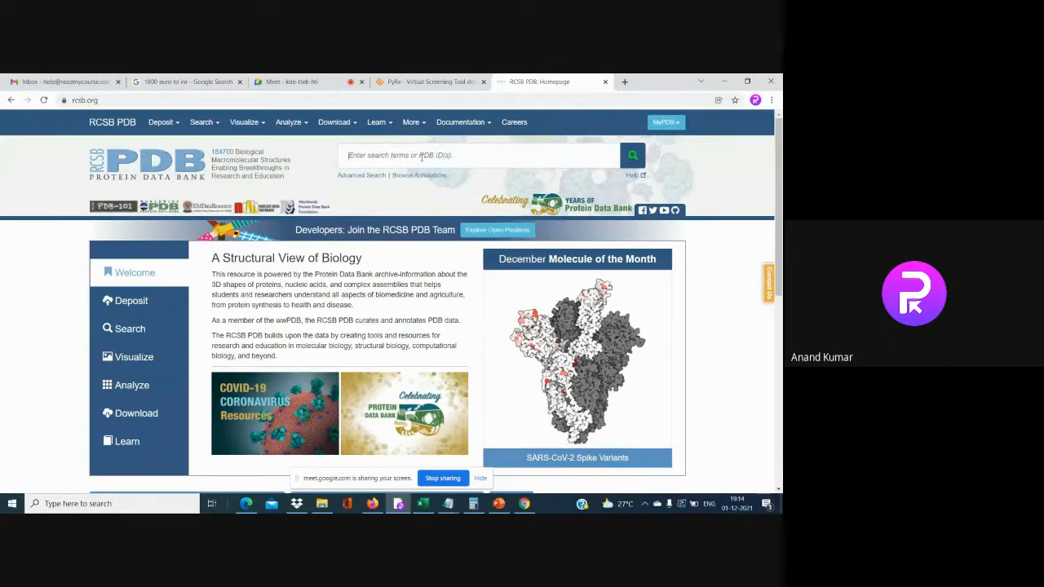
pyautogui.click(481, 477)
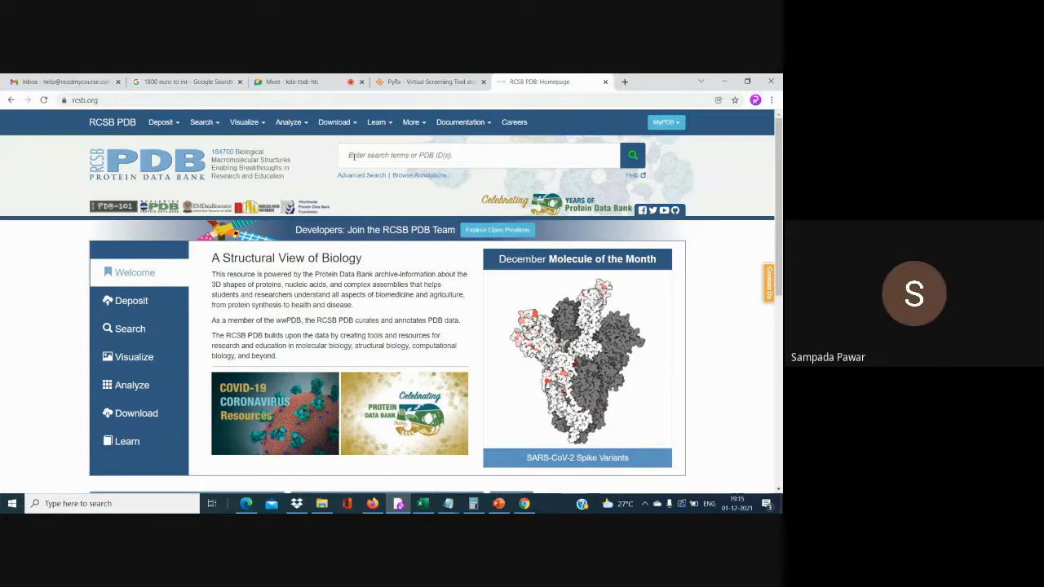
pyautogui.write('ri')
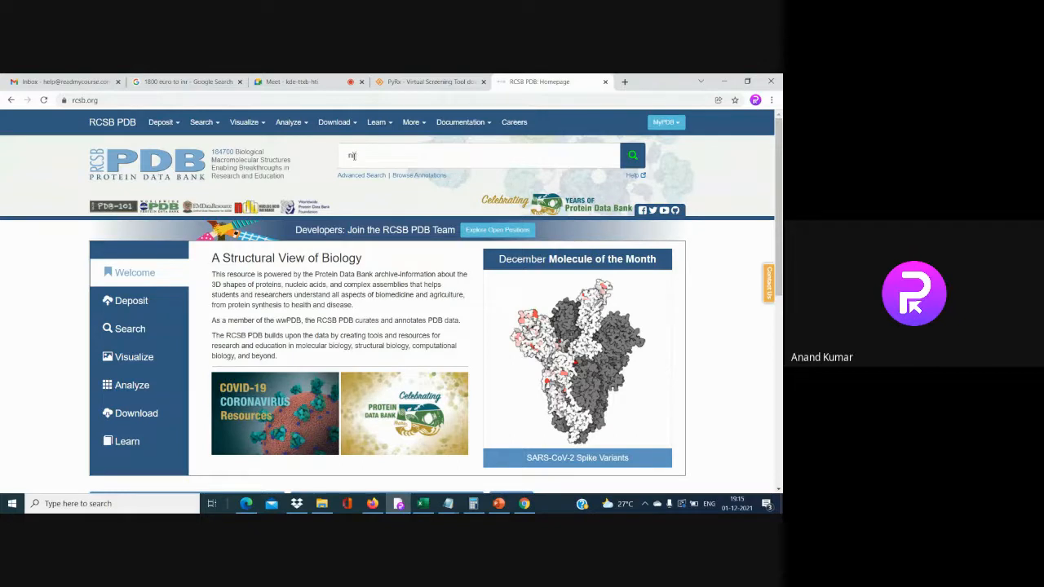
pyautogui.write('rd')
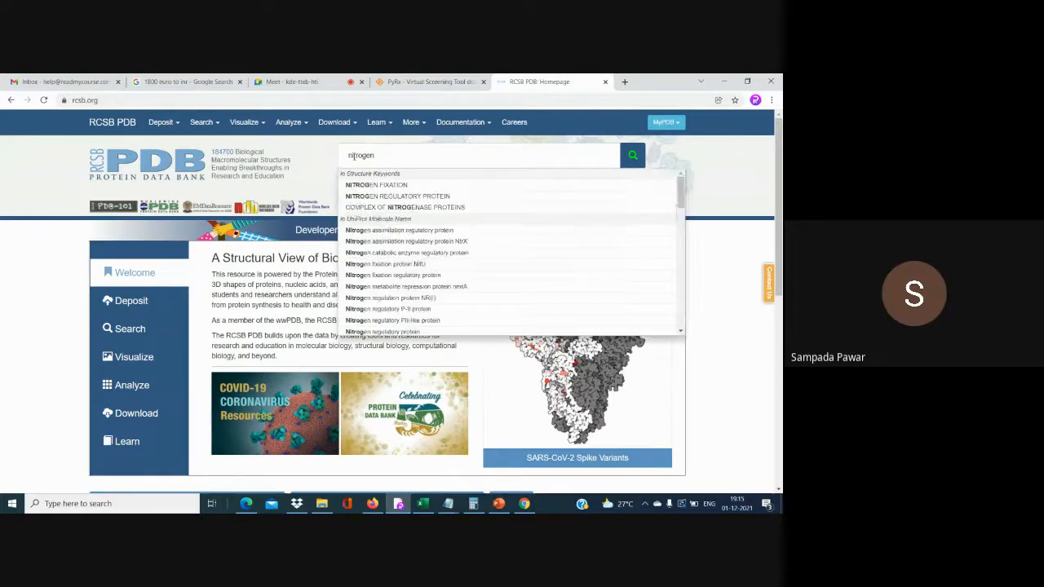
pyautogui.write('ase')
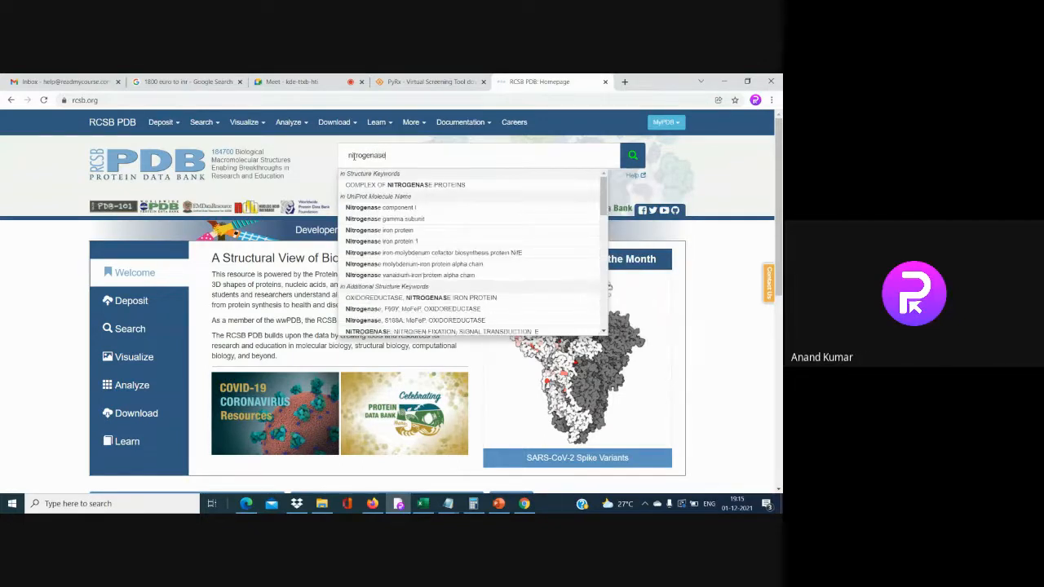
pyautogui.press('Return')
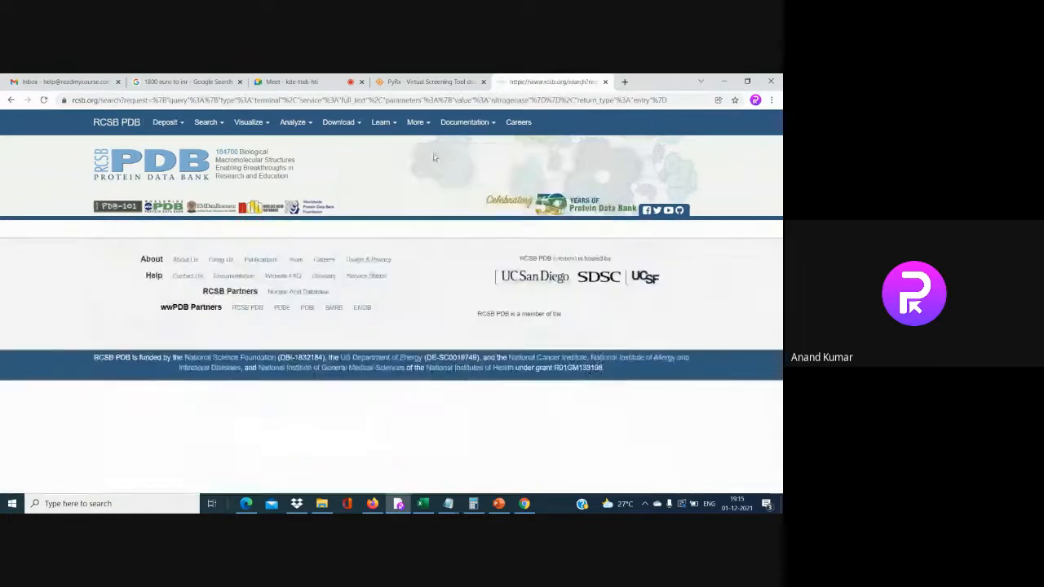
# Filter the nitrogenase results to Azotobacter vinelandii, X-ray diffraction and Bacteria
pyautogui.scroll(-2, 275, 367)
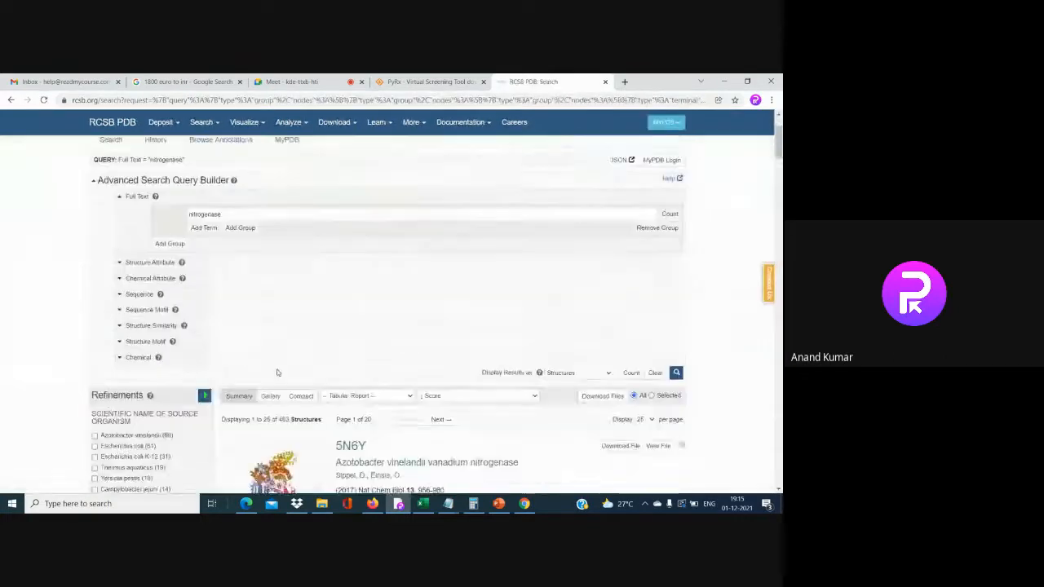
pyautogui.scroll(-2, 265, 365)
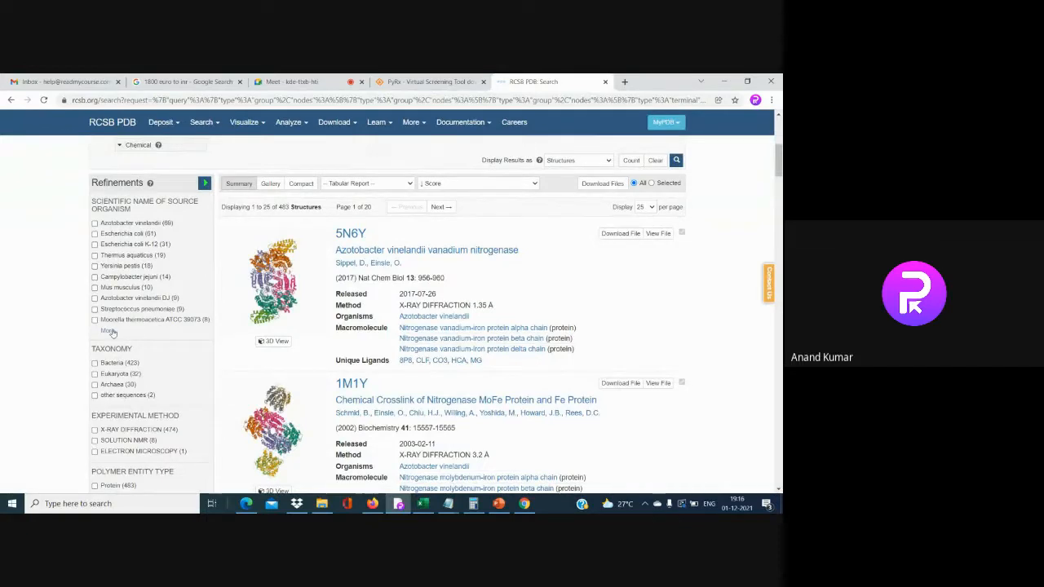
pyautogui.click(109, 330)
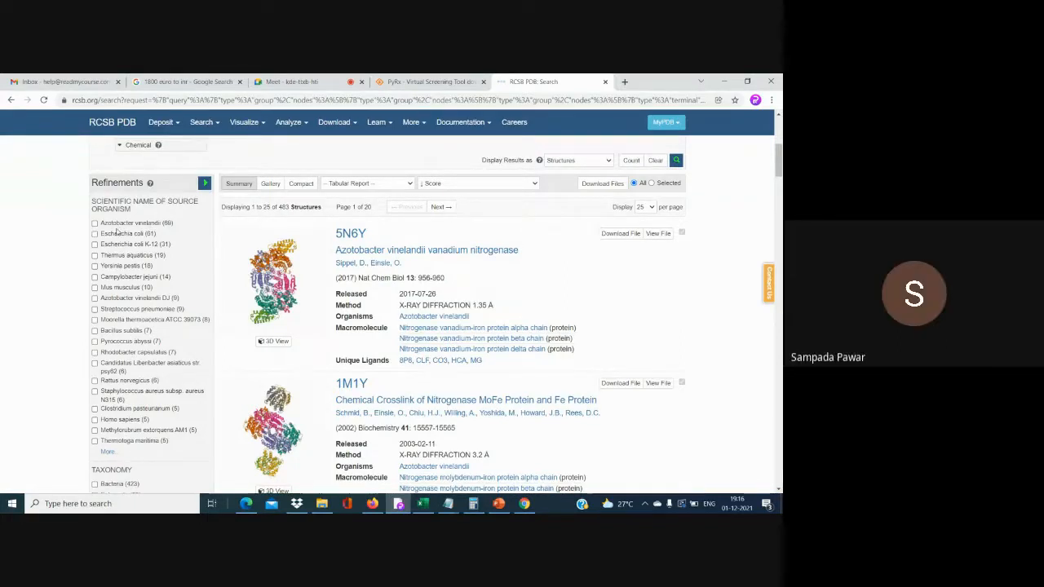
pyautogui.click(95, 223)
pyautogui.scroll(-3, 181, 279)
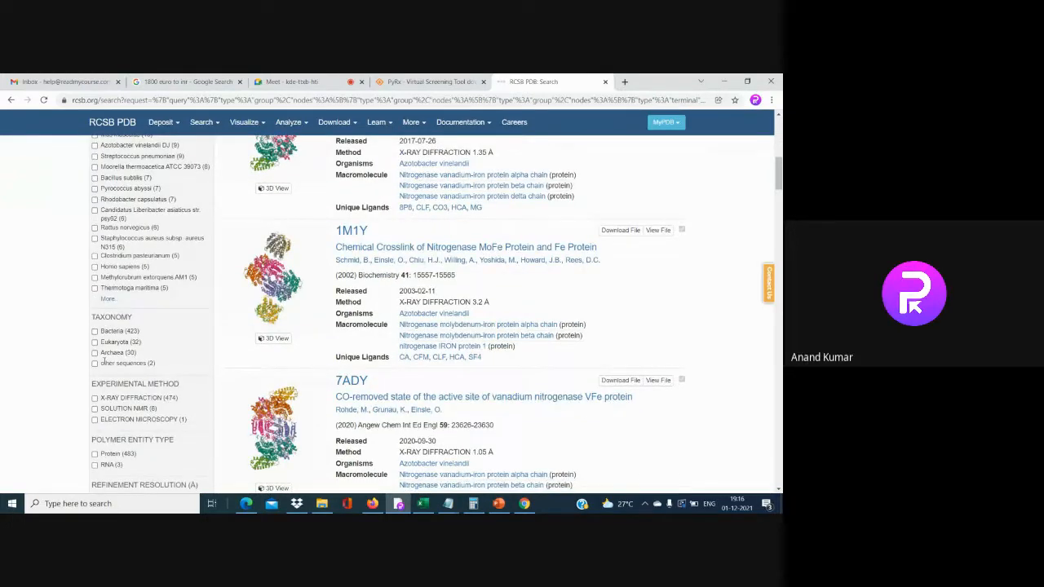
pyautogui.scroll(-1, 104, 362)
pyautogui.click(94, 358)
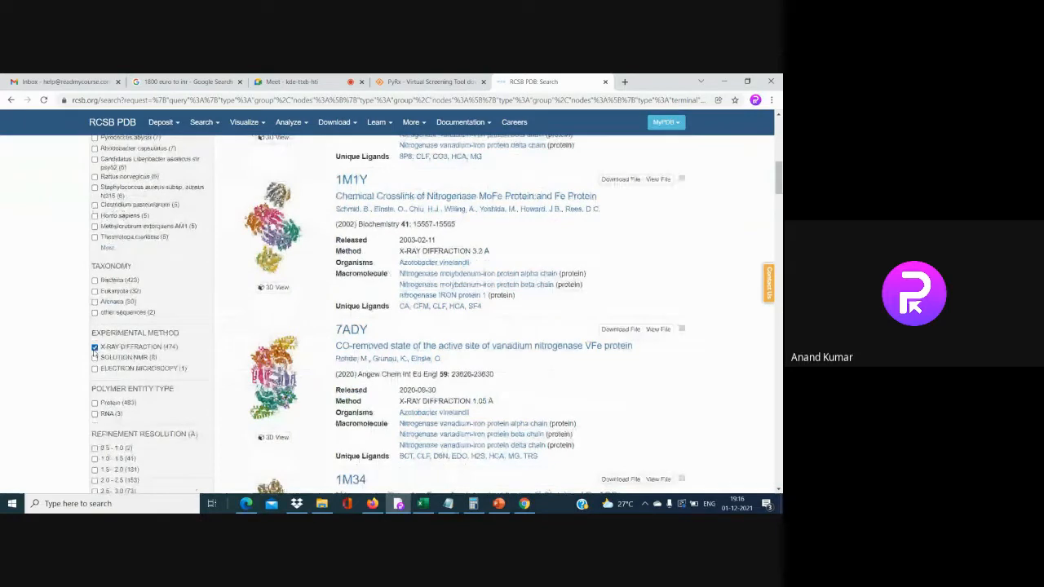
pyautogui.click(94, 331)
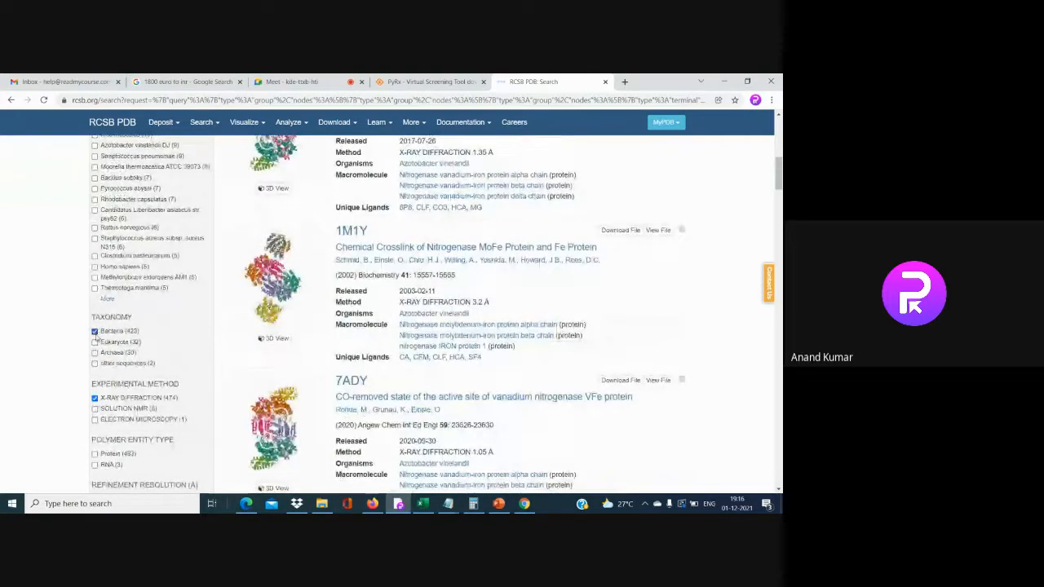
# Add Protein, 1.5–2.0 Å resolution and 2020–2024 release filters and apply them
pyautogui.scroll(-2, 114, 381)
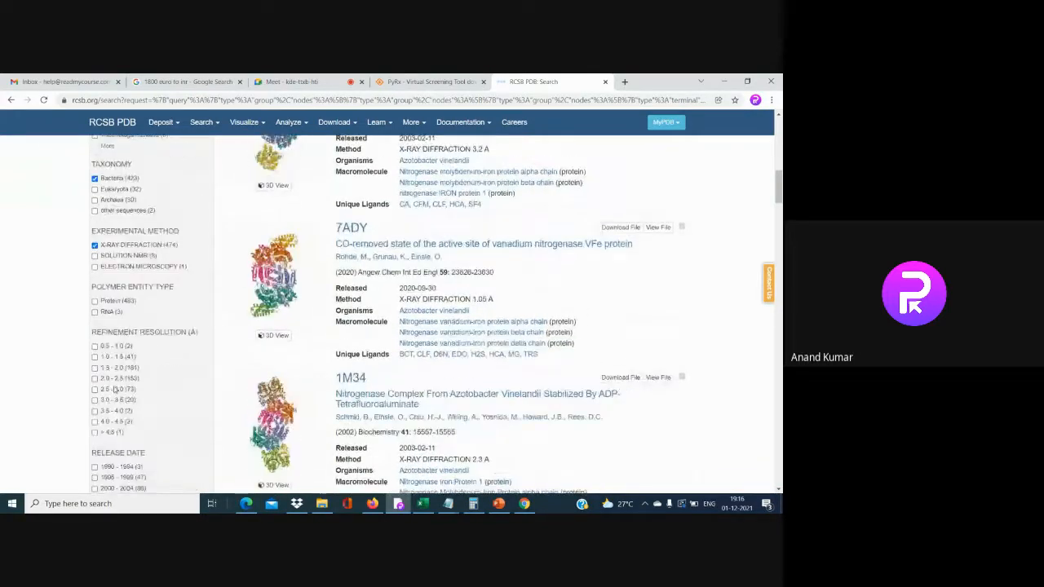
pyautogui.click(95, 301)
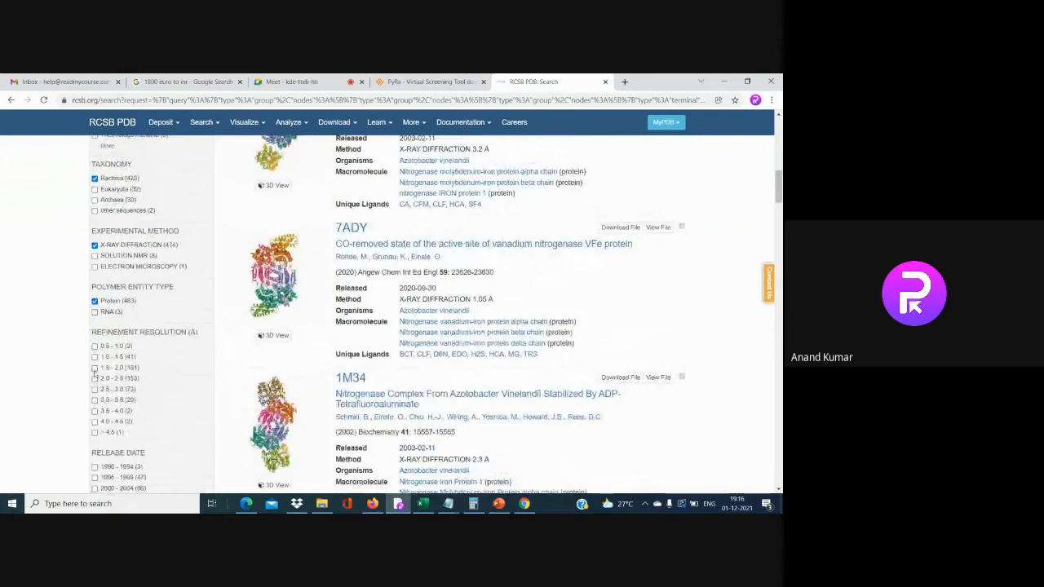
pyautogui.click(95, 368)
pyautogui.scroll(-3, 98, 377)
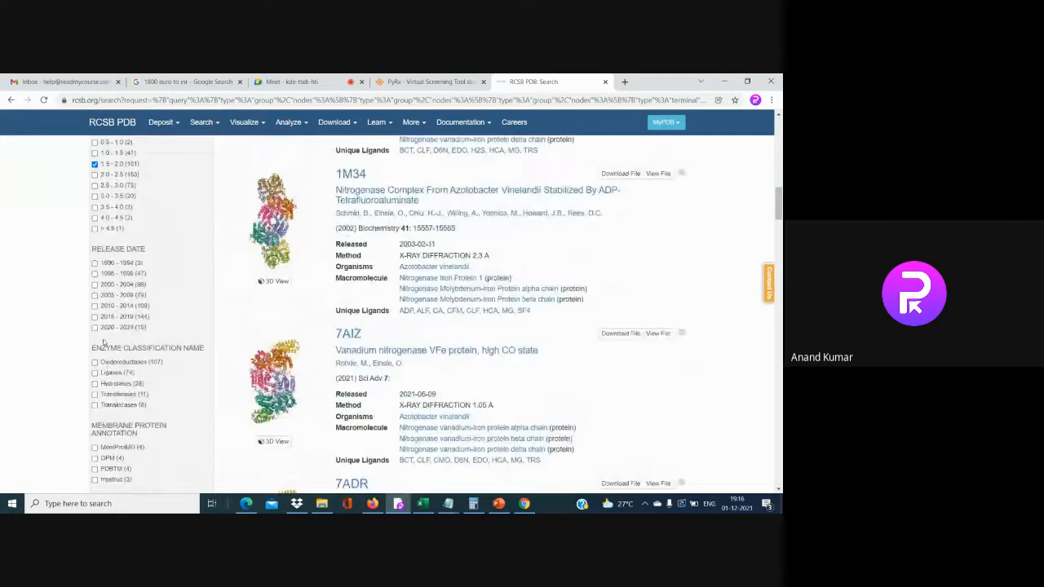
pyautogui.click(95, 328)
pyautogui.scroll(10, 114, 347)
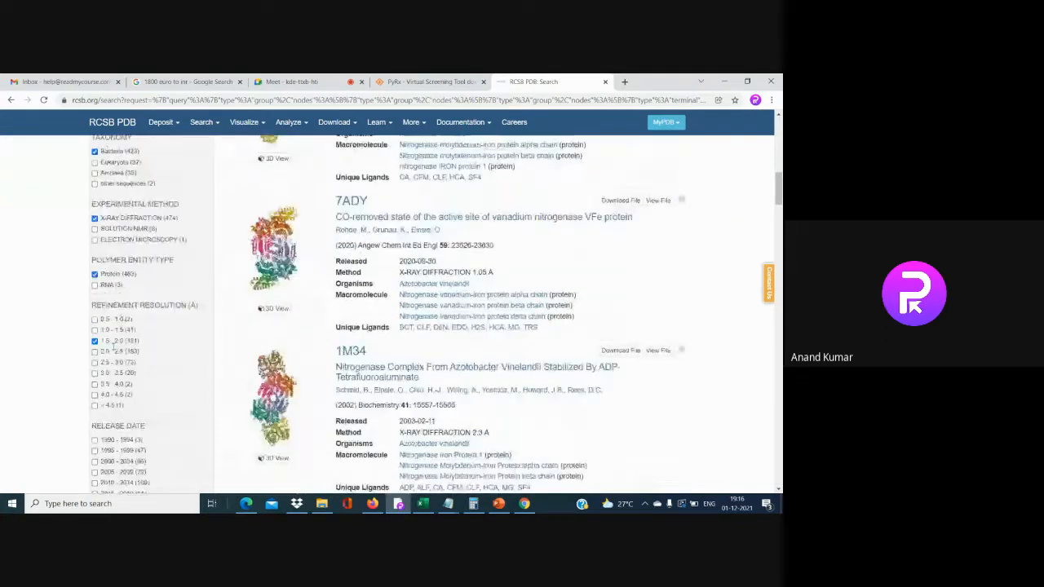
pyautogui.click(204, 336)
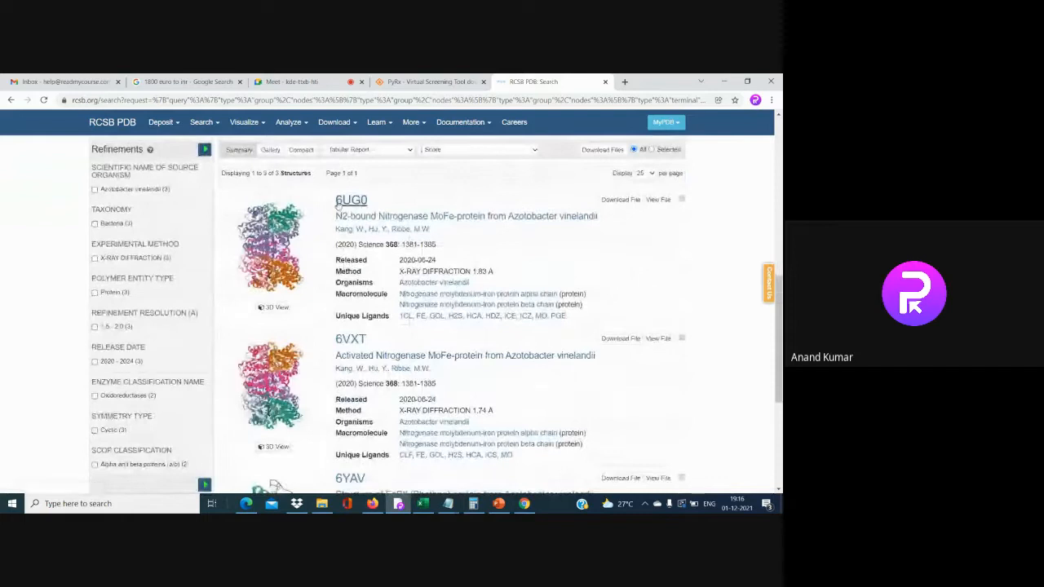
# Open the 6UG0 entry in a new tab and scroll through its page
pyautogui.rightClick(345, 202)
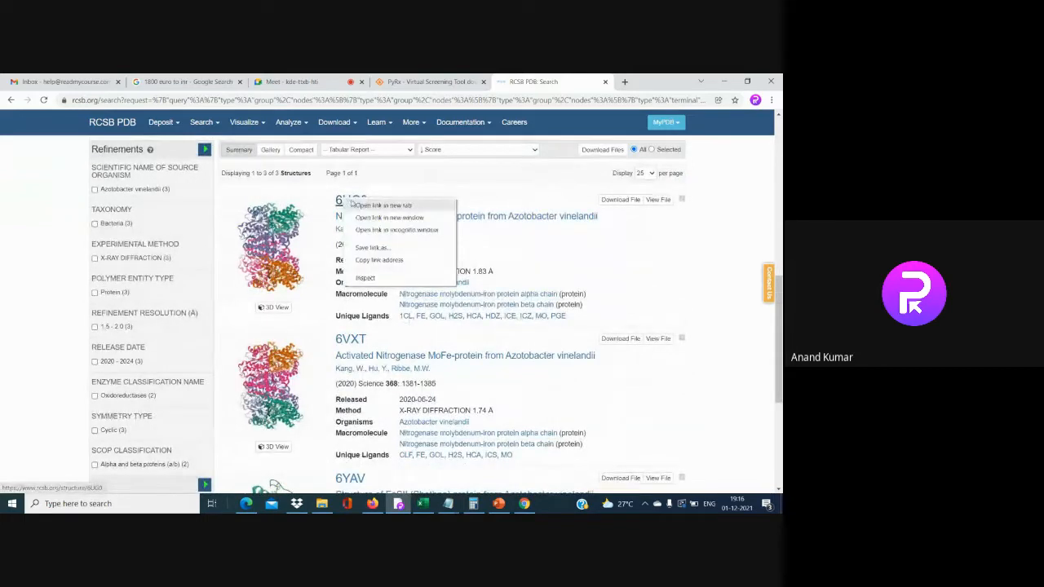
pyautogui.click(380, 206)
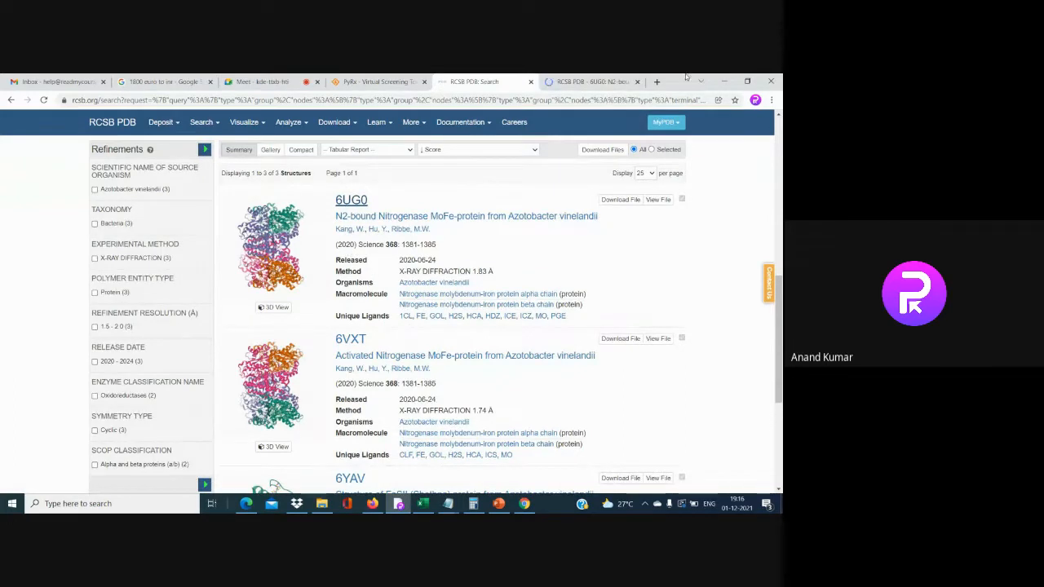
pyautogui.click(595, 81)
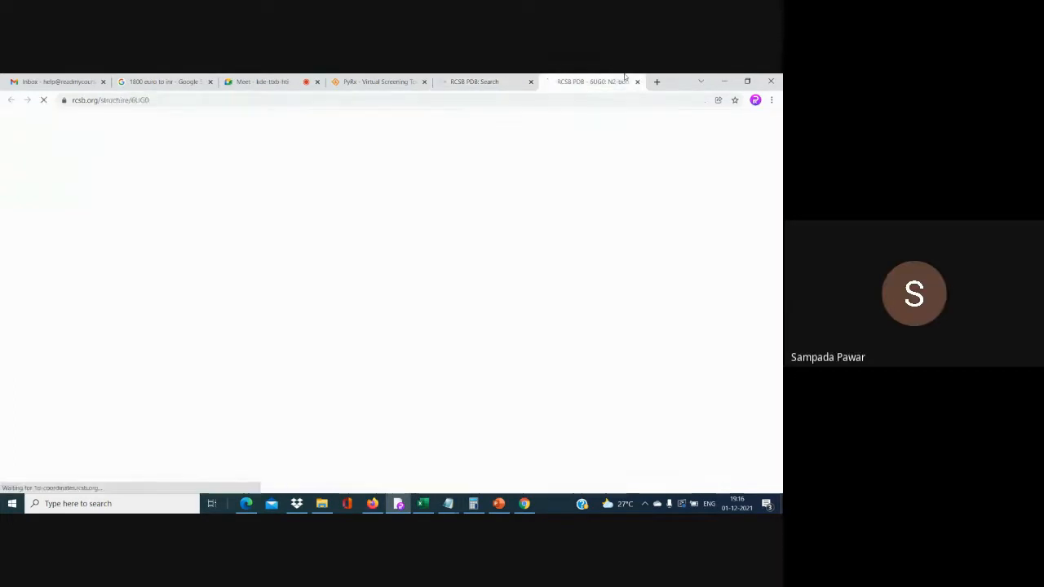
pyautogui.scroll(-5, 208, 443)
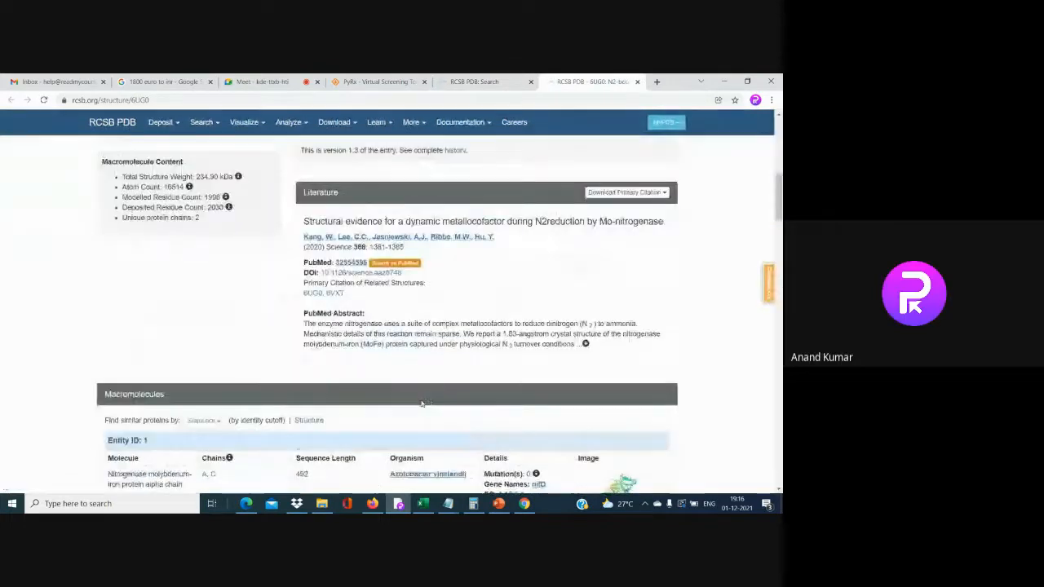
pyautogui.scroll(-1, 208, 443)
pyautogui.scroll(-2, 208, 443)
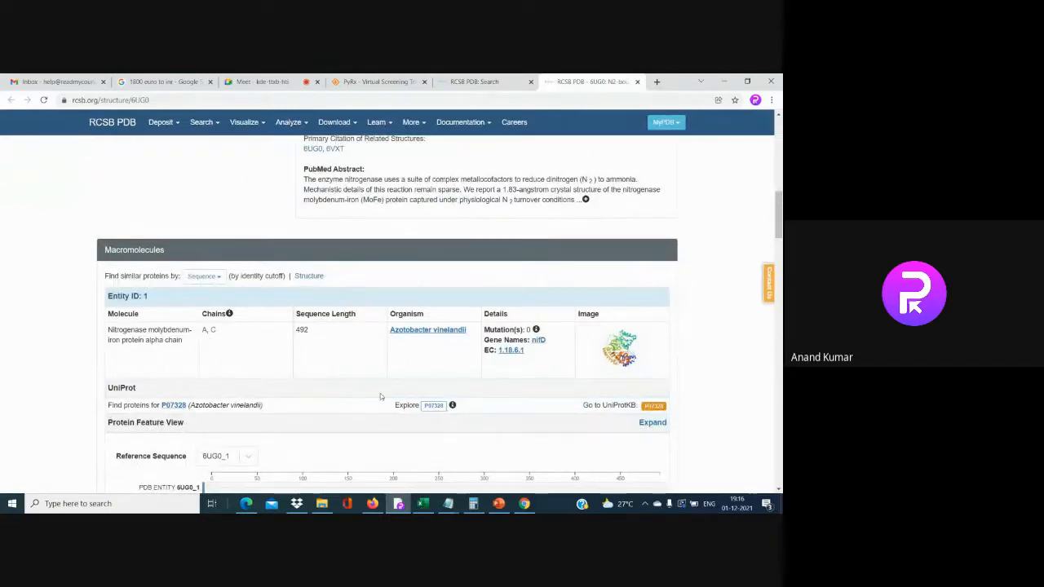
pyautogui.scroll(-5, 277, 339)
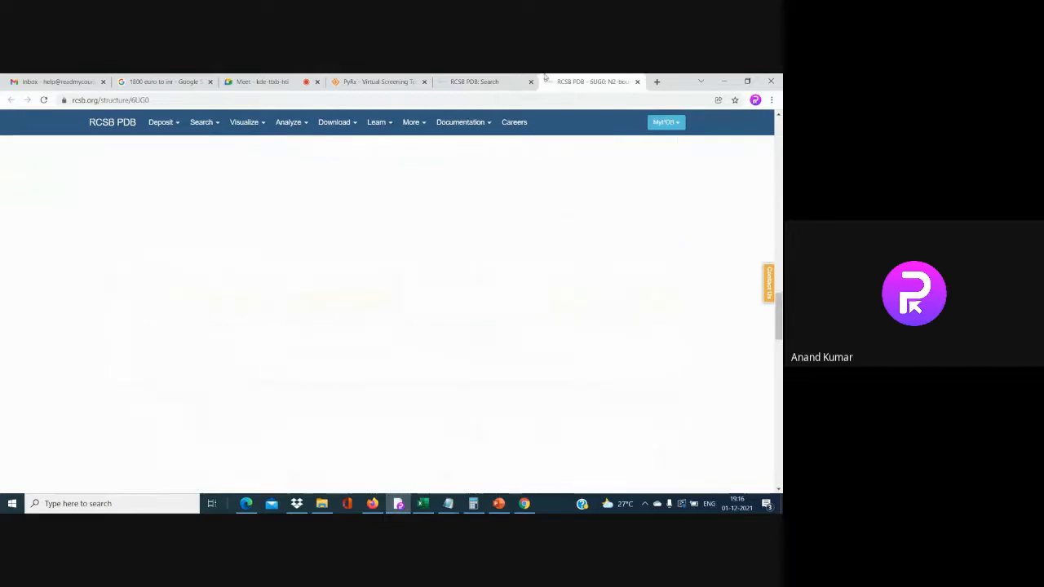
pyautogui.scroll(10, 241, 311)
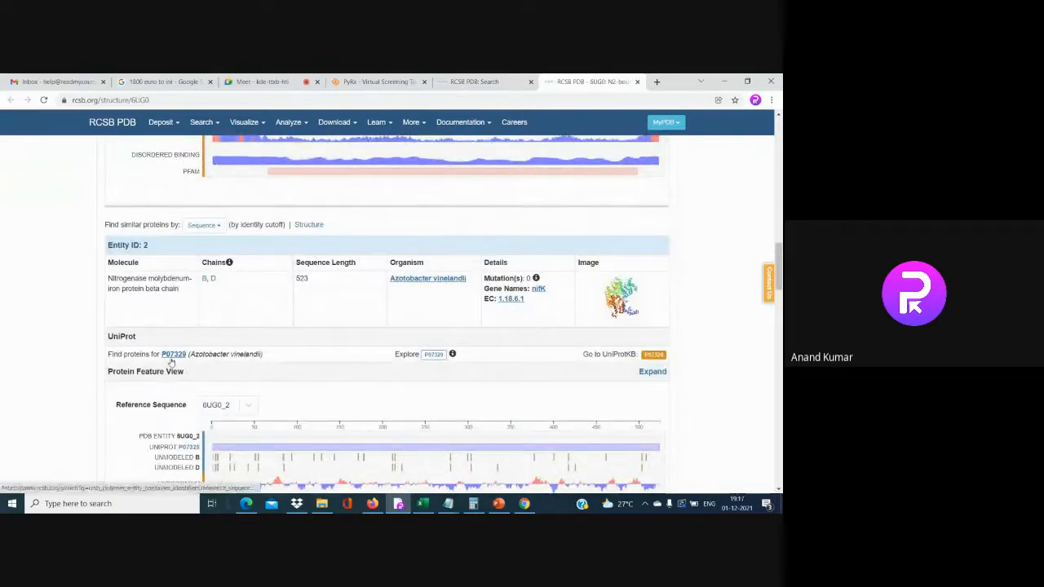
# Follow the UniProt P07329 link, closing the structure-search tab it opened
pyautogui.rightClick(181, 357)
pyautogui.click(210, 362)
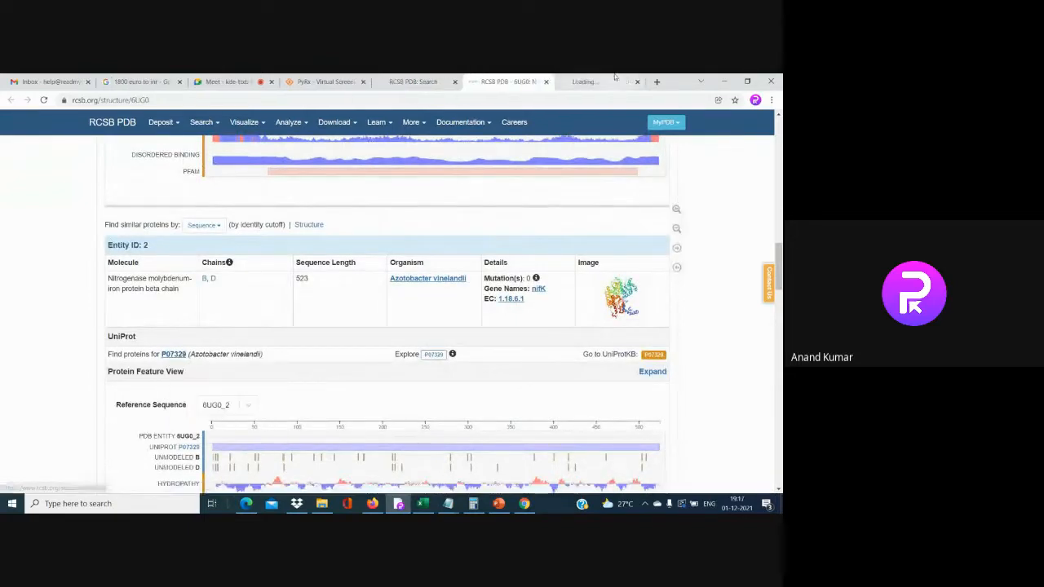
pyautogui.click(599, 82)
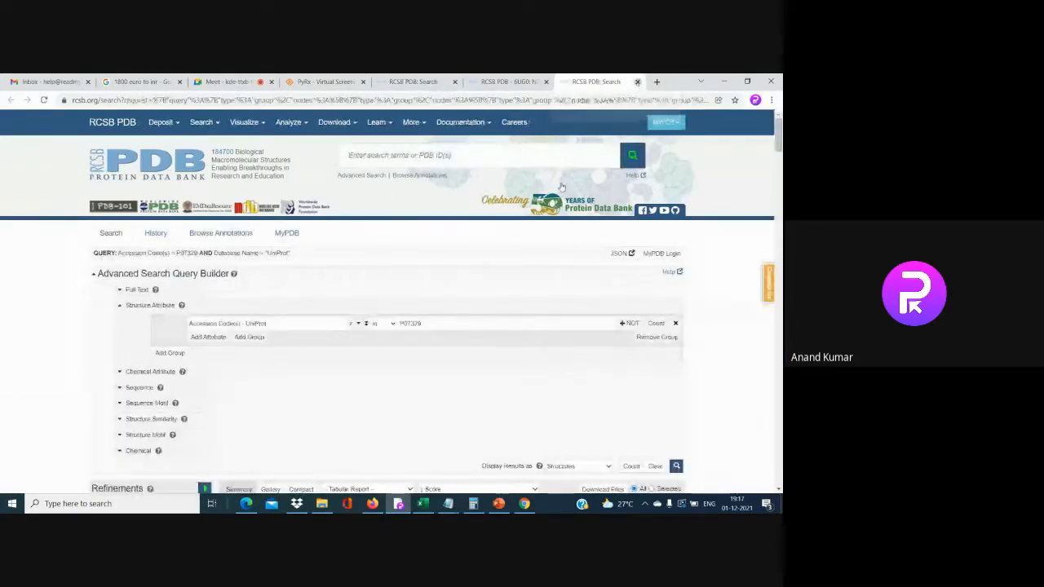
pyautogui.click(637, 81)
pyautogui.scroll(-1, 670, 323)
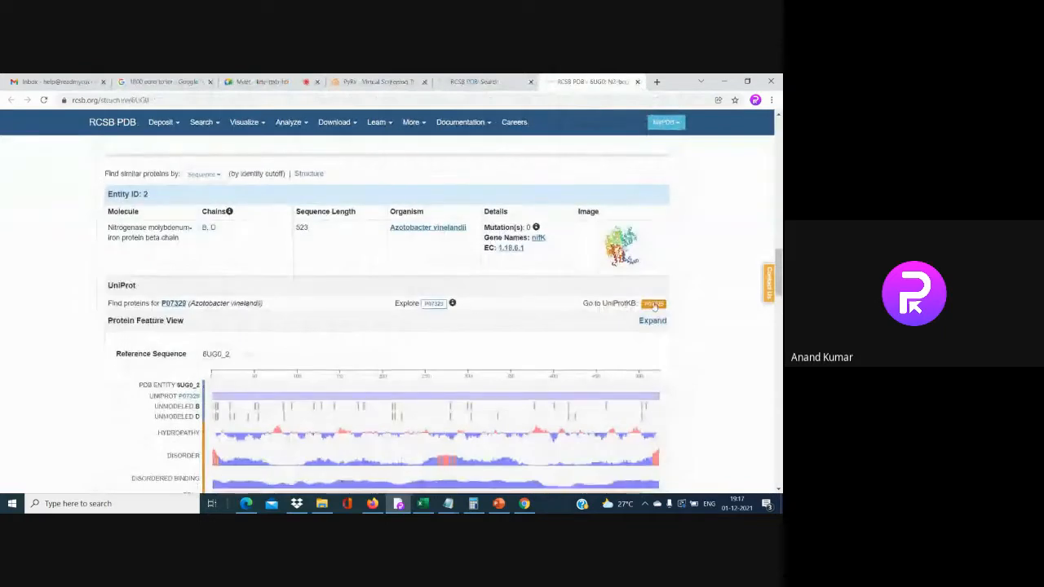
pyautogui.rightClick(657, 307)
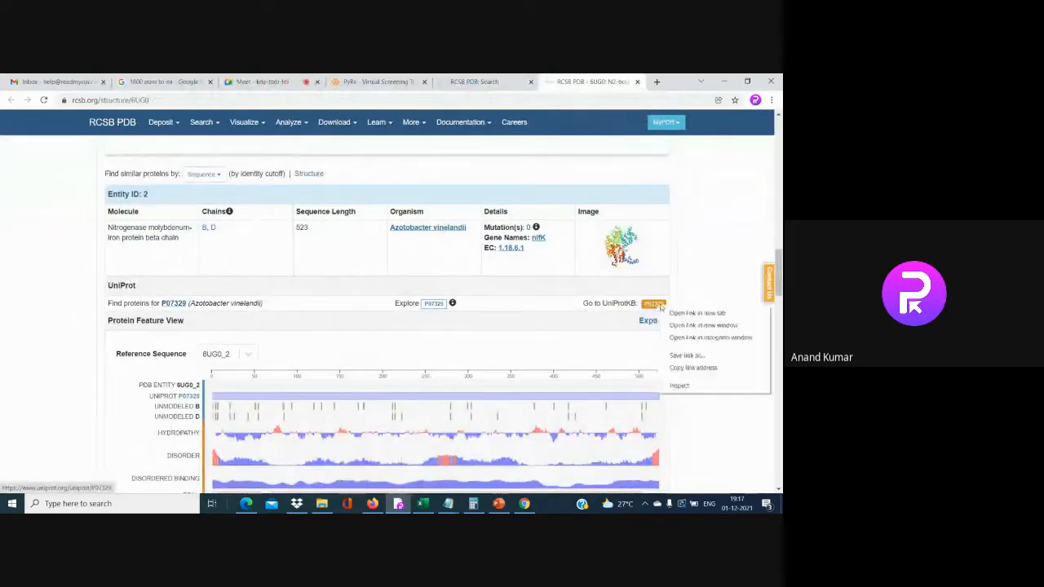
# Open UniProt P07329 in a new tab and scroll its Structure table to the 1.83 Å 6UG0 entry
pyautogui.click(681, 312)
pyautogui.click(584, 80)
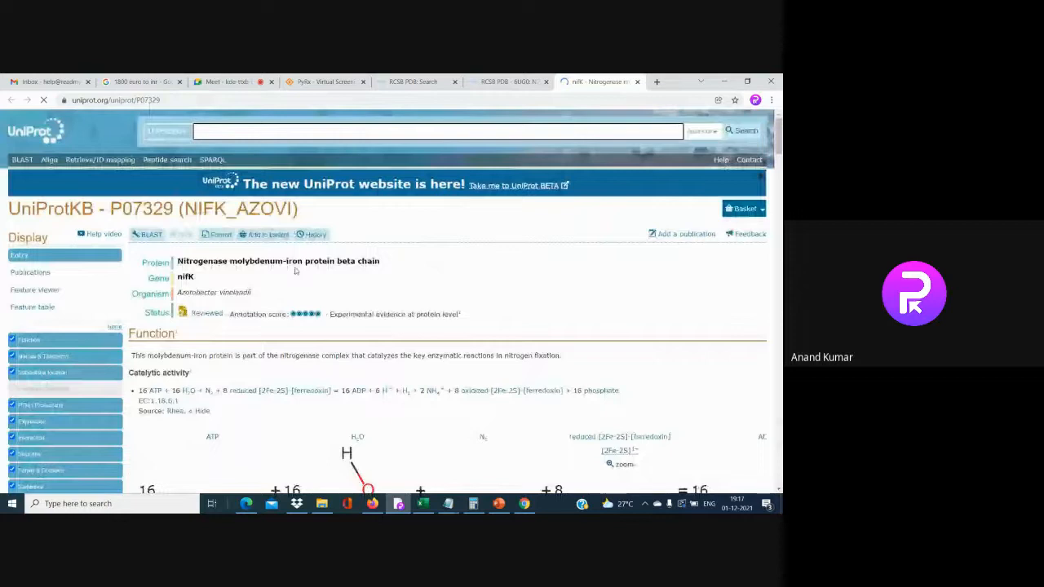
pyautogui.scroll(-4, 36, 462)
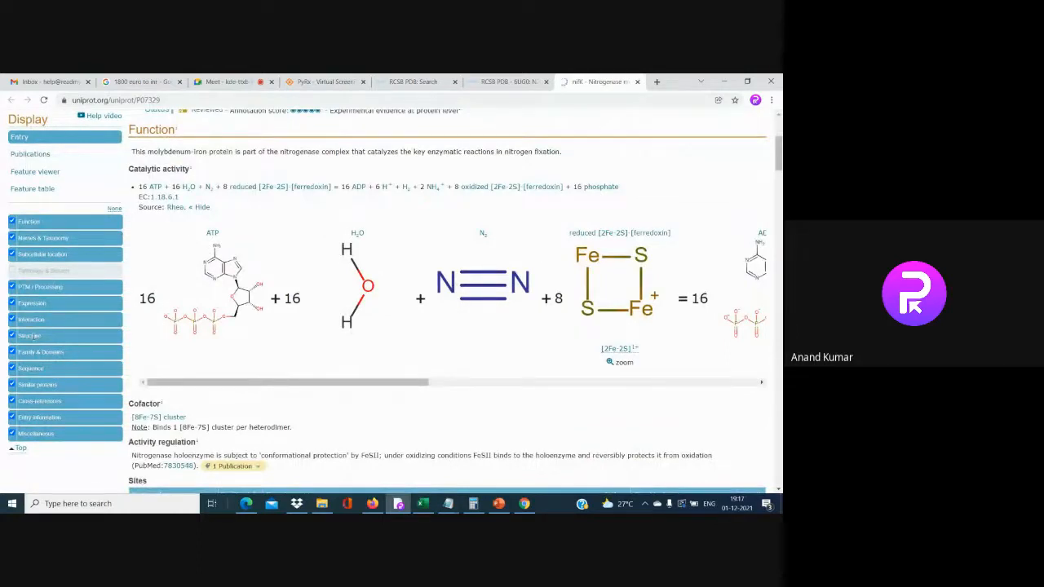
pyautogui.click(31, 335)
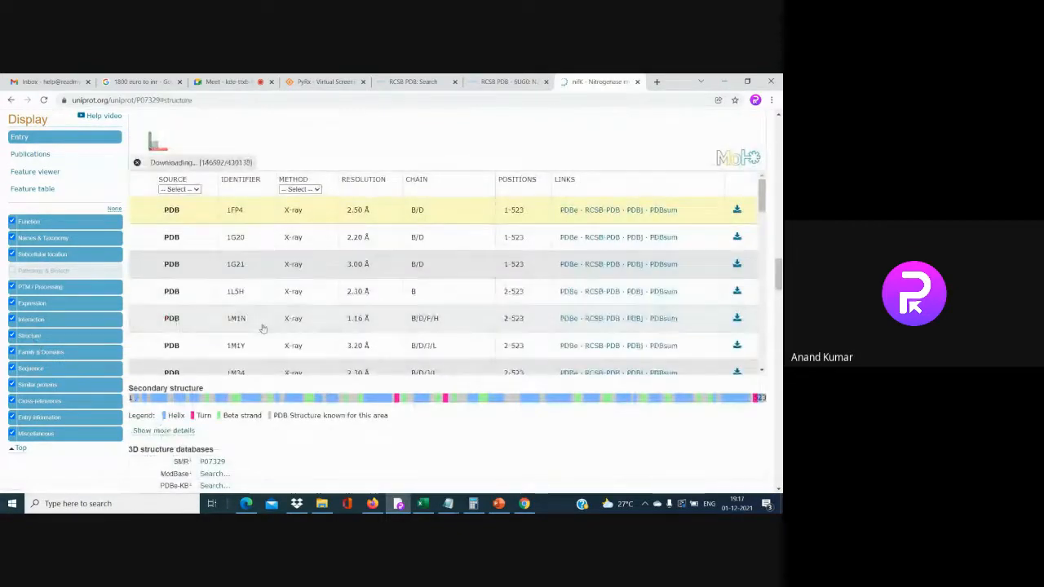
pyautogui.scroll(-1, 263, 329)
pyautogui.scroll(-3, 262, 329)
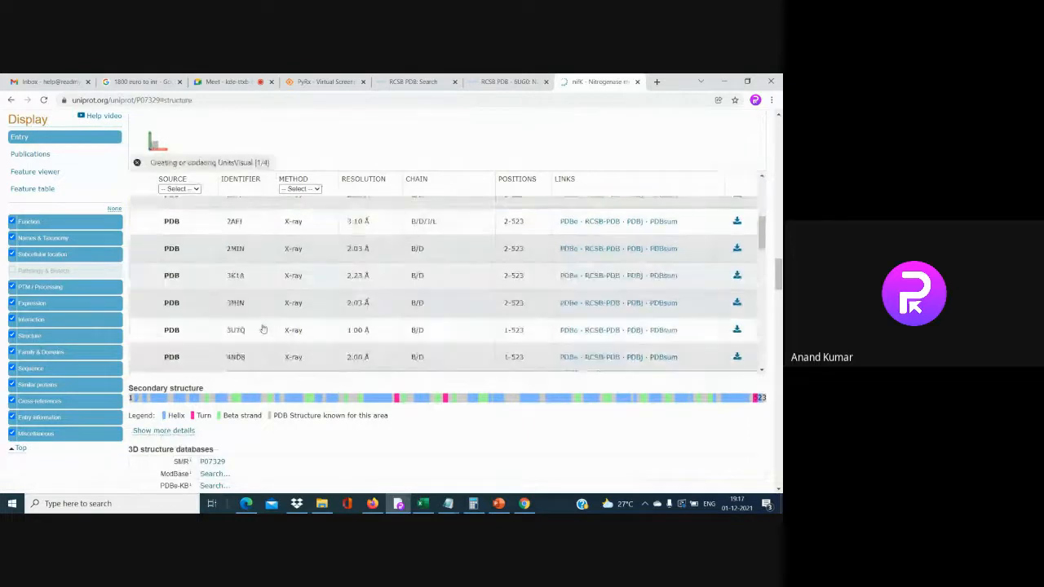
pyautogui.scroll(-1, 263, 329)
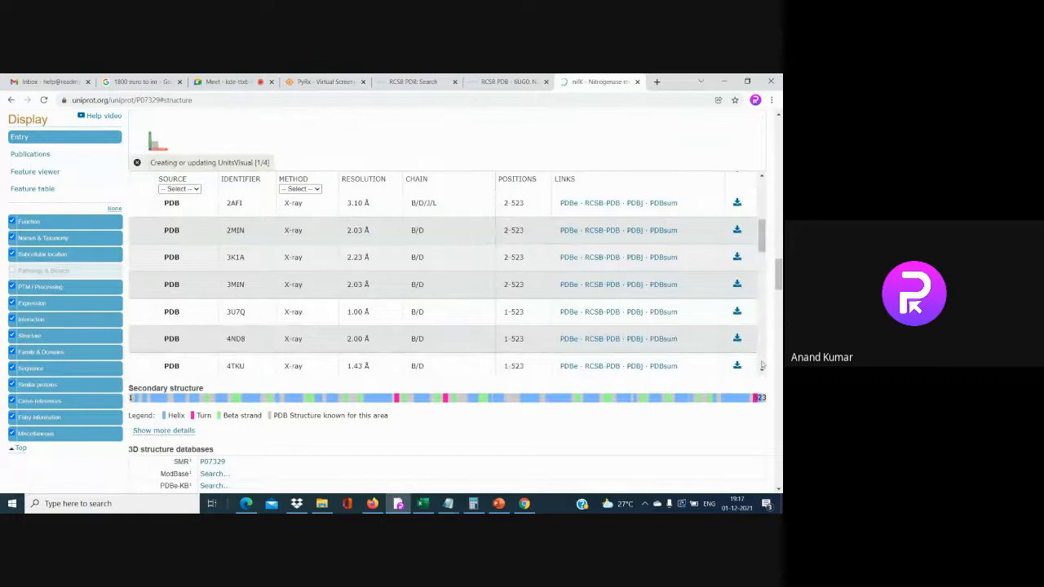
pyautogui.scroll(-2, 763, 366)
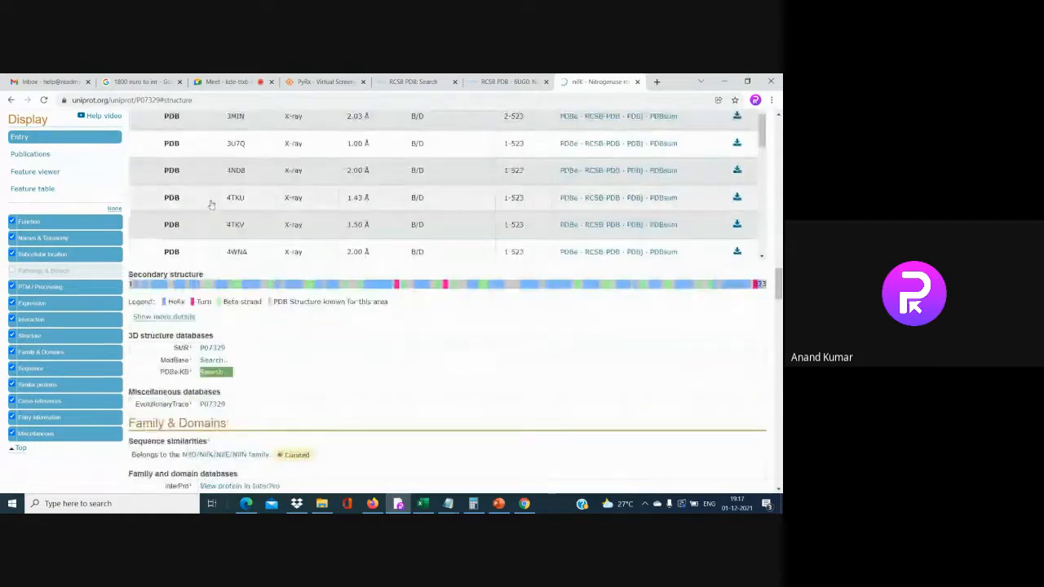
pyautogui.scroll(-10, 324, 199)
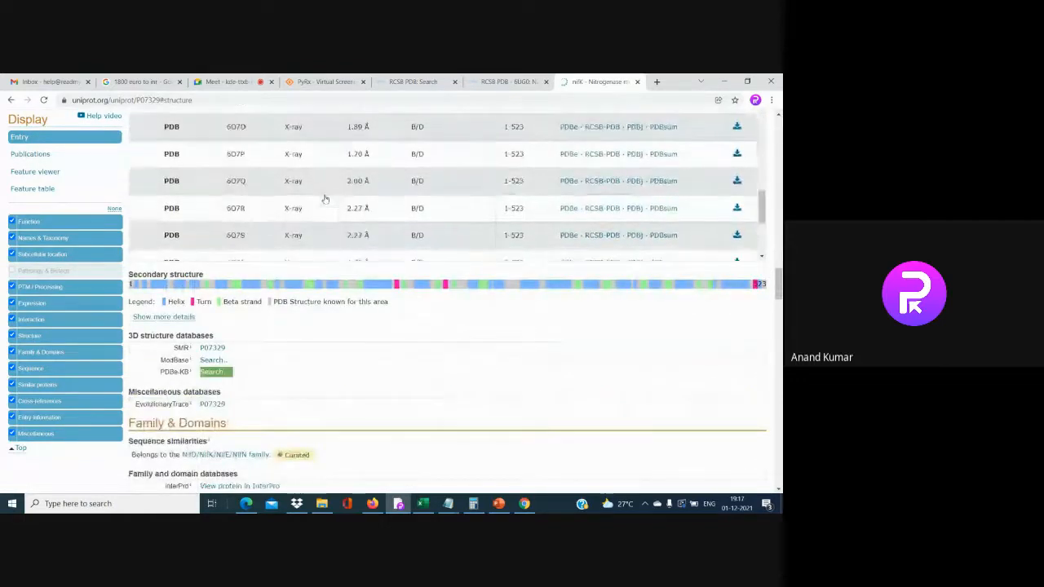
pyautogui.scroll(-5, 324, 199)
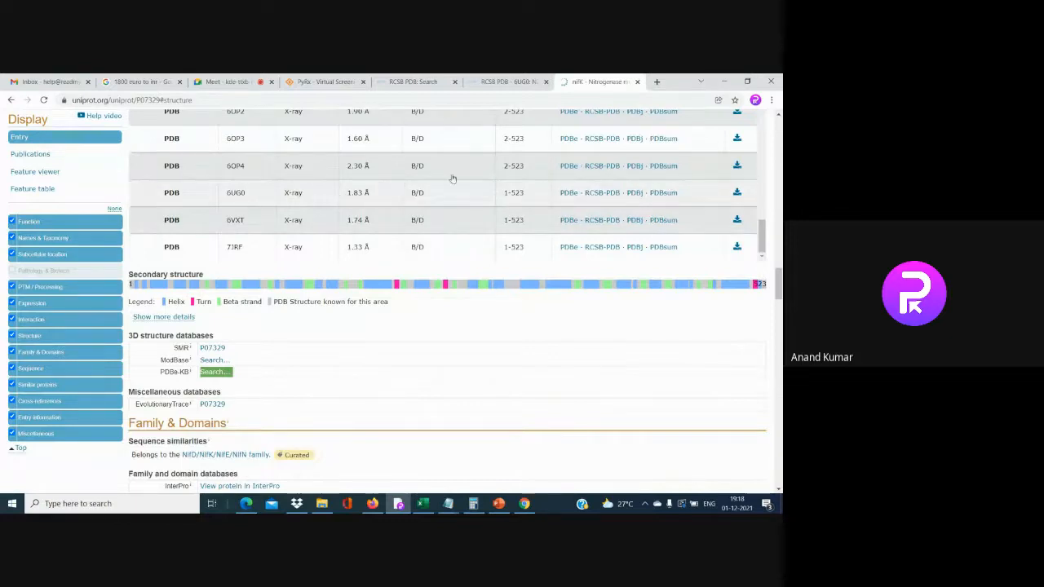
pyautogui.click(517, 80)
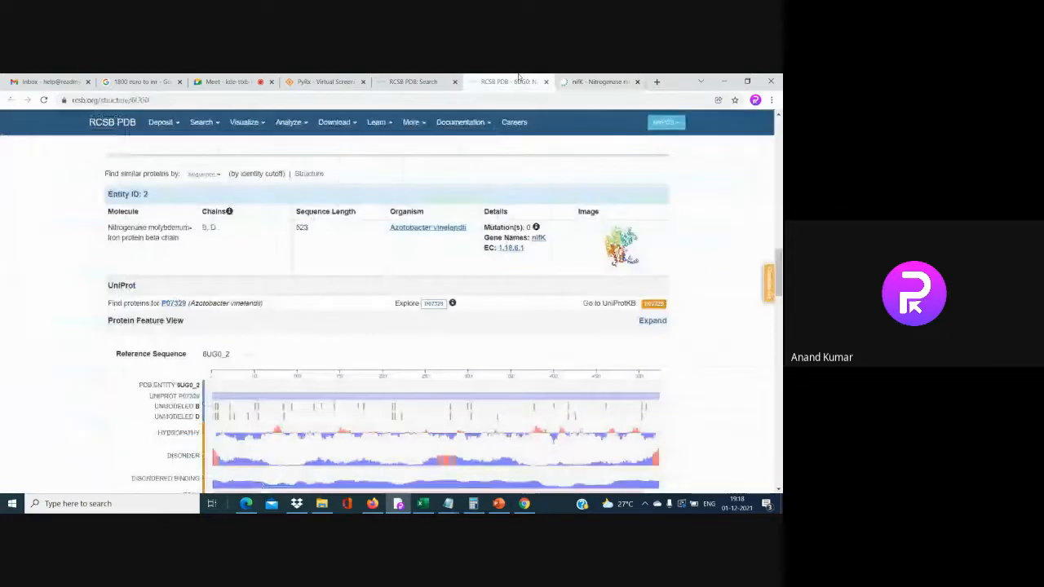
# Scroll through the 6UG0 entry page to review its ligands
pyautogui.scroll(-10, 63, 330)
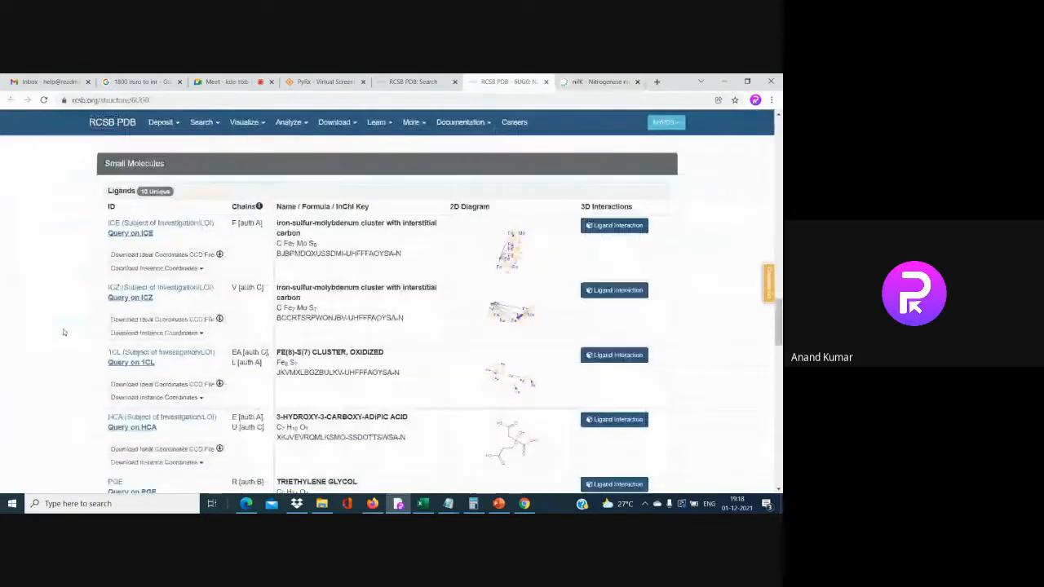
pyautogui.moveTo(382, 120)
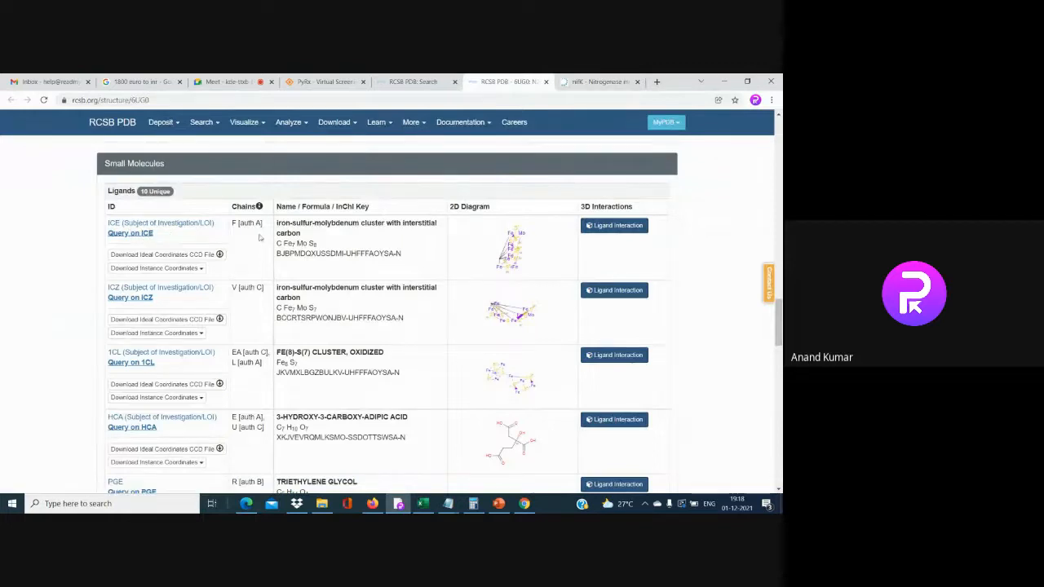
pyautogui.scroll(-1, 246, 275)
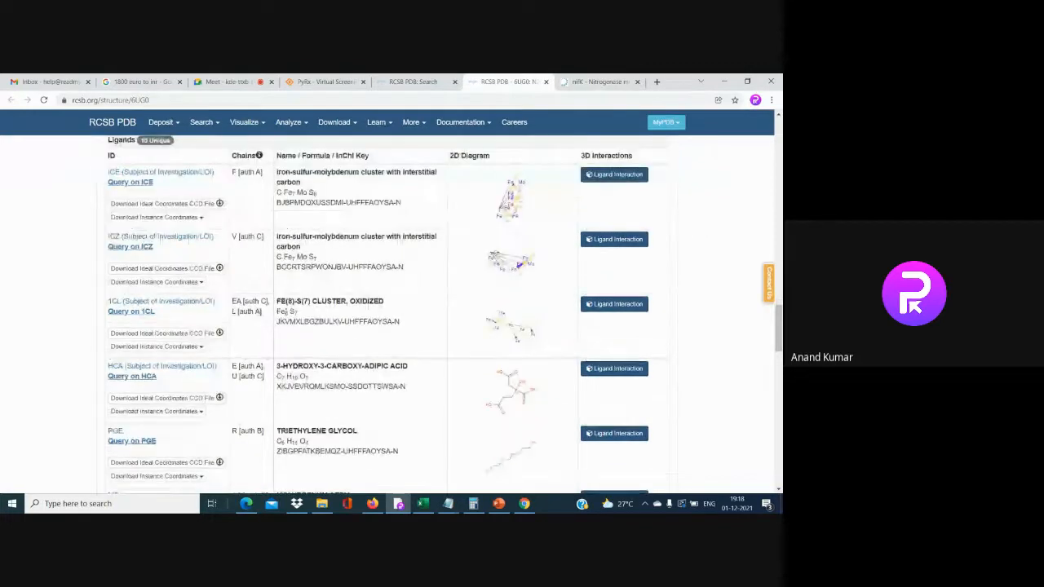
pyautogui.scroll(-2, 301, 316)
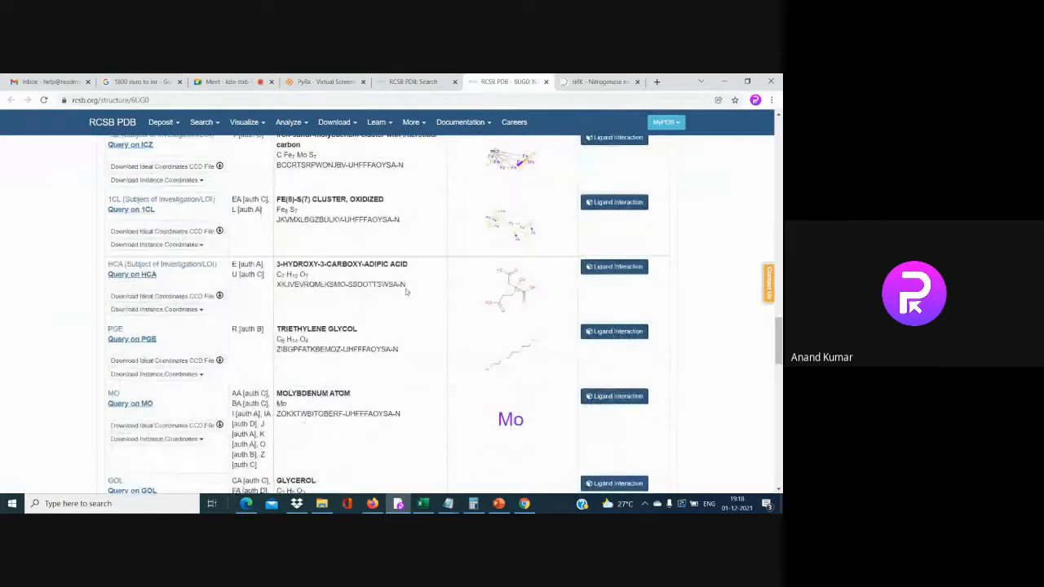
pyautogui.scroll(-1, 335, 329)
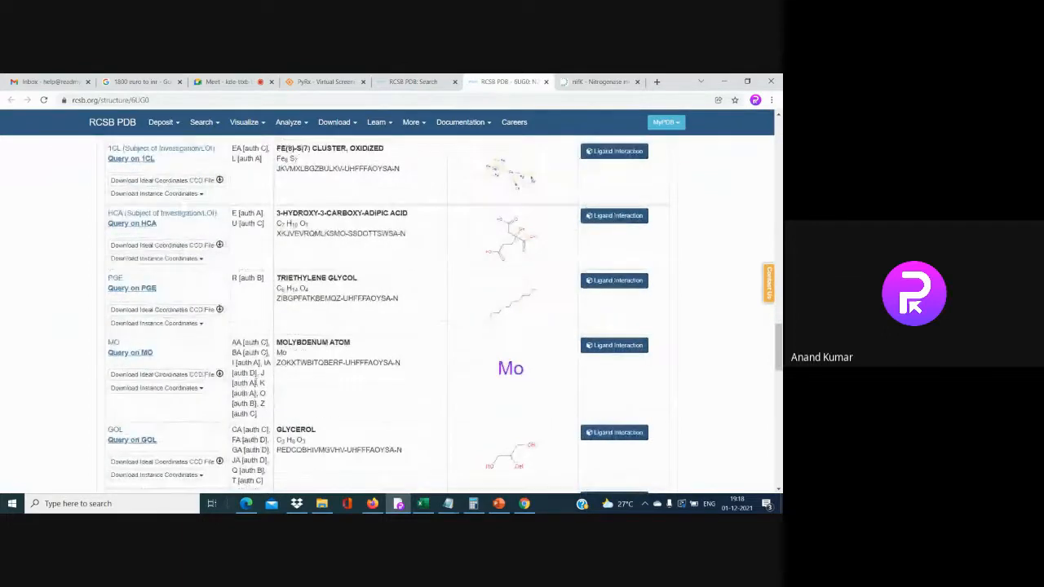
pyautogui.scroll(-4, 333, 400)
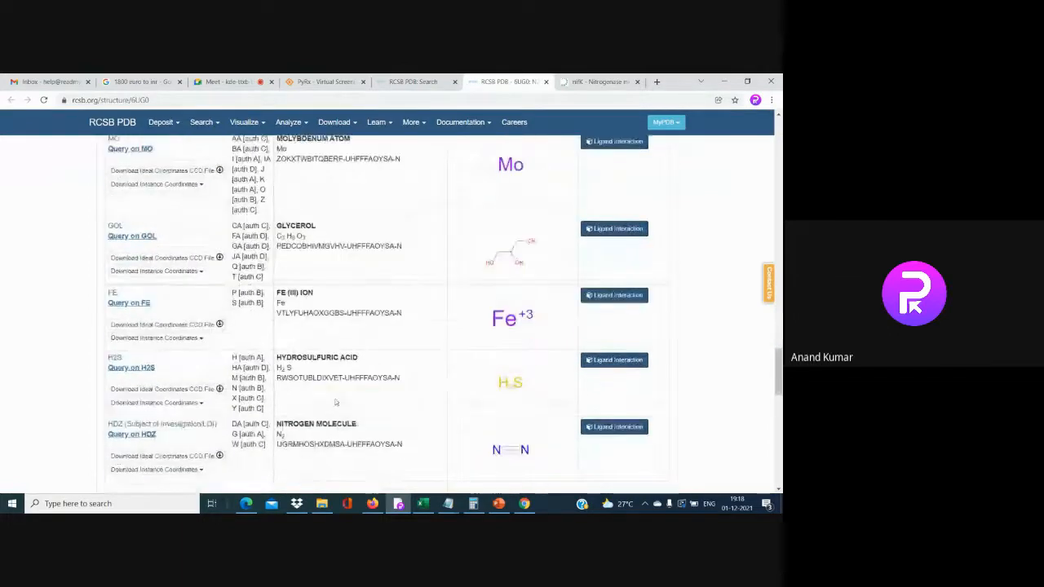
pyautogui.scroll(-2, 335, 402)
pyautogui.scroll(3, 335, 402)
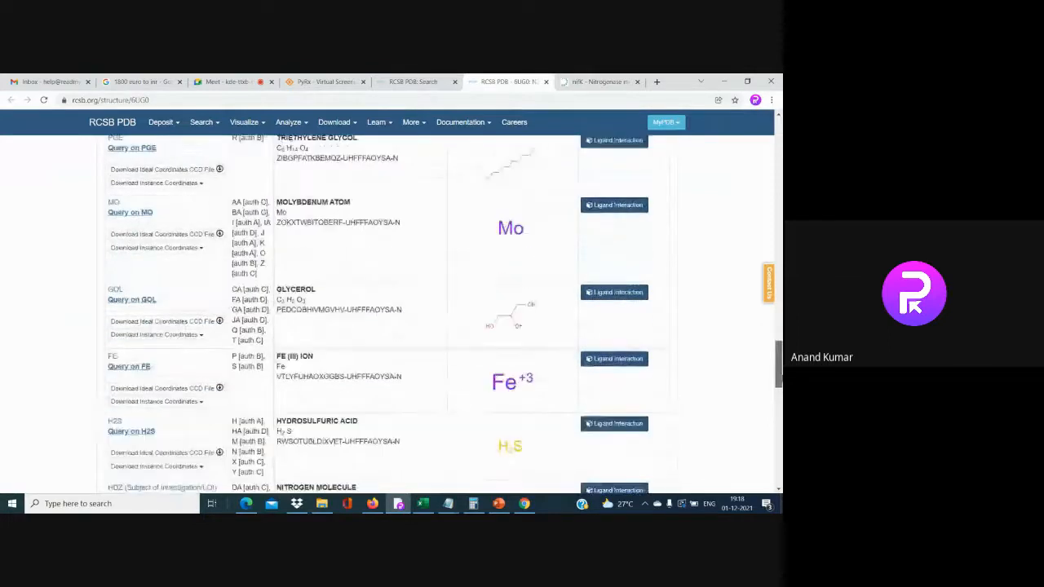
# Download the 6UG0 structure in PDB format as 6ug0.pdb, then open a blank tab
pyautogui.moveTo(778, 358); pyautogui.dragTo(773, 155)
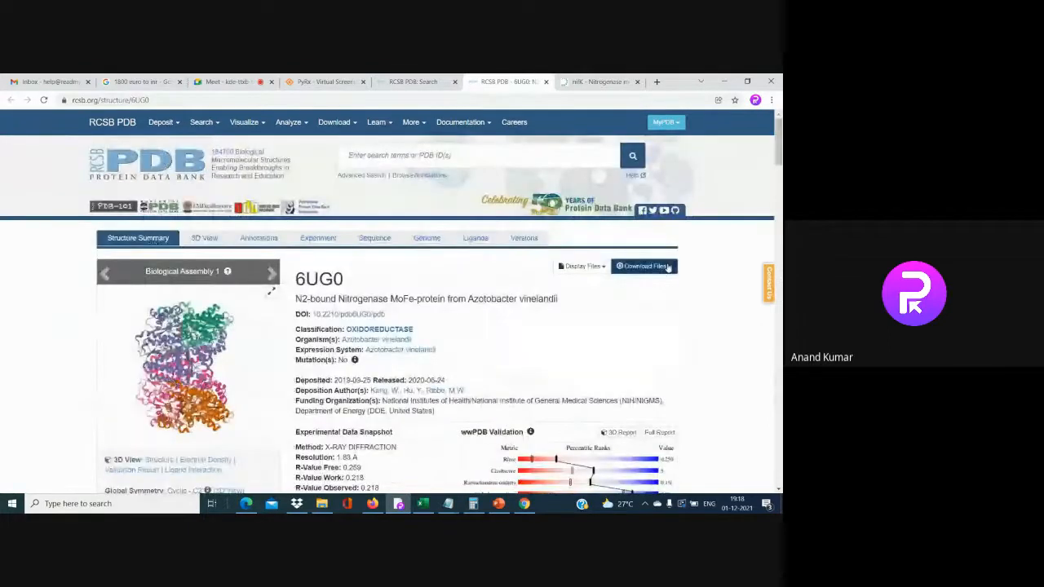
pyautogui.click(644, 265)
pyautogui.click(558, 309)
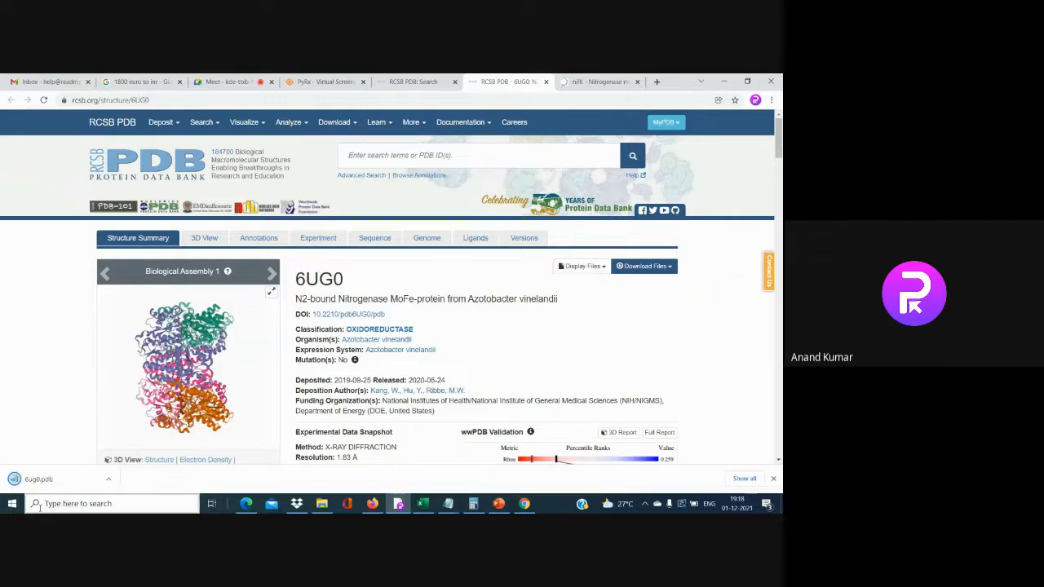
pyautogui.click(196, 460)
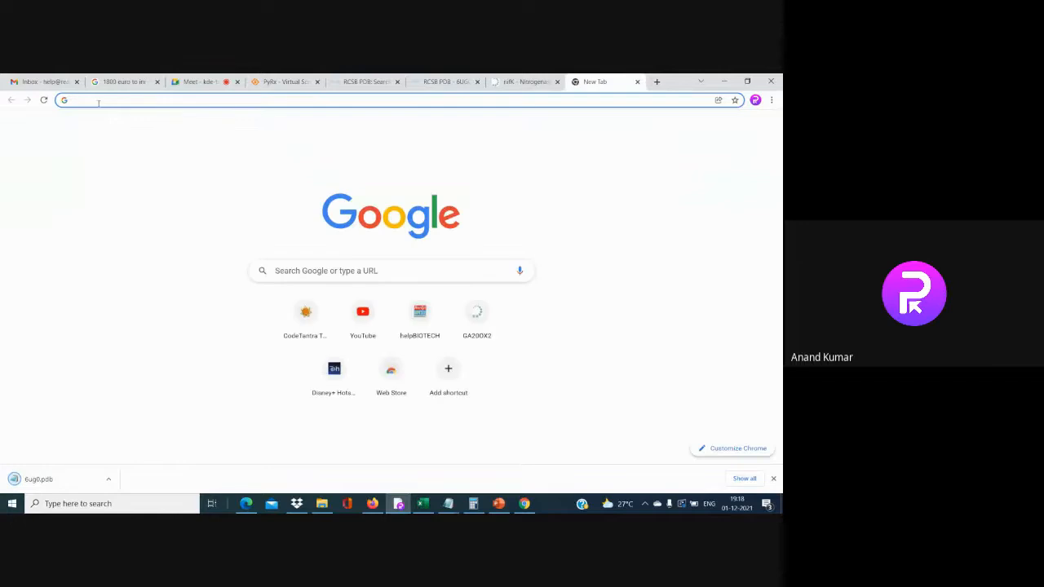
# Search Google for 'pubchem' and open the PubChem website from the results
pyautogui.write('pun')
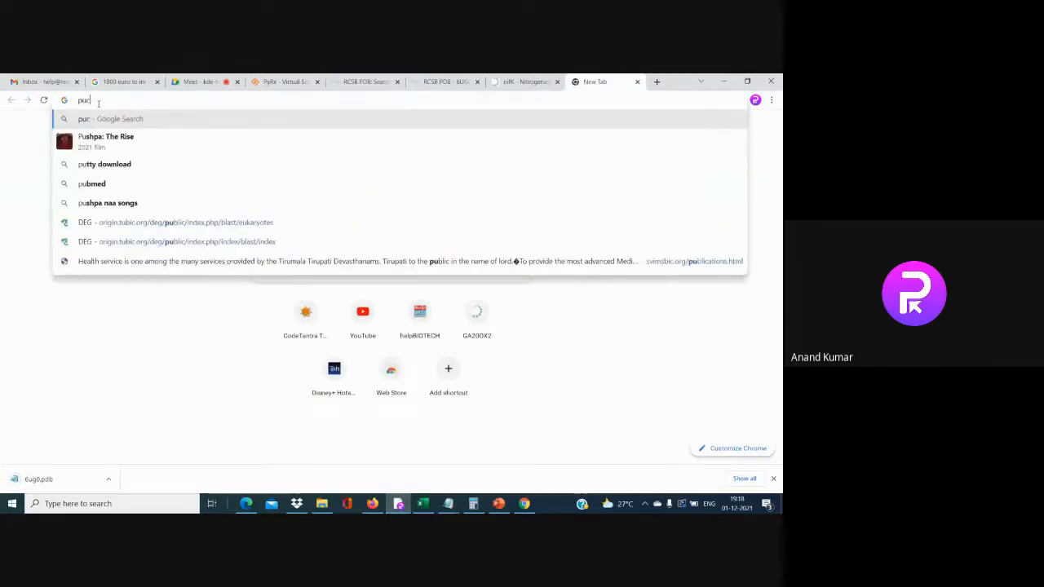
pyautogui.press('BackSpace')
pyautogui.write('bchem')
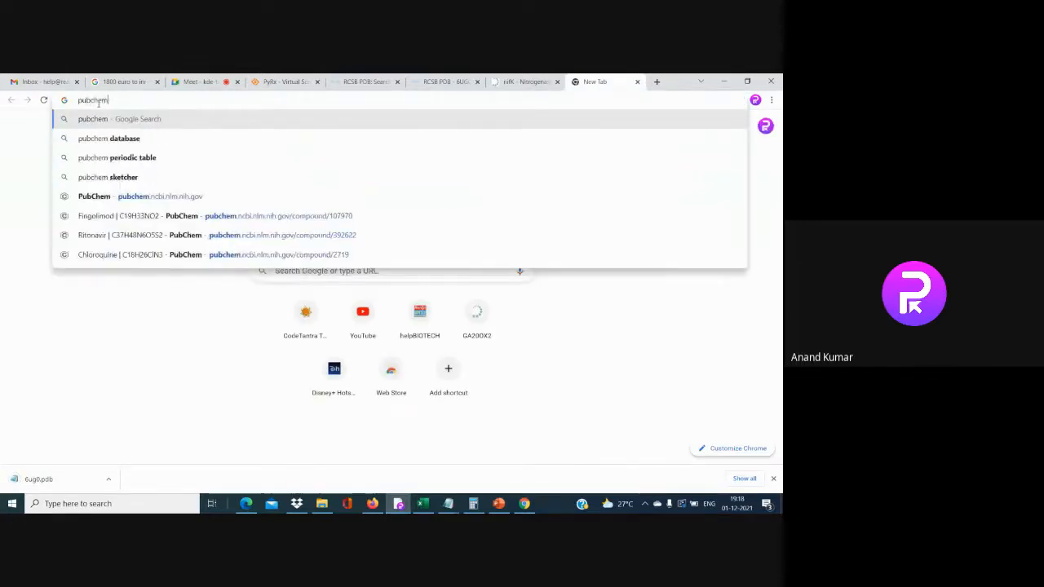
pyautogui.press('Return')
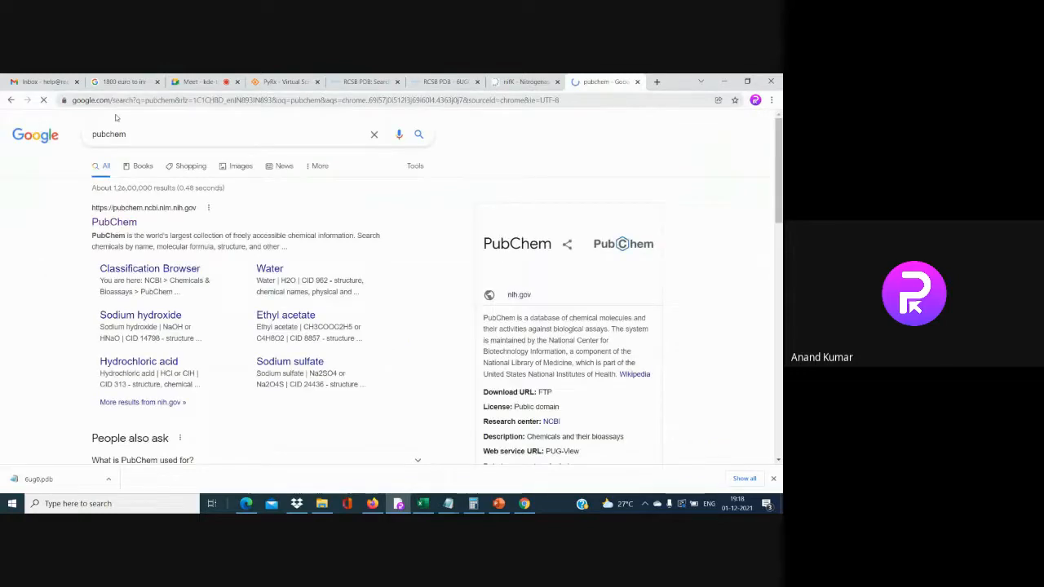
pyautogui.click(129, 222)
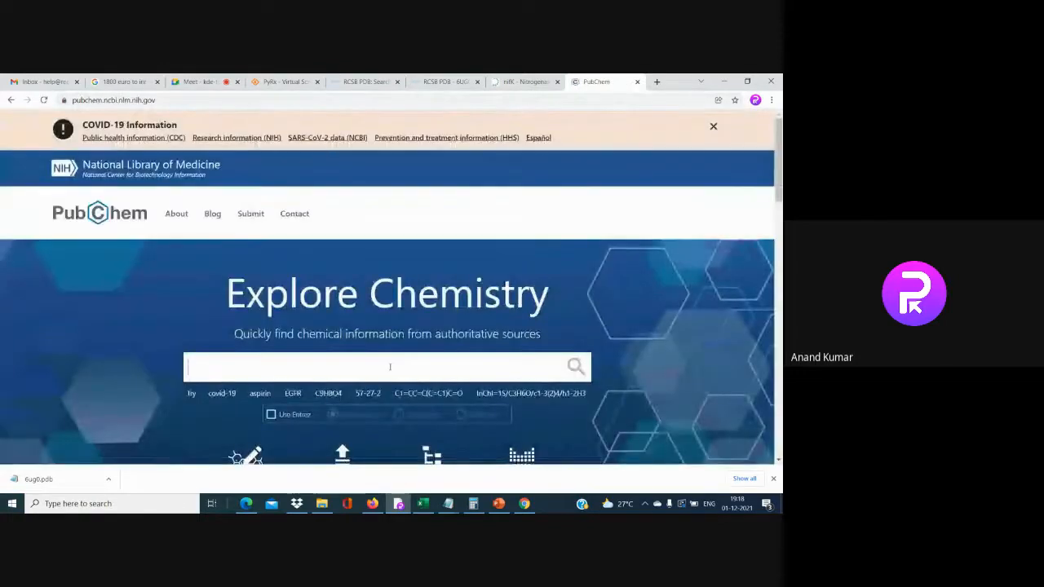
# Copy 'Nitrogenase molybdenum-iron protein beta chain' from UniProt P07329, then go back to PubChem
pyautogui.click(526, 82)
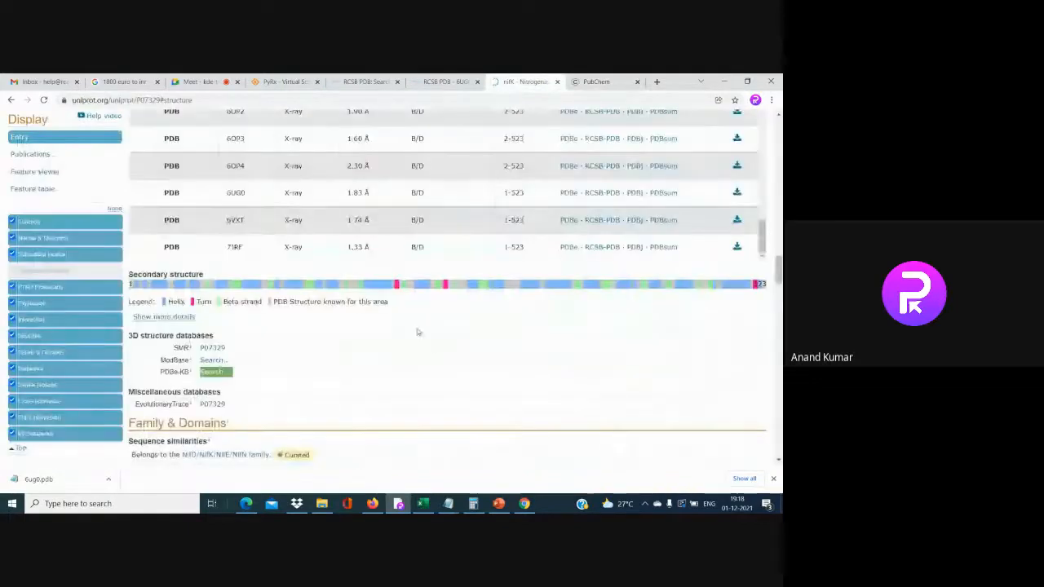
pyautogui.scroll(15, 419, 332)
pyautogui.scroll(15, 420, 303)
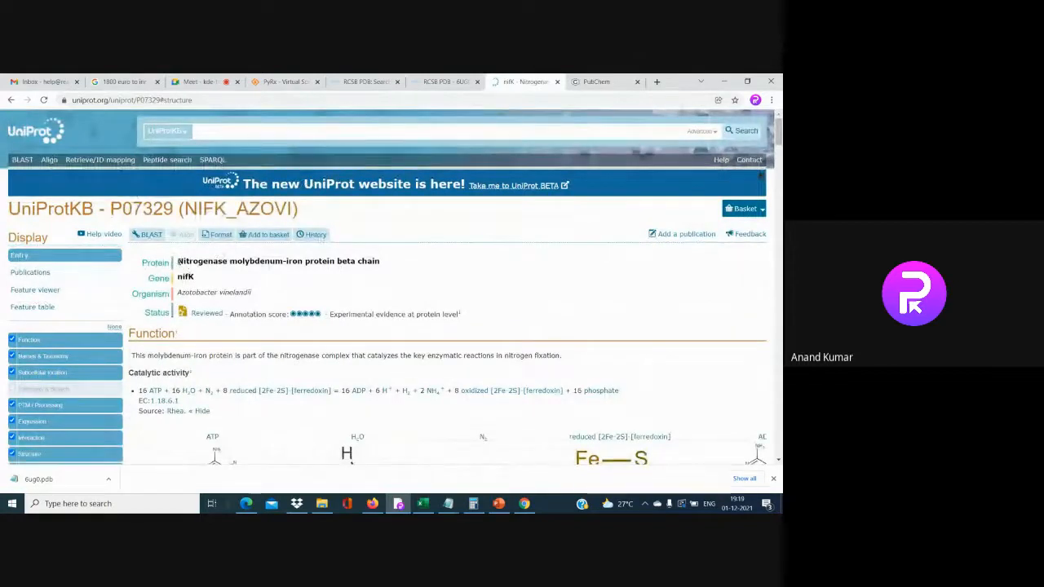
pyautogui.moveTo(178, 262); pyautogui.dragTo(368, 262)
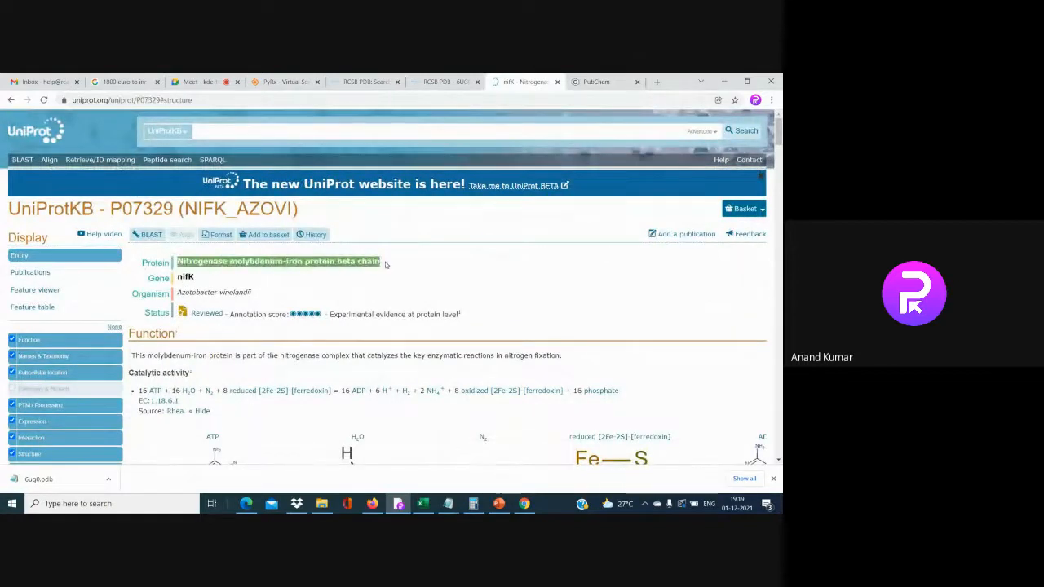
pyautogui.rightClick(375, 262)
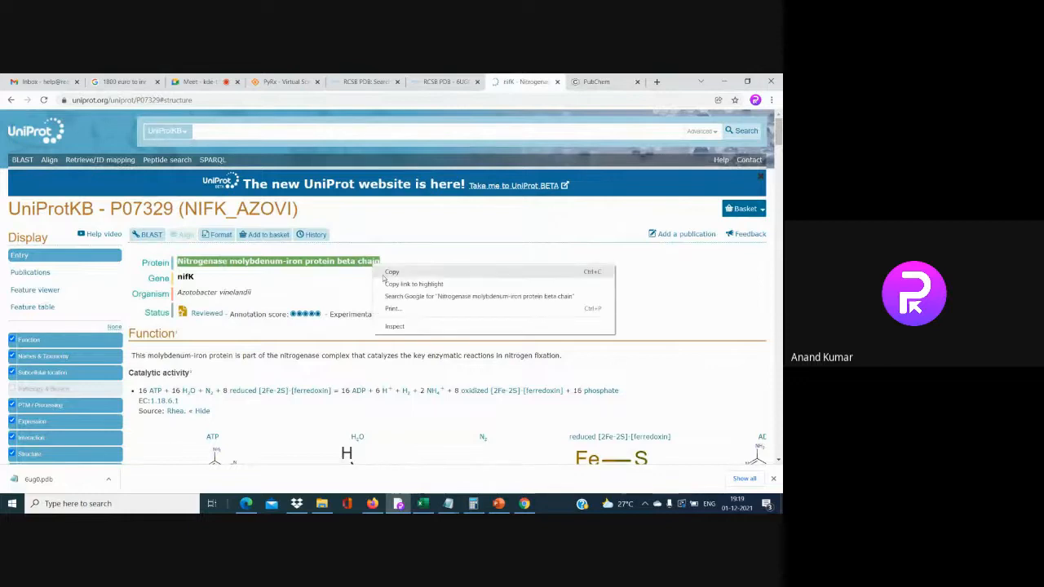
pyautogui.click(386, 274)
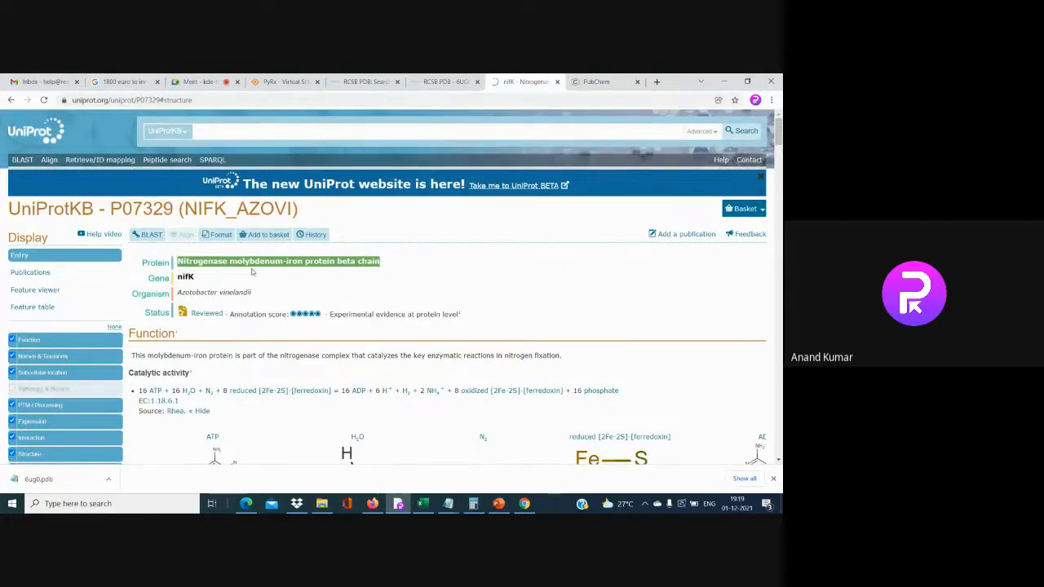
pyautogui.click(595, 81)
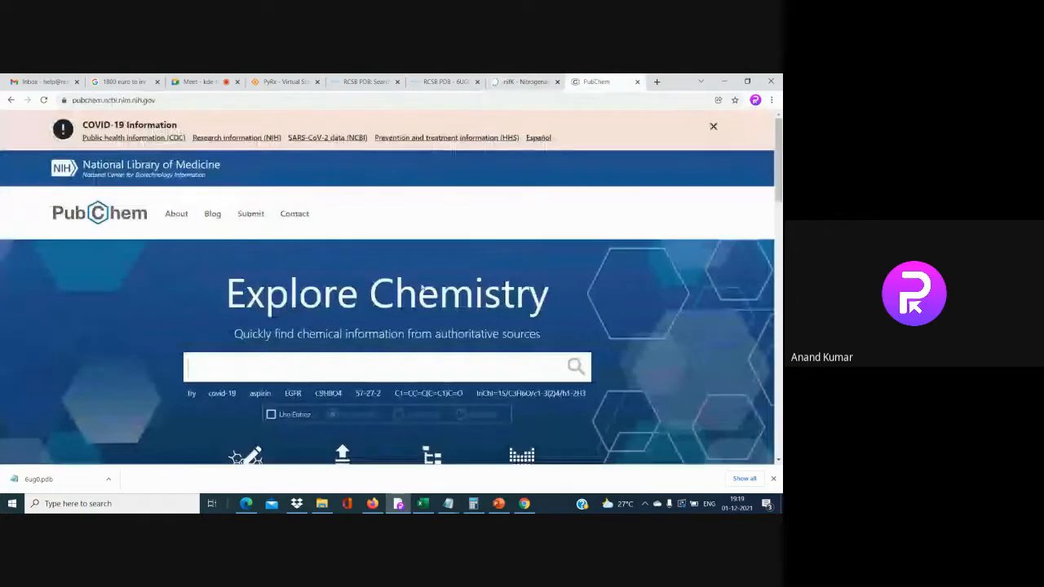
# Paste the protein name into PubChem search, trimmed to 'Nitrogenase molybdenum', and run it
pyautogui.rightClick(376, 371)
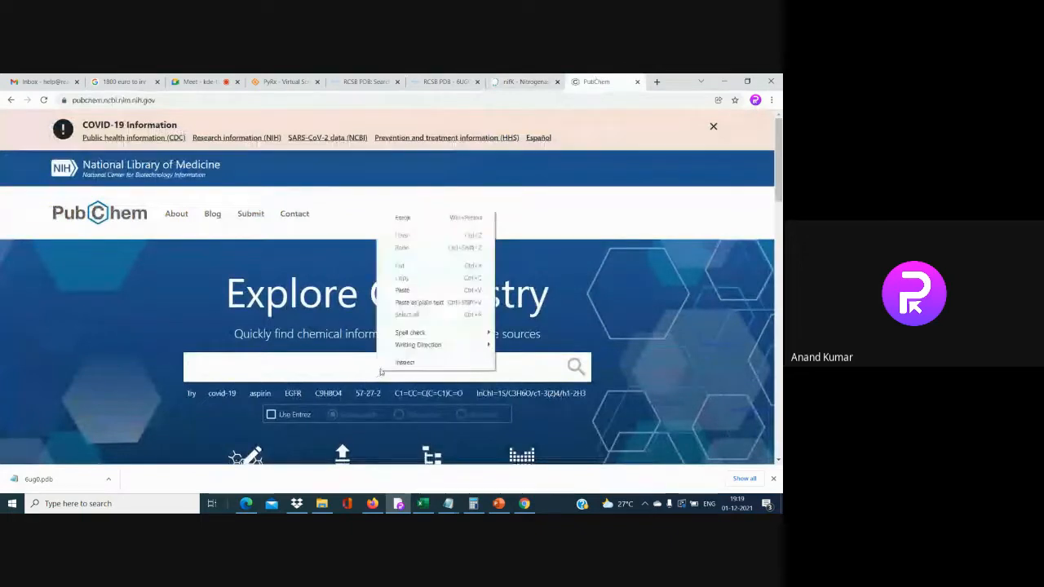
pyautogui.click(416, 285)
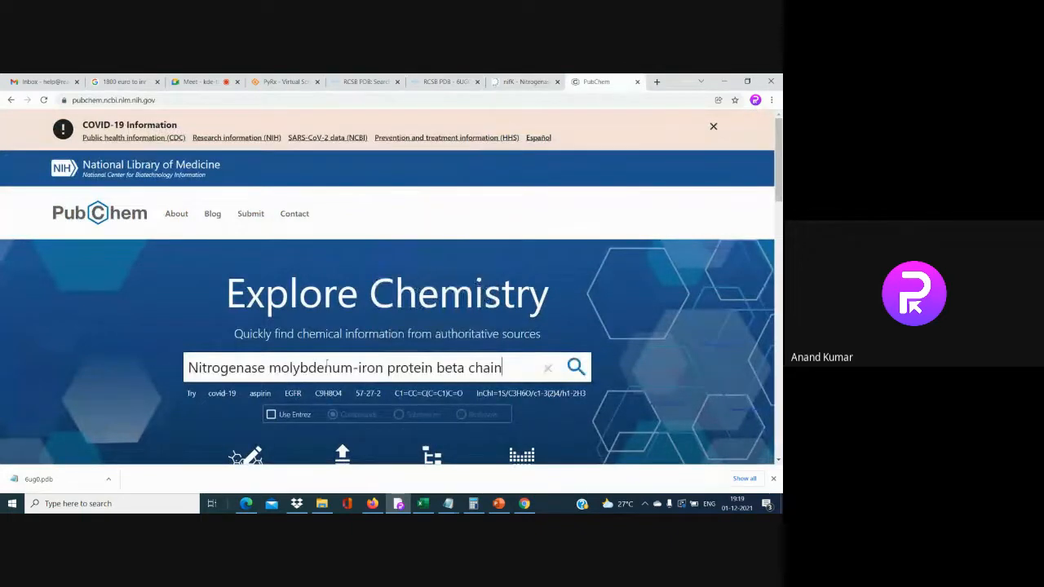
pyautogui.moveTo(353, 368); pyautogui.dragTo(511, 367)
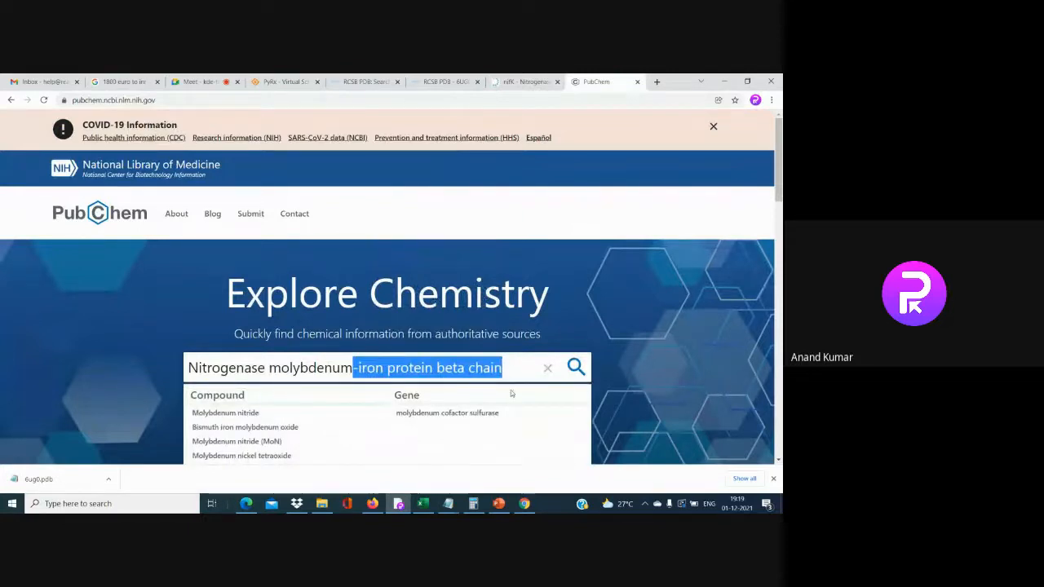
pyautogui.press('Return')
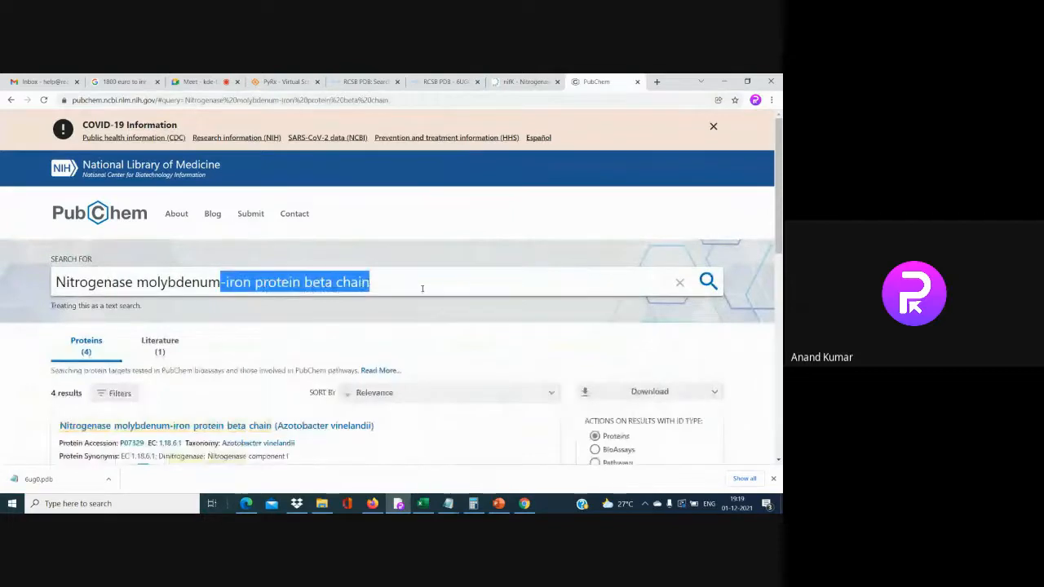
pyautogui.press('BackSpace')
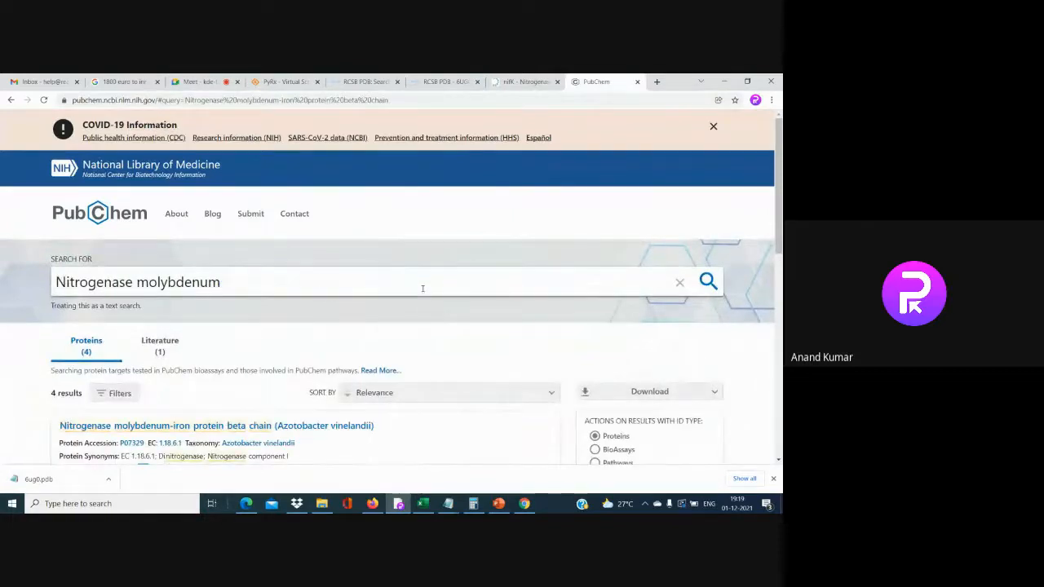
pyautogui.press('Return')
# Open the first alpha-chain protein result in a new tab
pyautogui.scroll(-3, 422, 290)
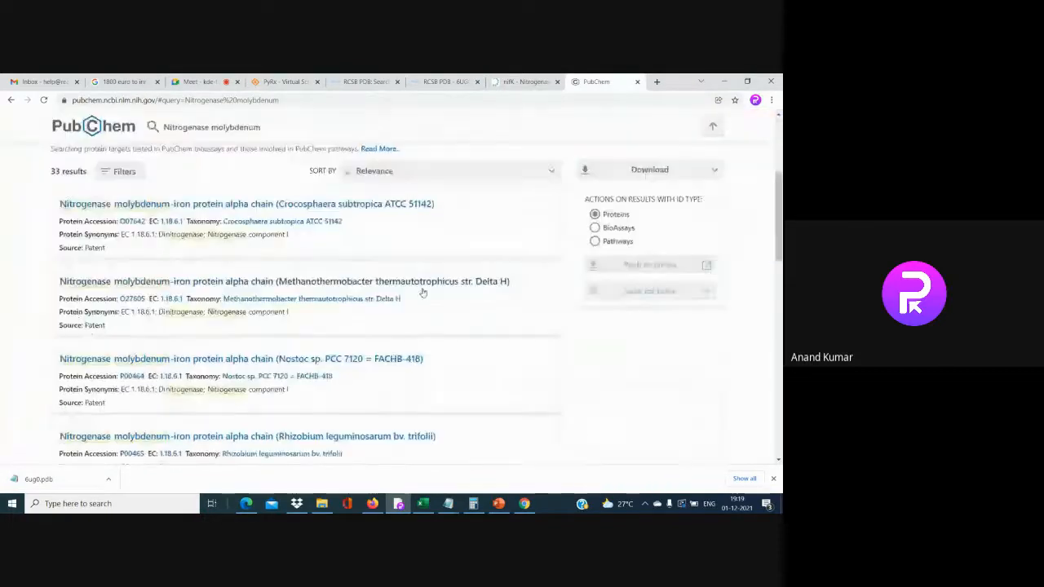
pyautogui.scroll(-1, 422, 292)
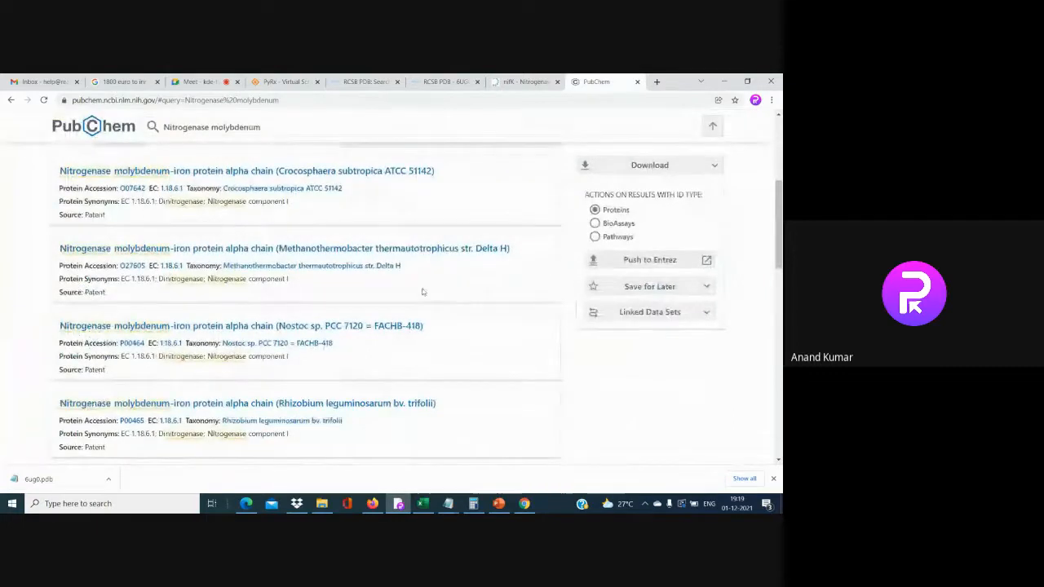
pyautogui.scroll(1, 244, 217)
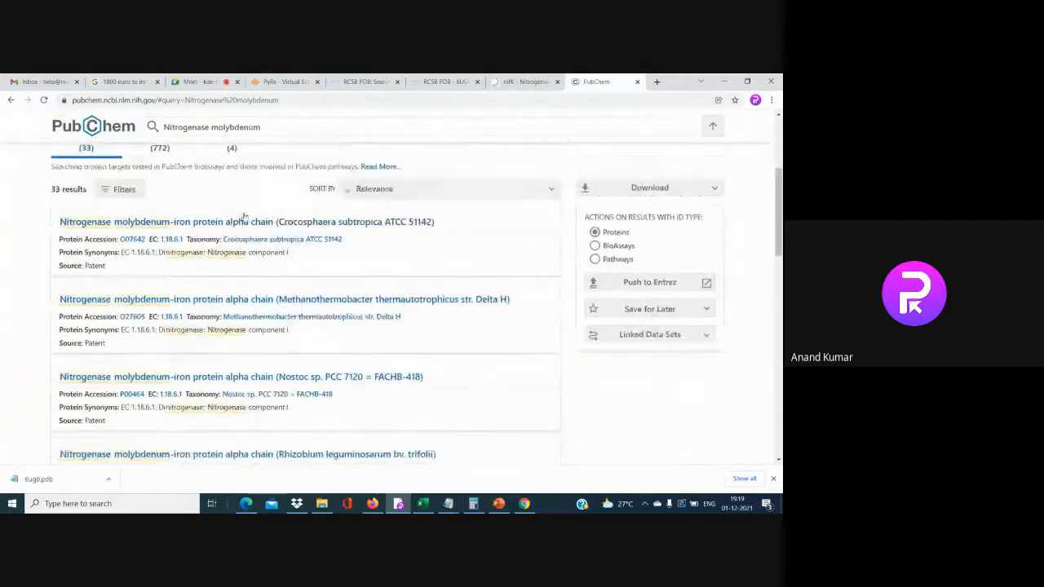
pyautogui.rightClick(309, 227)
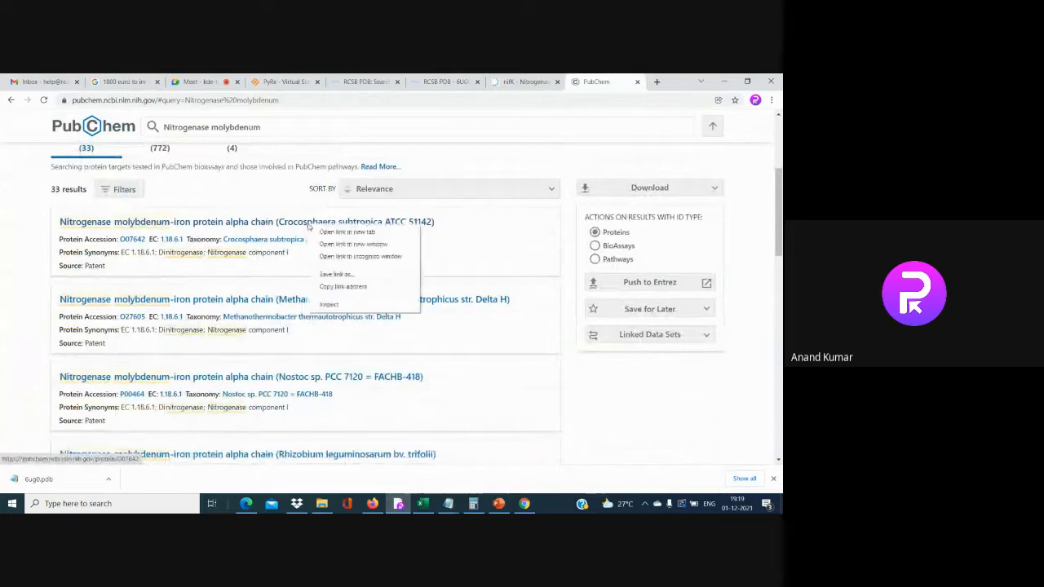
pyautogui.click(344, 233)
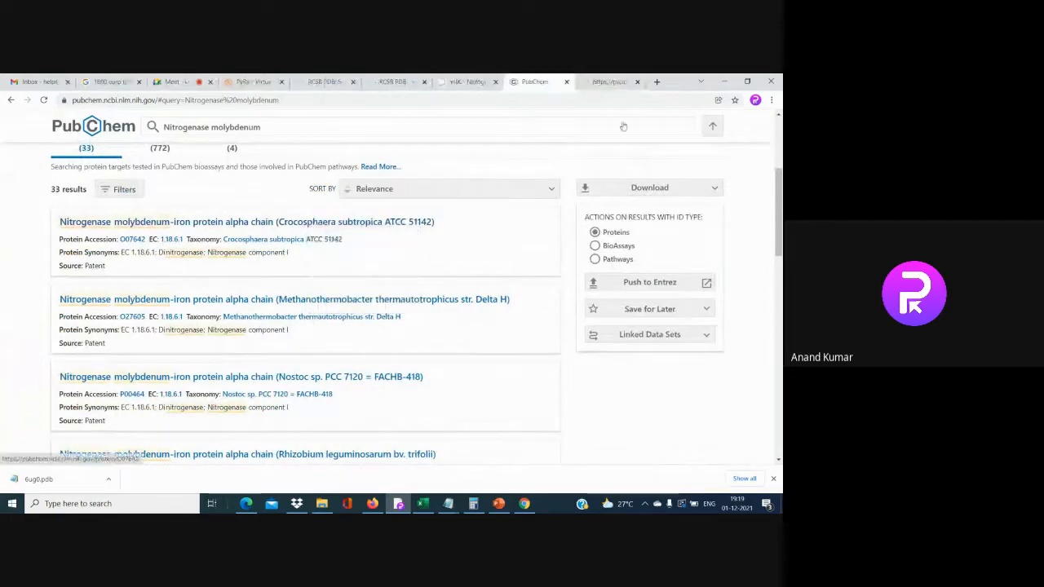
# View the alpha-chain protein page and its download options
pyautogui.click(607, 82)
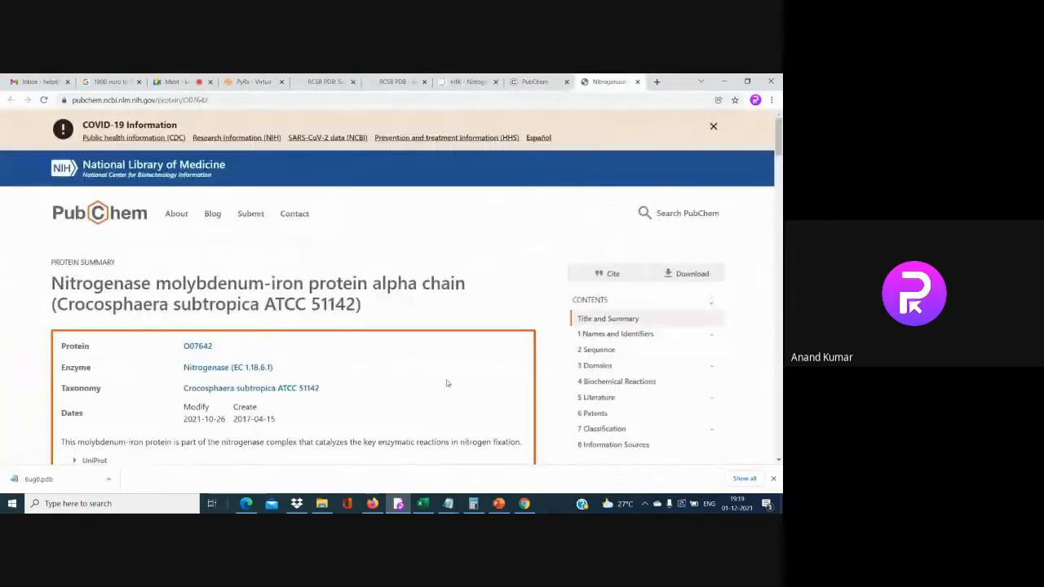
pyautogui.scroll(-2, 744, 215)
pyautogui.click(685, 172)
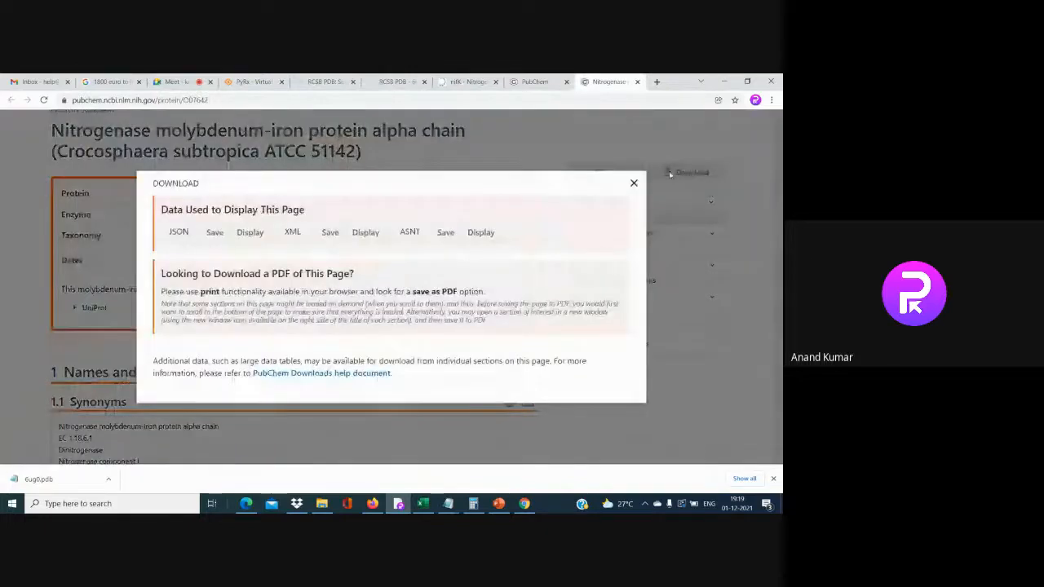
# Load page 2 of the Nitrogenase molybdenum results, then return to the nifK UniProt entry
pyautogui.click(535, 81)
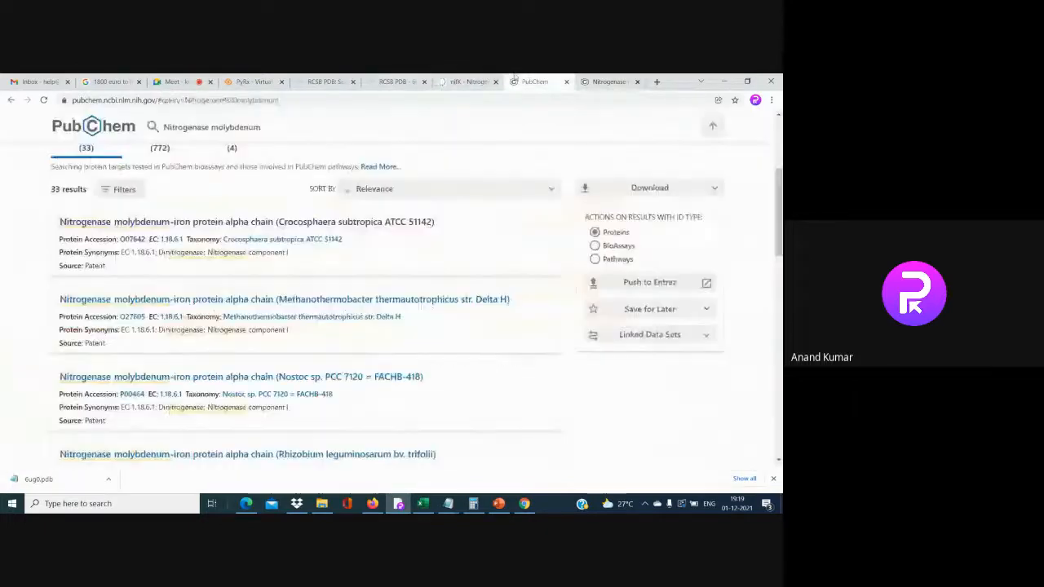
pyautogui.scroll(-2, 120, 332)
pyautogui.scroll(-4, 121, 332)
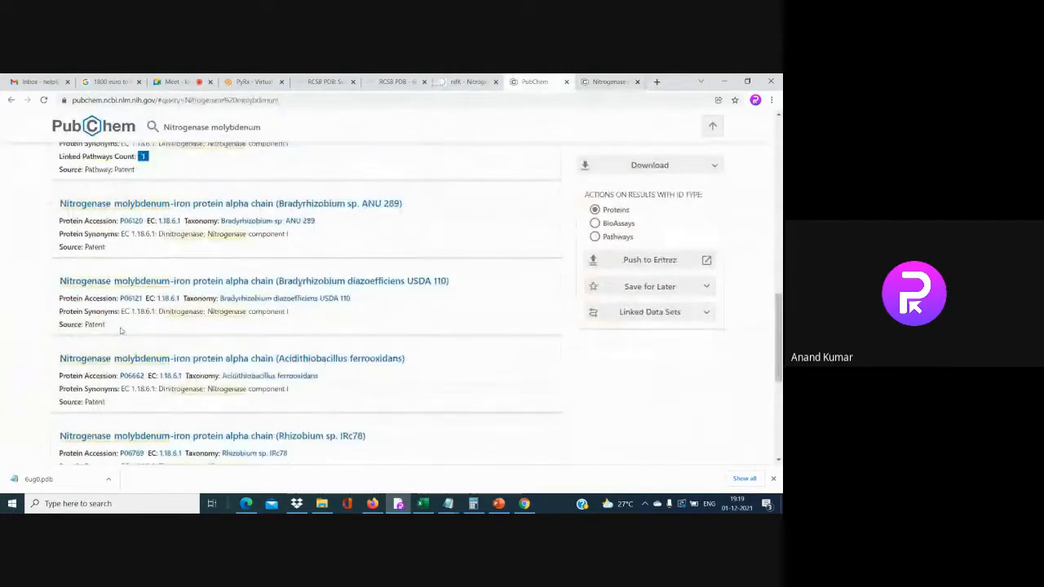
pyautogui.scroll(-3, 120, 331)
pyautogui.scroll(1, 122, 332)
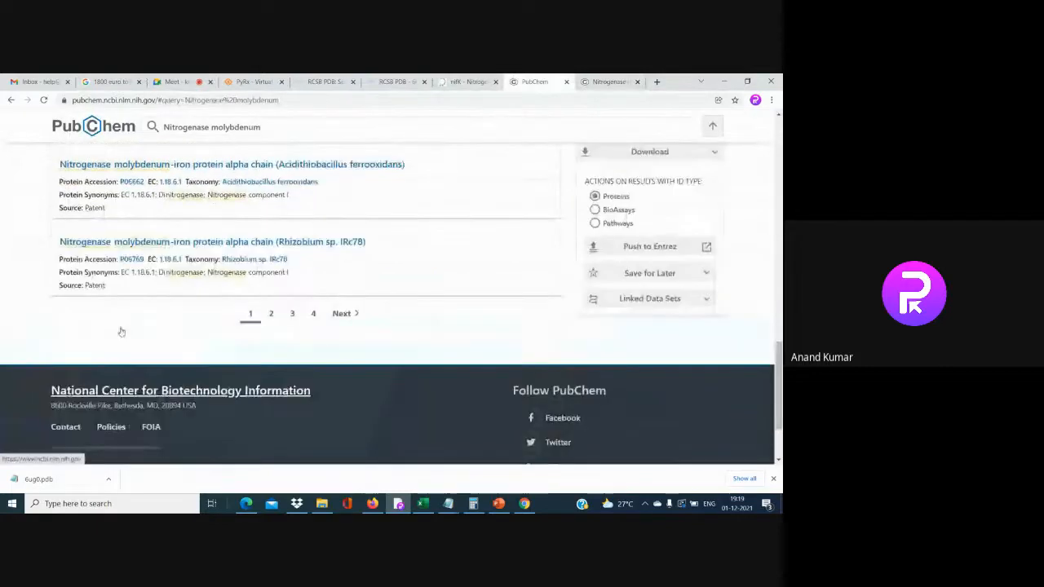
pyautogui.scroll(4, 121, 332)
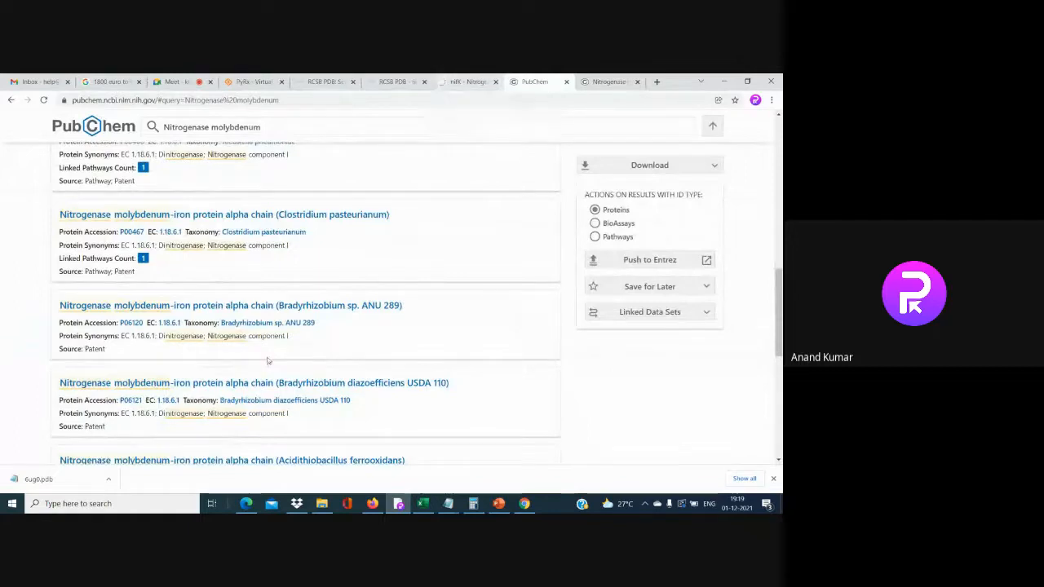
pyautogui.scroll(-3, 267, 360)
pyautogui.click(270, 406)
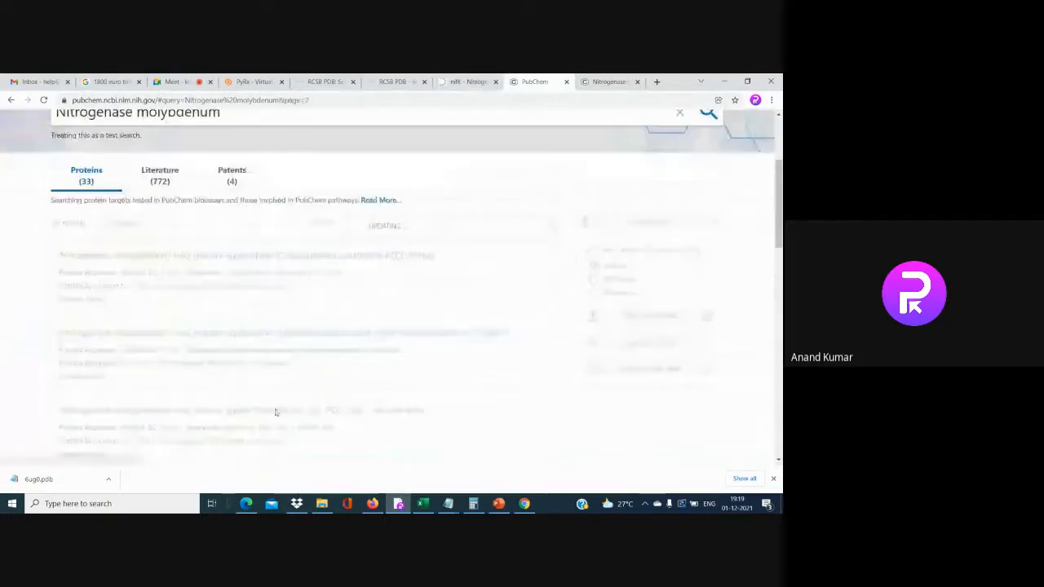
pyautogui.scroll(-10, 275, 415)
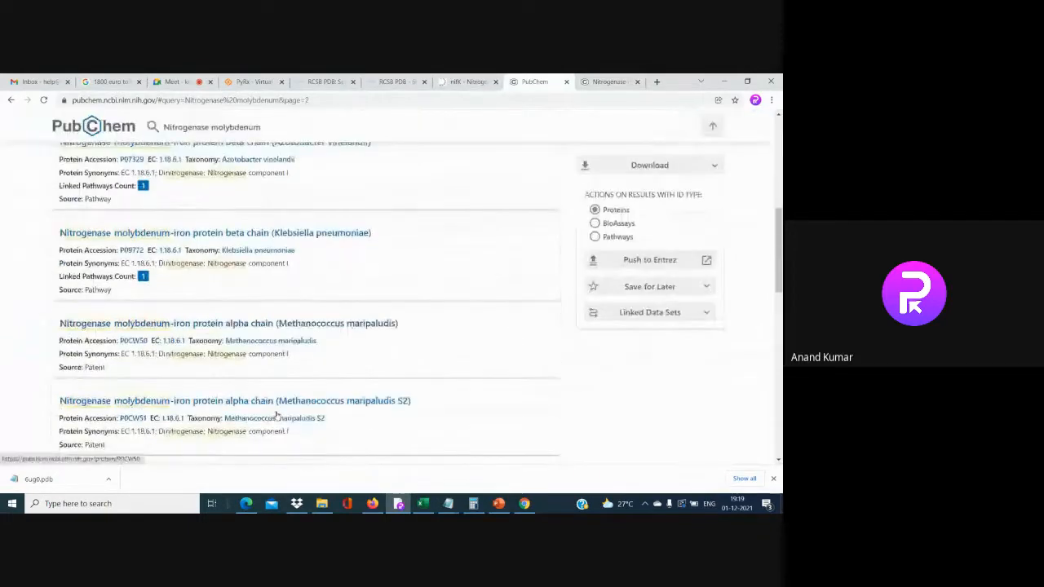
pyautogui.click(466, 81)
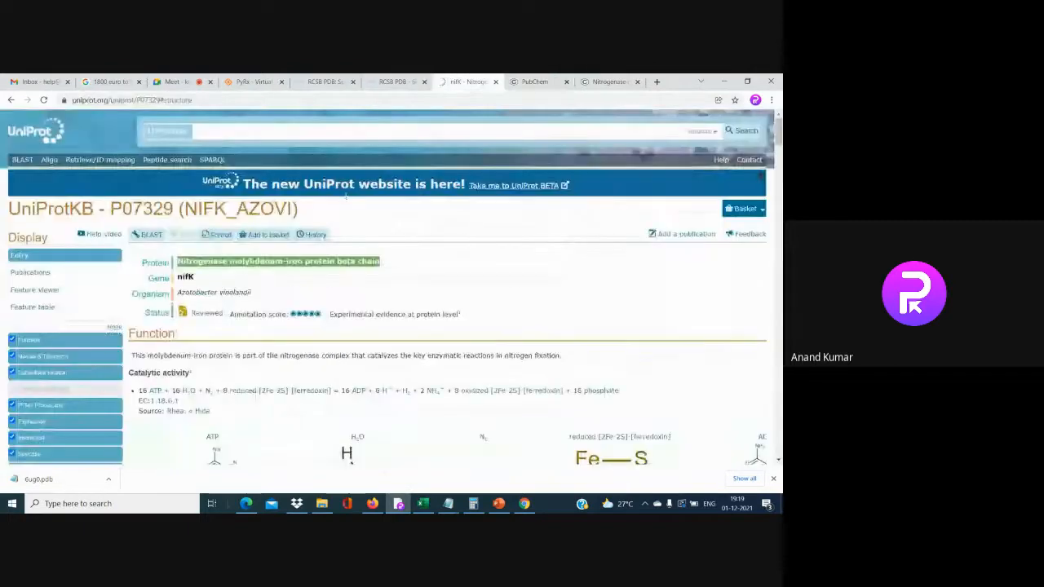
# Copy the organism name Azotobacter vinelandii and search PubChem for it
pyautogui.moveTo(211, 292); pyautogui.dragTo(177, 292)
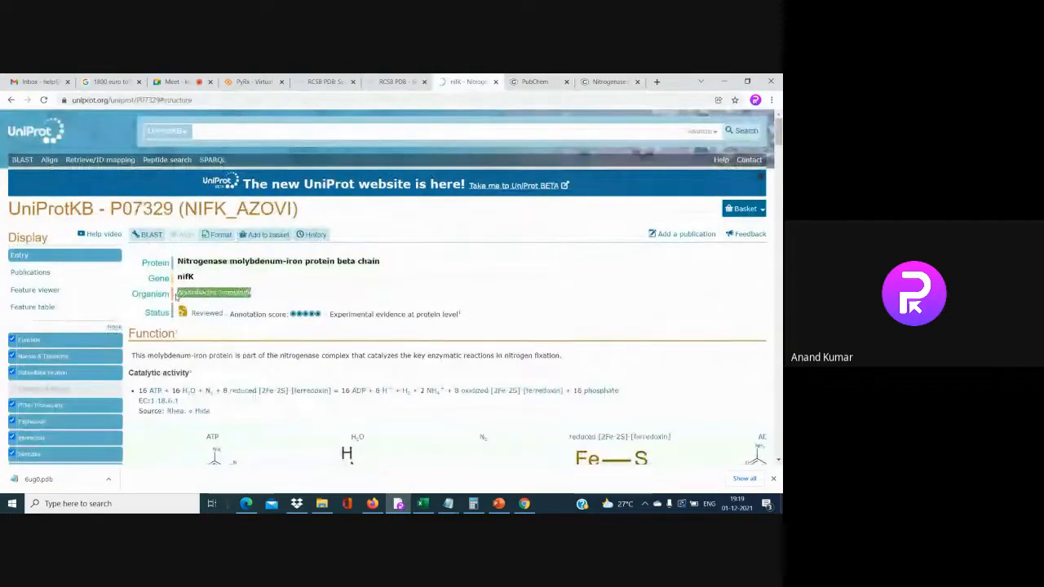
pyautogui.rightClick(179, 292)
pyautogui.click(199, 297)
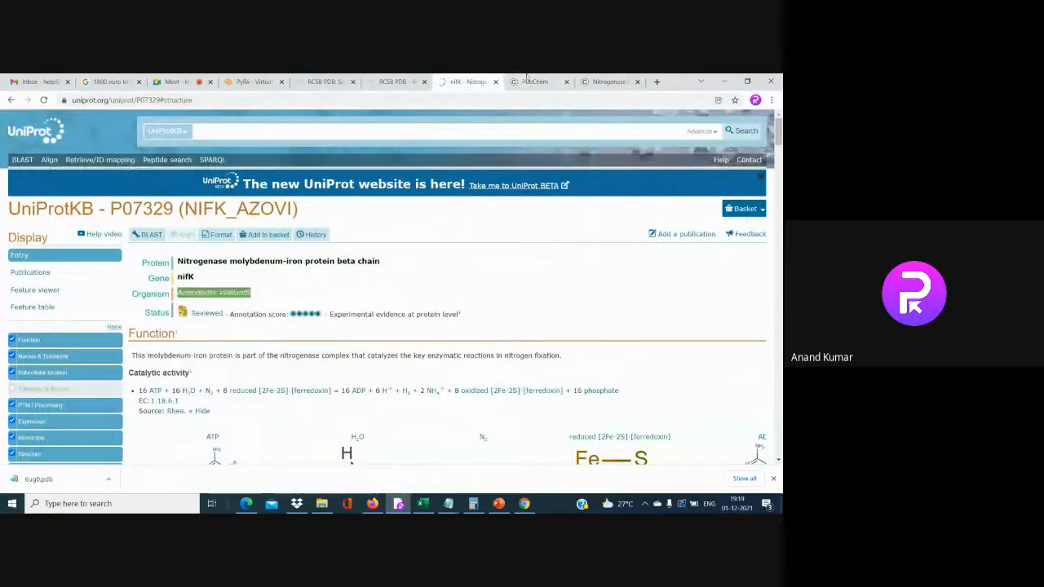
pyautogui.click(535, 81)
pyautogui.click(263, 130)
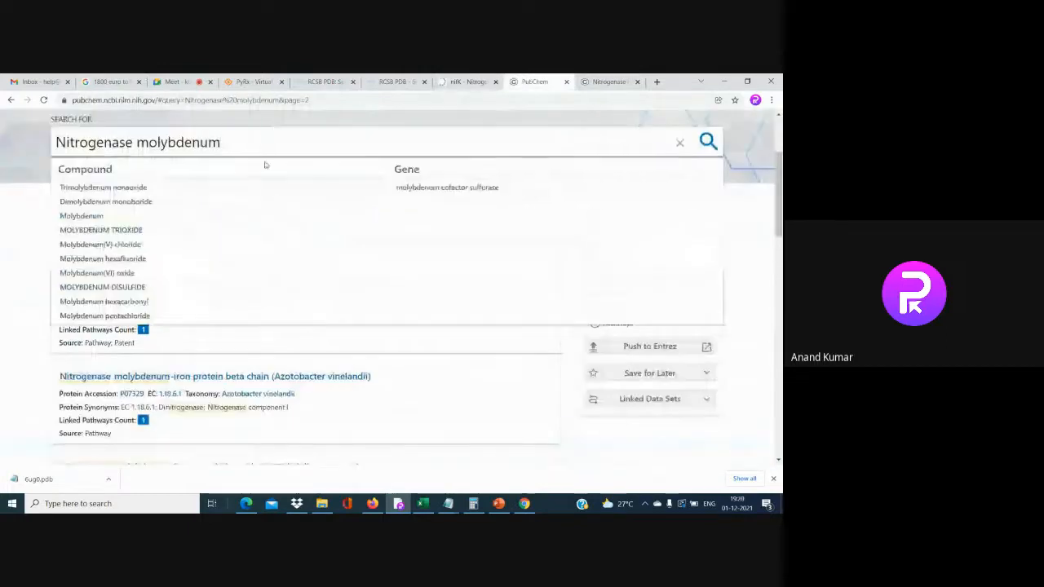
pyautogui.moveTo(236, 142); pyautogui.dragTo(48, 149)
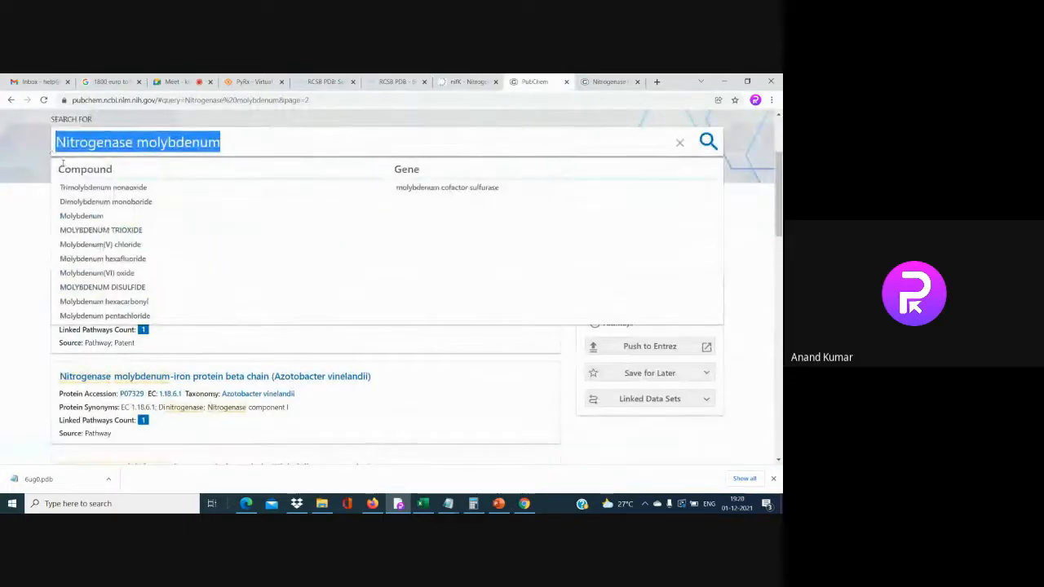
pyautogui.hotkey('ctrl', 'v')
pyautogui.press('Return')
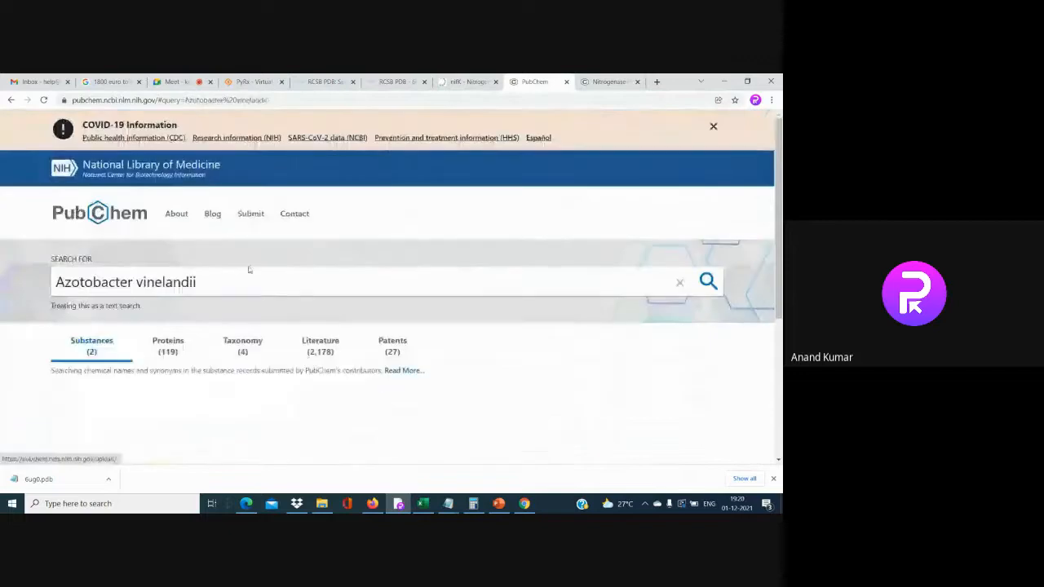
# Open the Azotobacter Vinelandii and YB58638 bacterial alginate substance records in new tabs
pyautogui.scroll(-2, 275, 314)
pyautogui.scroll(-3, 277, 317)
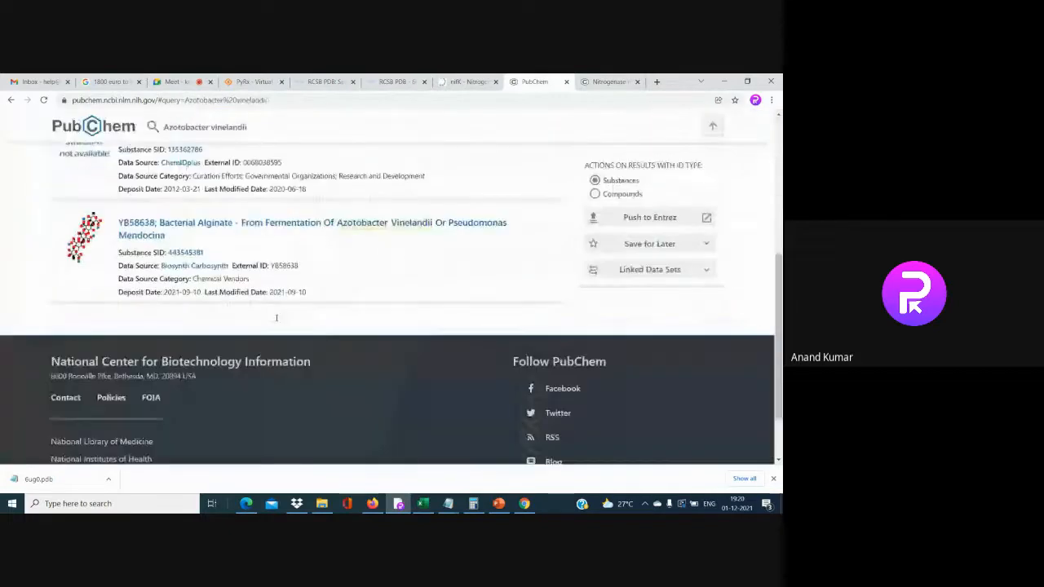
pyautogui.scroll(1, 261, 263)
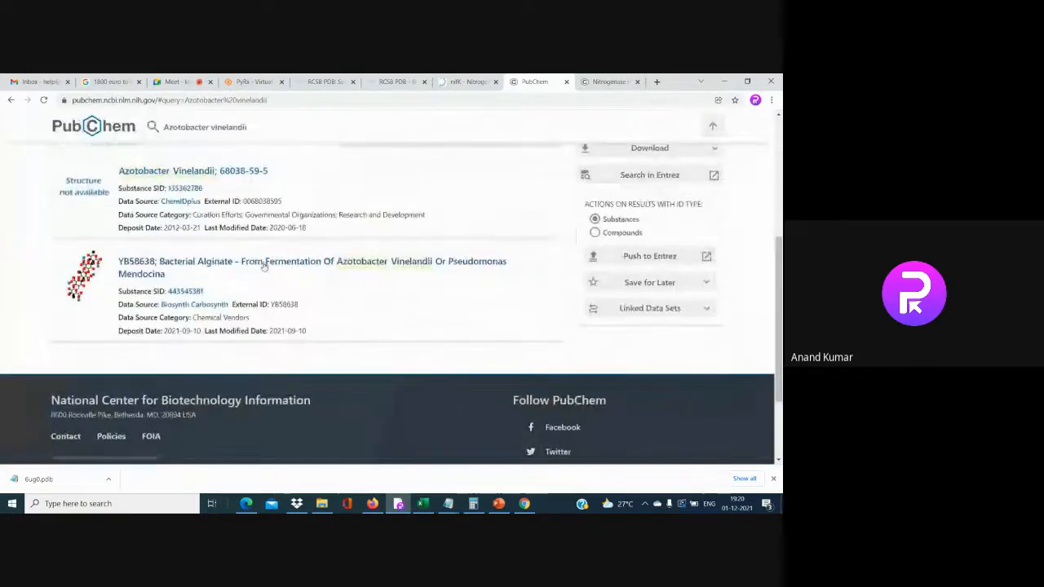
pyautogui.rightClick(236, 171)
pyautogui.click(239, 178)
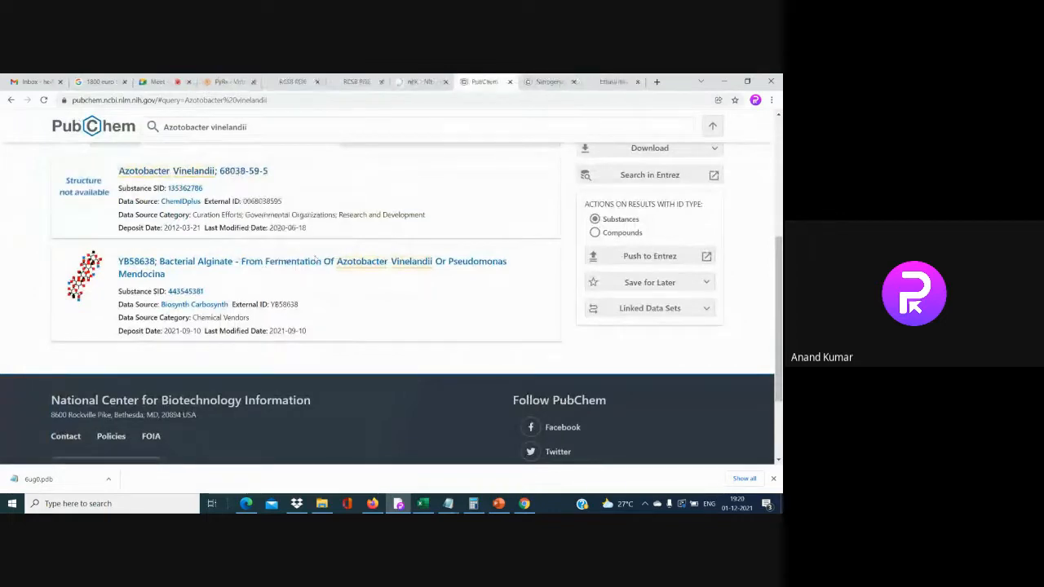
pyautogui.click(274, 264)
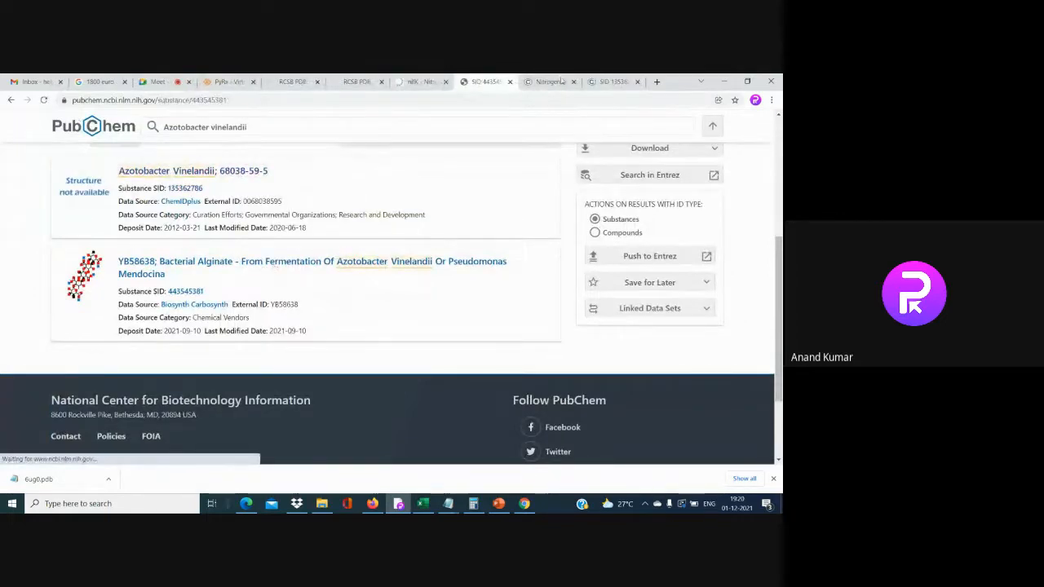
# Close the nitrogenase protein page and check both substance records' download options
pyautogui.click(549, 82)
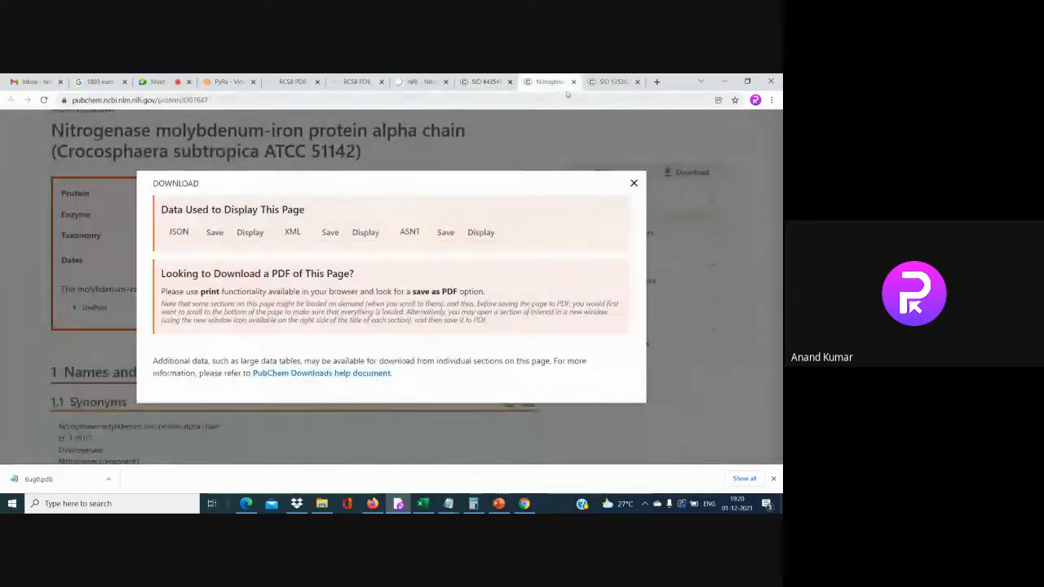
pyautogui.click(573, 81)
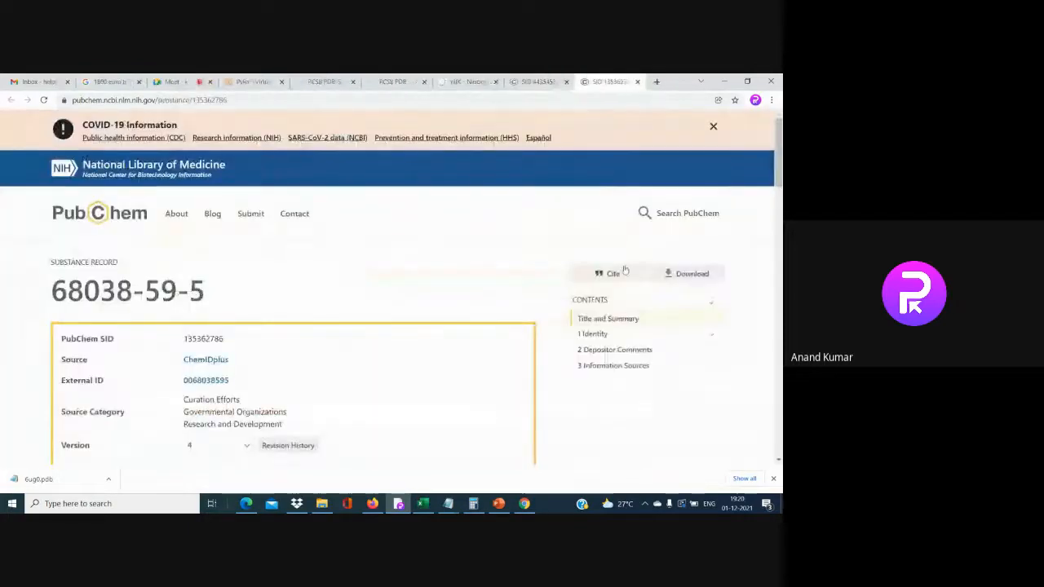
pyautogui.click(674, 272)
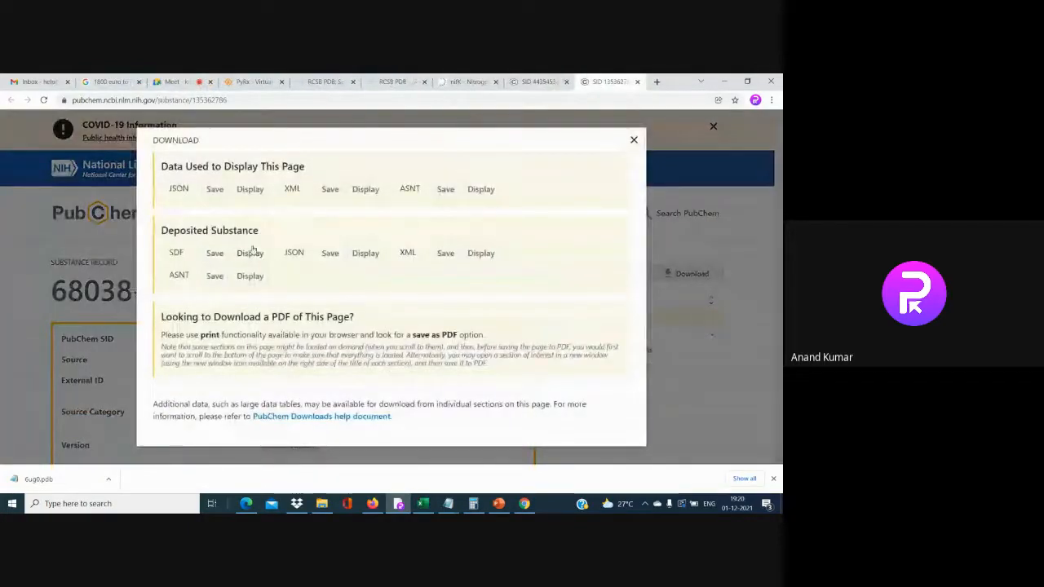
pyautogui.click(632, 141)
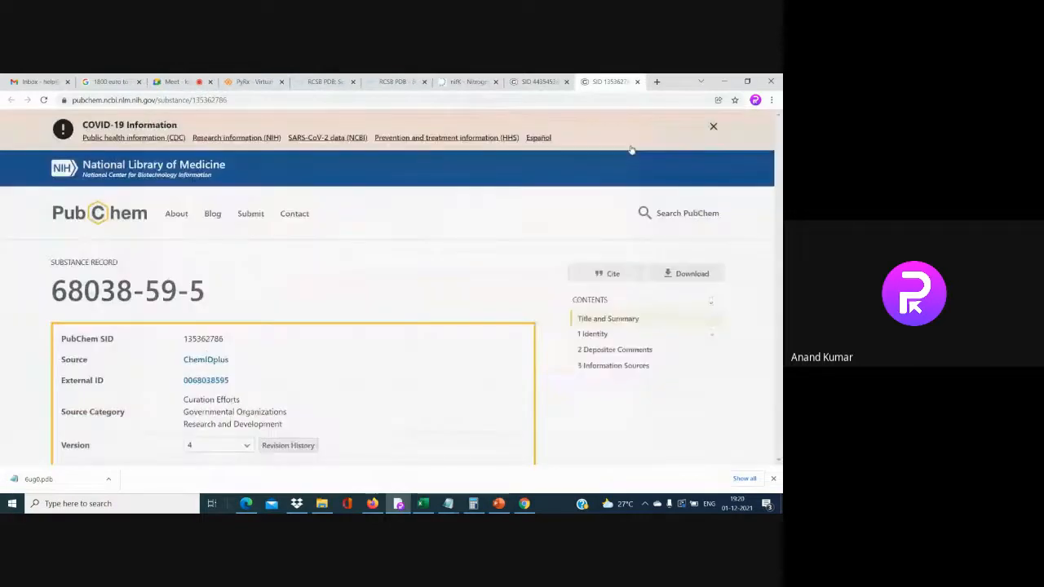
pyautogui.click(538, 82)
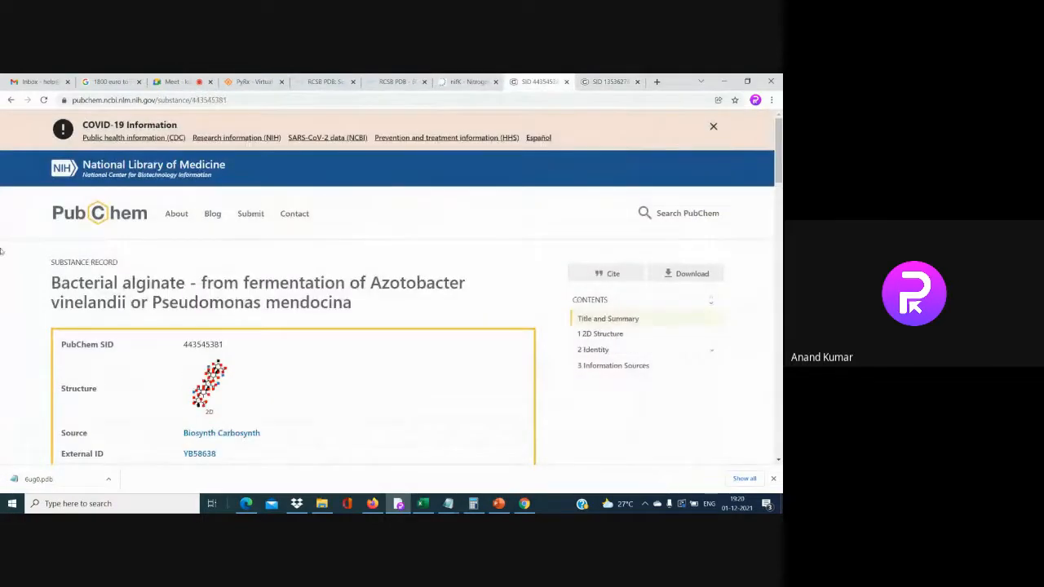
pyautogui.scroll(-1, 407, 285)
pyautogui.click(693, 223)
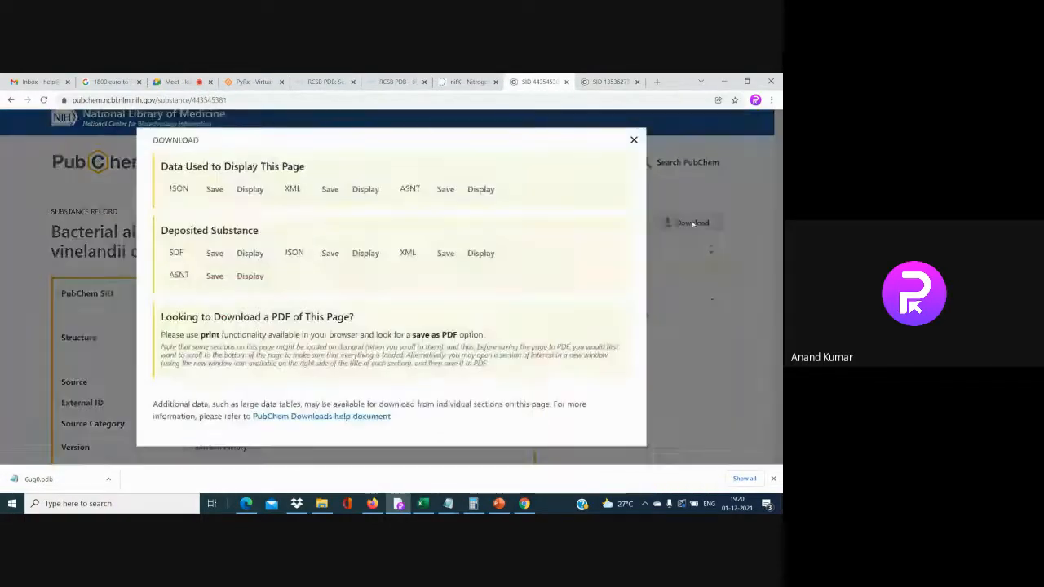
pyautogui.click(632, 140)
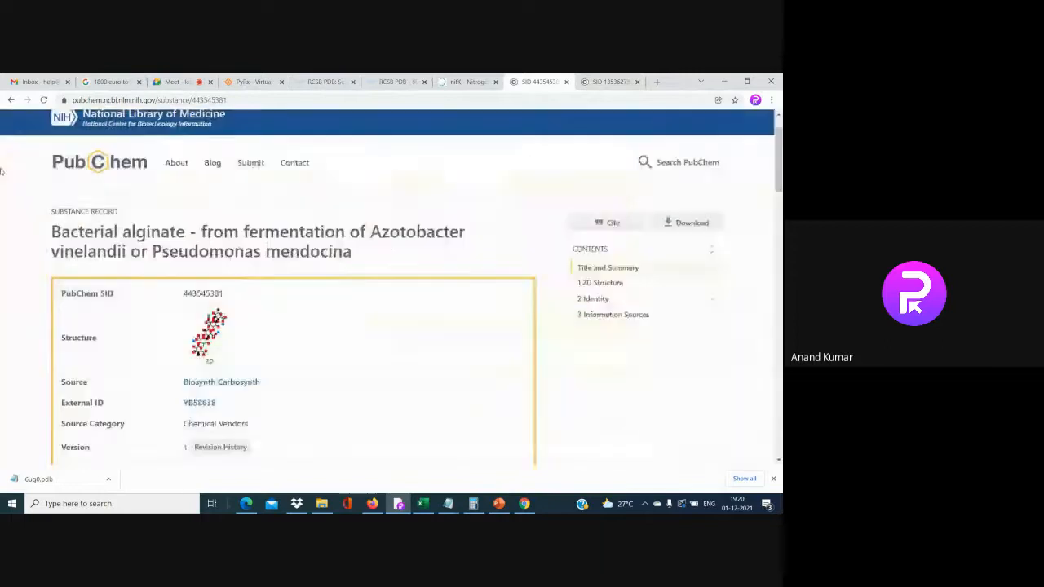
# Go back to the results and search PubChem for just 'Azotobacter'
pyautogui.click(10, 100)
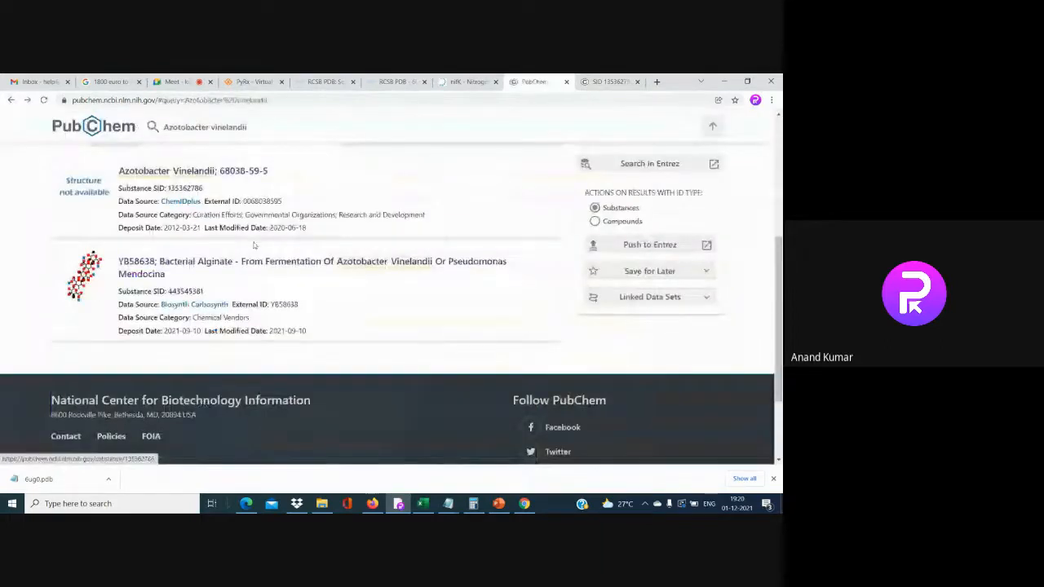
pyautogui.press('BackSpace')
pyautogui.press('BackSpace')
pyautogui.press('BackSpace')
pyautogui.press('BackSpace')
pyautogui.press('BackSpace')
pyautogui.press('BackSpace')
pyautogui.press('BackSpace')
pyautogui.press('BackSpace')
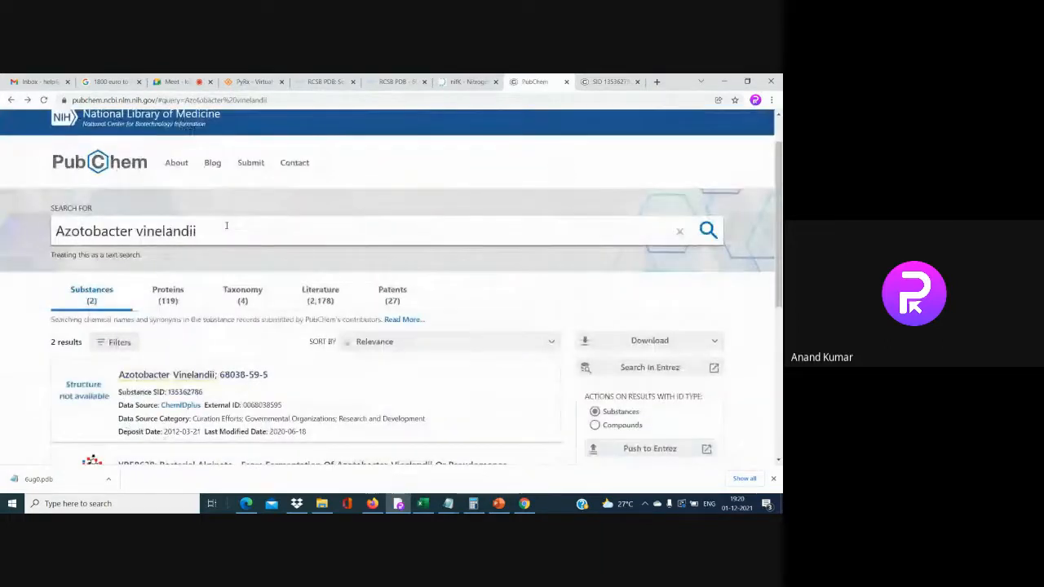
pyautogui.press('BackSpace')
pyautogui.press('BackSpace')
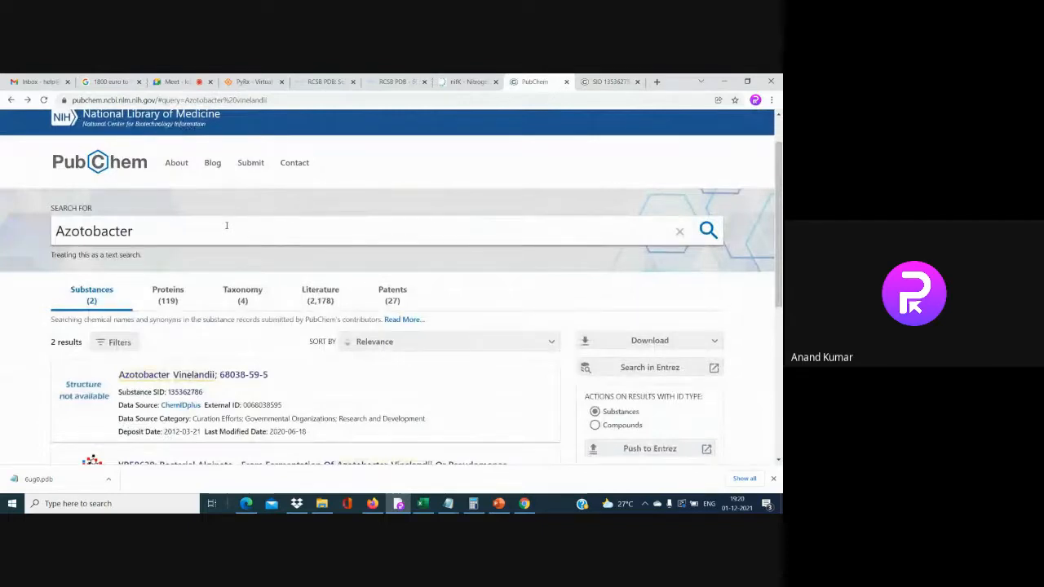
pyautogui.press('Return')
# Extend the query to 'Azotobacter drugs' and run the search
pyautogui.scroll(-1, 260, 331)
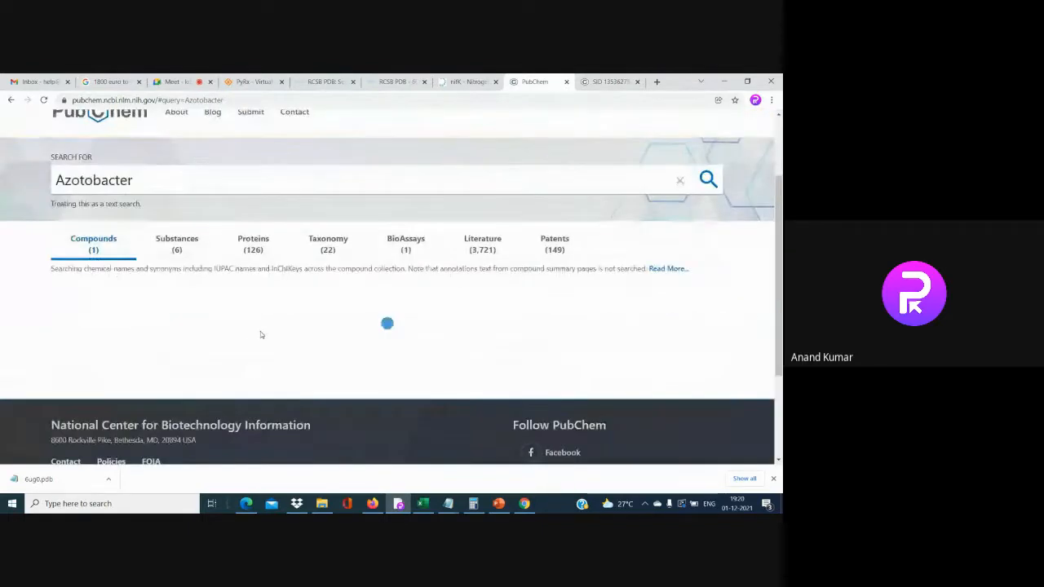
pyautogui.scroll(-3, 261, 334)
pyautogui.scroll(2, 261, 335)
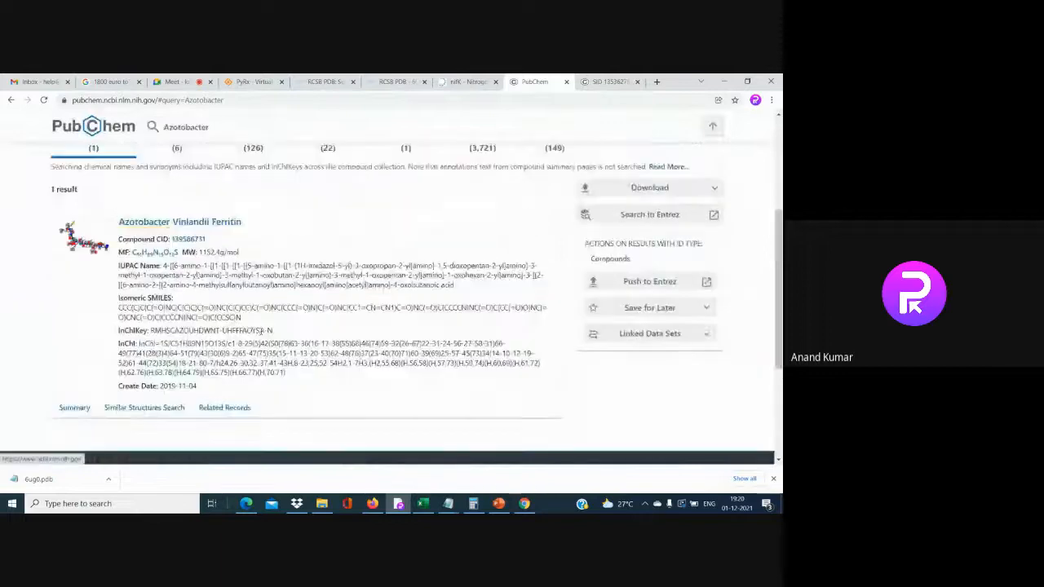
pyautogui.scroll(5, 261, 330)
pyautogui.click(227, 225)
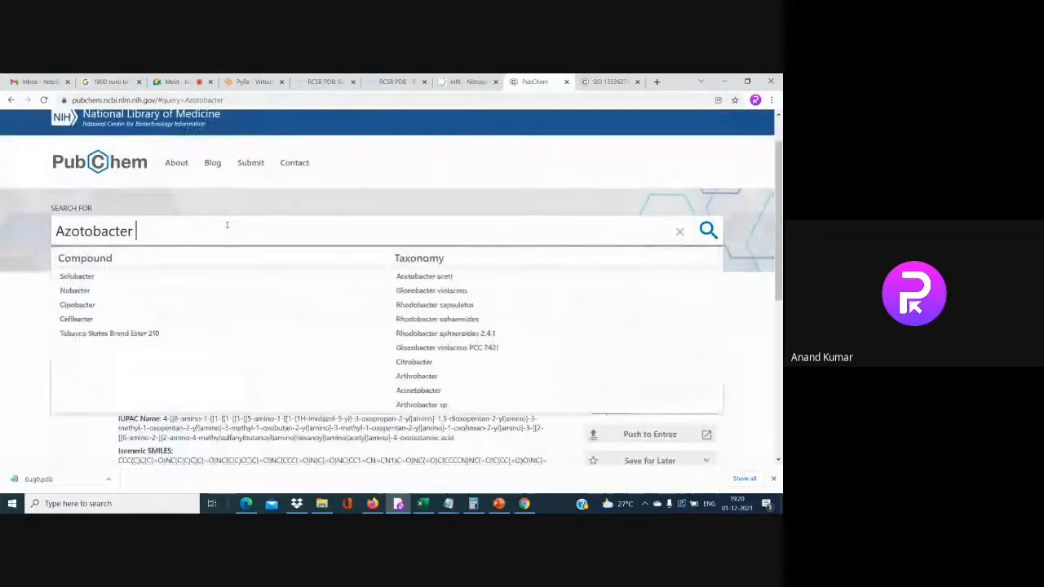
pyautogui.write('drugs')
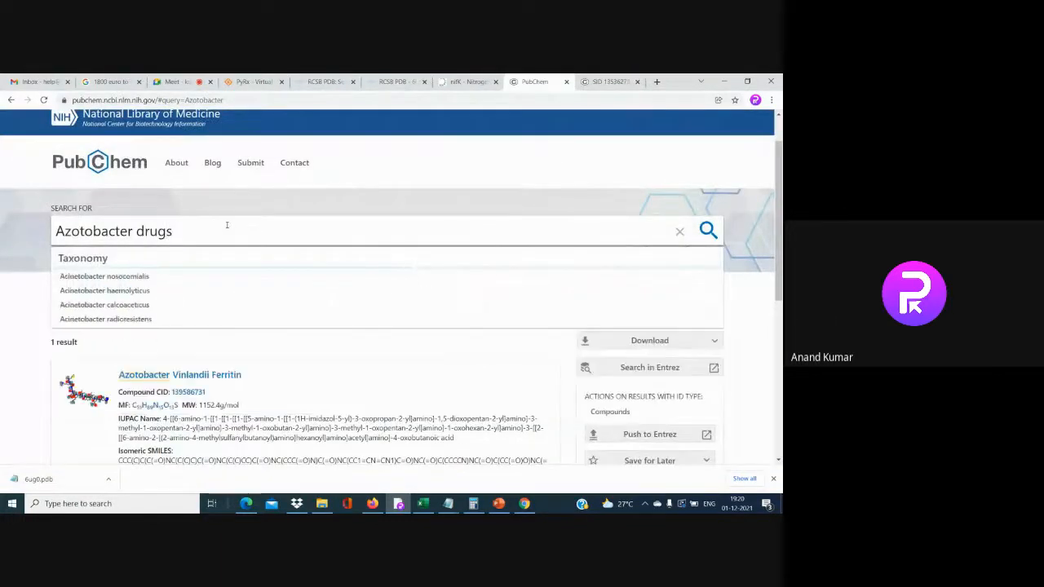
pyautogui.press('Return')
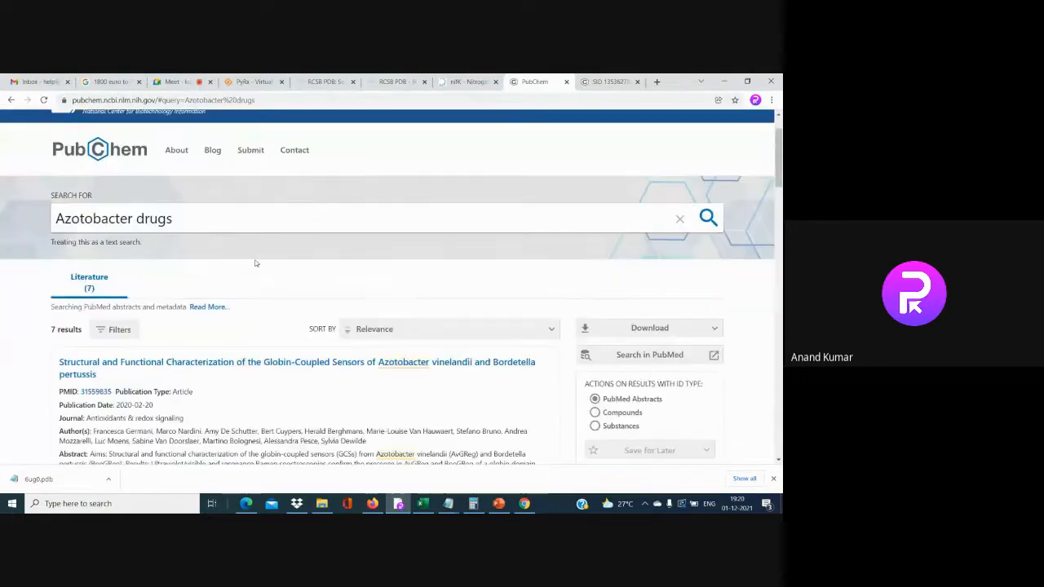
# Open the DNA gyrase inhibitors PubMed article in a new tab, view it, then close it
pyautogui.scroll(-10, 272, 324)
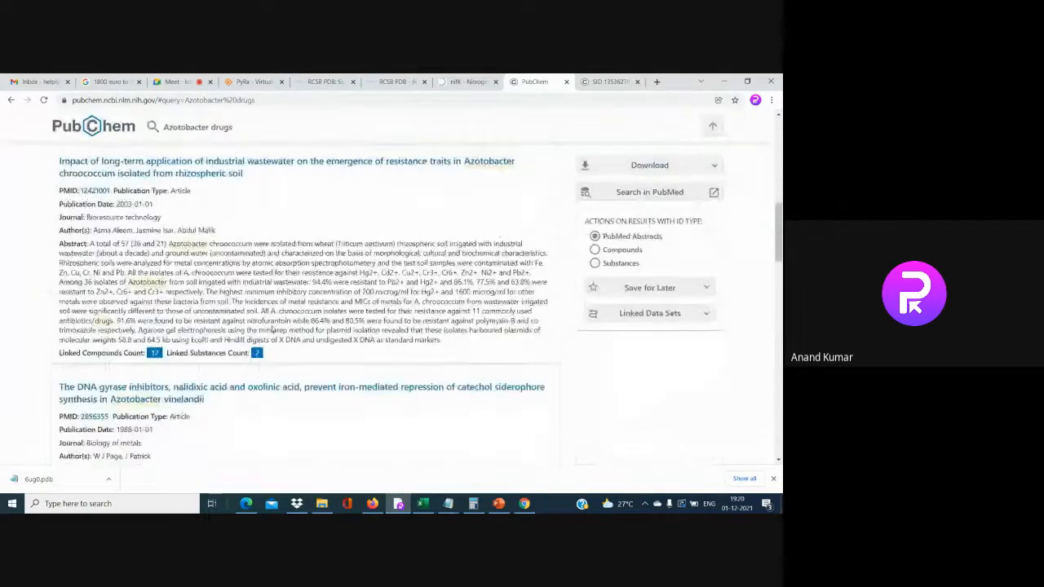
pyautogui.scroll(-3, 272, 329)
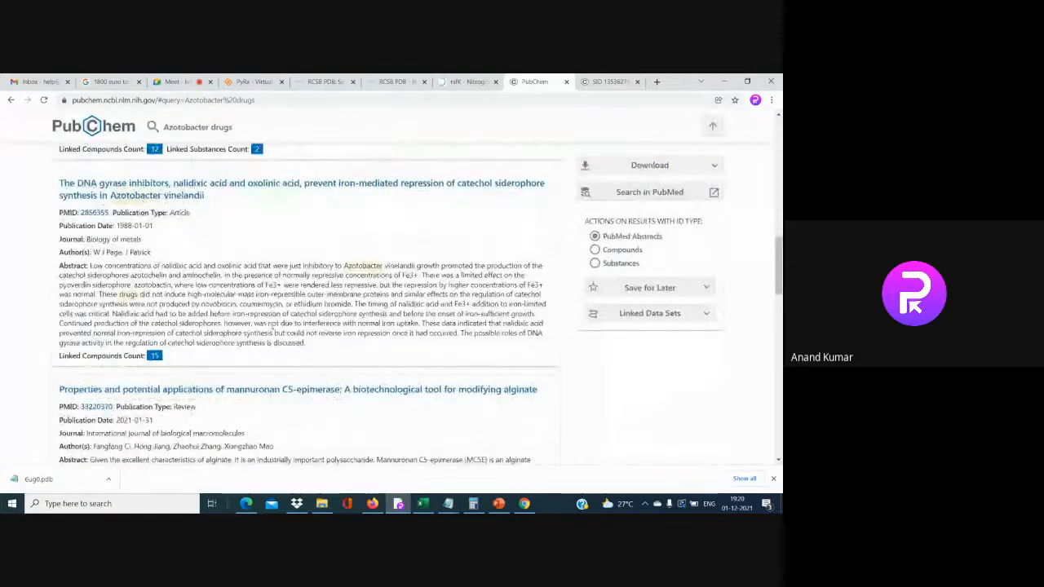
pyautogui.rightClick(243, 186)
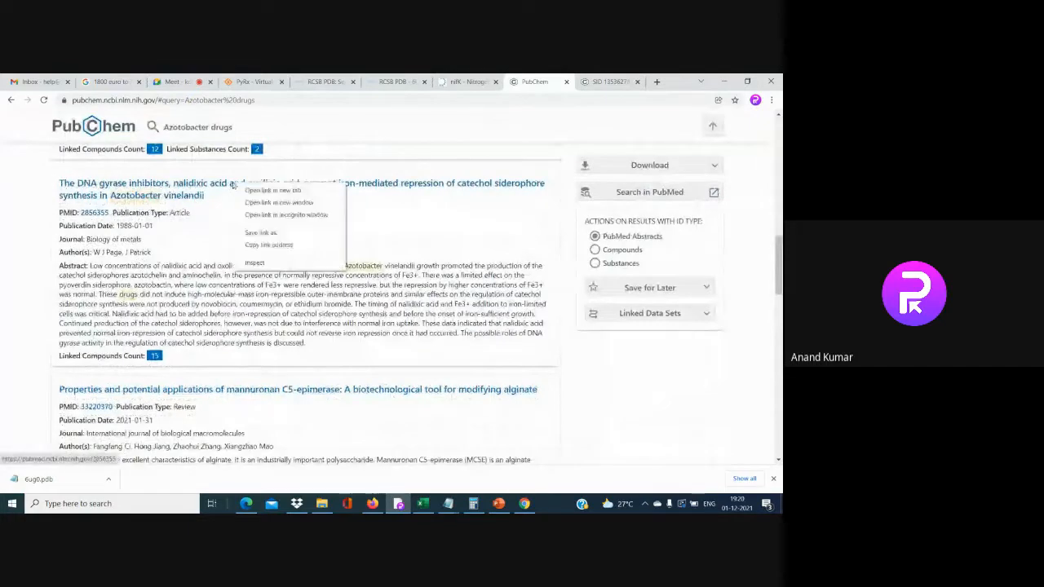
pyautogui.click(250, 191)
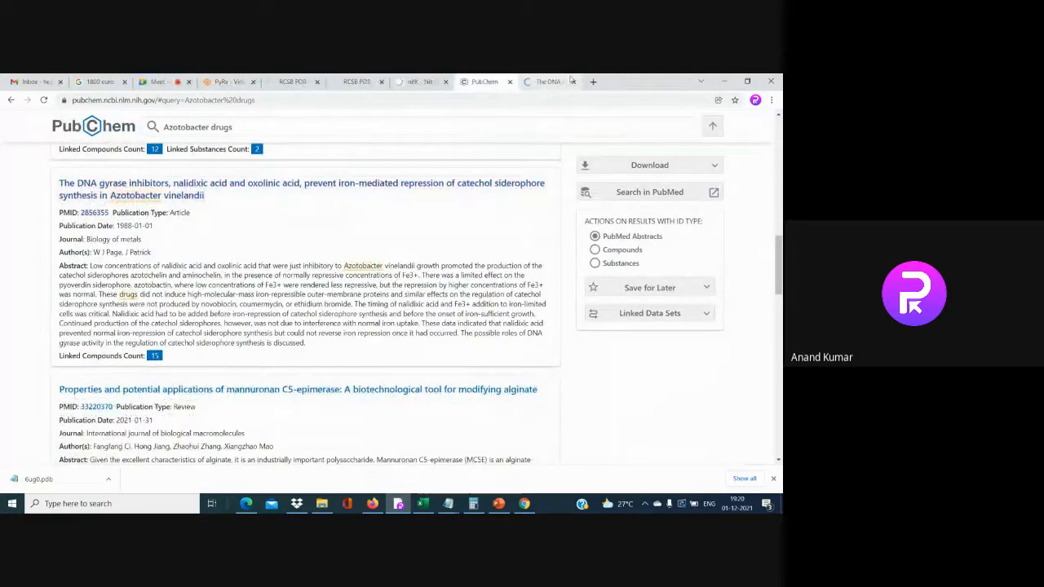
pyautogui.click(568, 81)
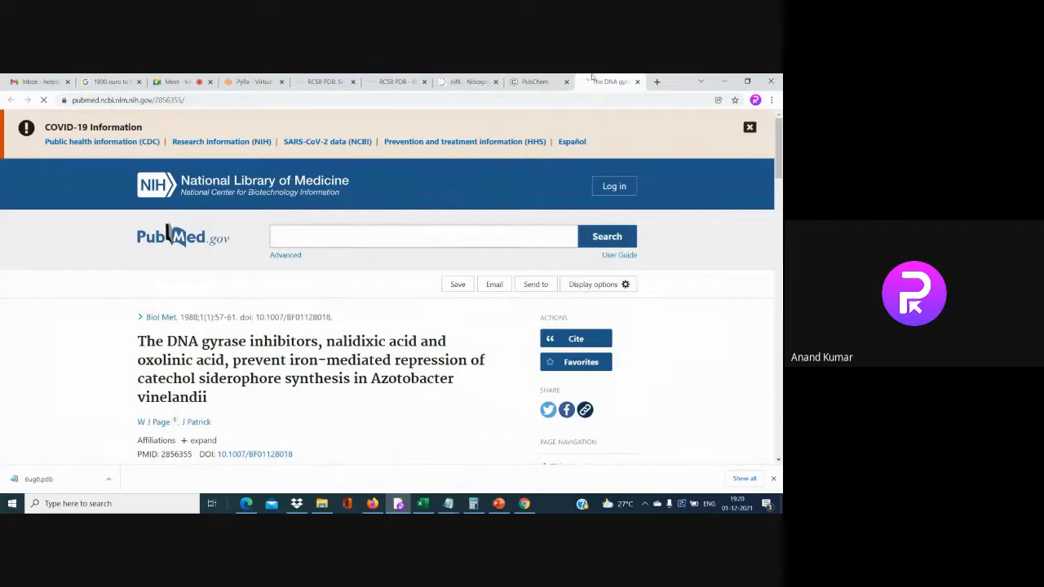
pyautogui.click(637, 82)
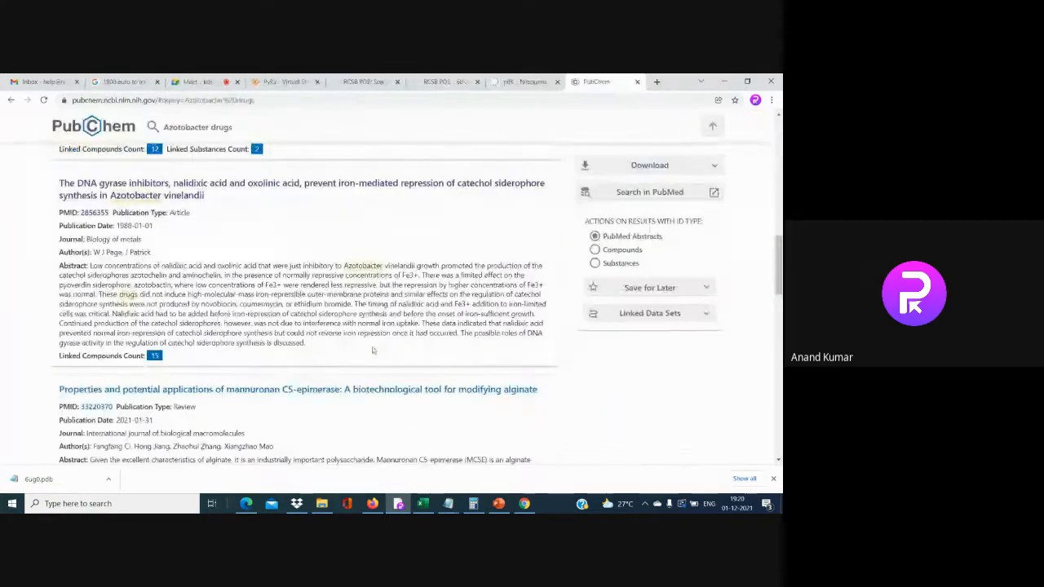
pyautogui.scroll(-5, 372, 350)
pyautogui.scroll(-5, 254, 375)
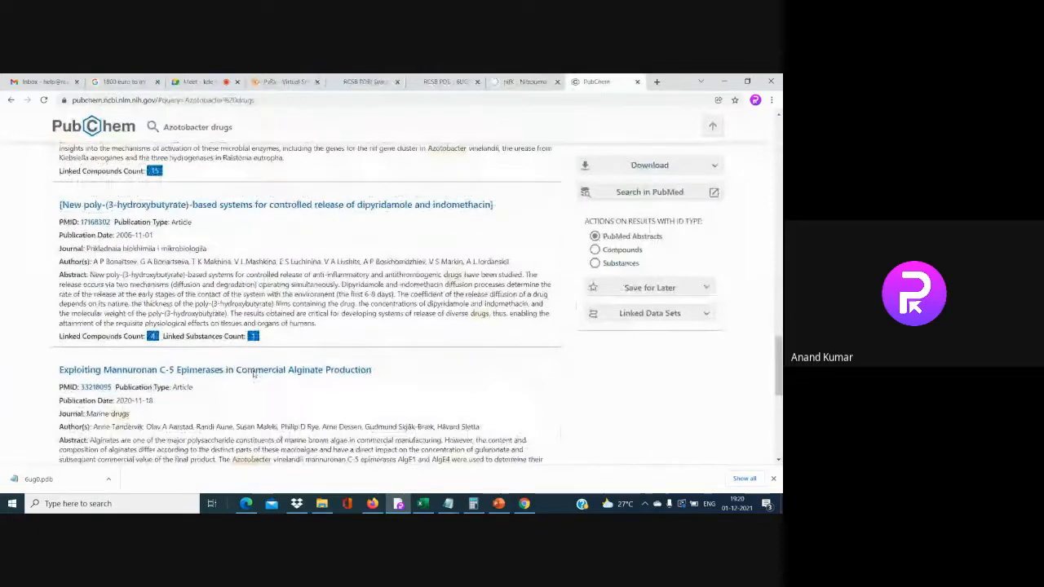
# Copy 'Nitrogenase' from the nifK UniProt entry and search PubChem for it
pyautogui.click(522, 82)
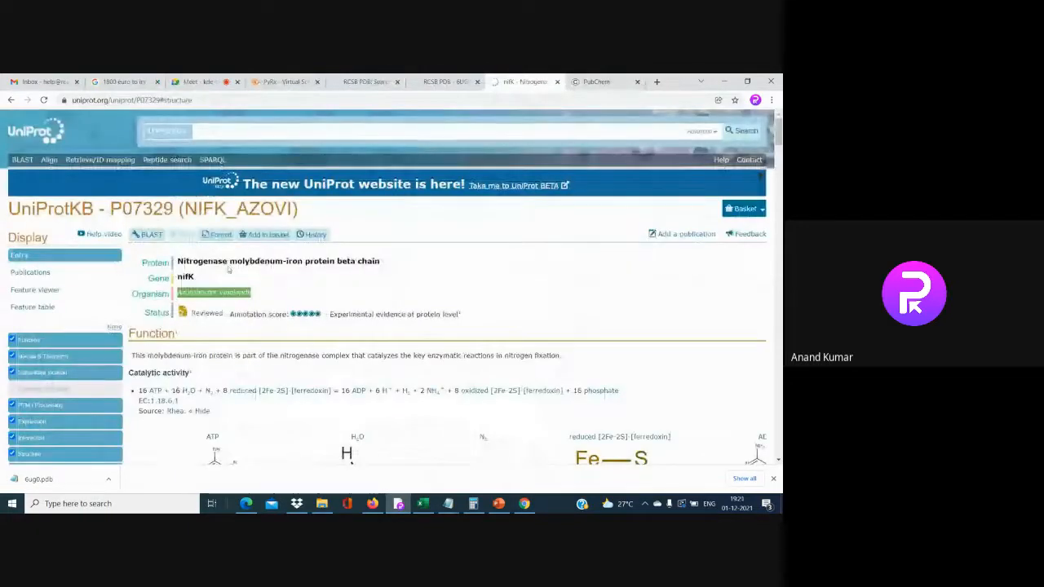
pyautogui.moveTo(200, 269); pyautogui.dragTo(179, 263)
pyautogui.rightClick(181, 262)
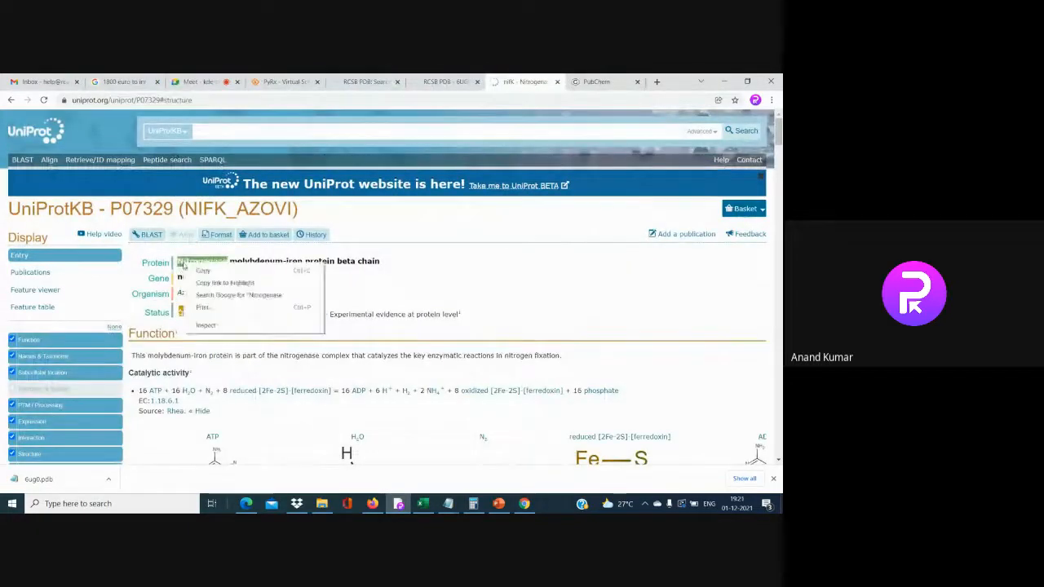
pyautogui.click(199, 268)
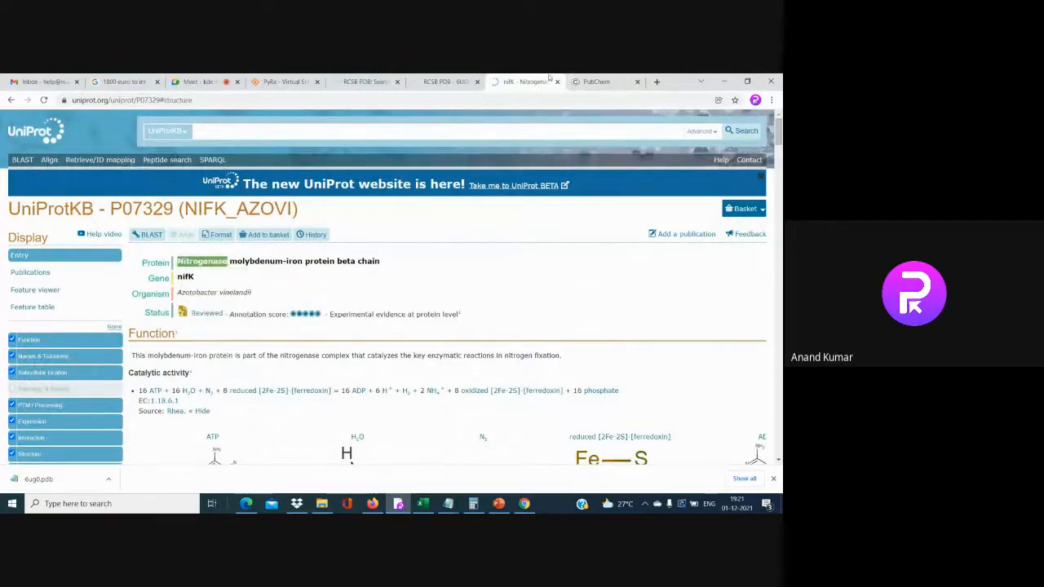
pyautogui.click(595, 81)
pyautogui.scroll(3, 310, 310)
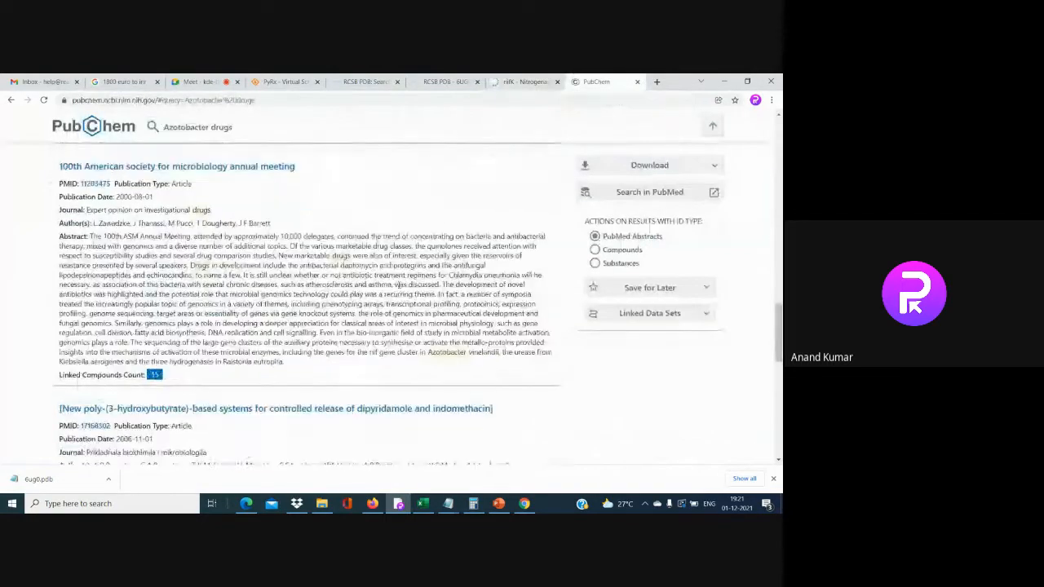
pyautogui.scroll(2, 207, 133)
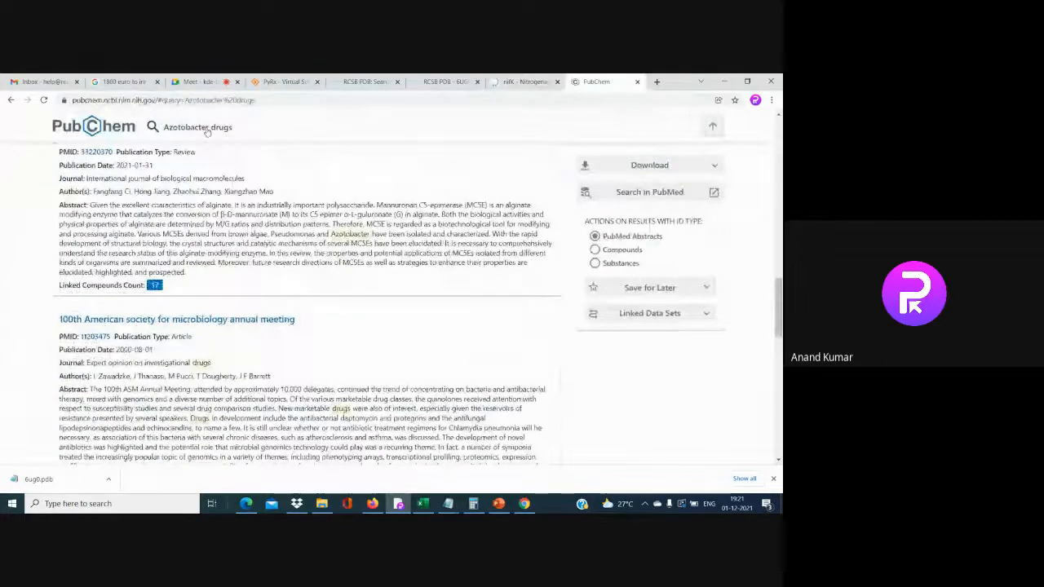
pyautogui.click(207, 133)
pyautogui.moveTo(206, 139); pyautogui.dragTo(54, 143)
pyautogui.write('Nitrogenase')
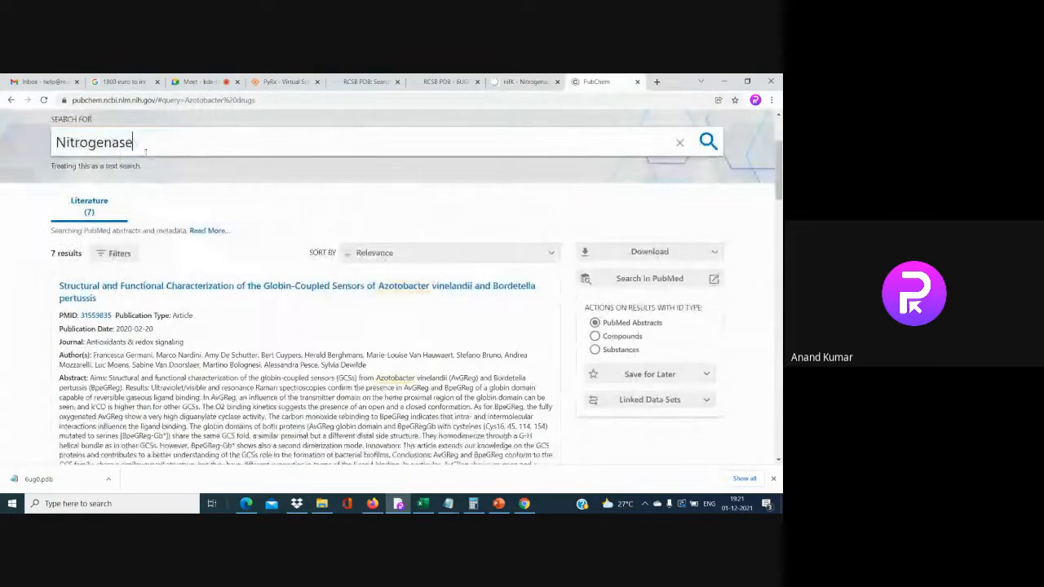
pyautogui.press('Return')
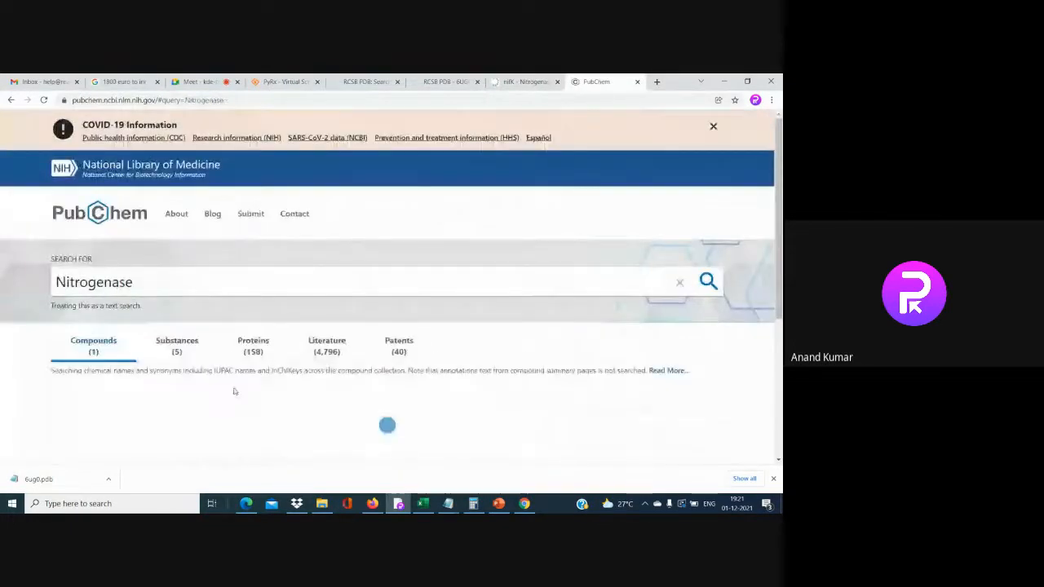
# Open the Nitrogenase iron-vanadium cofactor compound result in a new tab
pyautogui.scroll(-1, 233, 391)
pyautogui.scroll(-1, 233, 391)
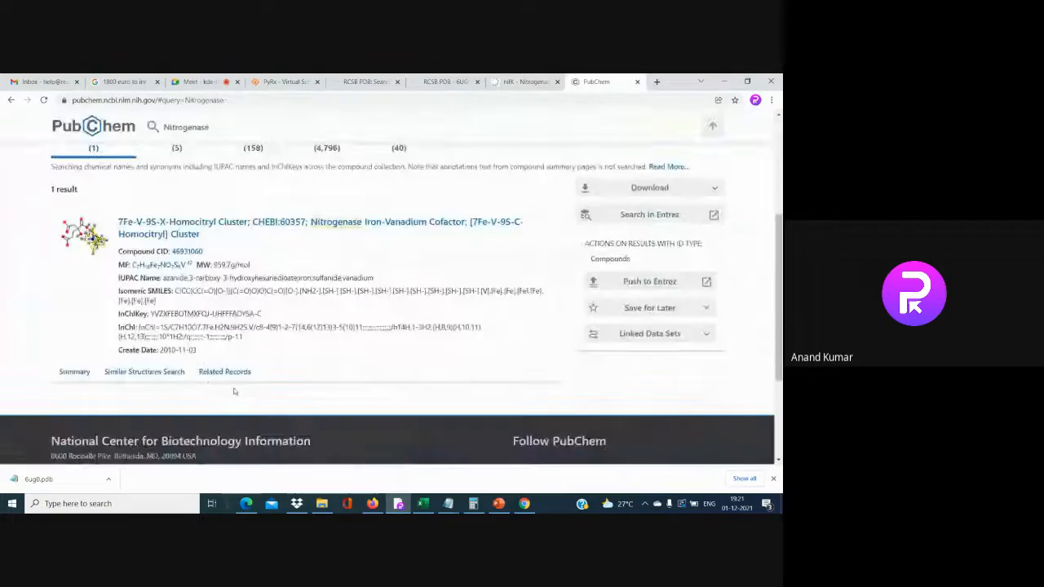
pyautogui.rightClick(357, 224)
pyautogui.click(388, 232)
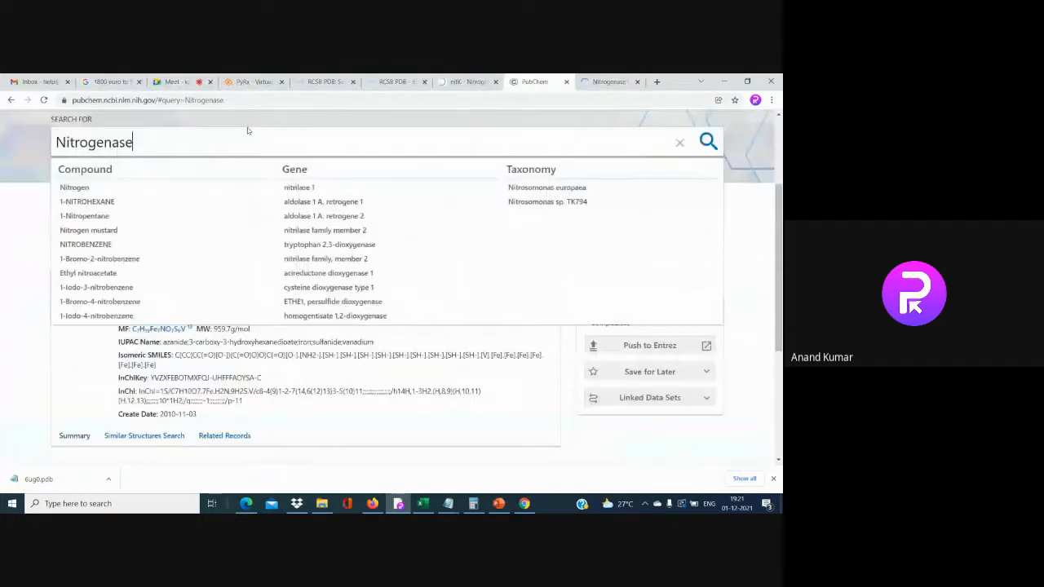
# Search 1-NITROHEXANE, open two nitrohexane results in new tabs, and return to the cofactor tab
pyautogui.click(247, 130)
pyautogui.click(96, 203)
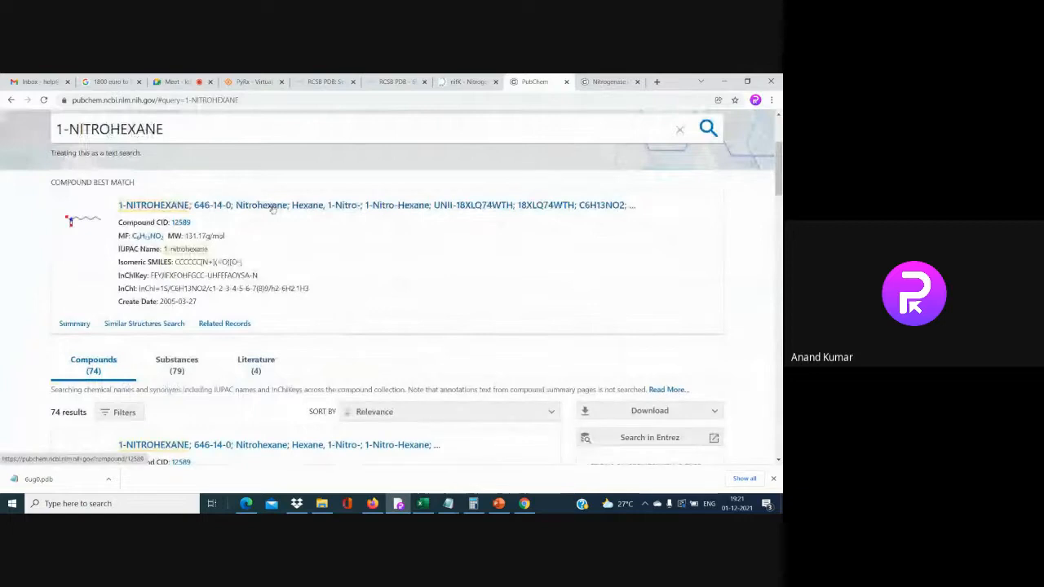
pyautogui.rightClick(273, 209)
pyautogui.click(287, 213)
pyautogui.scroll(-3, 286, 214)
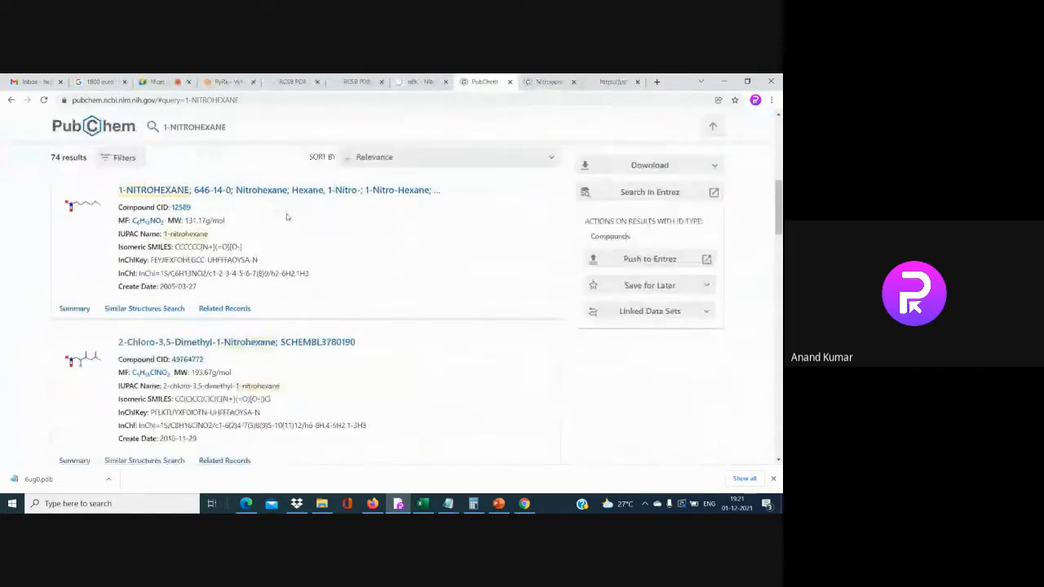
pyautogui.scroll(-7, 258, 347)
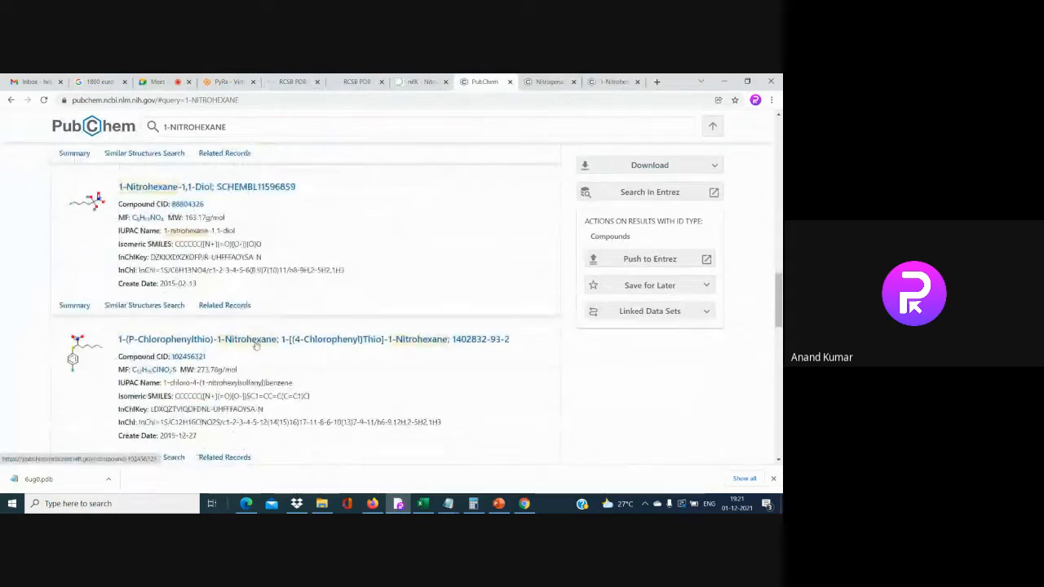
pyautogui.rightClick(254, 346)
pyautogui.click(287, 352)
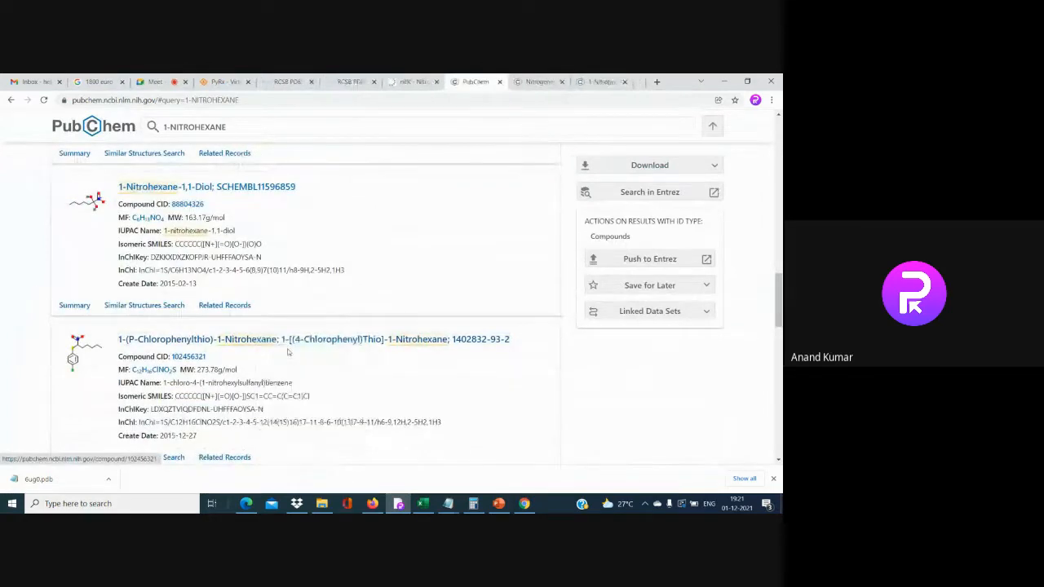
pyautogui.hotkey('ctrl', 'Tab')
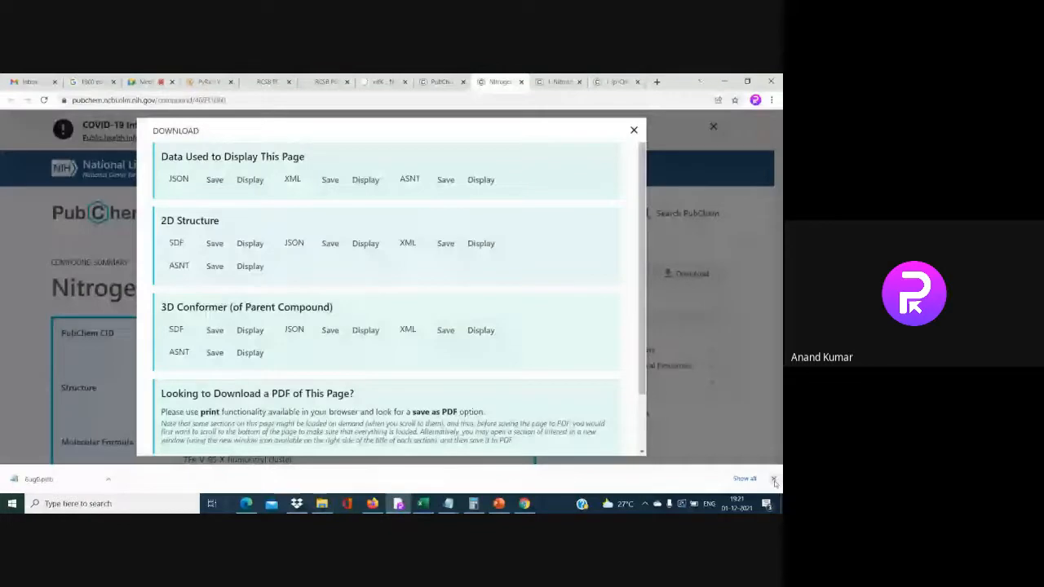
# Save the 3D conformer SDF for 1-Nitrohexane and for the compound on the next tab
pyautogui.click(557, 81)
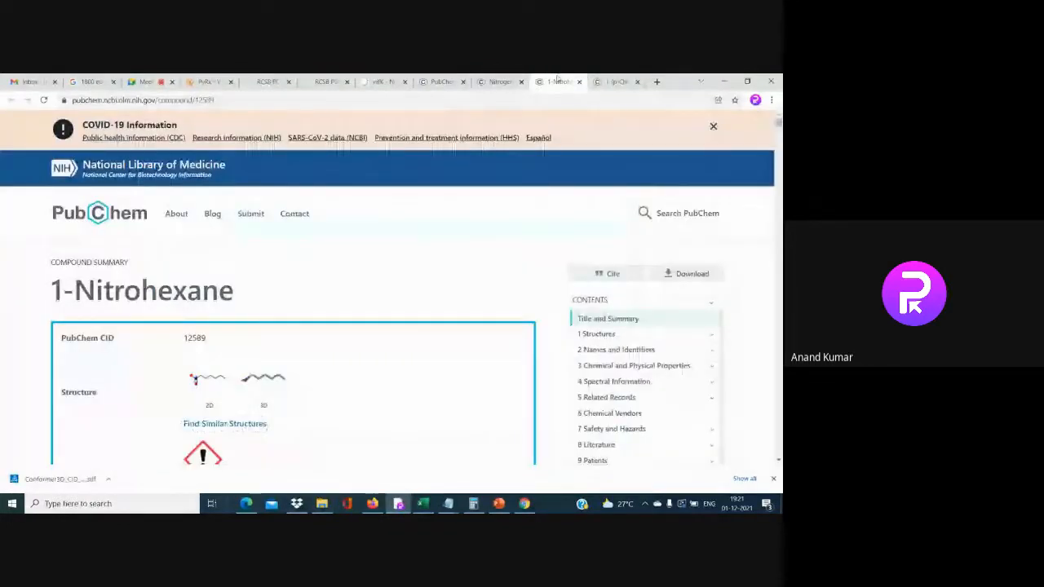
pyautogui.click(686, 274)
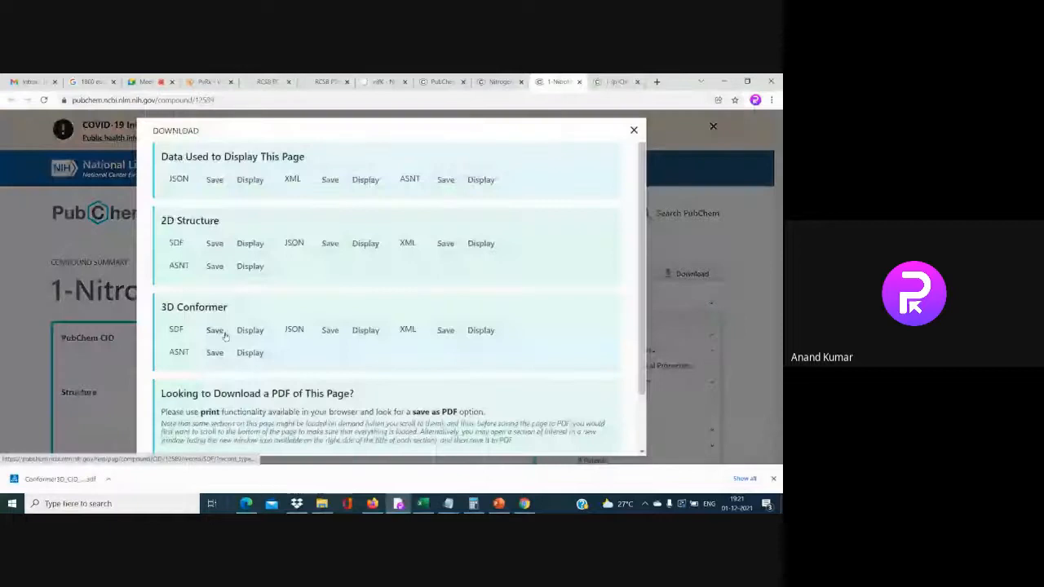
pyautogui.click(214, 330)
pyautogui.hotkey('ctrl', 'Tab')
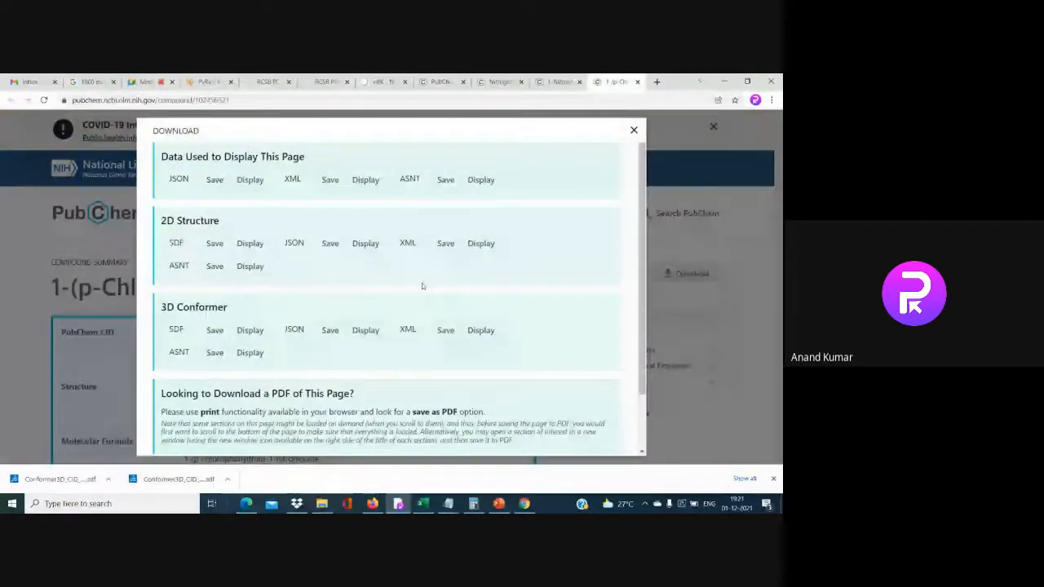
pyautogui.click(217, 331)
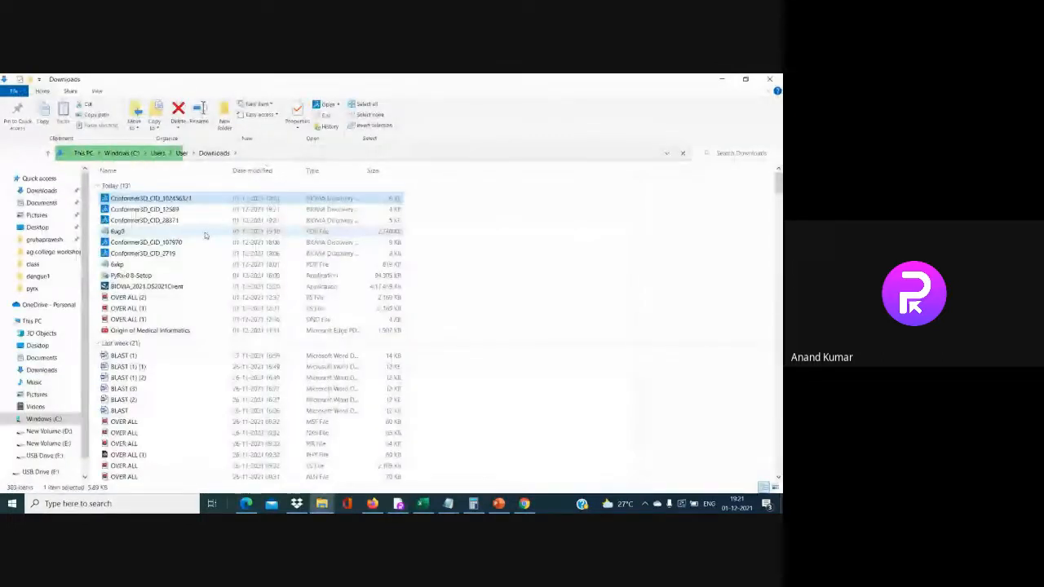
# Copy 6ug0 and the three Conformer3D files in Downloads
pyautogui.click(205, 232)
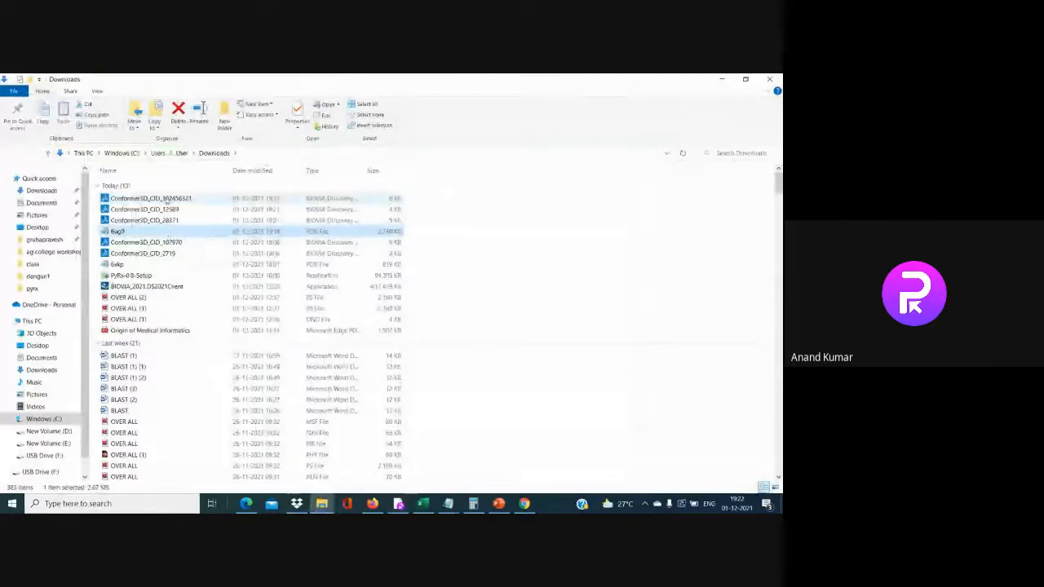
pyautogui.rightClick(194, 209)
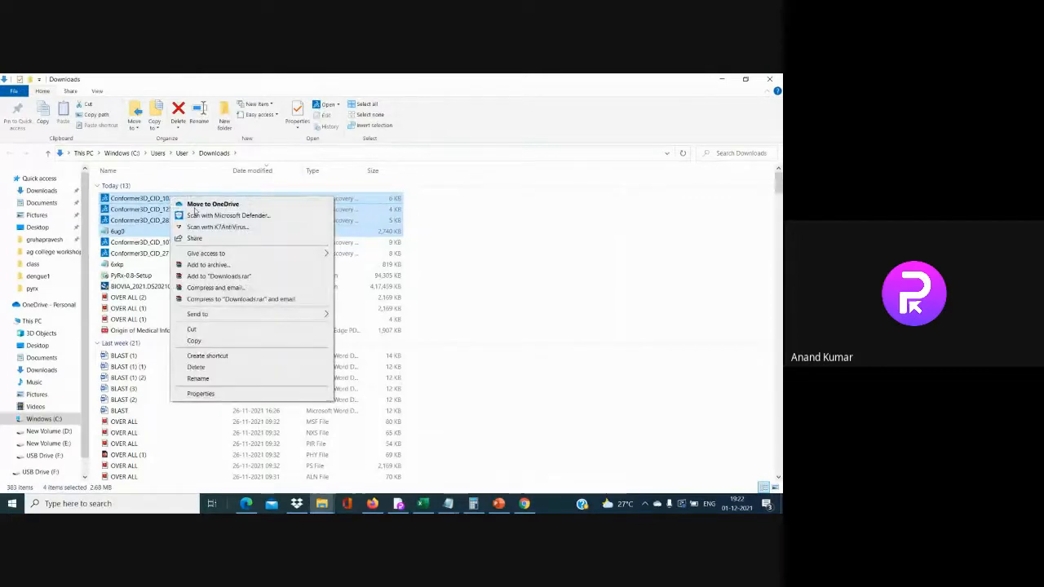
pyautogui.click(212, 343)
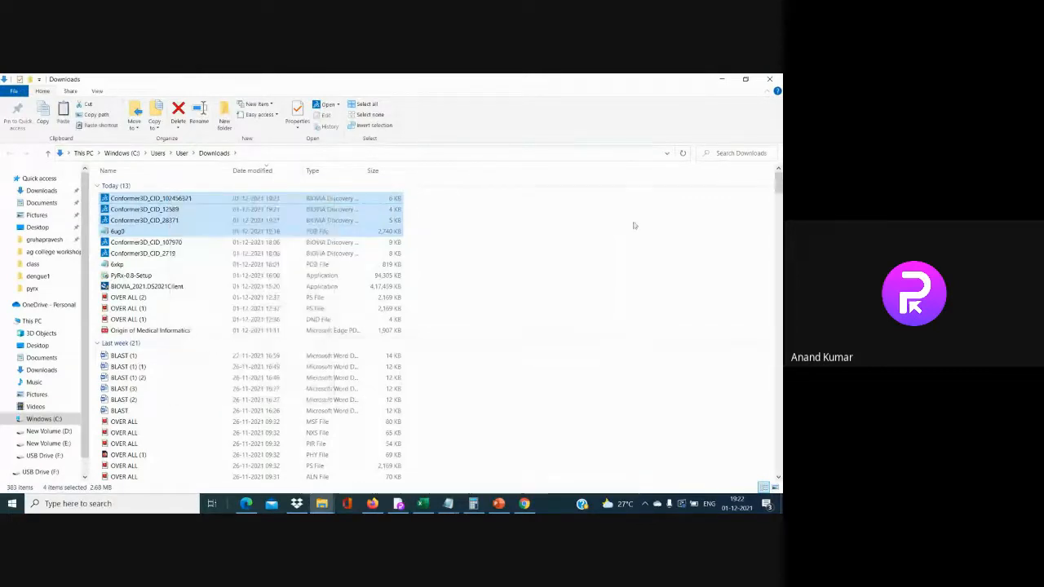
# Paste the four files into the Docking_interaction folder on the desktop
pyautogui.click(722, 79)
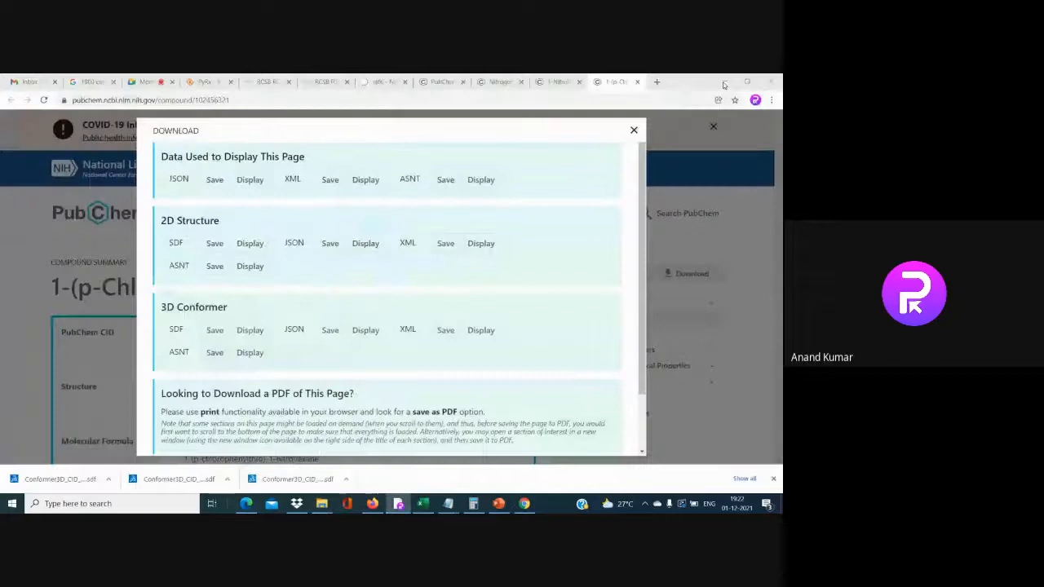
pyautogui.click(635, 131)
pyautogui.click(724, 81)
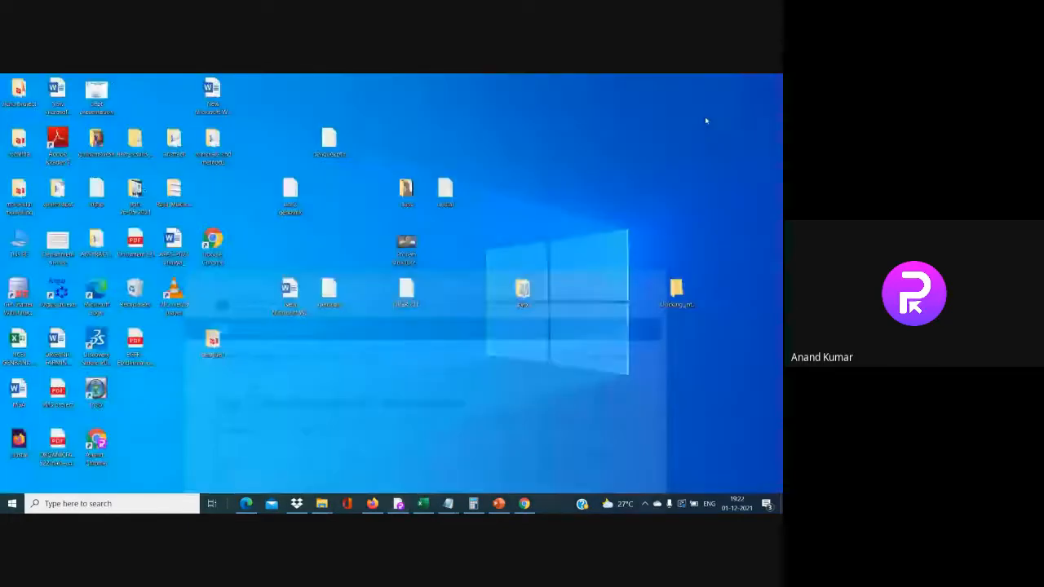
pyautogui.doubleClick(688, 288)
pyautogui.rightClick(183, 222)
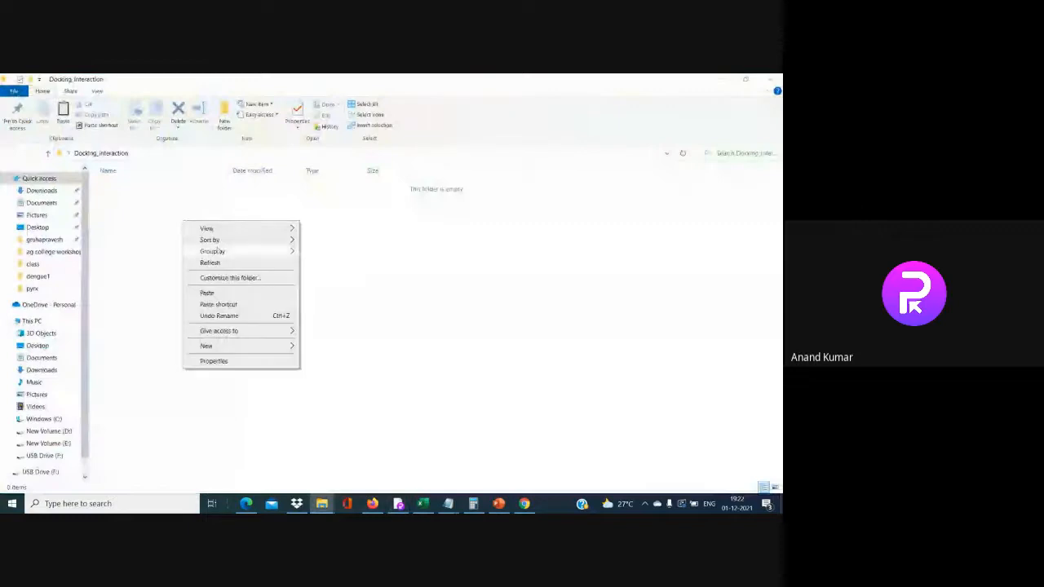
pyautogui.click(209, 292)
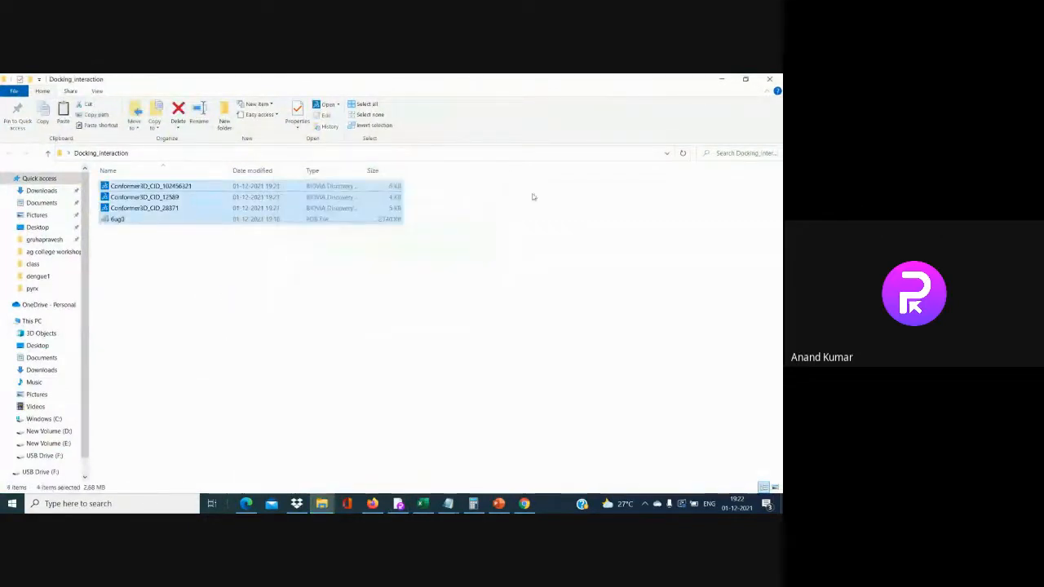
pyautogui.click(430, 294)
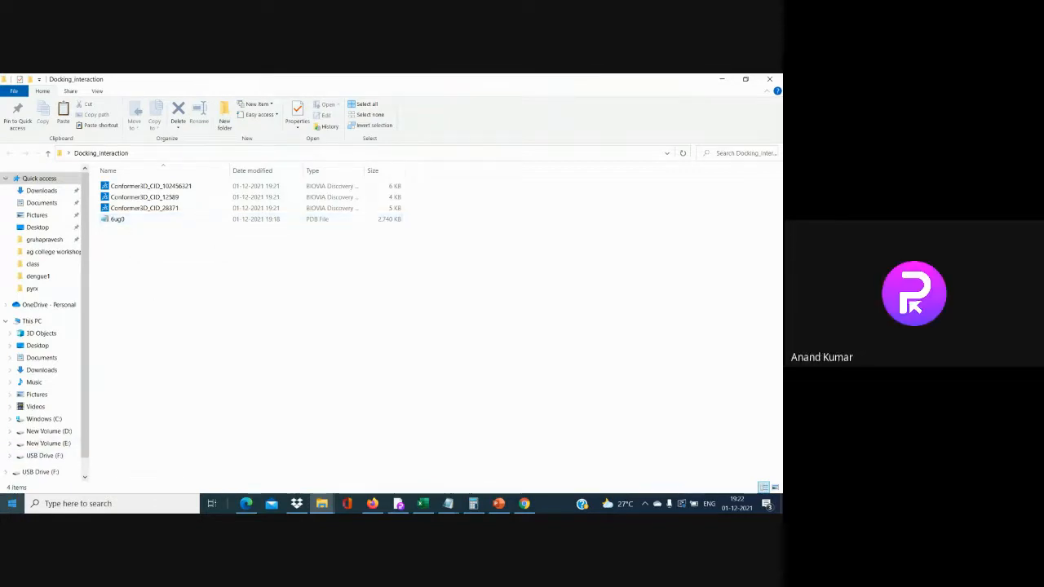
pyautogui.click(11, 504)
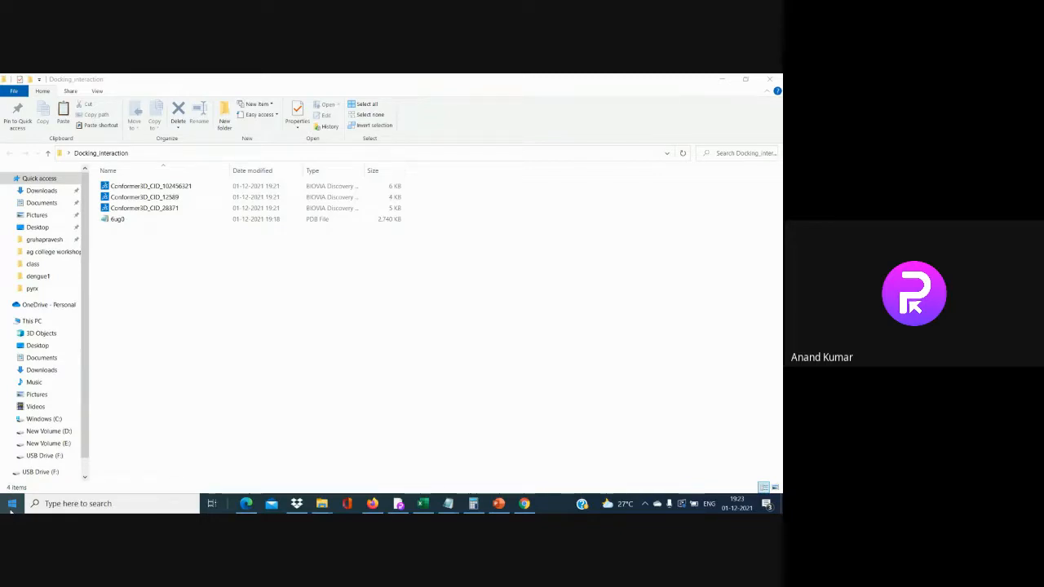
# Start Discovery Studio 2021 Client from the BIOVIA folder in the Start menu
pyautogui.click(14, 510)
pyautogui.click(16, 510)
pyautogui.click(15, 510)
pyautogui.click(16, 510)
pyautogui.click(17, 510)
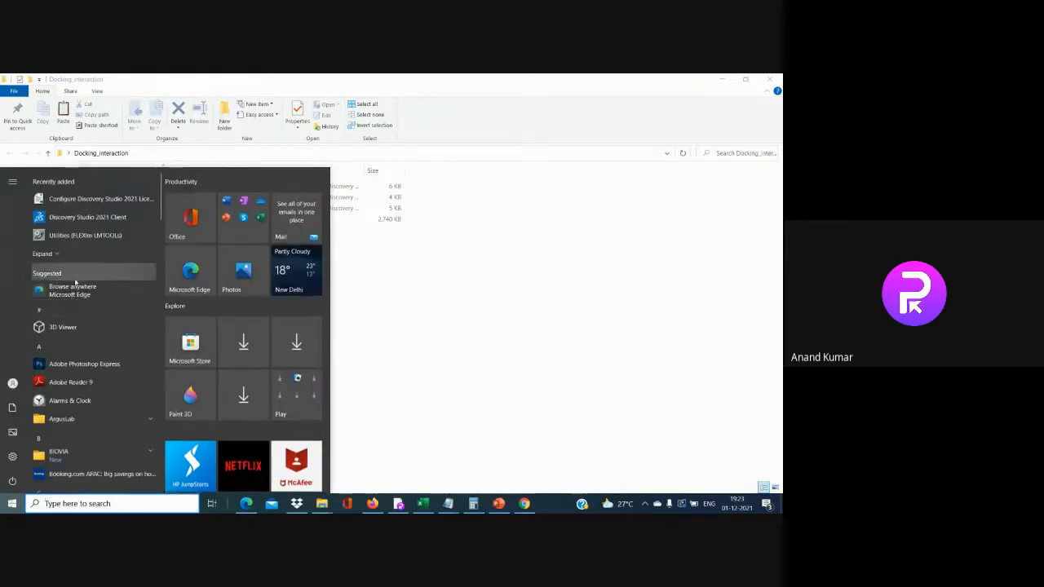
pyautogui.scroll(-3, 96, 459)
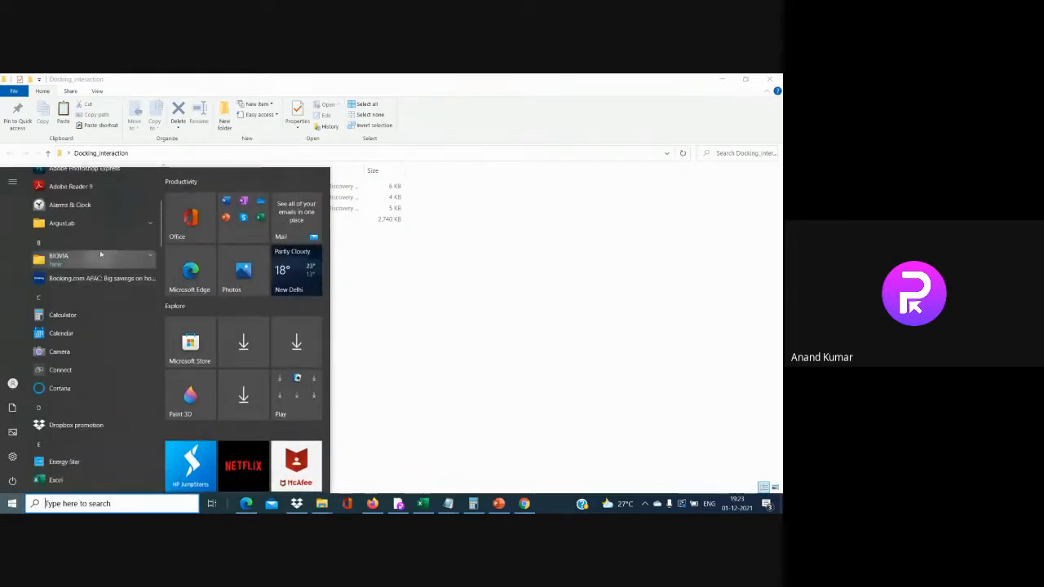
pyautogui.click(101, 254)
pyautogui.click(110, 298)
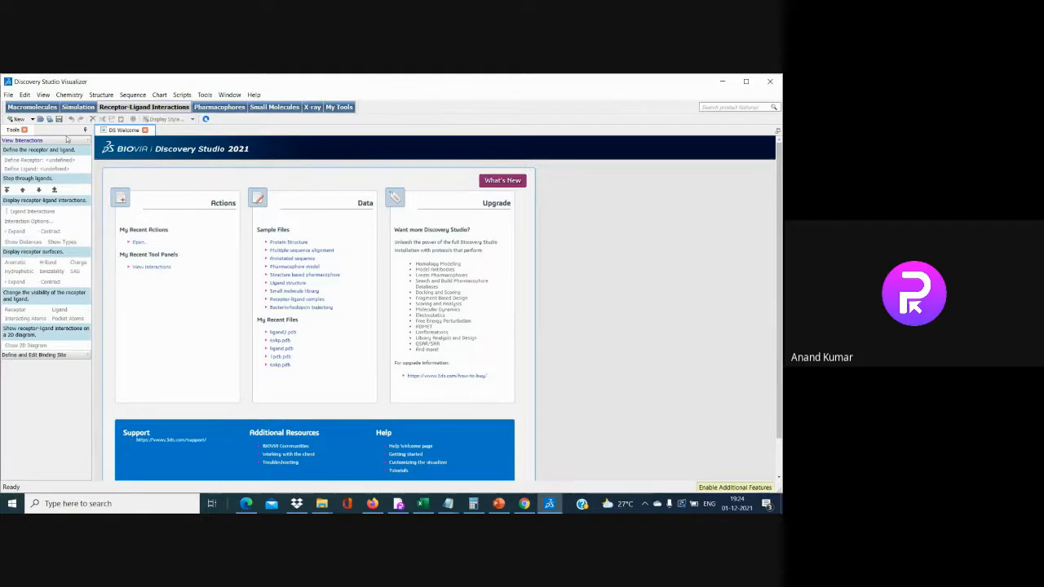
# Open the 6ug0 structure file from Desktop > Docking_interaction in Discovery Studio Visualizer
pyautogui.click(8, 96)
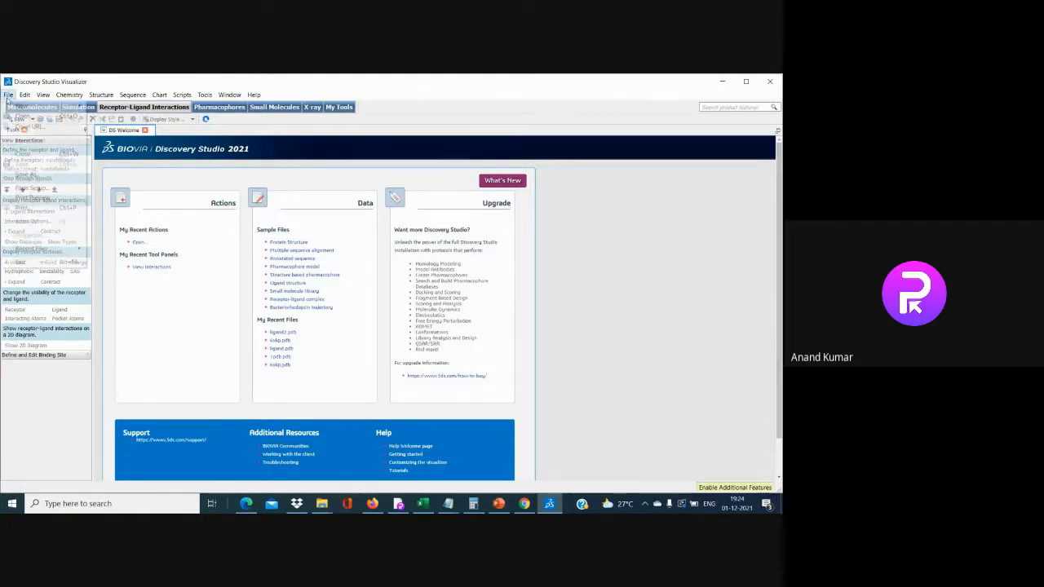
pyautogui.click(38, 120)
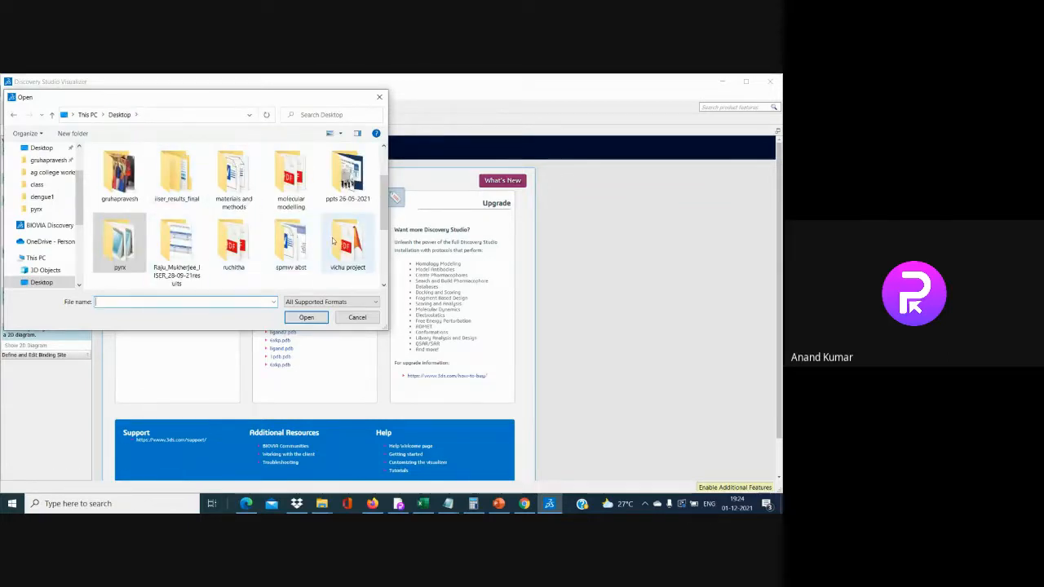
pyautogui.scroll(-2, 333, 245)
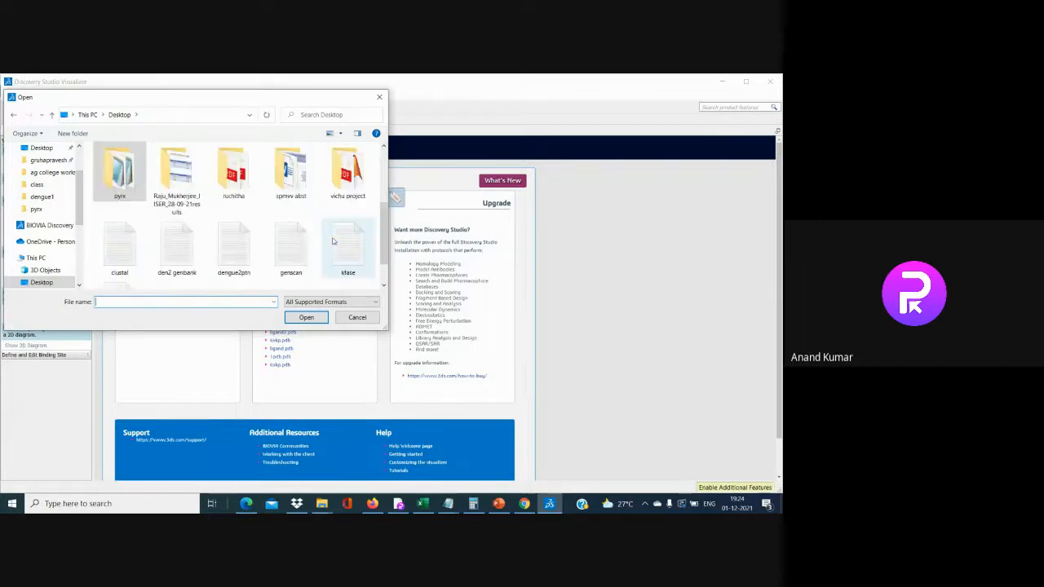
pyautogui.scroll(5, 332, 241)
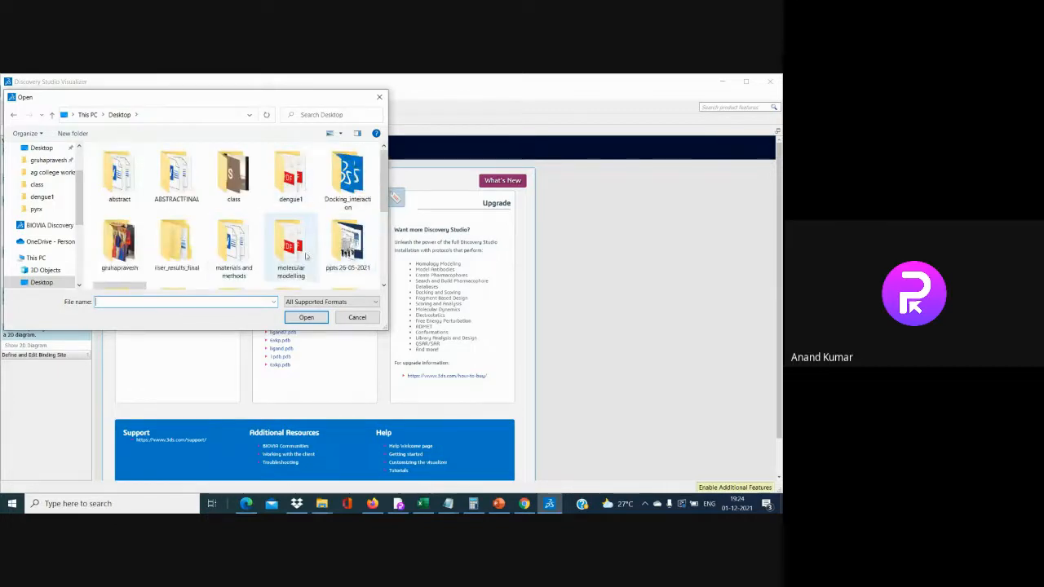
pyautogui.doubleClick(347, 173)
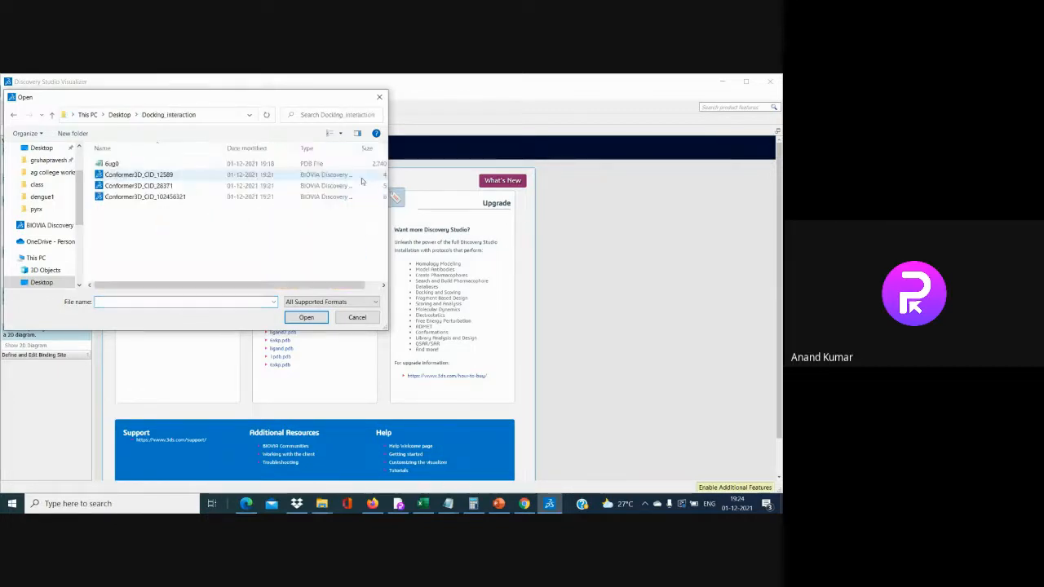
pyautogui.click(114, 164)
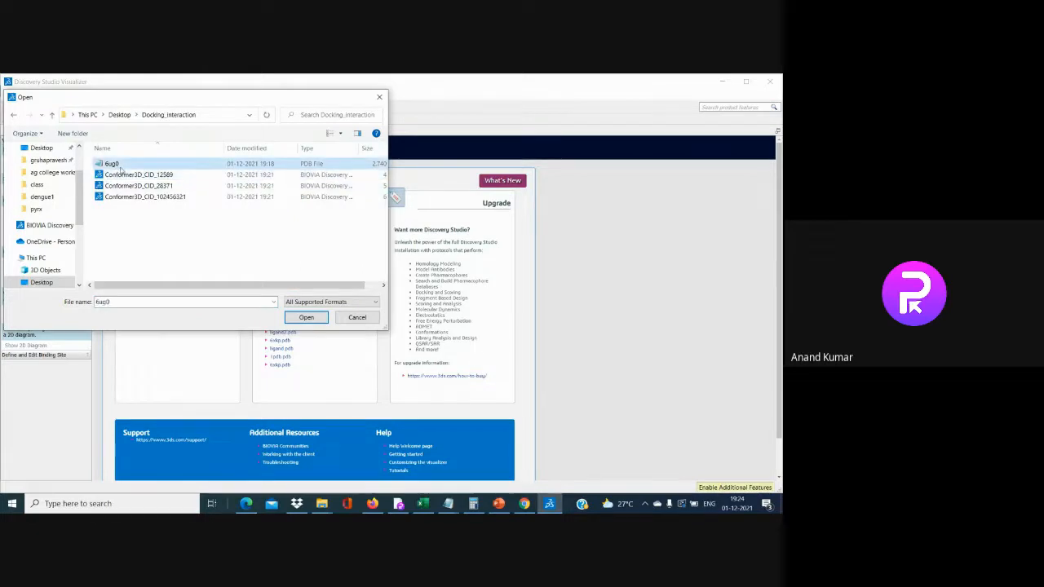
pyautogui.click(300, 318)
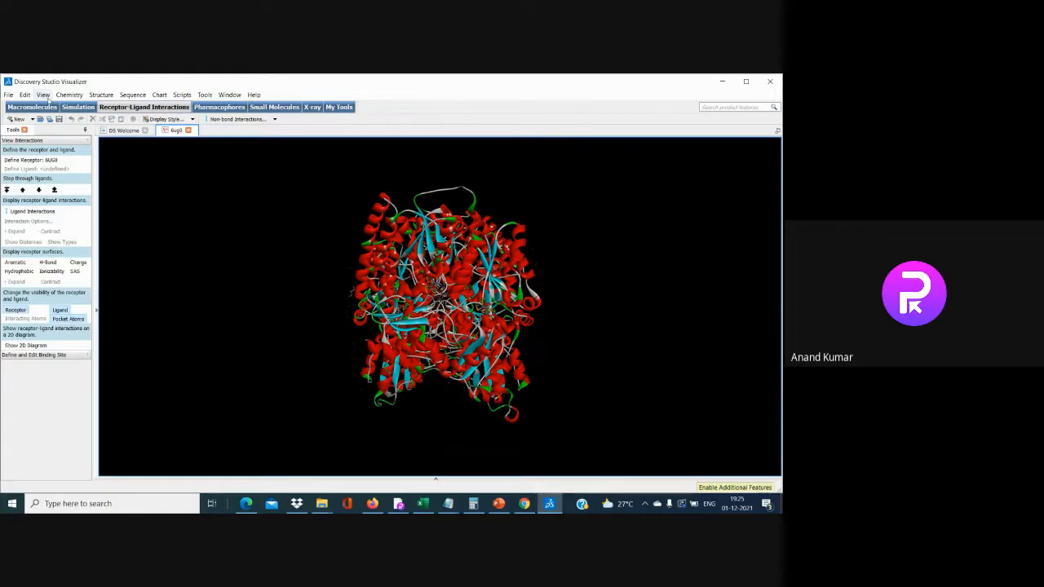
# Turn on View > Hierarchy to list 6UG0's chains, Hetatm and Water beside the structure
pyautogui.click(43, 95)
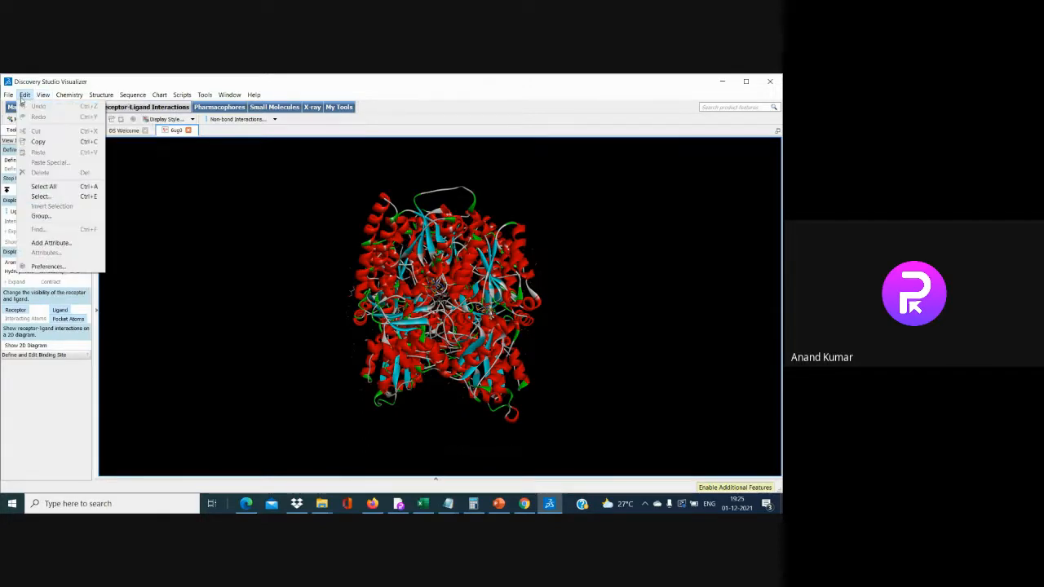
pyautogui.moveTo(8, 94)
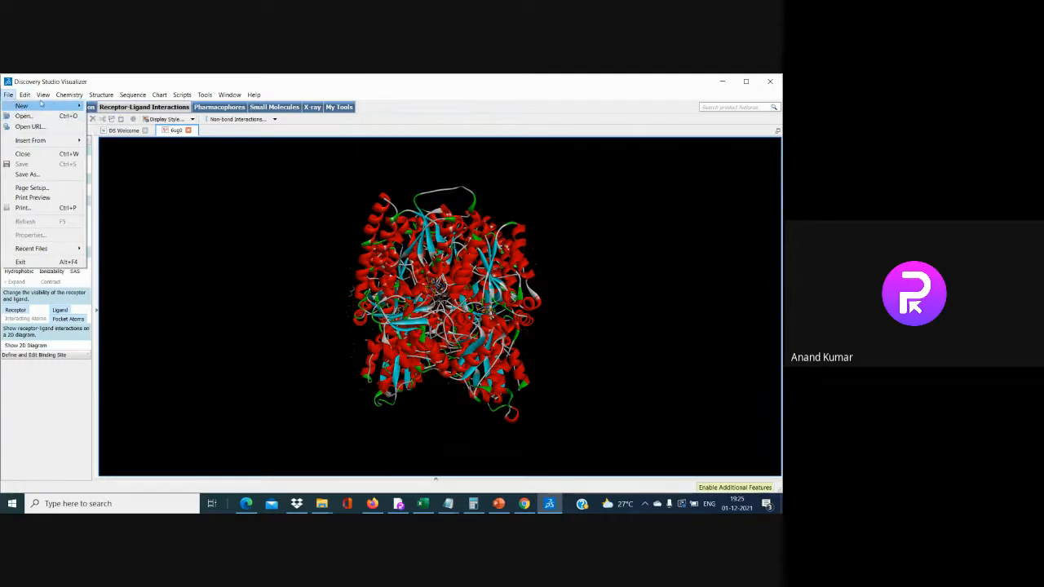
pyautogui.moveTo(44, 98)
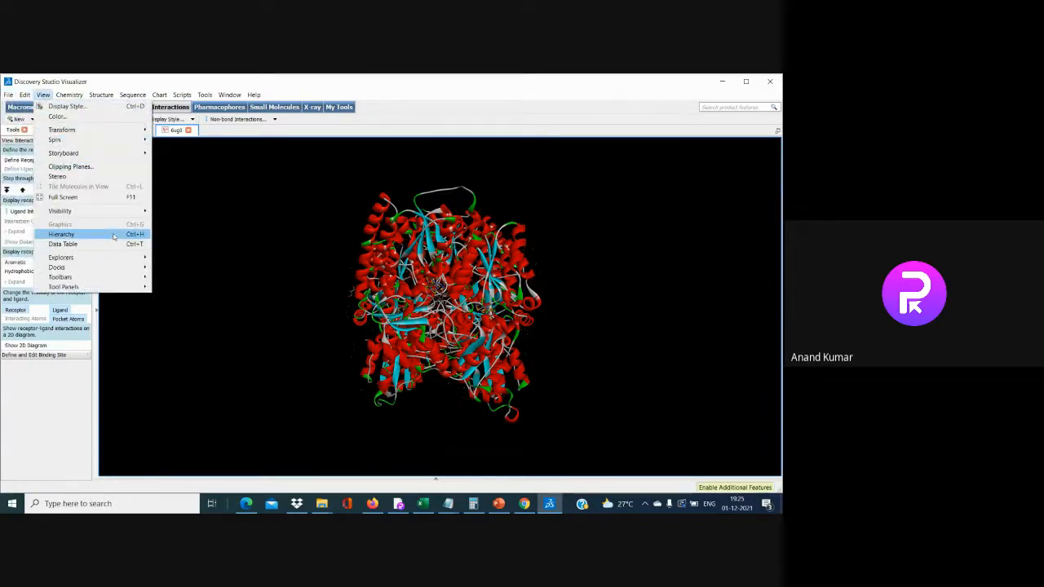
pyautogui.click(114, 235)
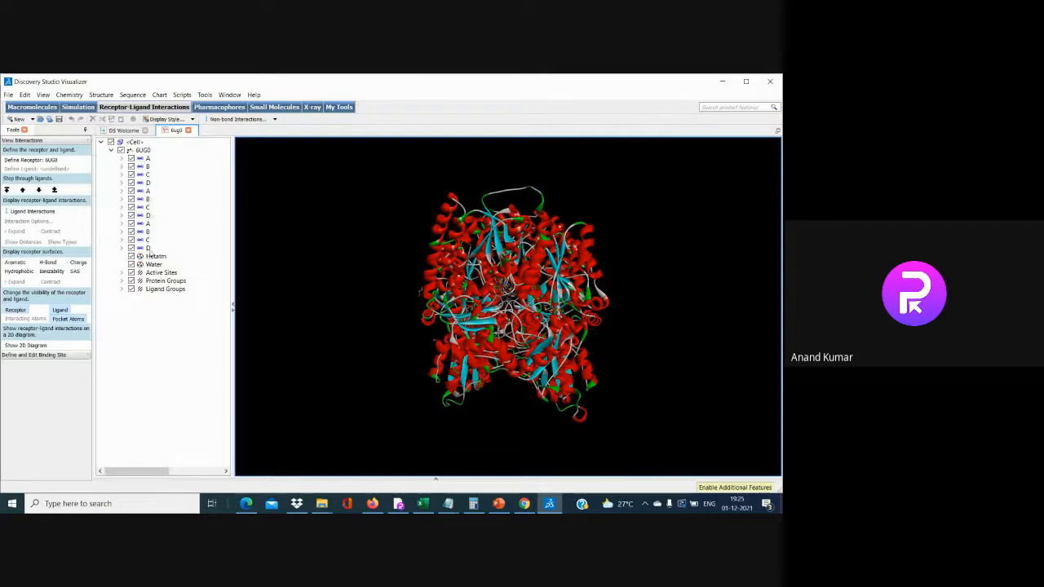
# Select chains B, C and D in the hierarchy and delete them
pyautogui.click(140, 166)
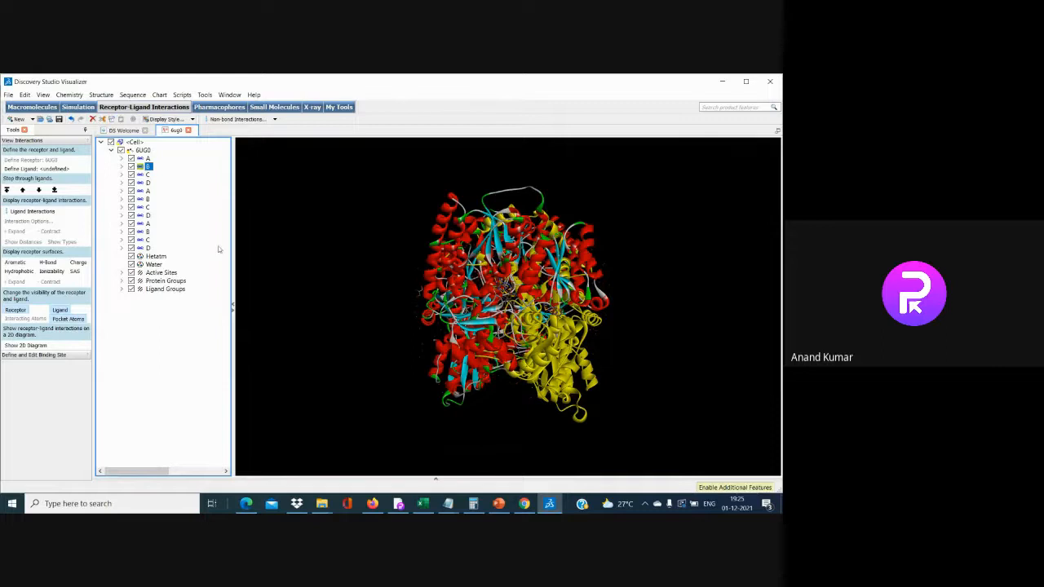
pyautogui.click(147, 174)
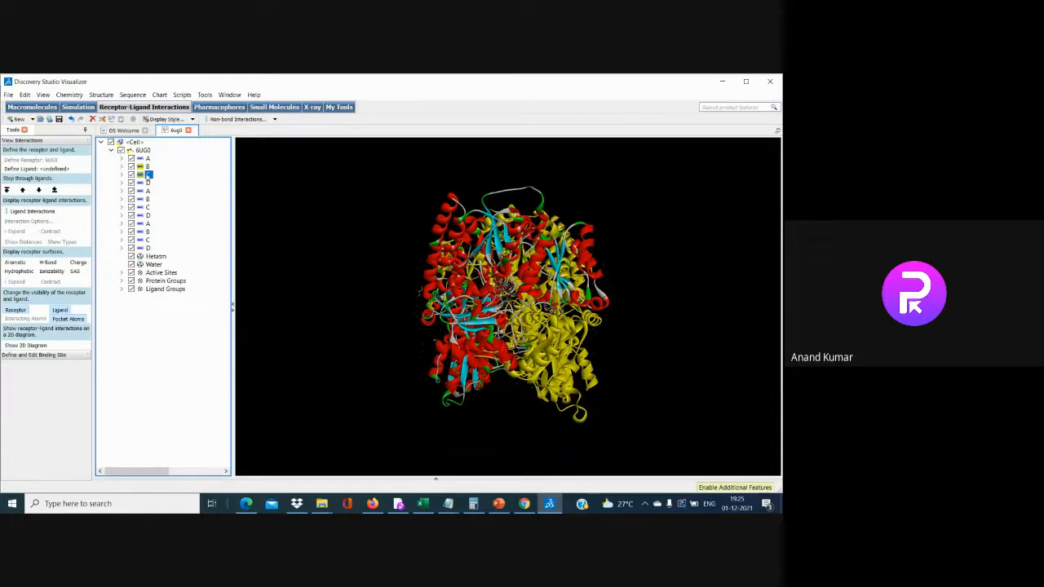
pyautogui.click(144, 183)
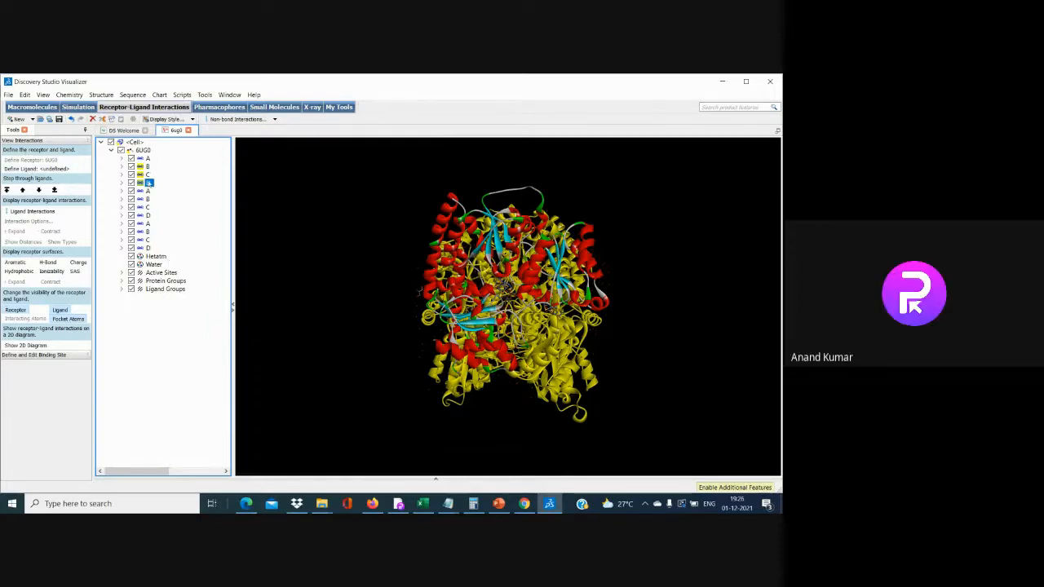
pyautogui.click(25, 96)
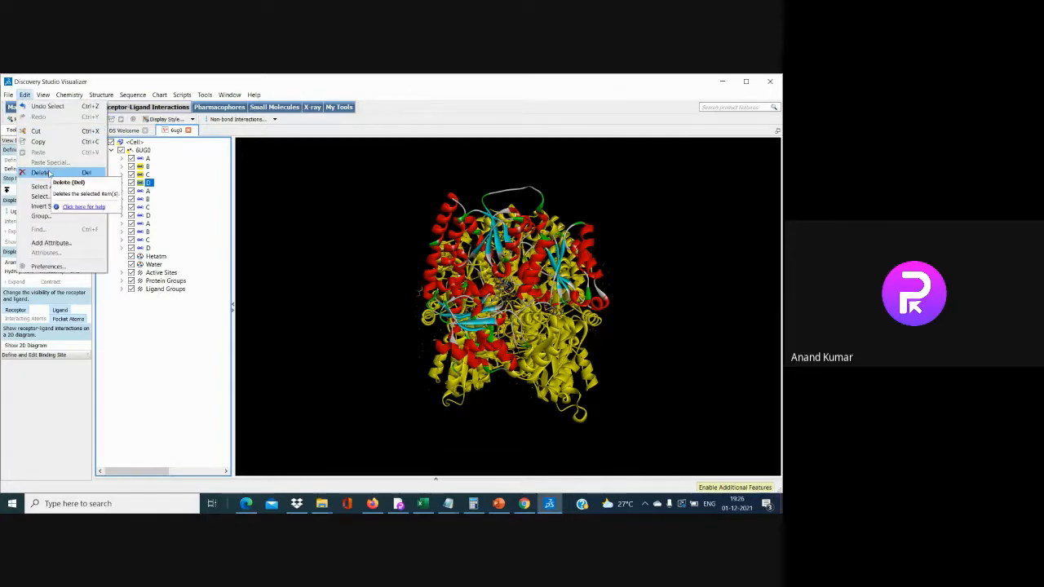
pyautogui.click(42, 173)
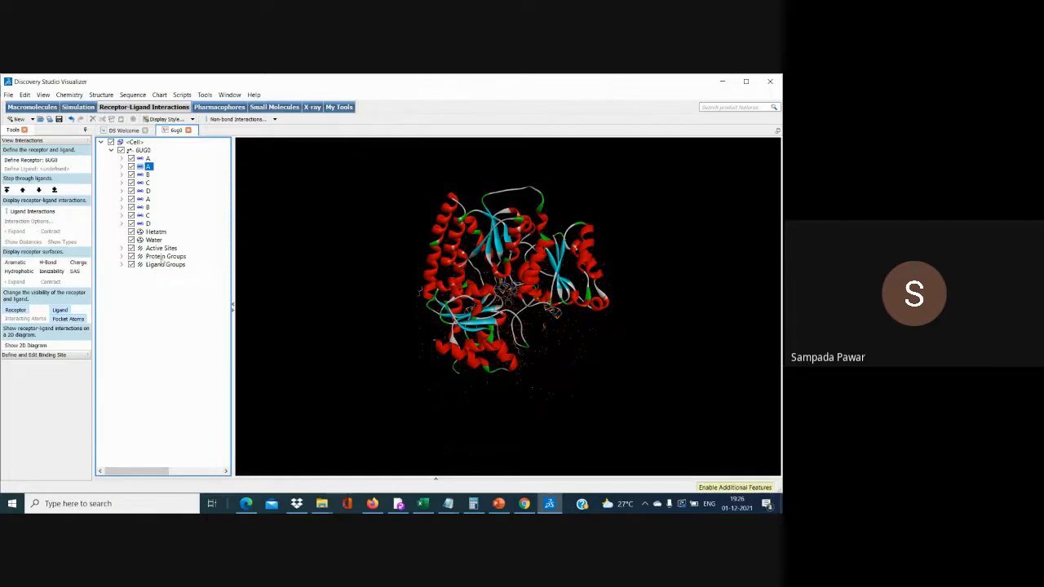
# Delete the duplicate copies of chains B, C and D from the hierarchy
pyautogui.click(145, 198)
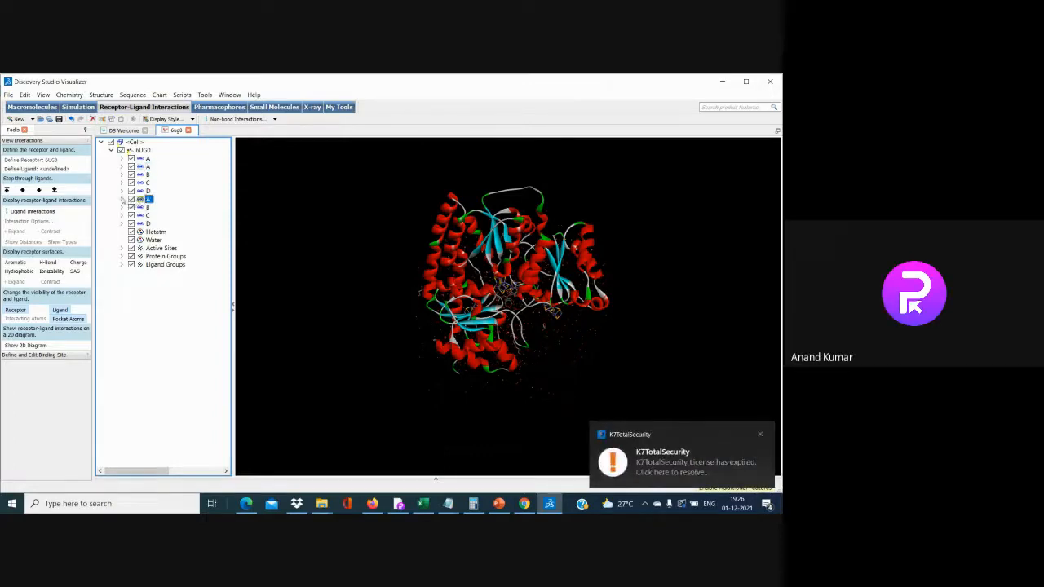
pyautogui.click(121, 199)
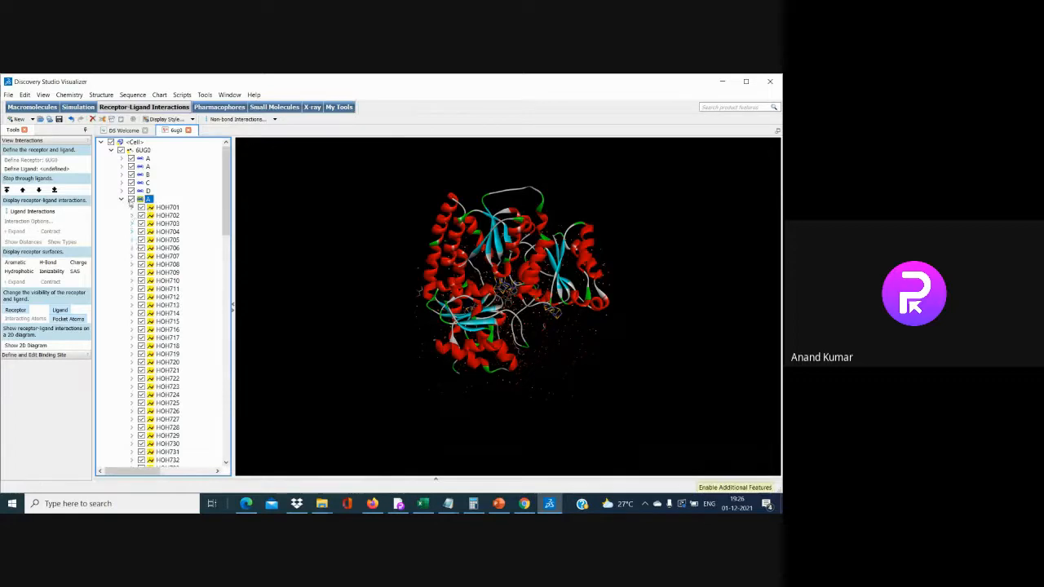
pyautogui.click(122, 199)
pyautogui.click(148, 208)
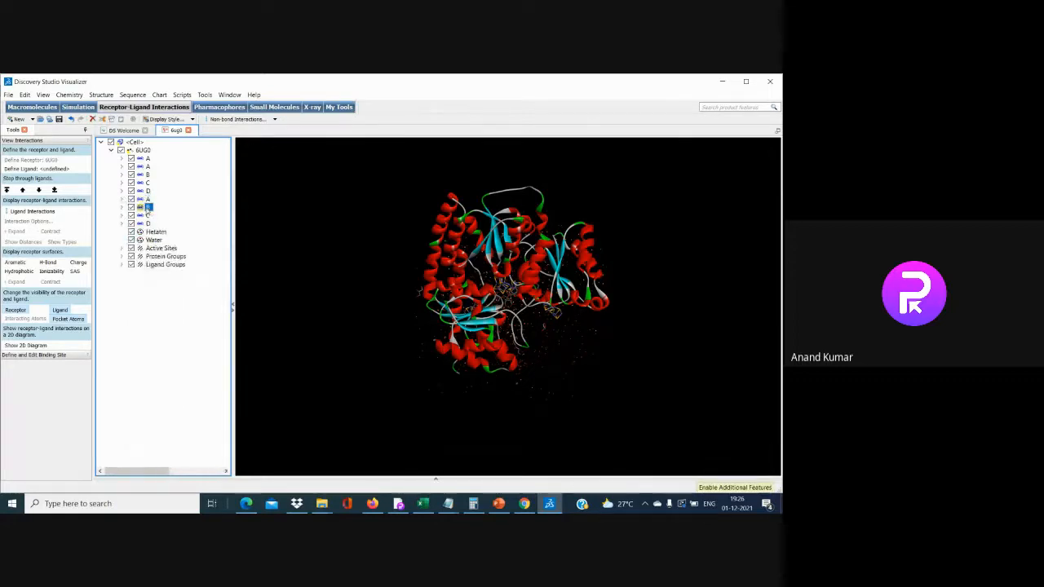
pyautogui.click(146, 215)
pyautogui.click(143, 224)
pyautogui.click(25, 95)
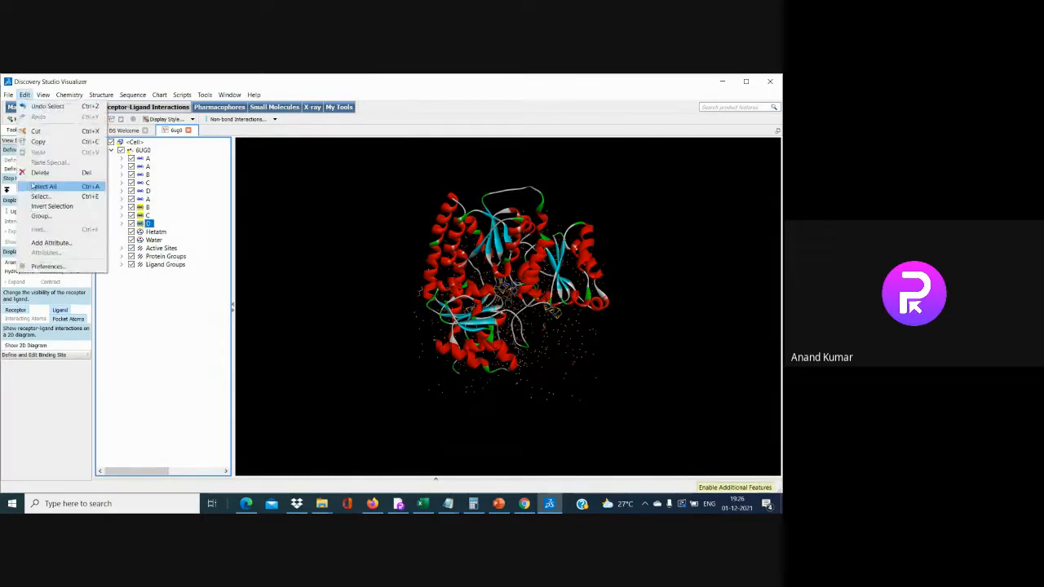
pyautogui.click(36, 172)
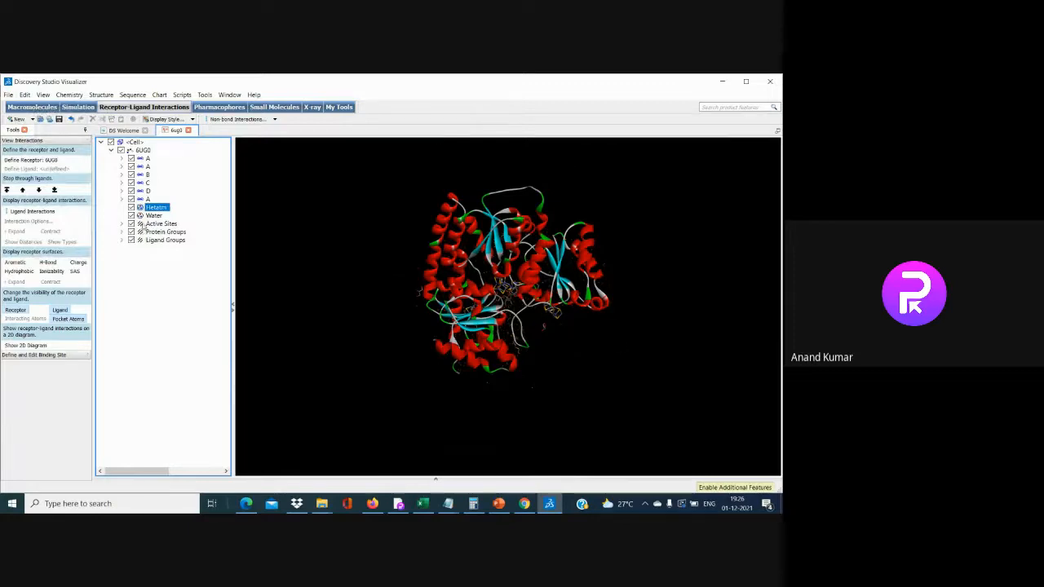
# Select the water and heteroatom groups, and inspect the active site and ligand group lists
pyautogui.click(152, 215)
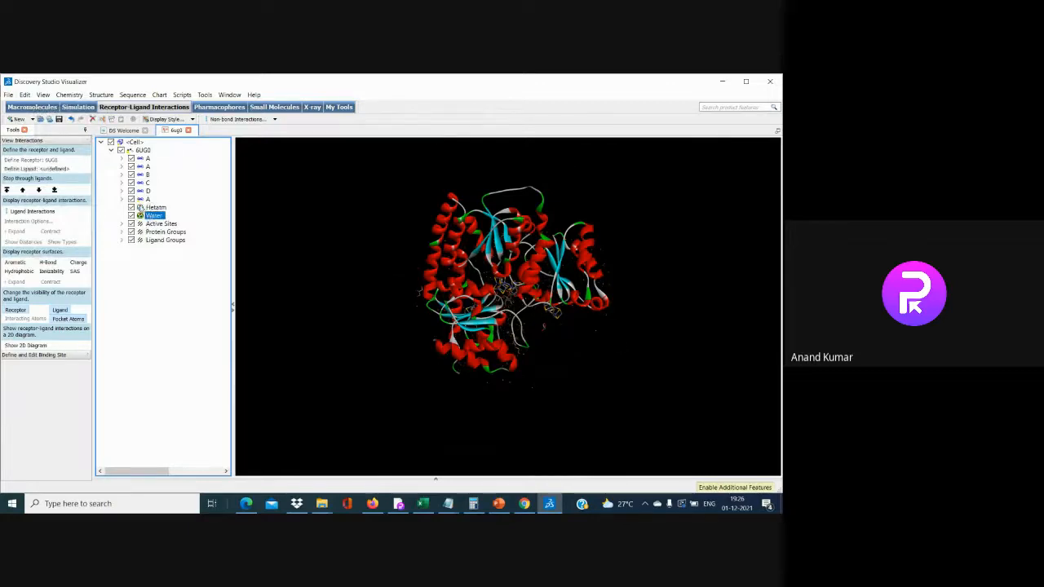
pyautogui.click(140, 208)
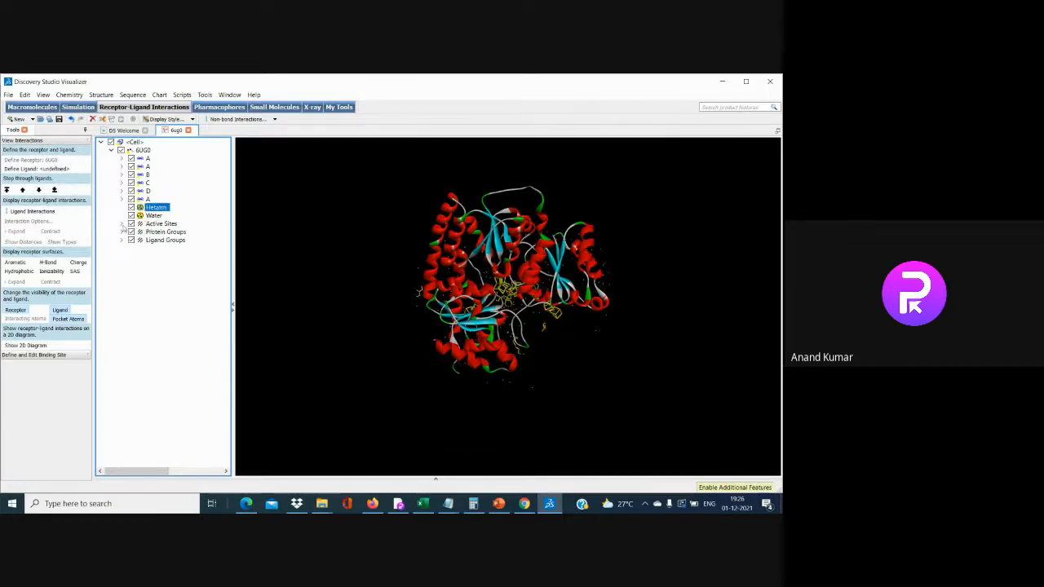
pyautogui.click(122, 224)
pyautogui.click(122, 224)
pyautogui.click(122, 240)
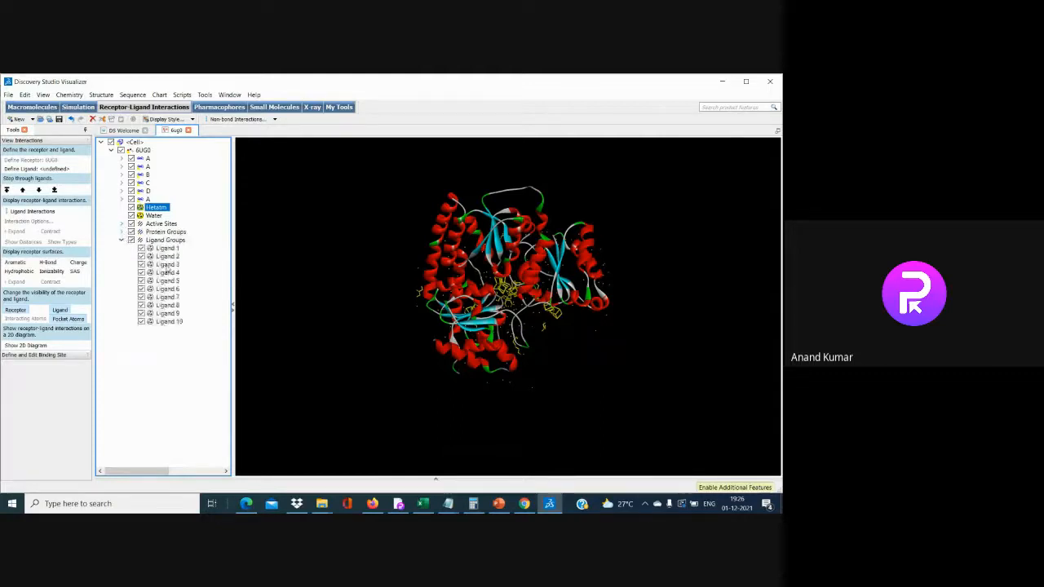
pyautogui.click(122, 239)
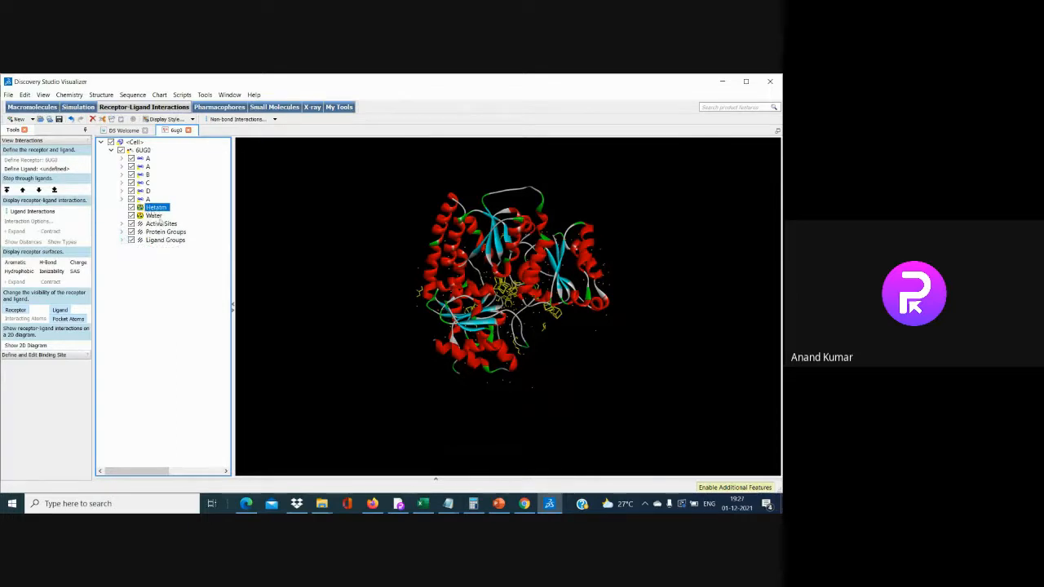
# Delete chains B, C, D, the water and the heteroatoms, leaving only chain A
pyautogui.click(147, 174)
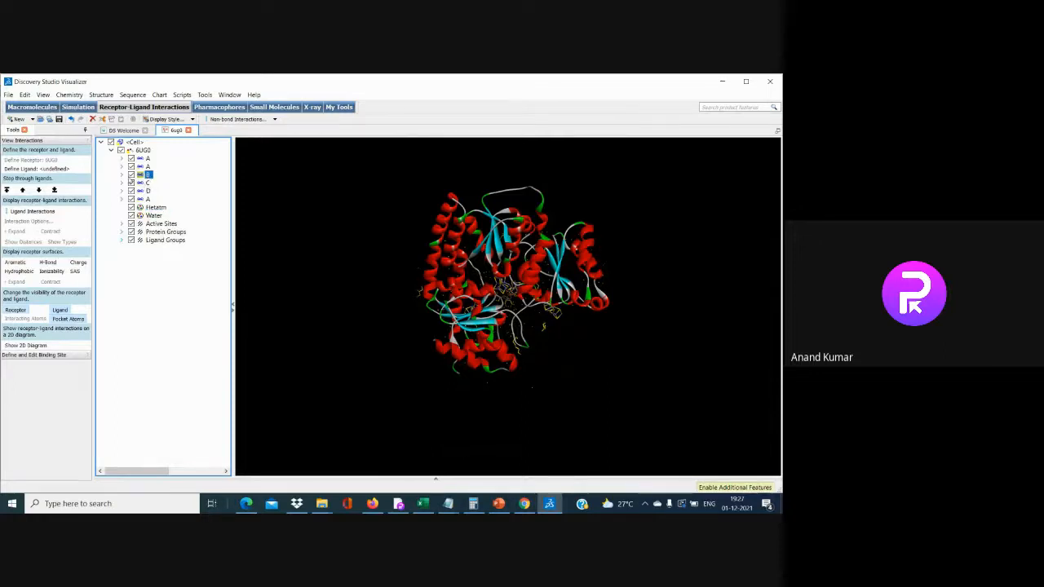
pyautogui.click(122, 175)
pyautogui.click(121, 174)
pyautogui.keyDown('ctrl'); pyautogui.click(142, 184); pyautogui.keyUp('ctrl')
pyautogui.keyDown('ctrl'); pyautogui.click(144, 192); pyautogui.keyUp('ctrl')
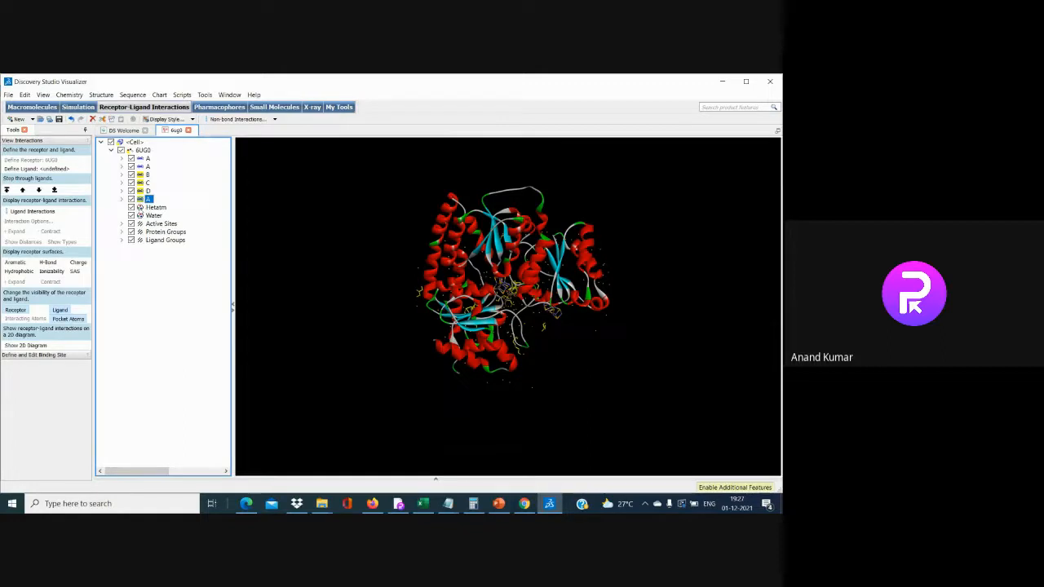
pyautogui.click(145, 207)
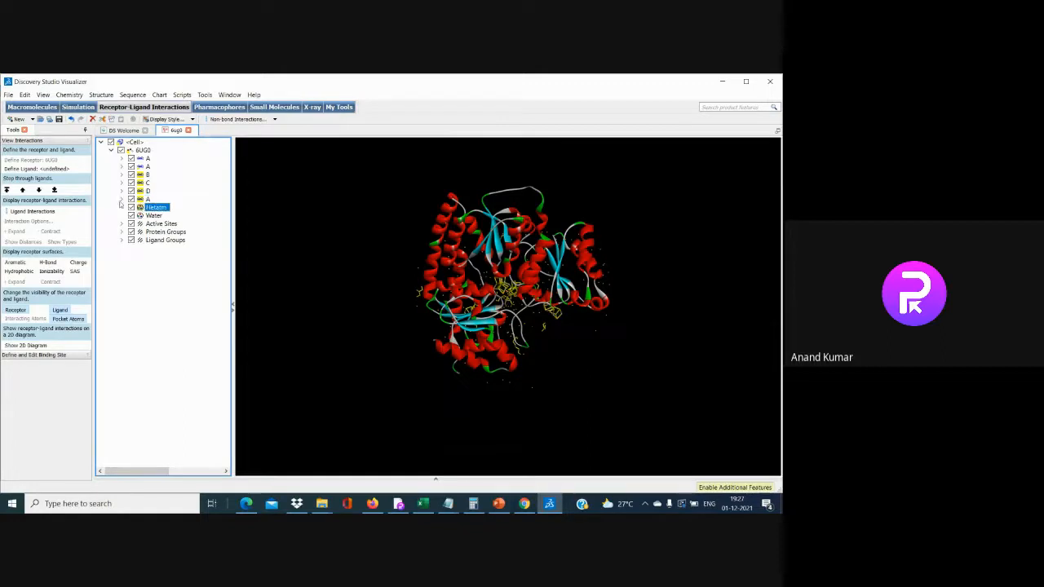
pyautogui.click(25, 95)
pyautogui.click(52, 174)
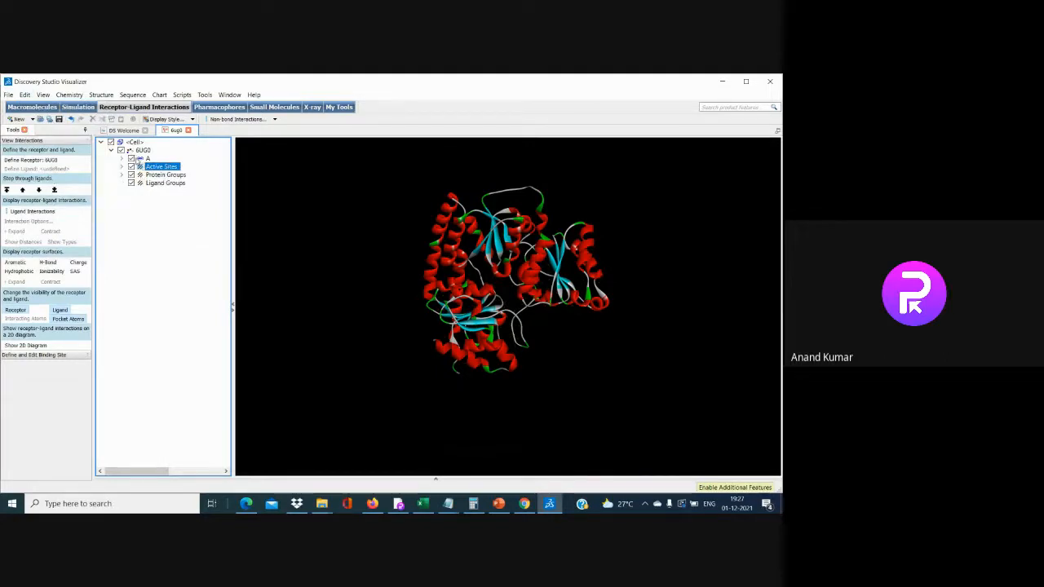
# Add polar hydrogens to the chain A protein with Chemistry > Hydrogens > Add Polar
pyautogui.click(69, 95)
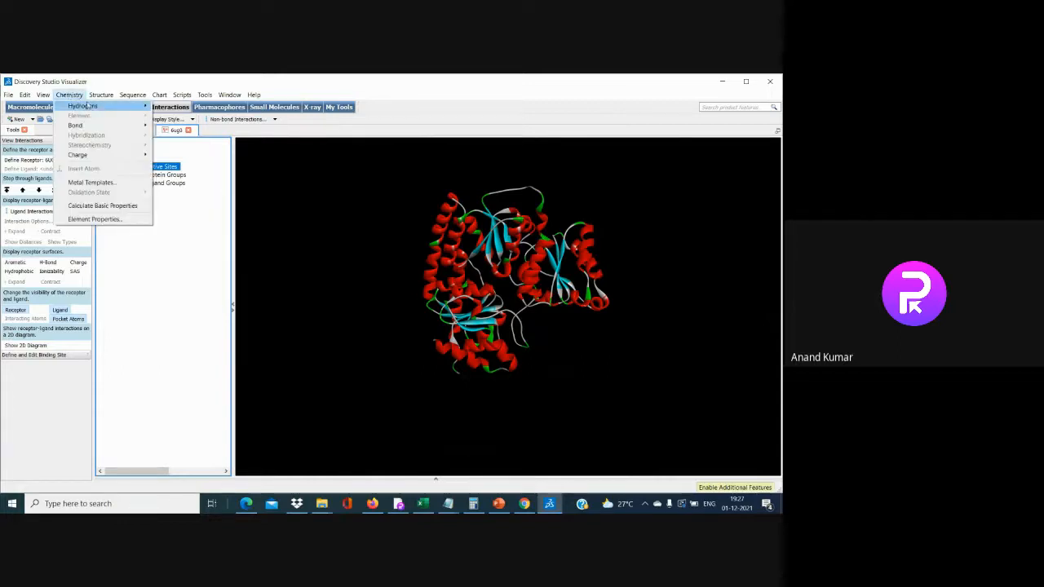
pyautogui.moveTo(96, 109)
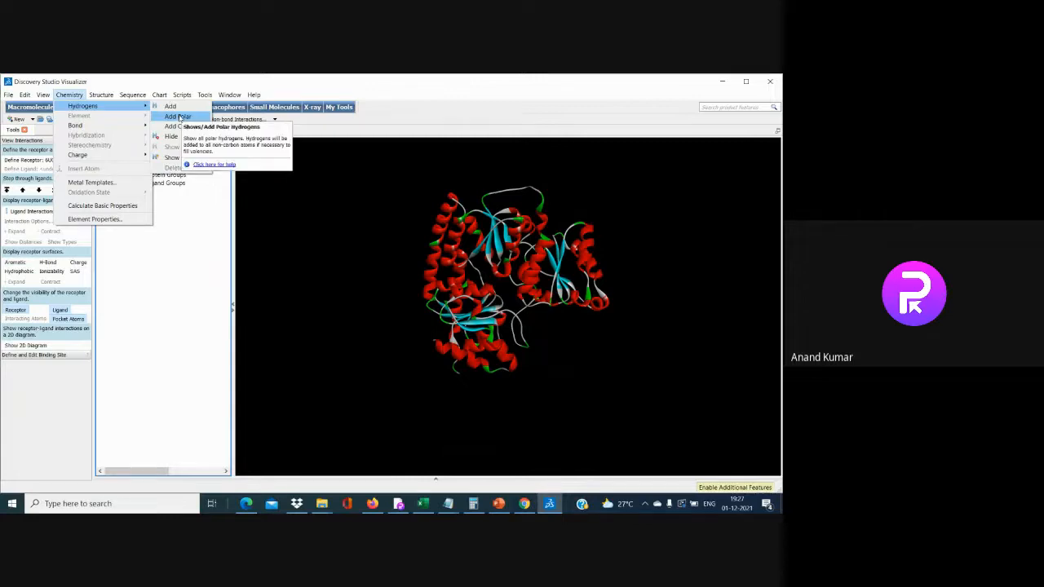
pyautogui.click(179, 118)
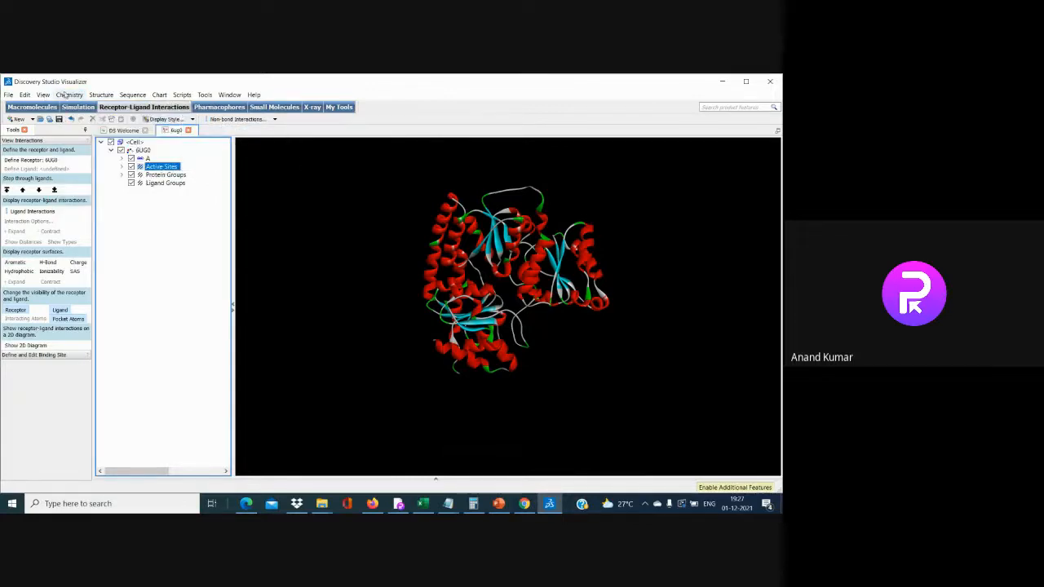
pyautogui.click(8, 95)
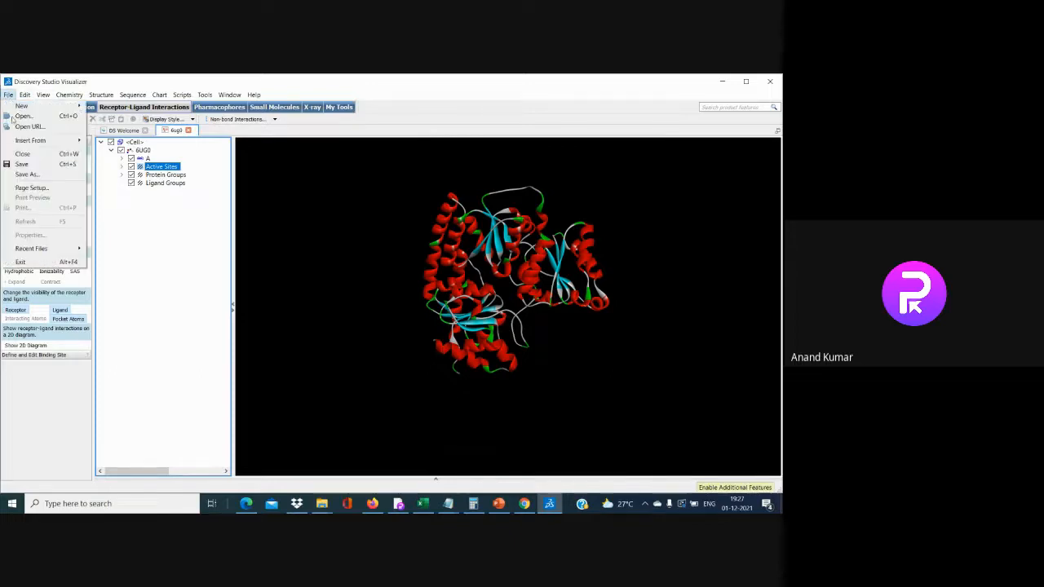
# Save the structure as 6ug0.pdb in Protein Data Bank Files format, replacing the existing copy
pyautogui.click(33, 165)
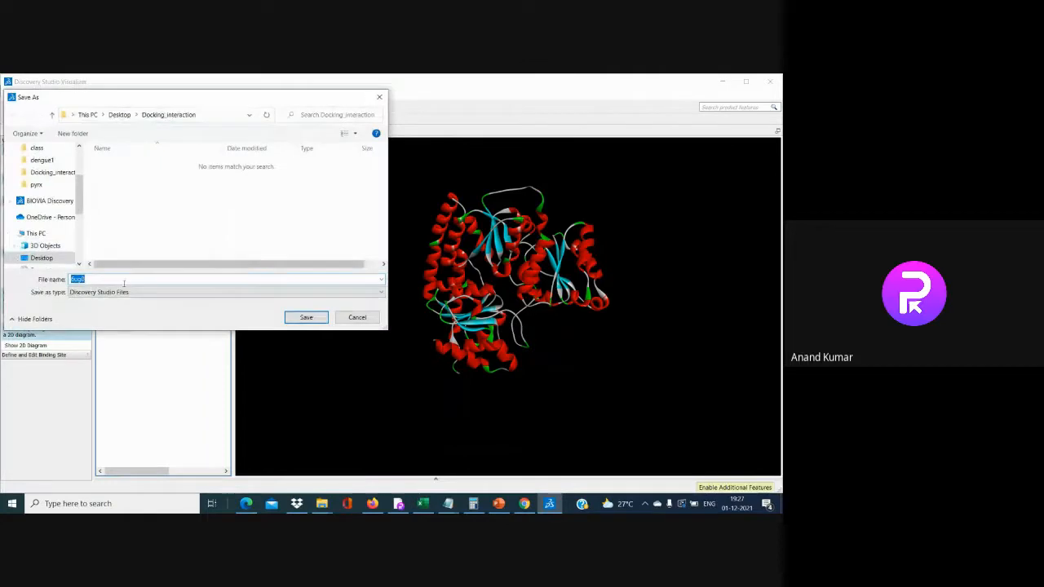
pyautogui.click(124, 280)
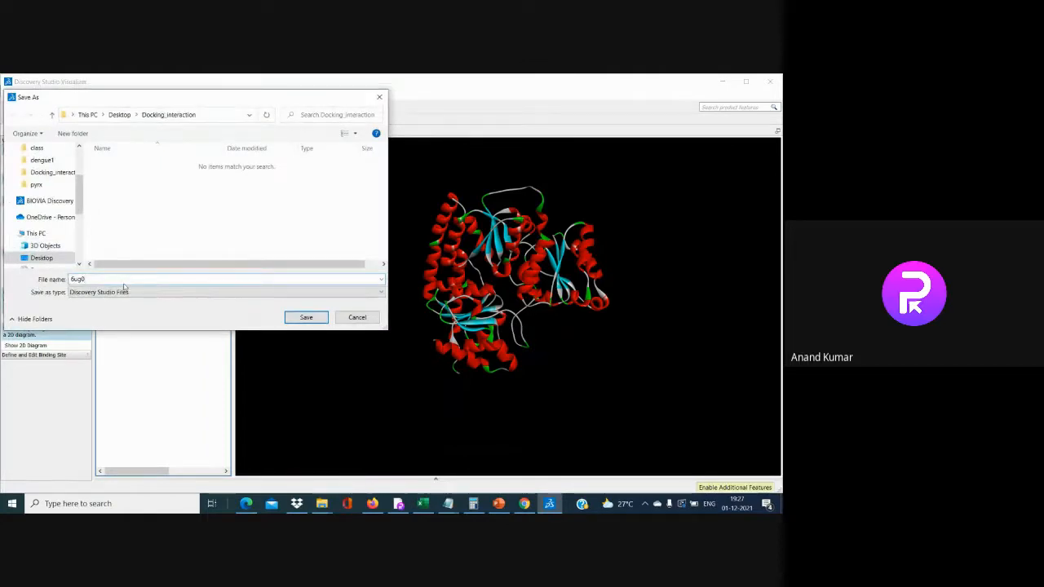
pyautogui.write('.pdb')
pyautogui.press('BackSpace')
pyautogui.press('BackSpace')
pyautogui.press('BackSpace')
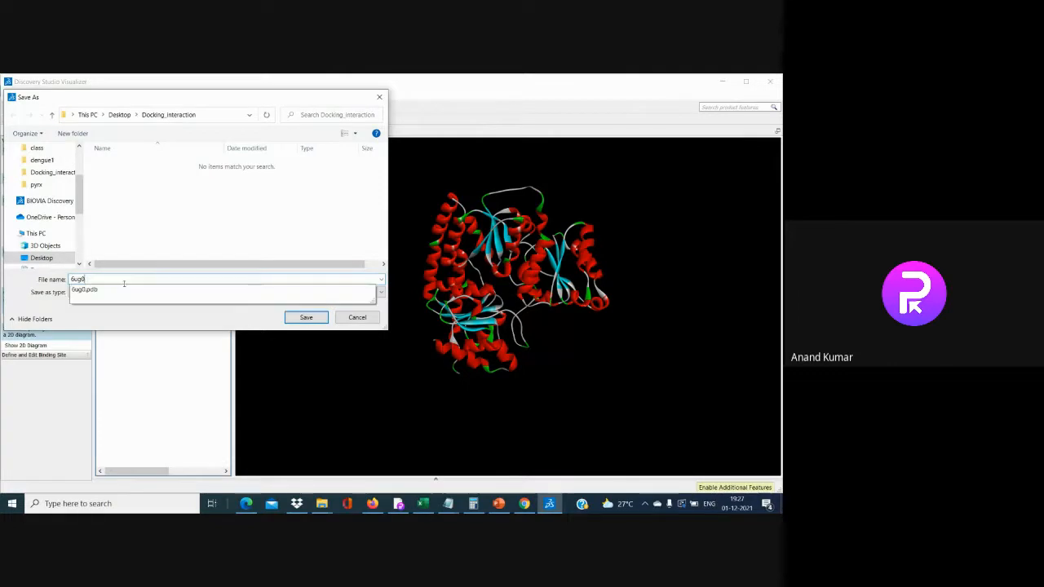
pyautogui.write('p')
pyautogui.click(124, 288)
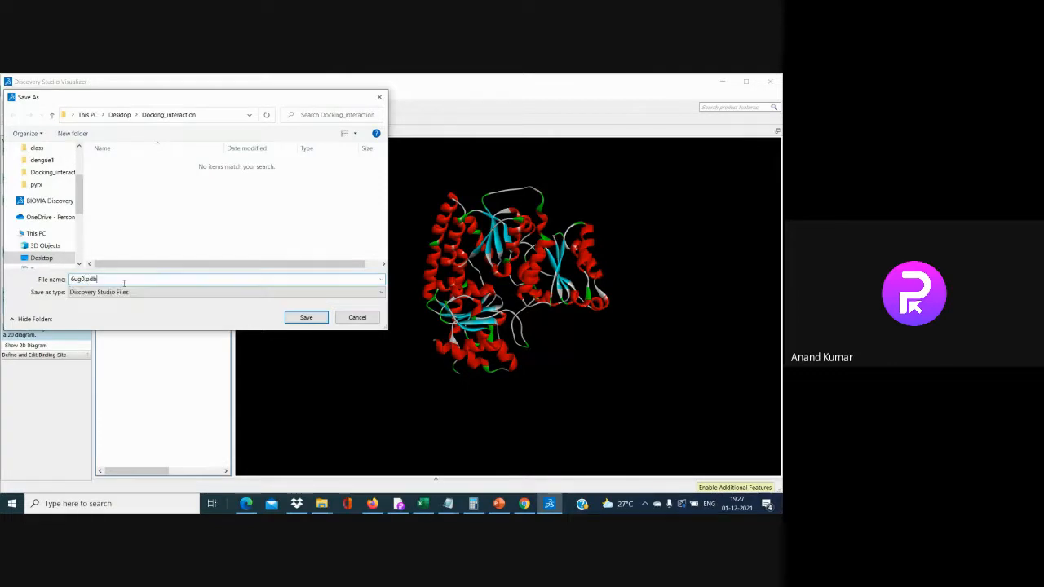
pyautogui.click(126, 291)
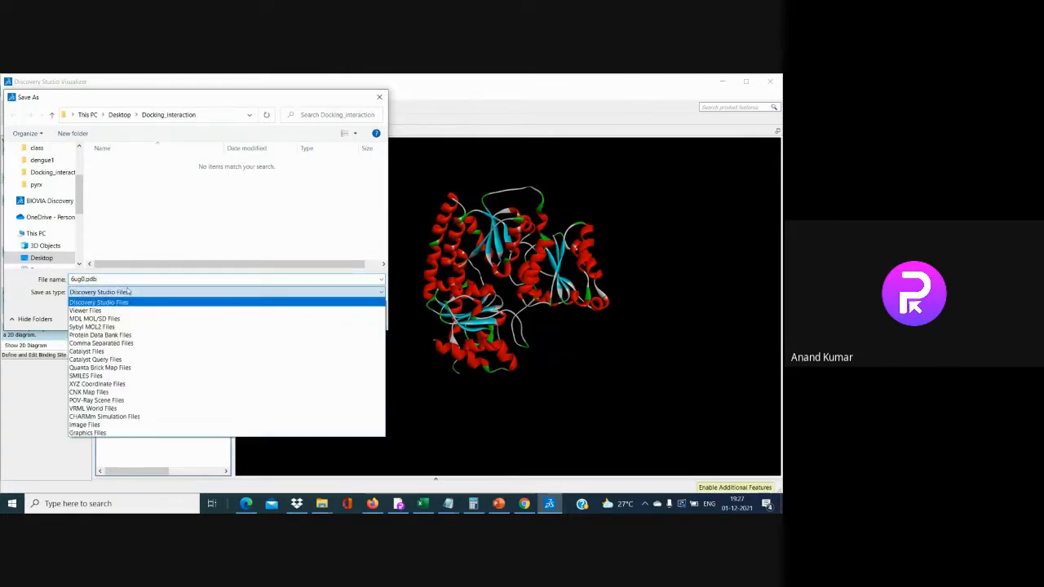
pyautogui.click(134, 342)
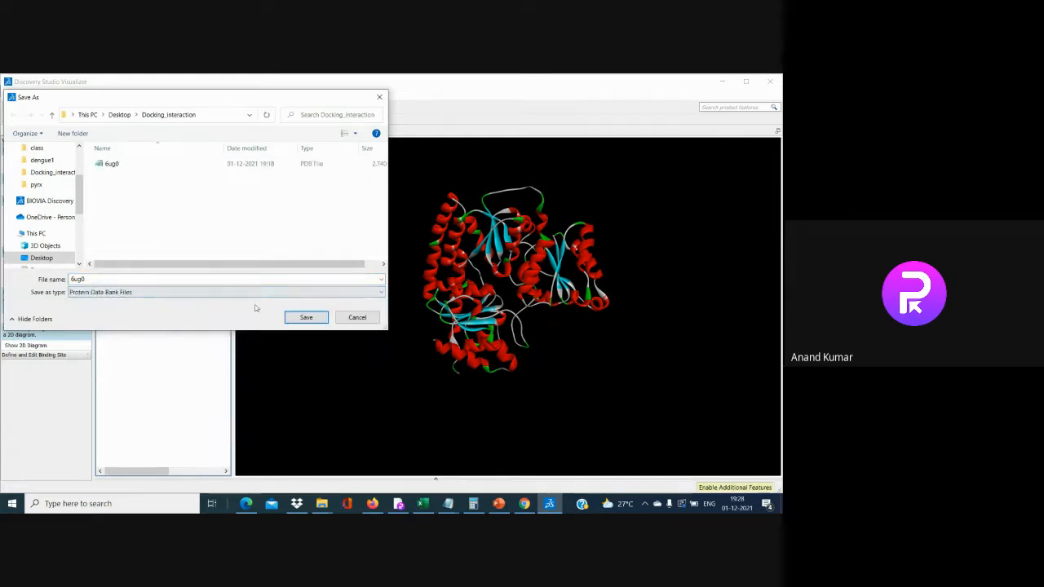
pyautogui.click(147, 301)
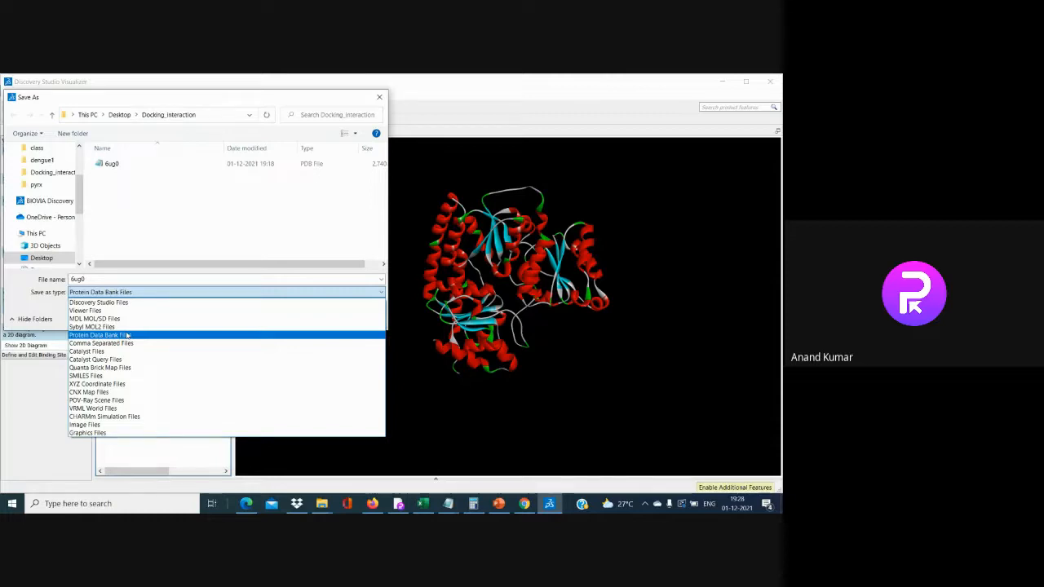
pyautogui.click(127, 335)
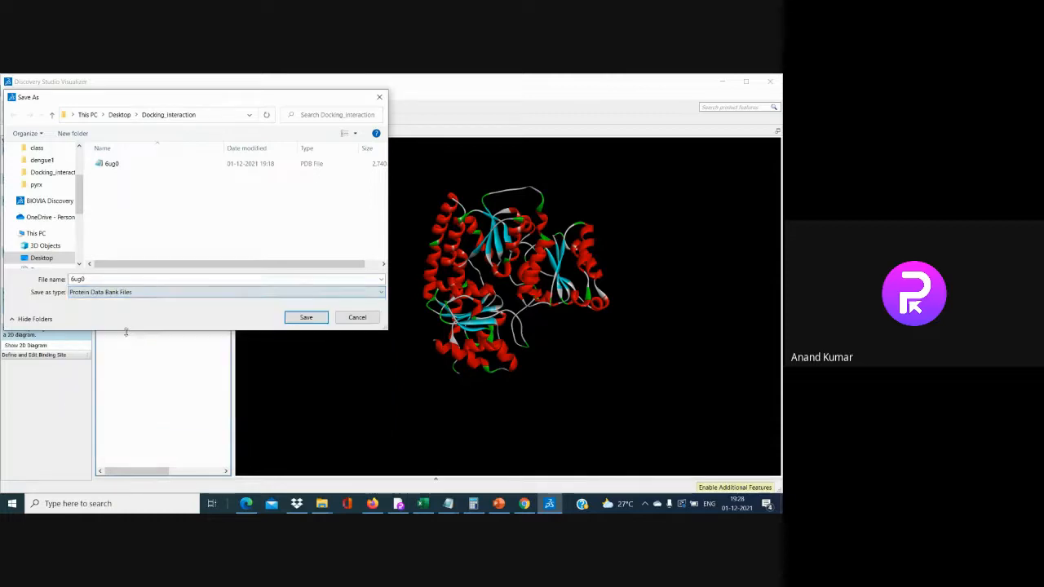
pyautogui.click(317, 321)
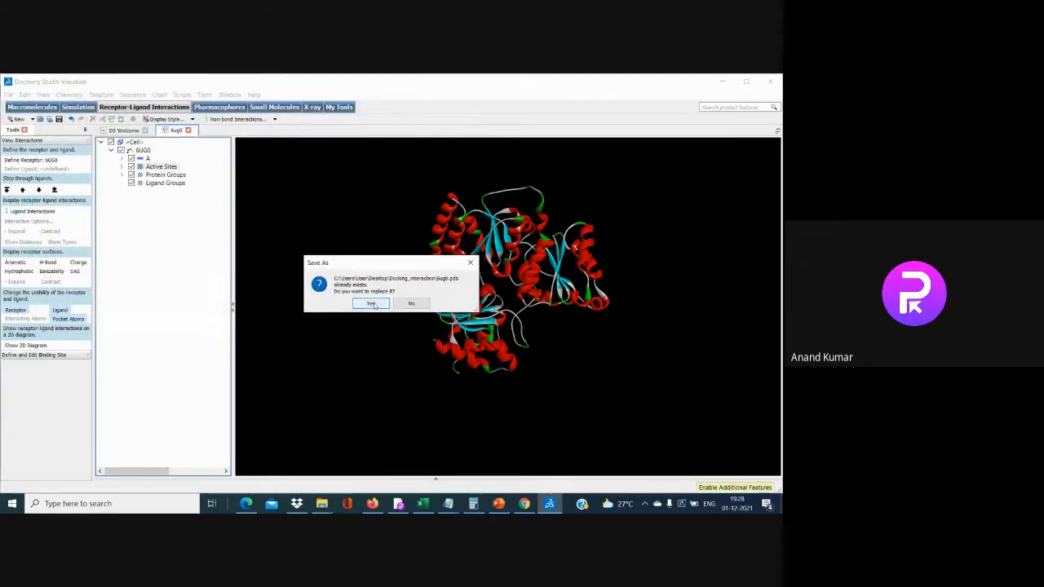
pyautogui.click(371, 303)
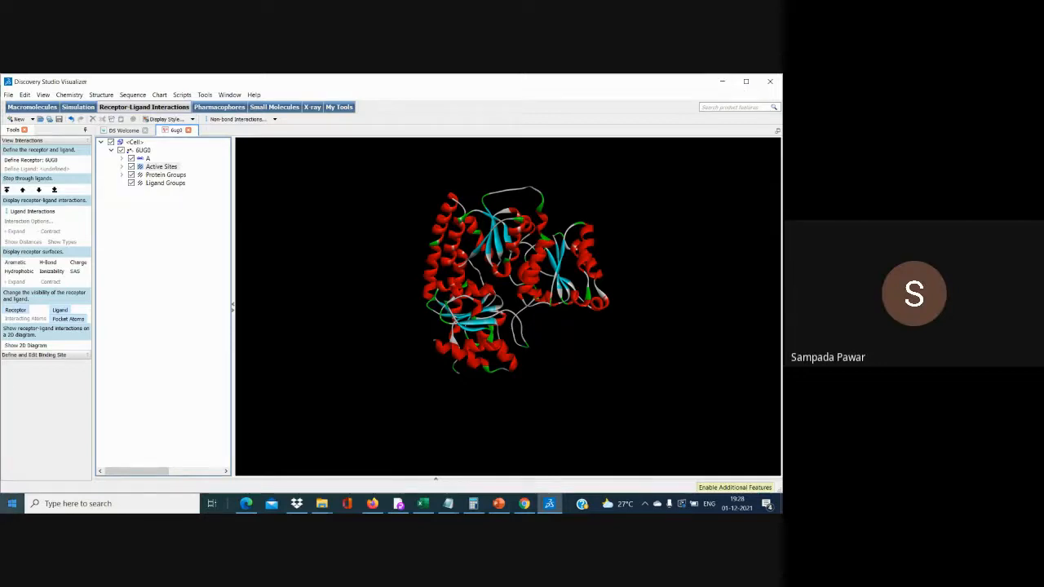
# Minimize Discovery Studio and the Docking_interaction folder, then launch PyRx from the desktop
pyautogui.click(9, 506)
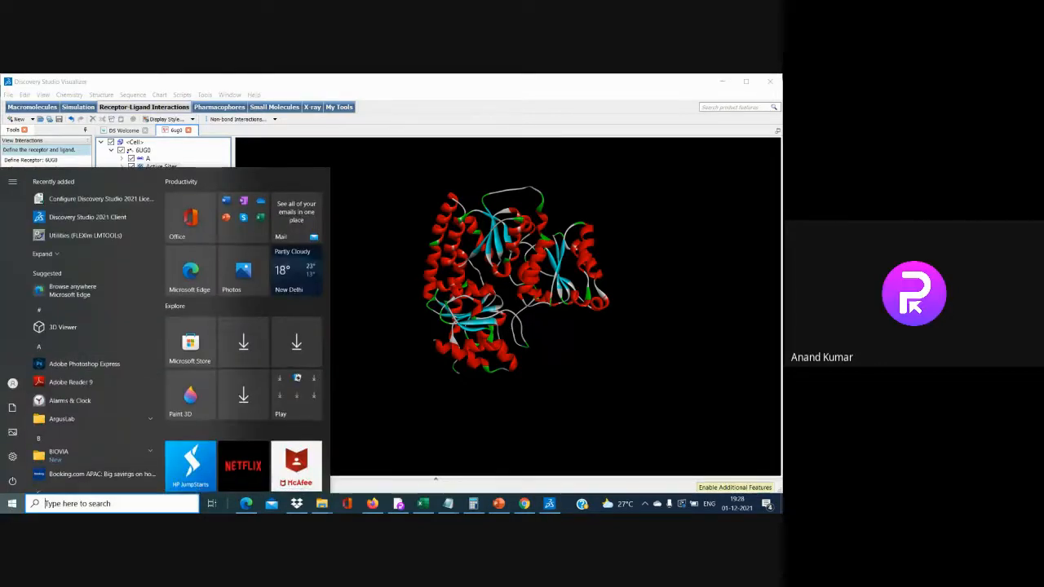
pyautogui.click(721, 80)
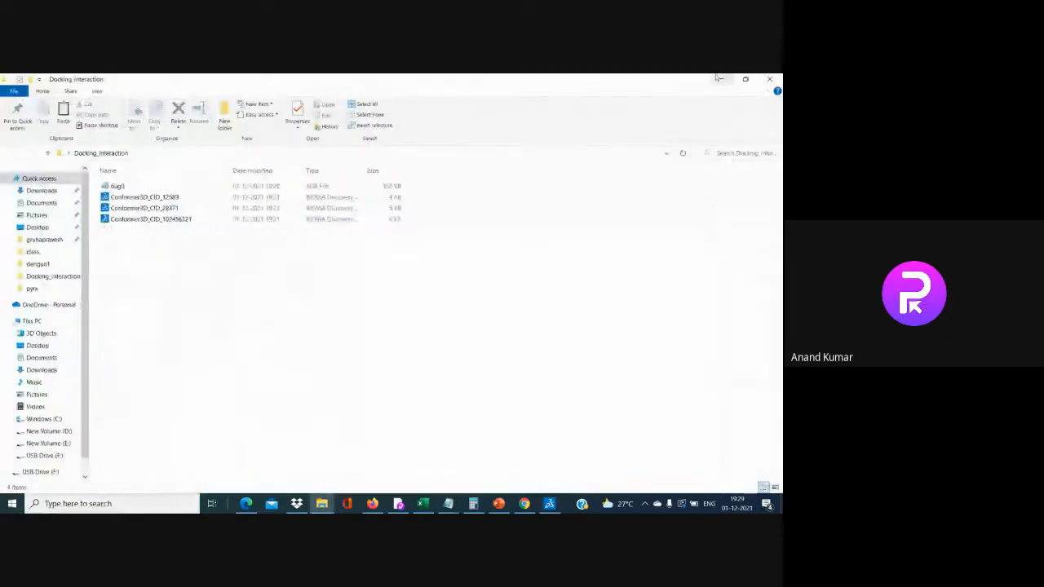
pyautogui.click(718, 78)
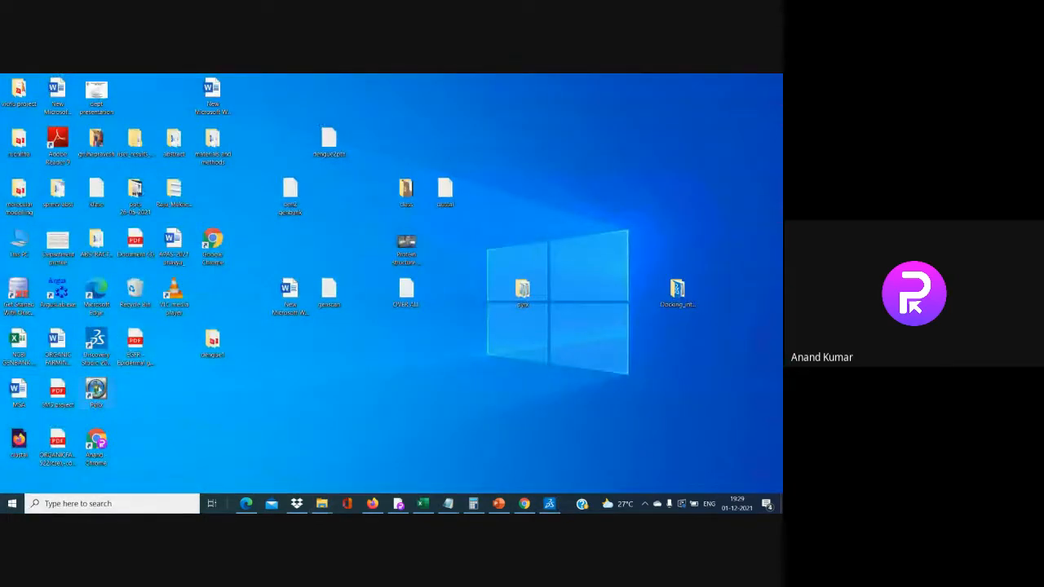
pyautogui.doubleClick(97, 391)
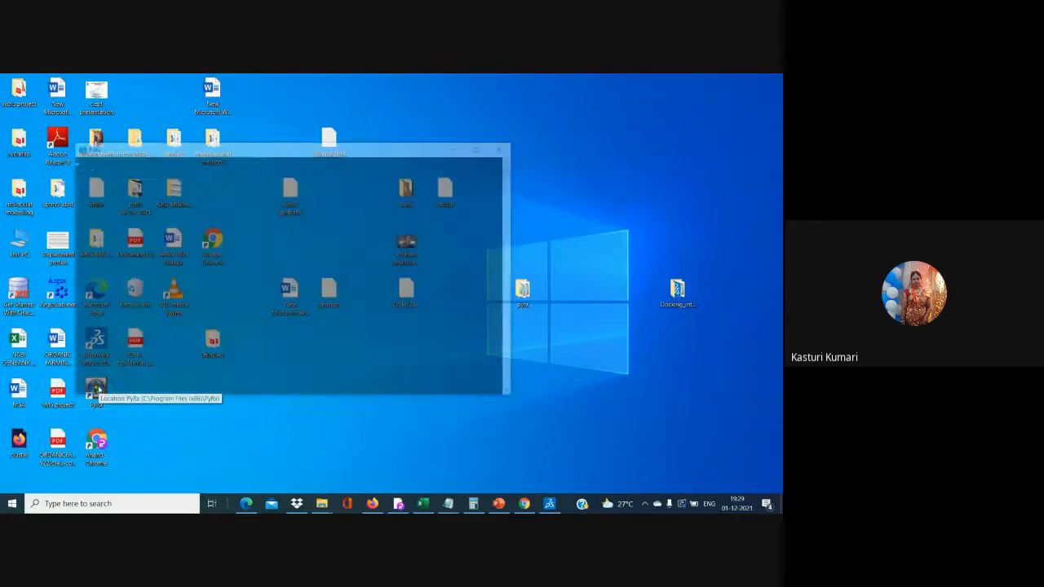
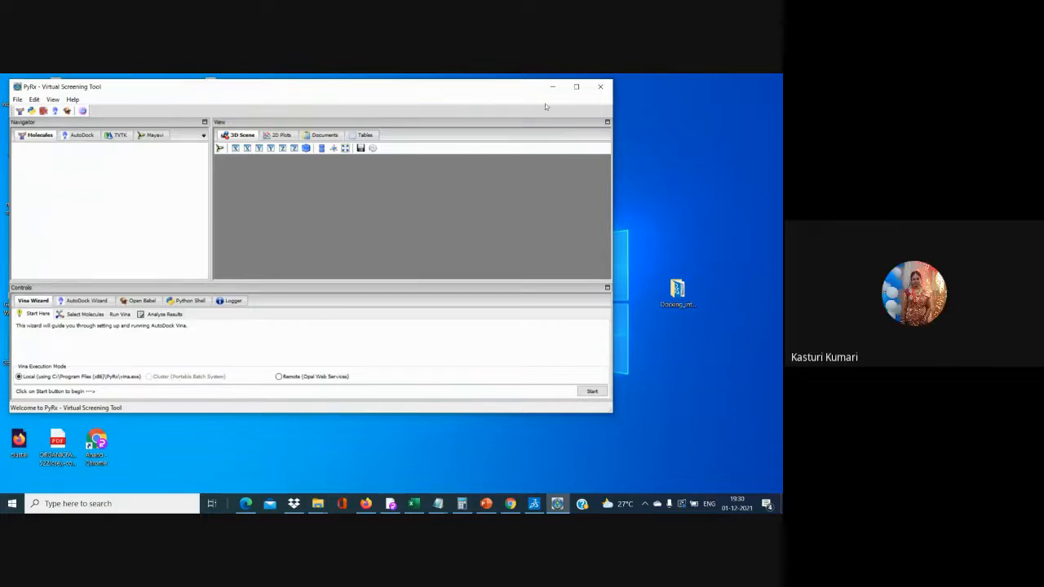
# Maximize PyRx and load 6ug0 from Desktop > Docking_interaction with File > Load Molecule
pyautogui.click(575, 88)
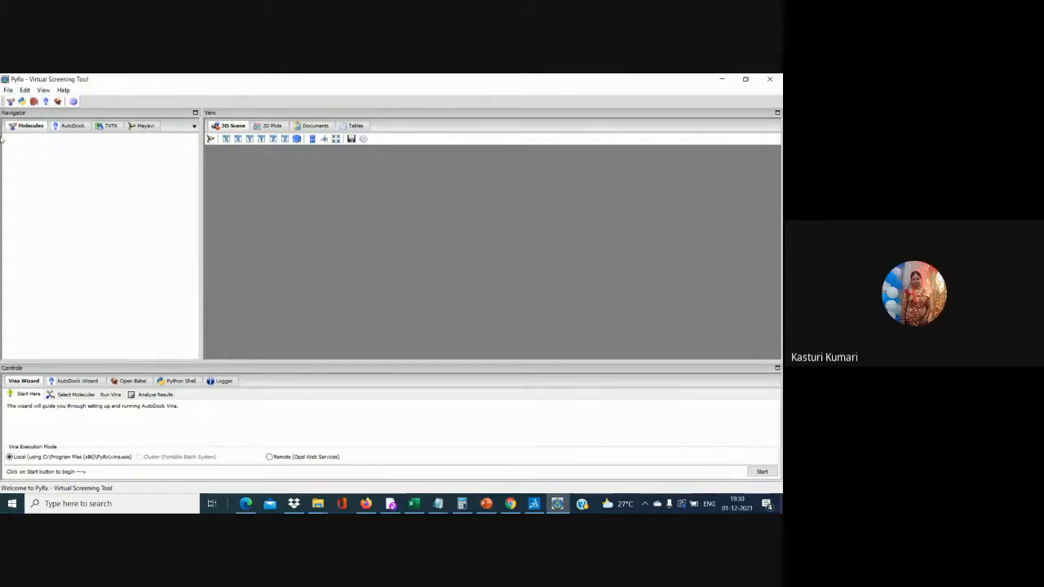
pyautogui.click(8, 89)
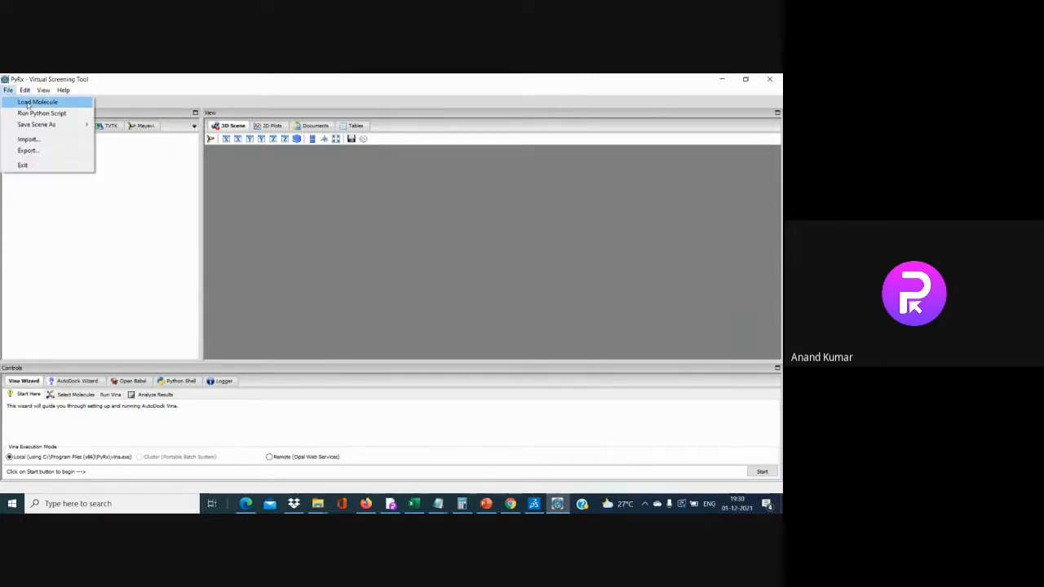
pyautogui.click(37, 102)
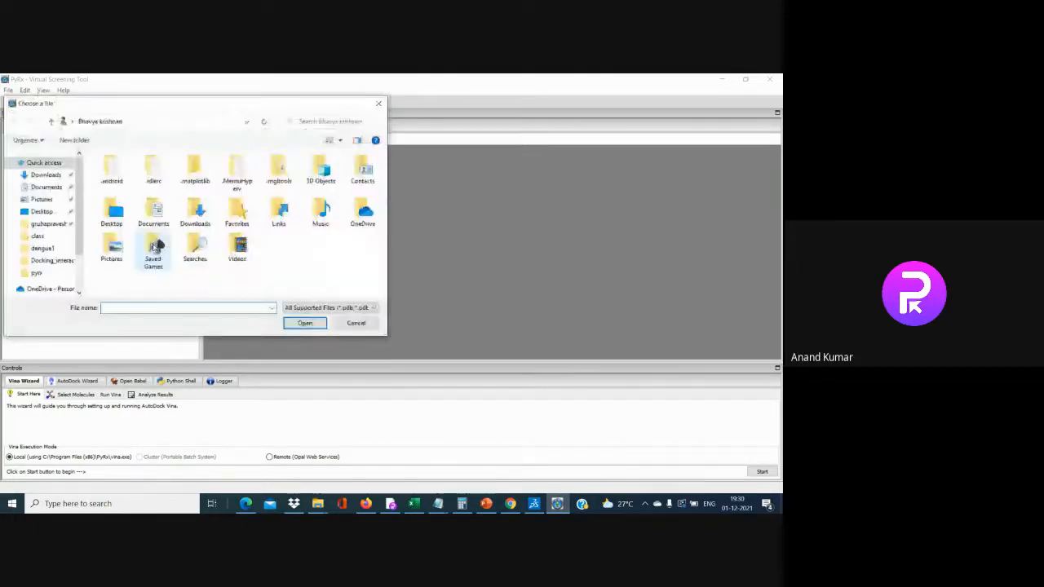
pyautogui.click(71, 212)
pyautogui.doubleClick(348, 181)
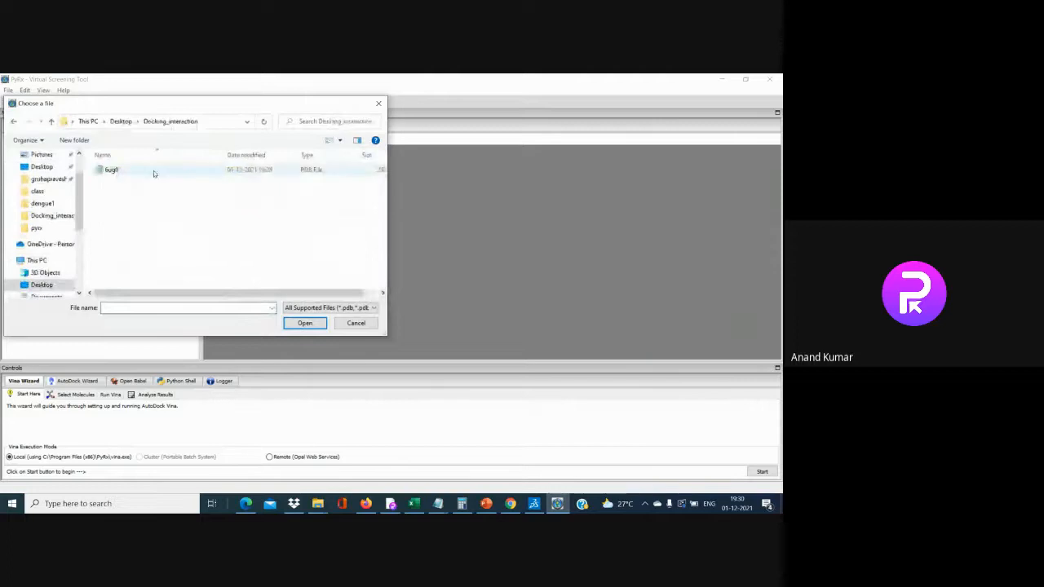
pyautogui.click(154, 171)
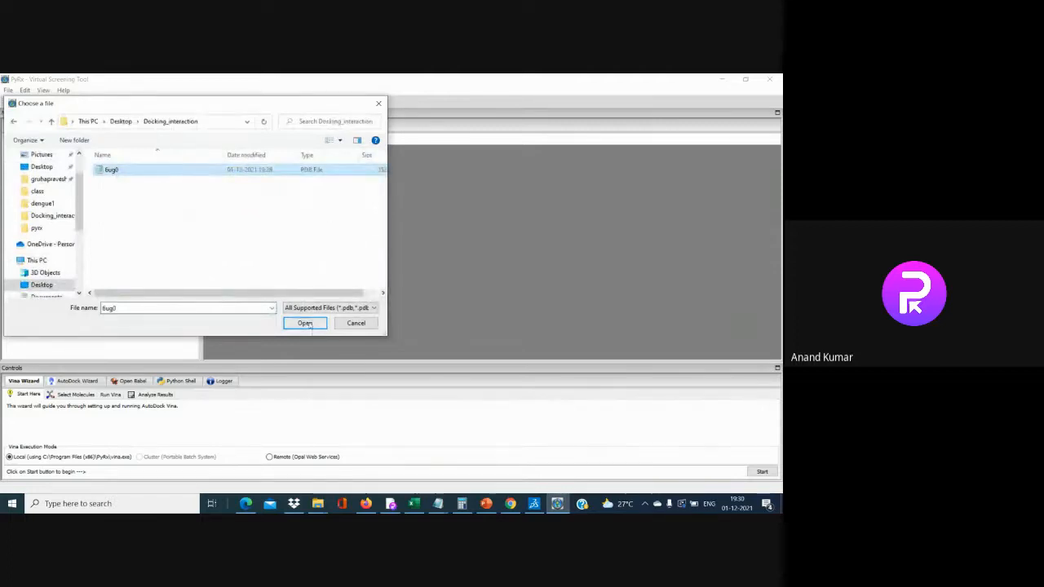
pyautogui.click(305, 323)
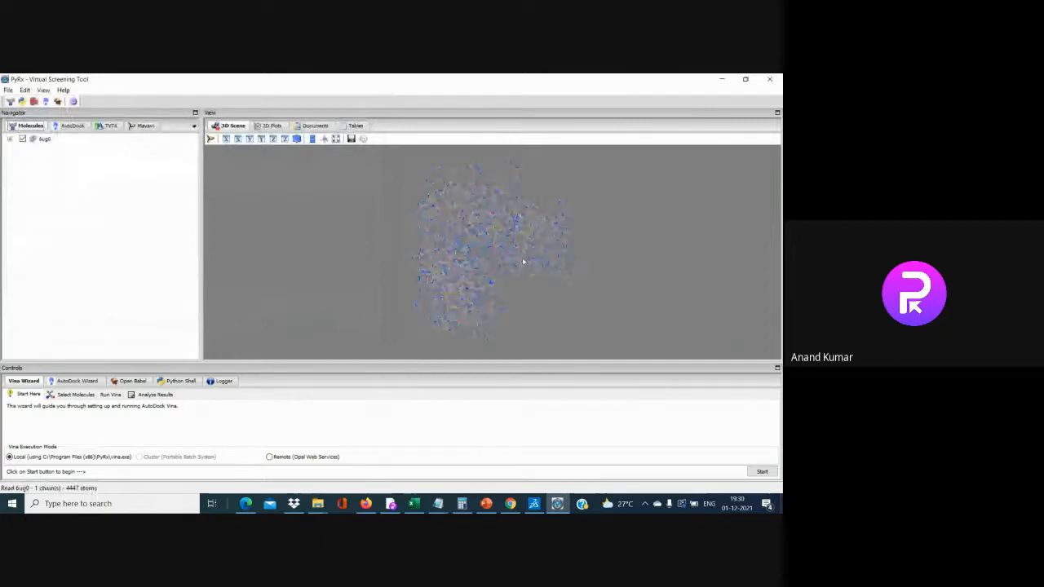
# Display the 6ug0 protein as balls and sticks
pyautogui.scroll(2, 524, 262)
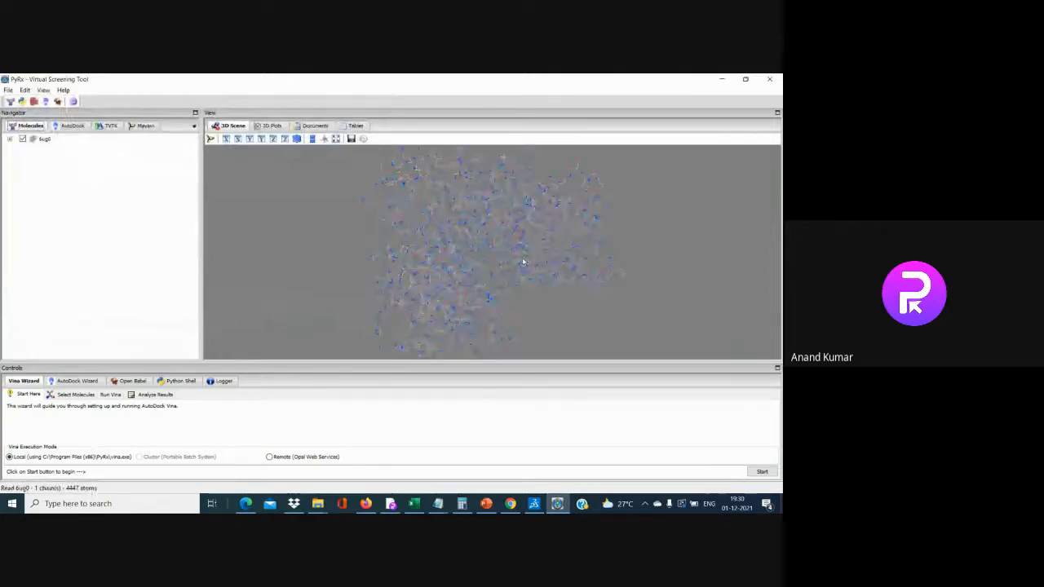
pyautogui.scroll(-2, 410, 282)
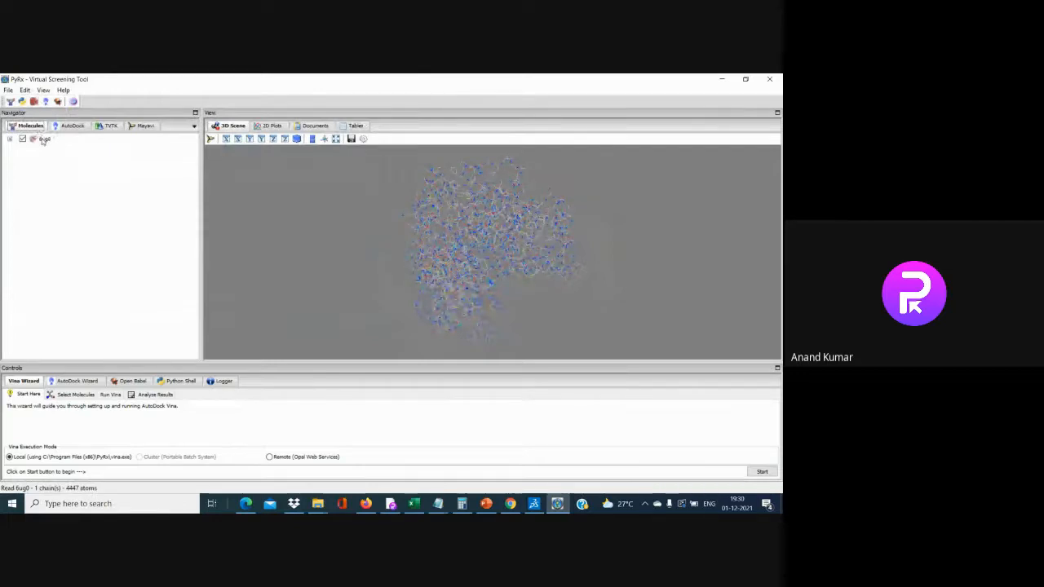
pyautogui.rightClick(43, 140)
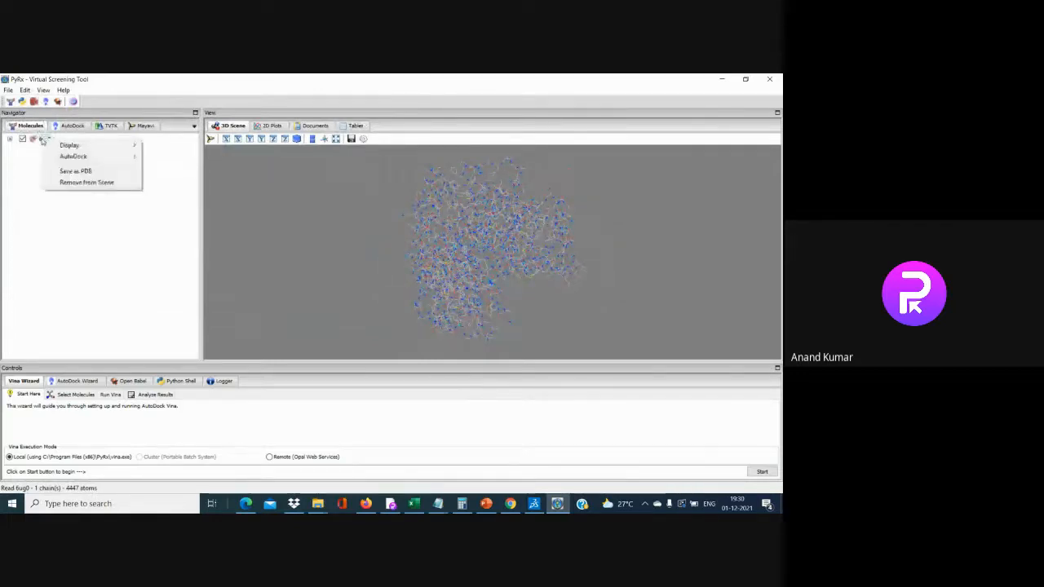
pyautogui.moveTo(64, 161)
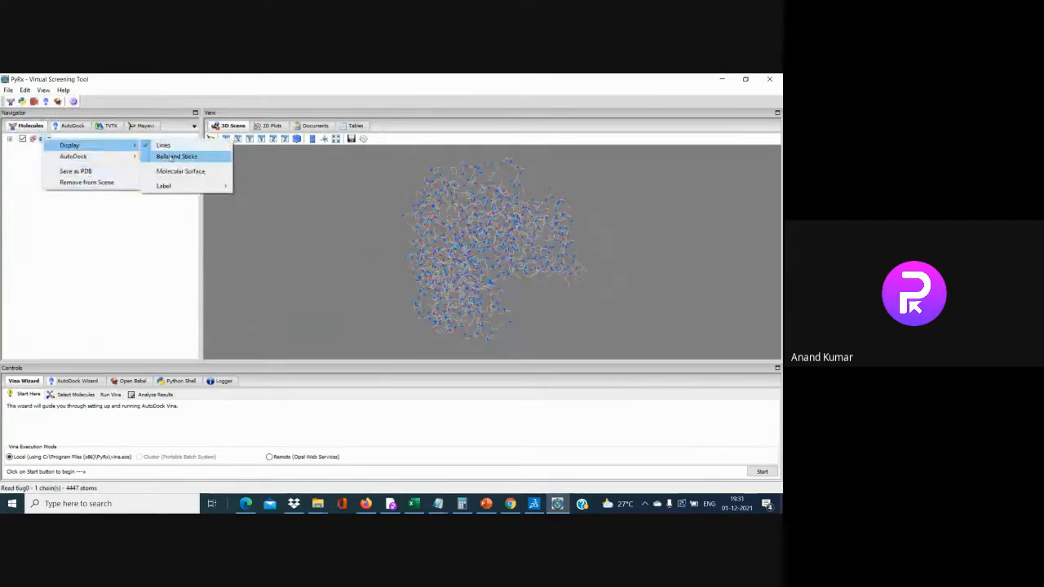
pyautogui.click(170, 157)
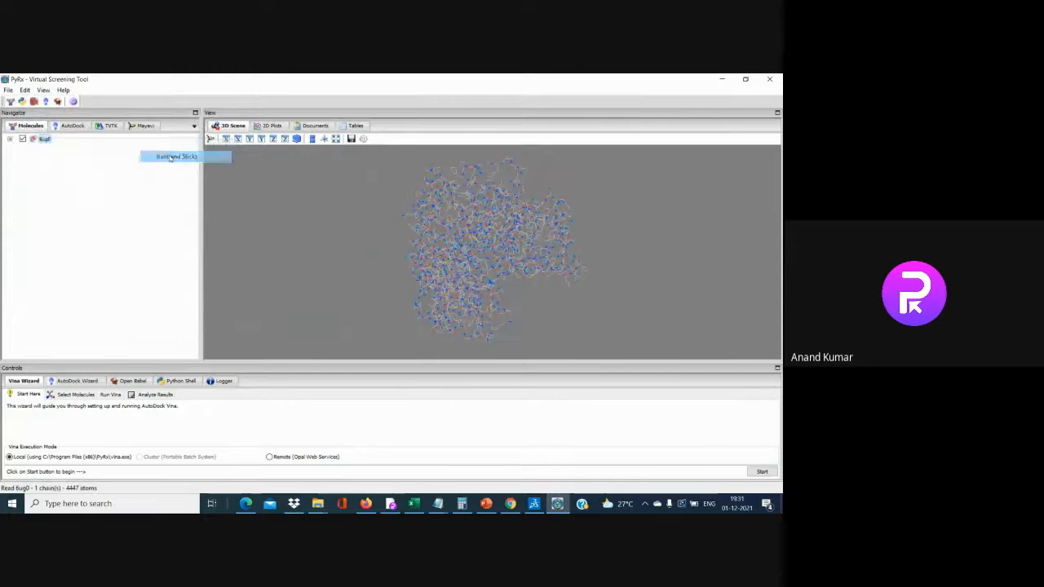
# Add a molecular surface to 6ug0, then turn the surface off again
pyautogui.scroll(1, 493, 252)
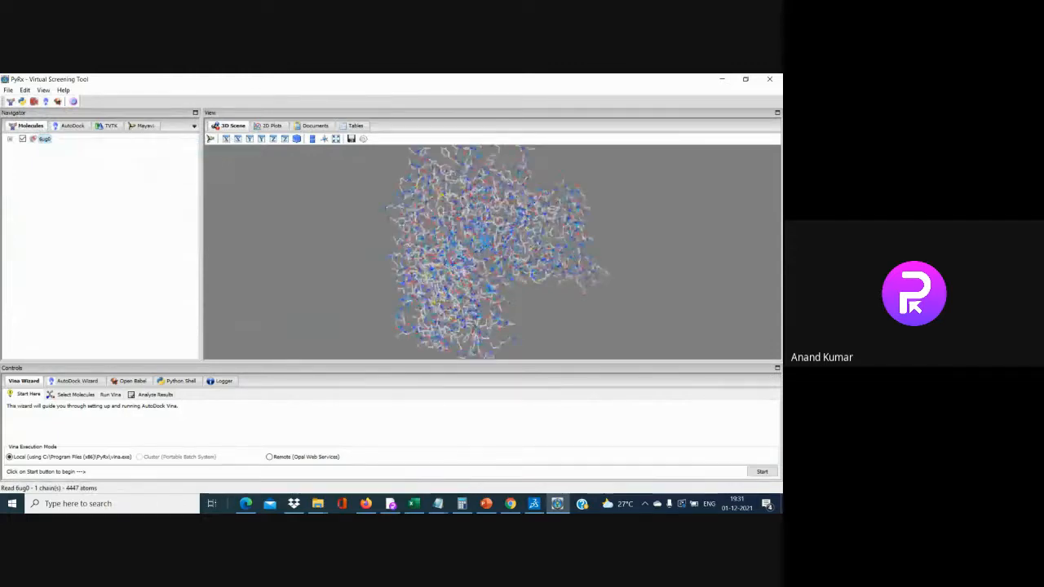
pyautogui.scroll(3, 493, 252)
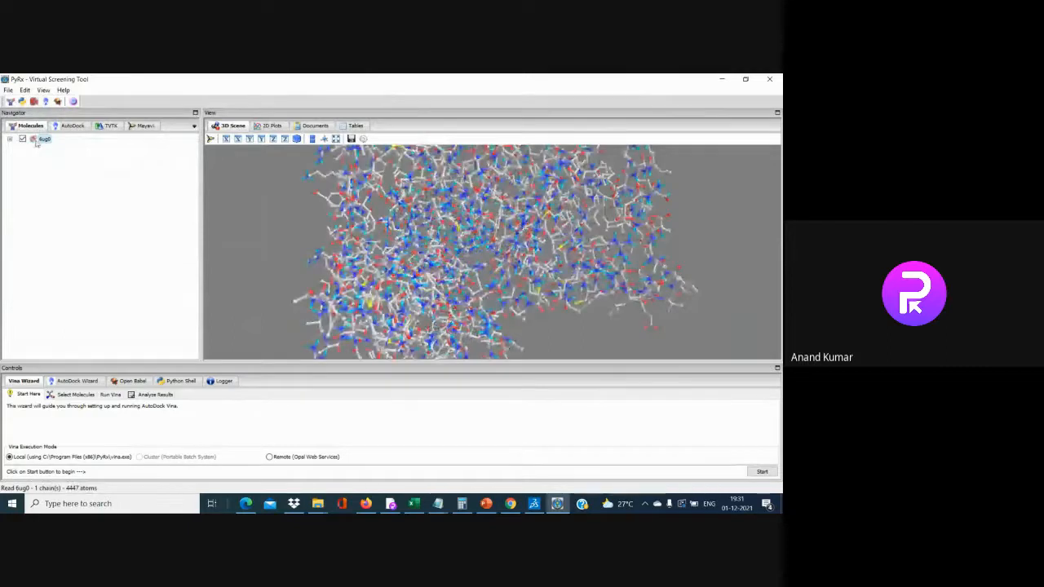
pyautogui.rightClick(38, 140)
pyautogui.moveTo(81, 147)
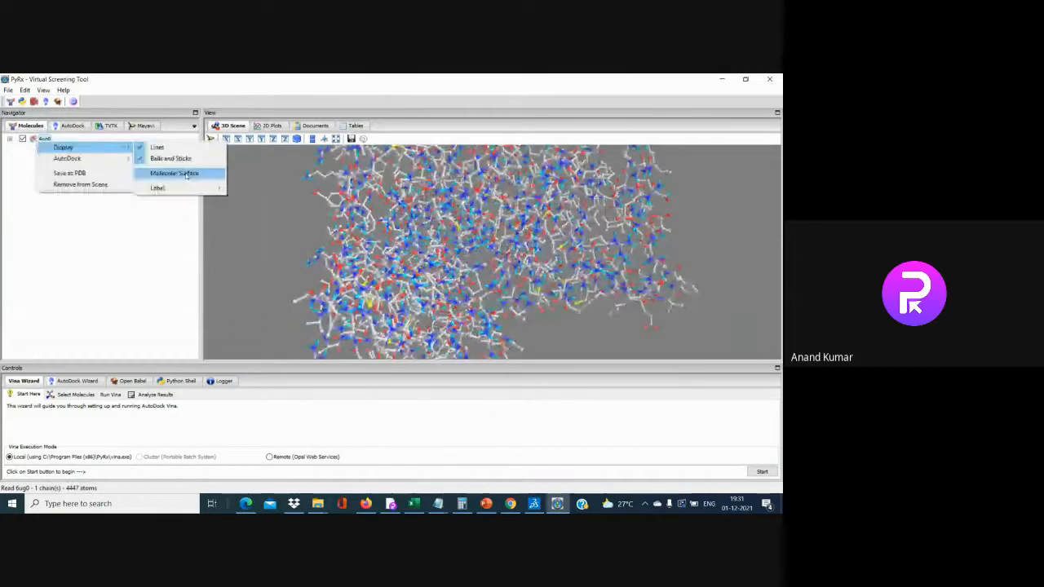
pyautogui.click(187, 174)
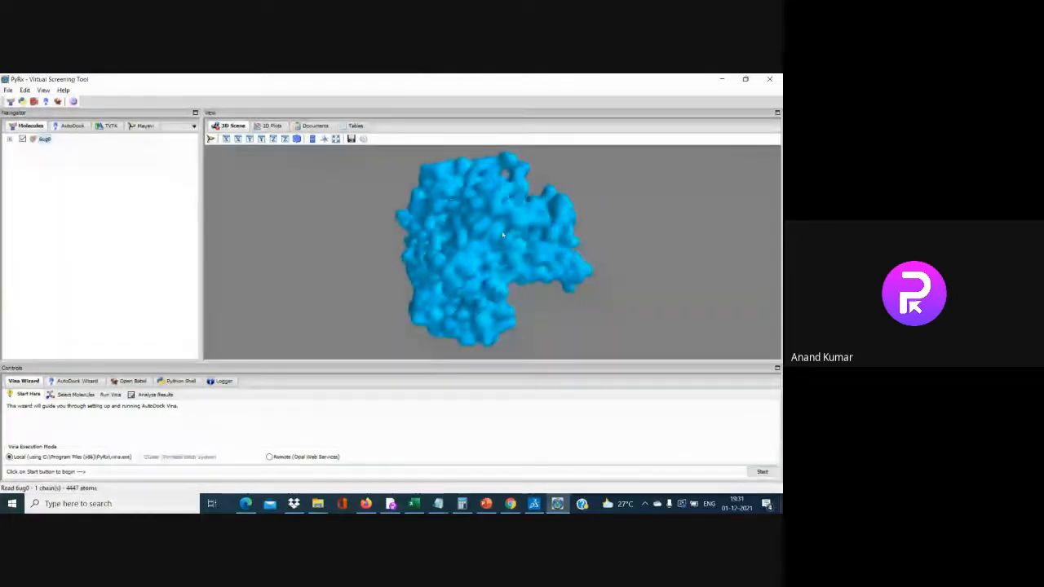
pyautogui.rightClick(45, 139)
pyautogui.moveTo(74, 146)
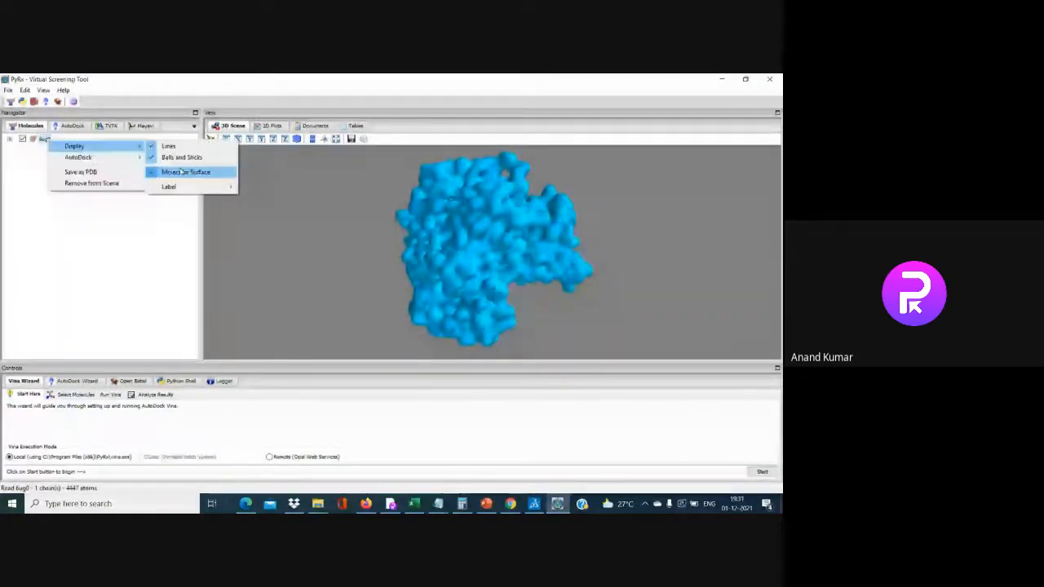
pyautogui.click(181, 172)
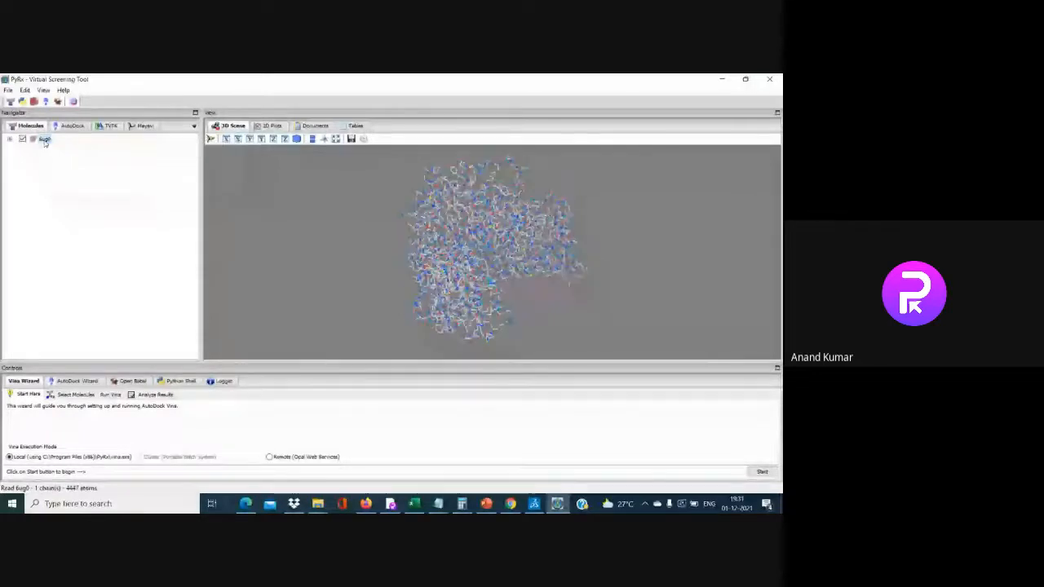
pyautogui.rightClick(45, 140)
pyautogui.moveTo(76, 159)
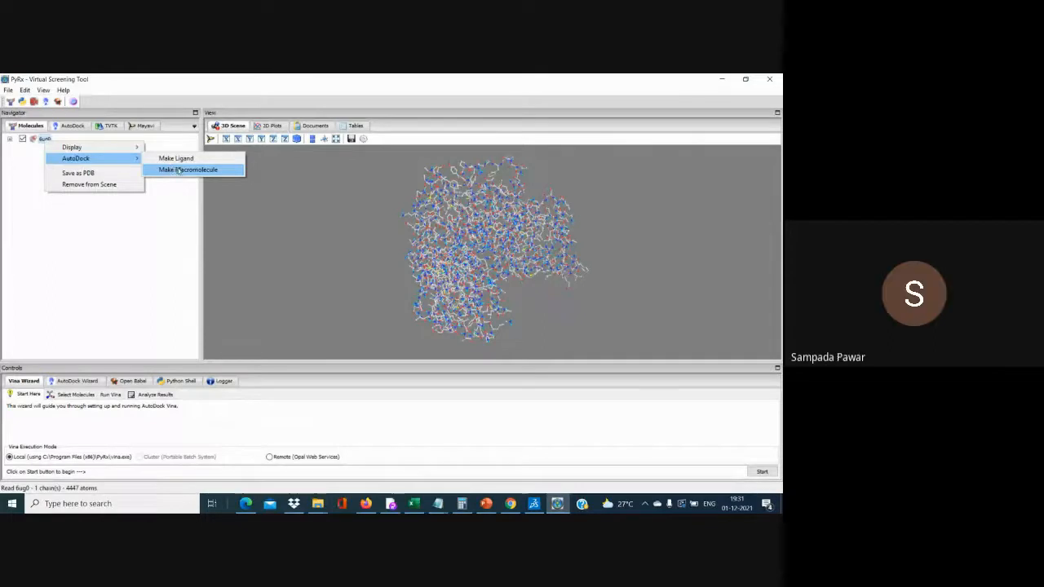
# Make 6ug0 an AutoDock macromolecule and view it under Macromolecules beside 6xkp
pyautogui.click(183, 170)
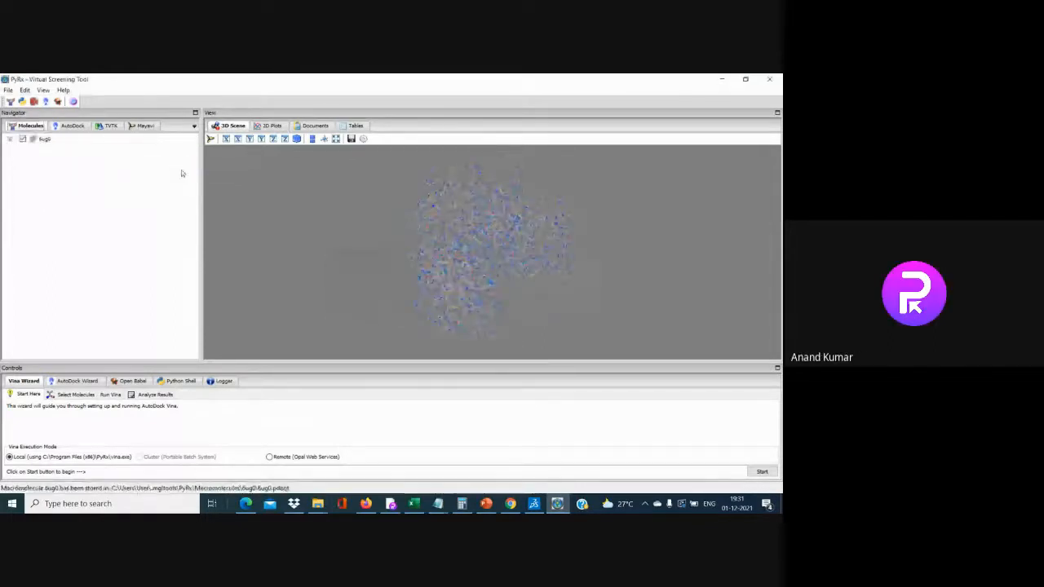
pyautogui.rightClick(44, 141)
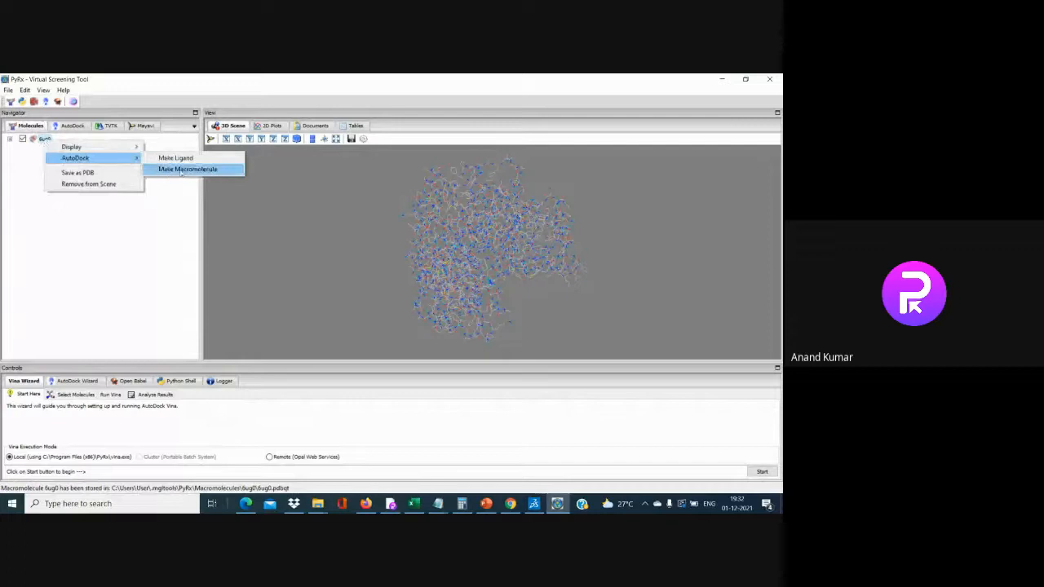
pyautogui.click(180, 170)
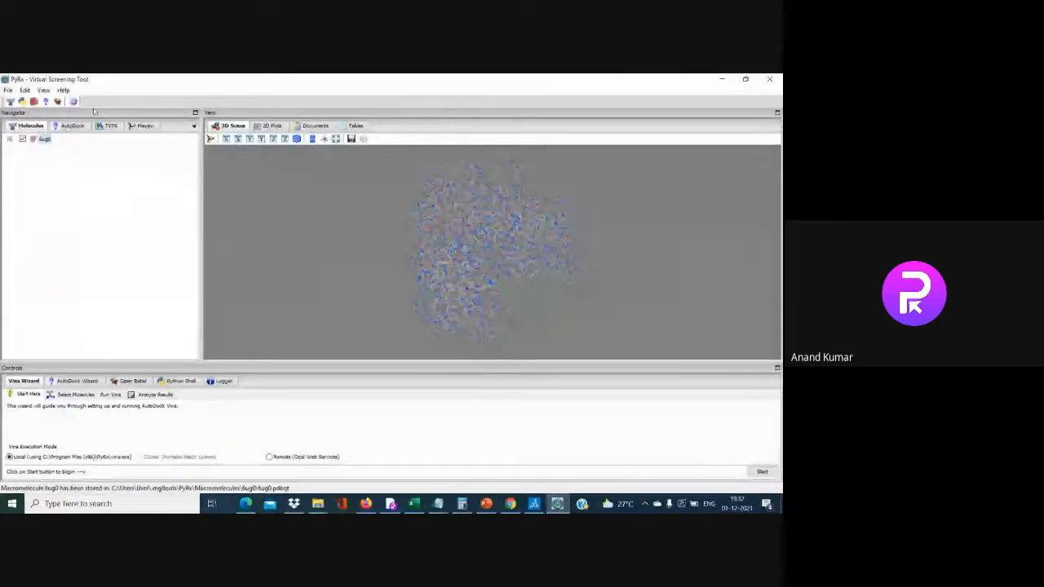
pyautogui.click(80, 127)
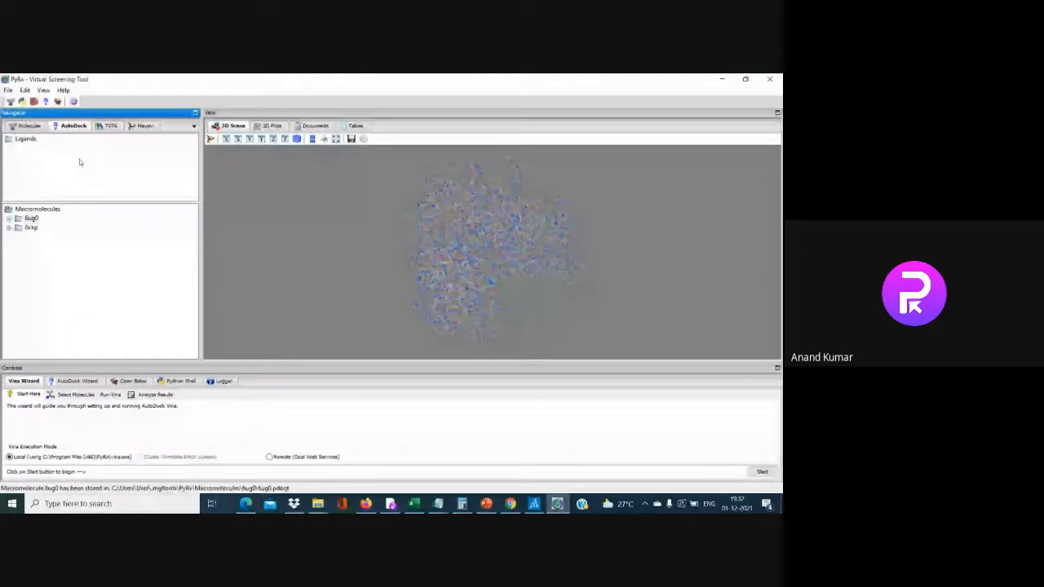
# Delete the old 6xkp macromolecule folder and its docking files from the AutoDock list
pyautogui.click(30, 228)
pyautogui.click(17, 229)
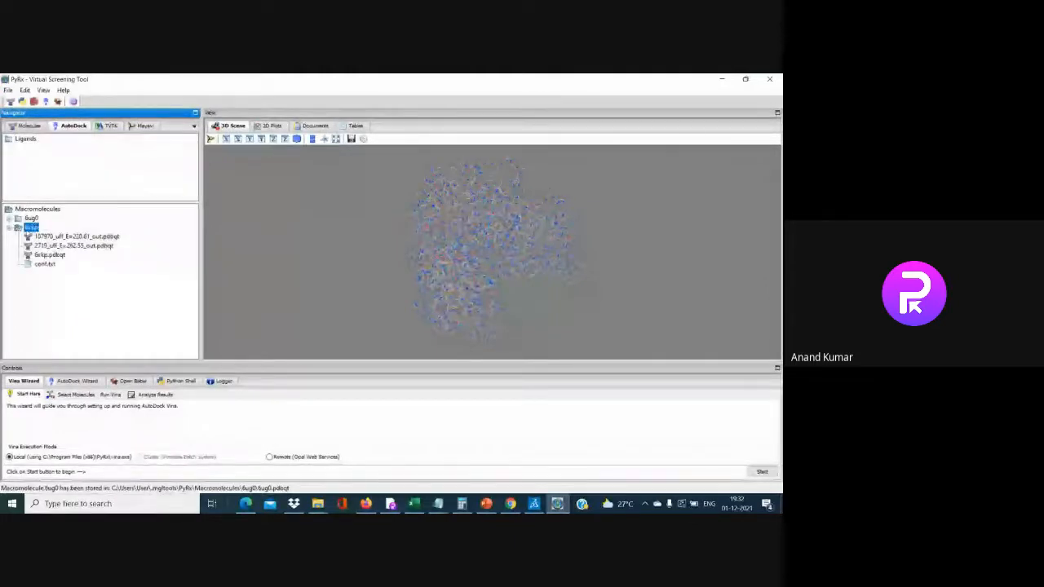
pyautogui.press('Delete')
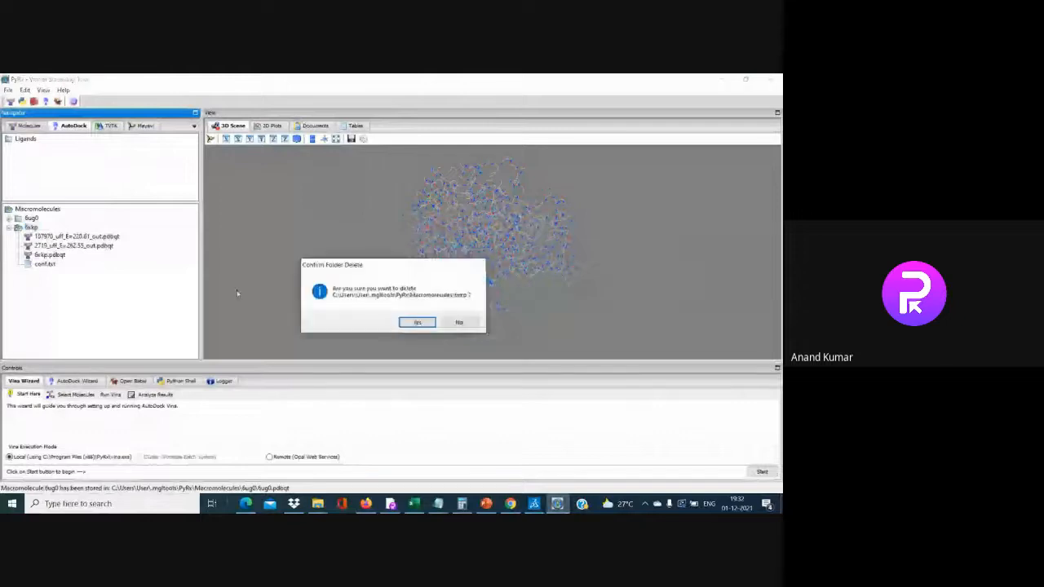
pyautogui.click(416, 323)
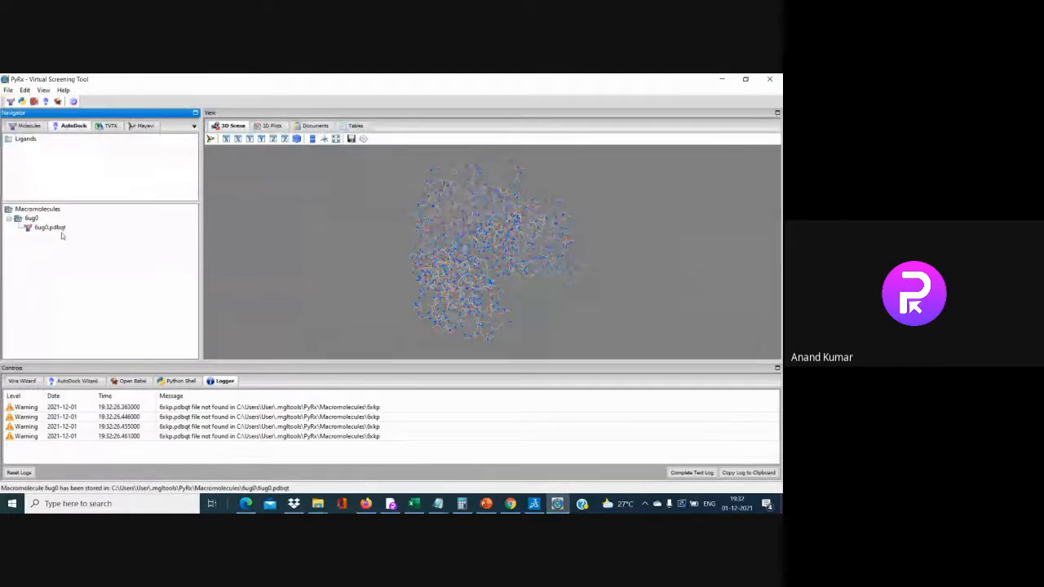
# Remake 6ug0 as an AutoDock macromolecule and expand it to reveal 6ug0.pdbqt
pyautogui.click(31, 127)
pyautogui.rightClick(35, 140)
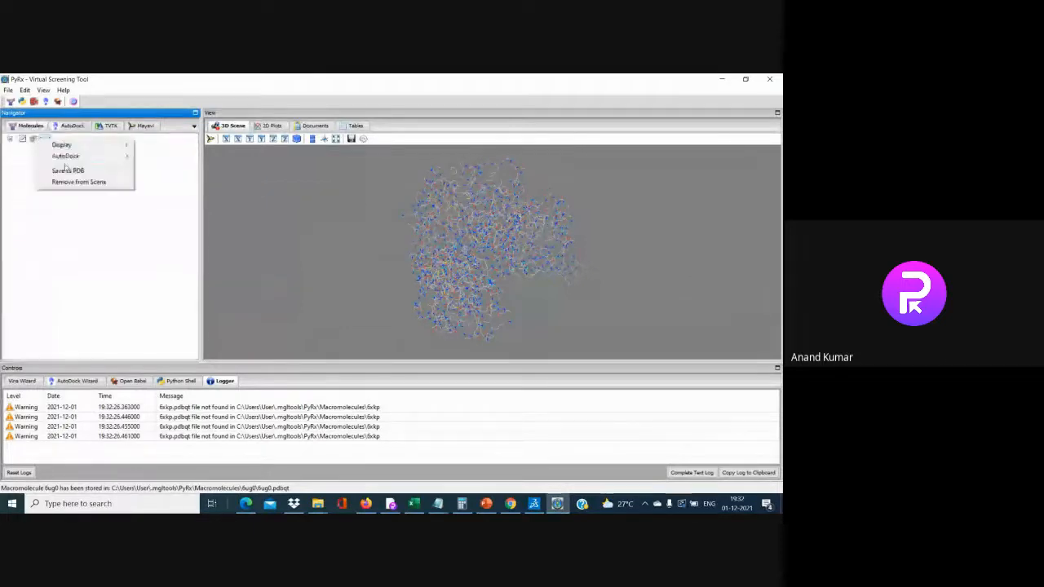
pyautogui.moveTo(67, 157)
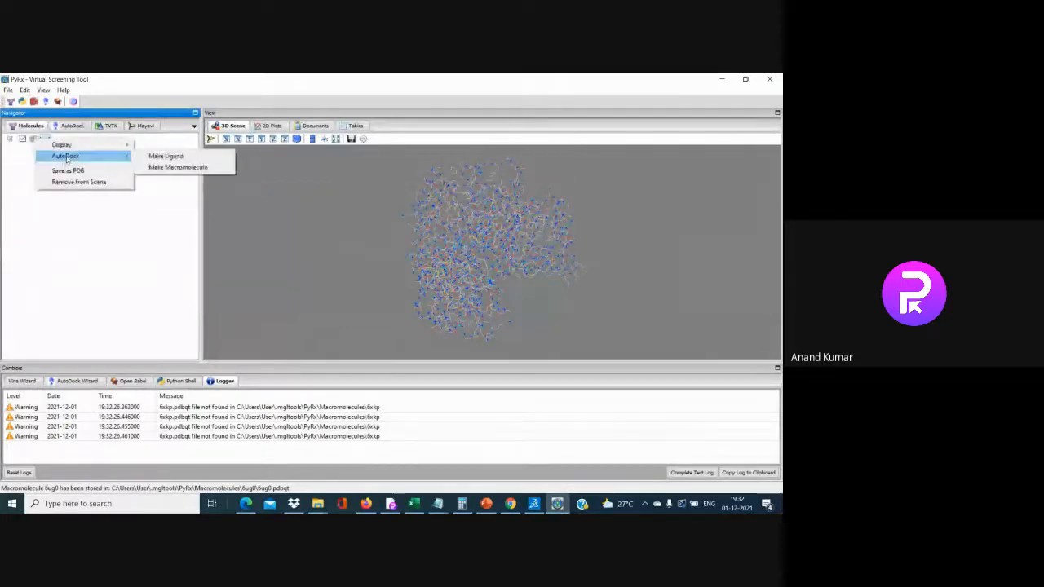
pyautogui.click(164, 168)
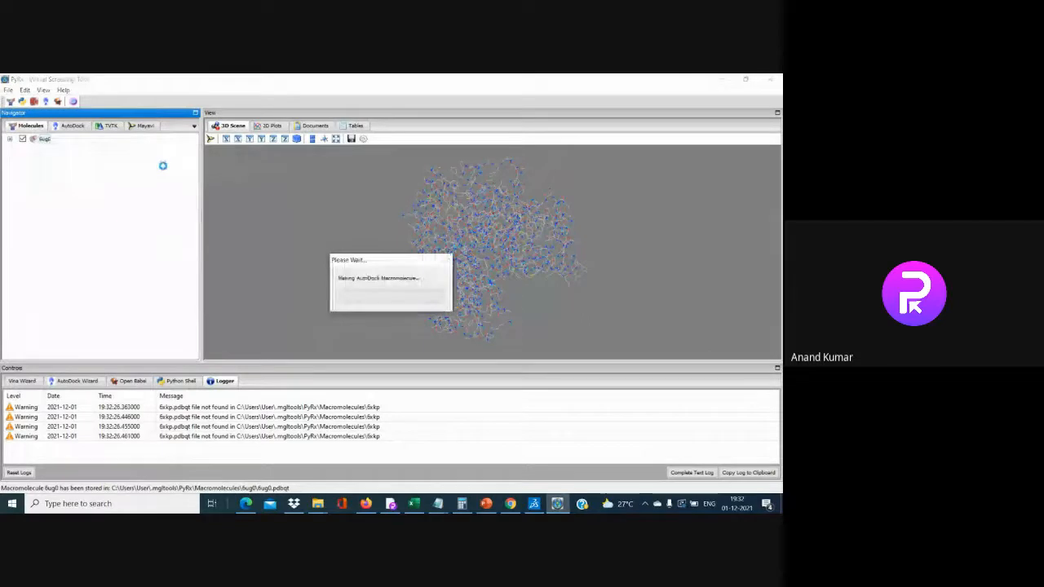
pyautogui.click(71, 127)
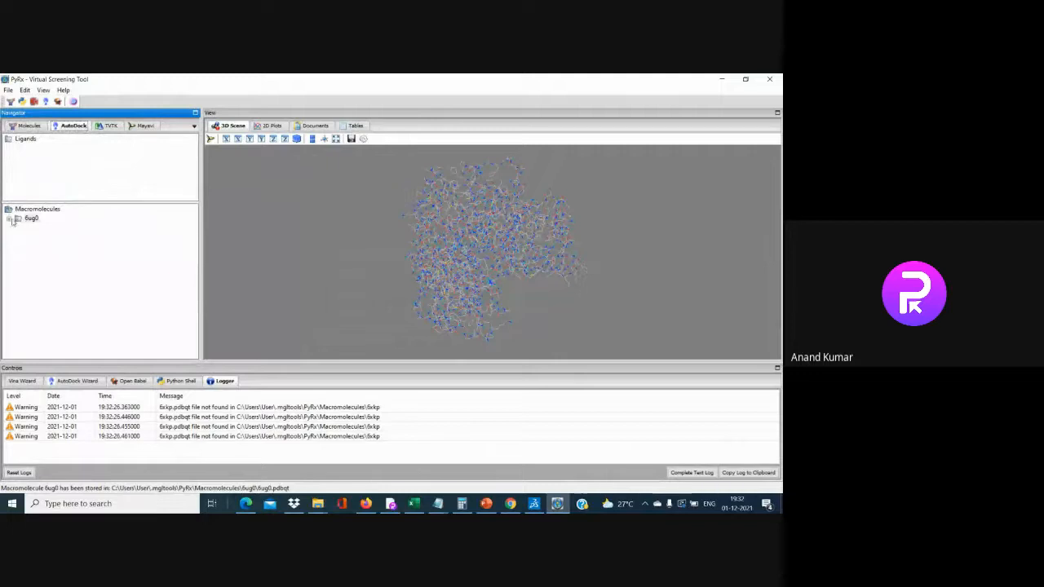
pyautogui.doubleClick(31, 219)
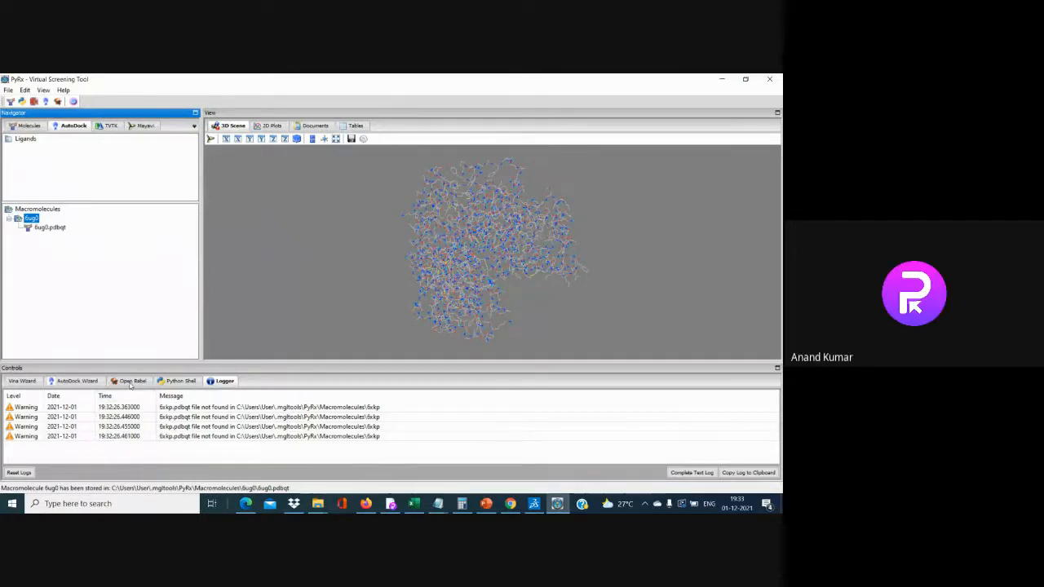
pyautogui.click(317, 503)
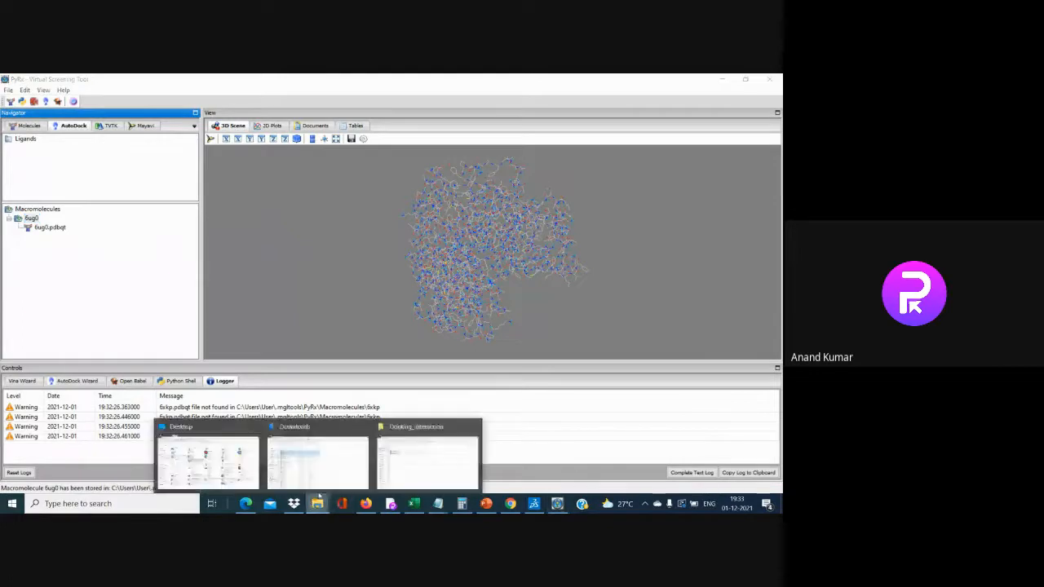
pyautogui.click(432, 464)
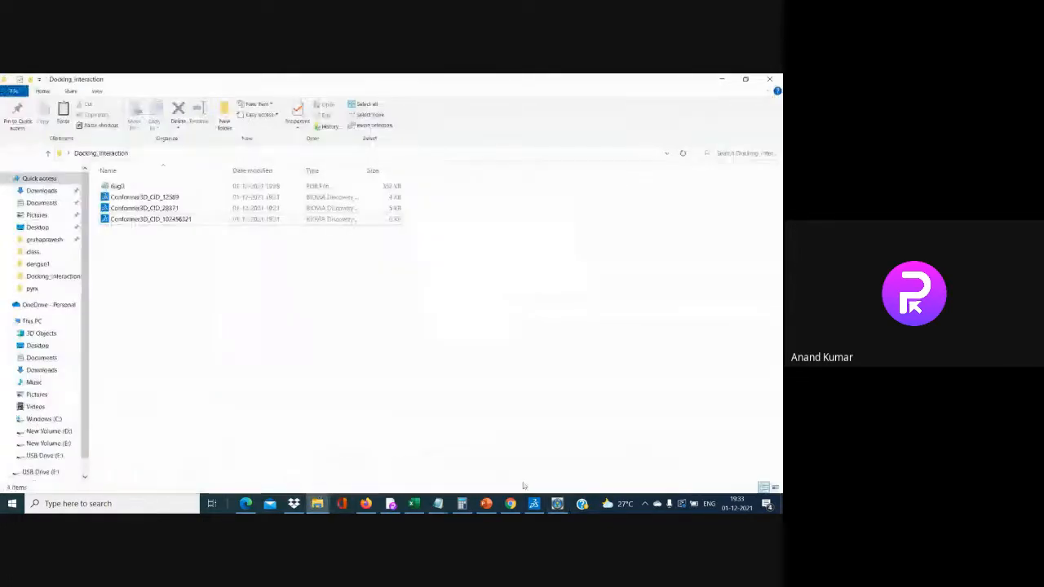
pyautogui.click(559, 506)
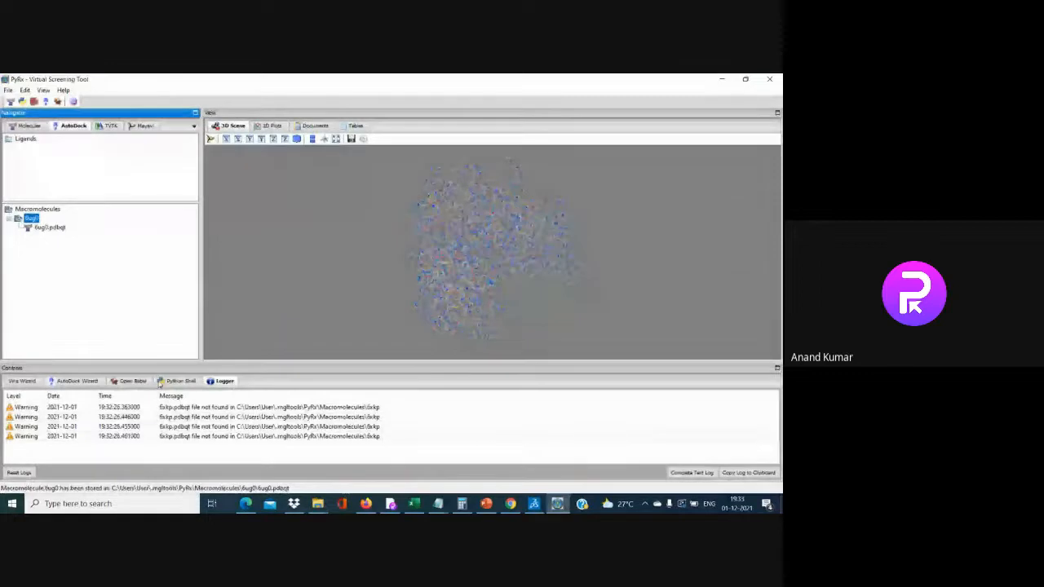
# Show the Open Babel panel with its empty ligand table
pyautogui.click(140, 382)
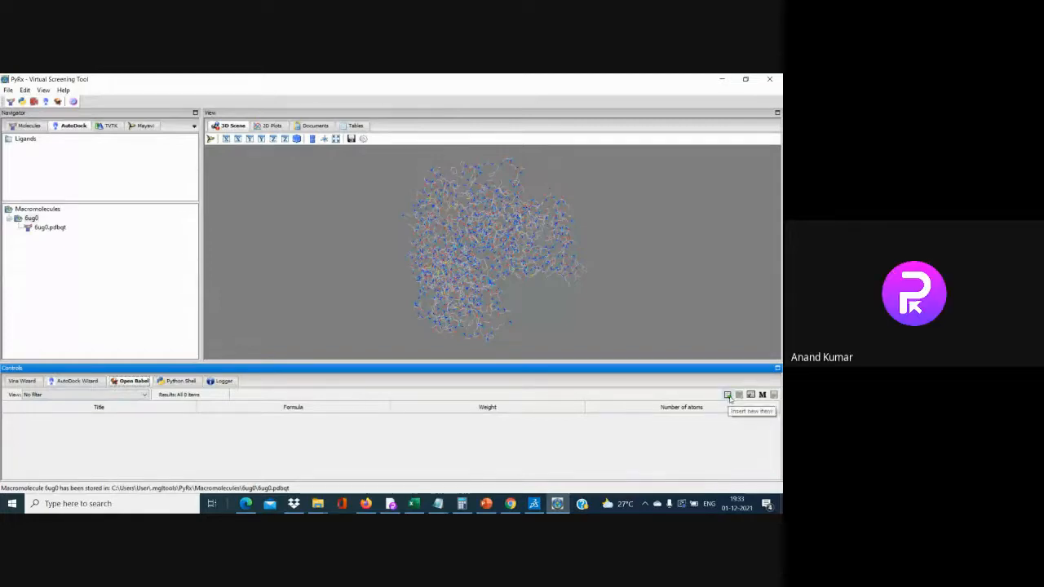
# Import Conformer3D_CID_12589 from Desktop > Docking_interaction into the Open Babel table
pyautogui.click(727, 395)
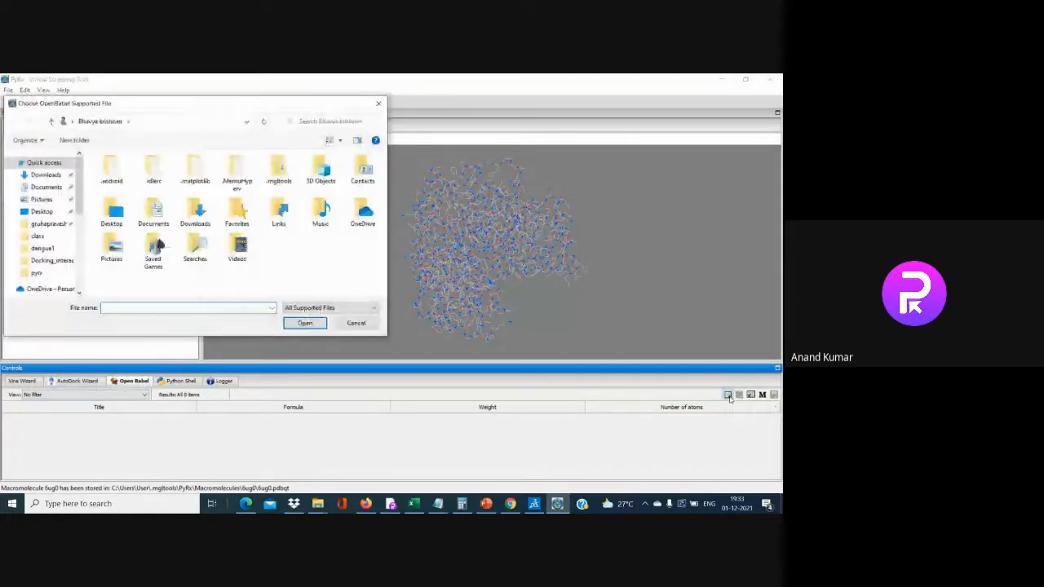
pyautogui.click(41, 211)
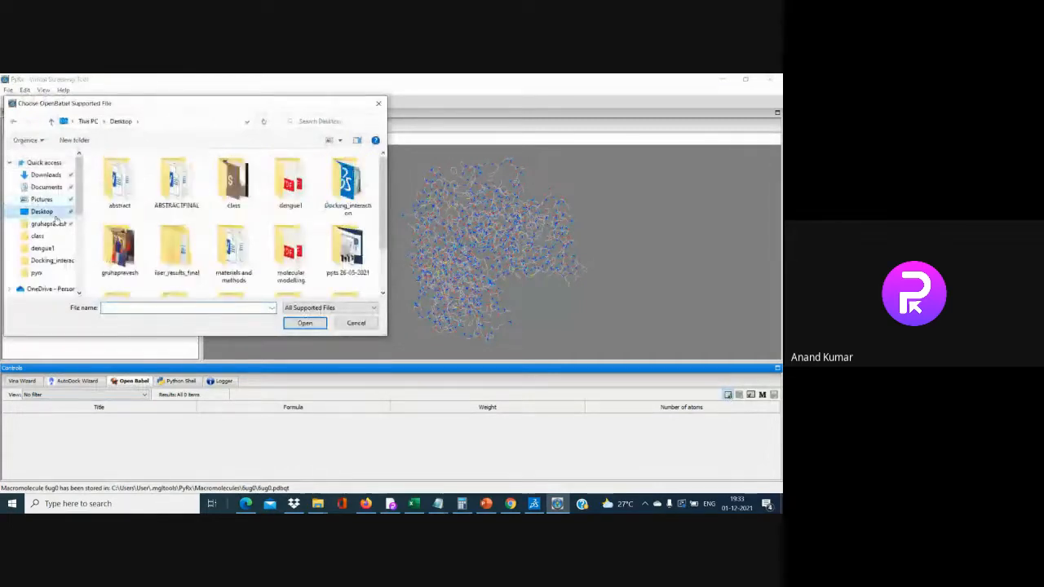
pyautogui.doubleClick(345, 184)
pyautogui.click(326, 180)
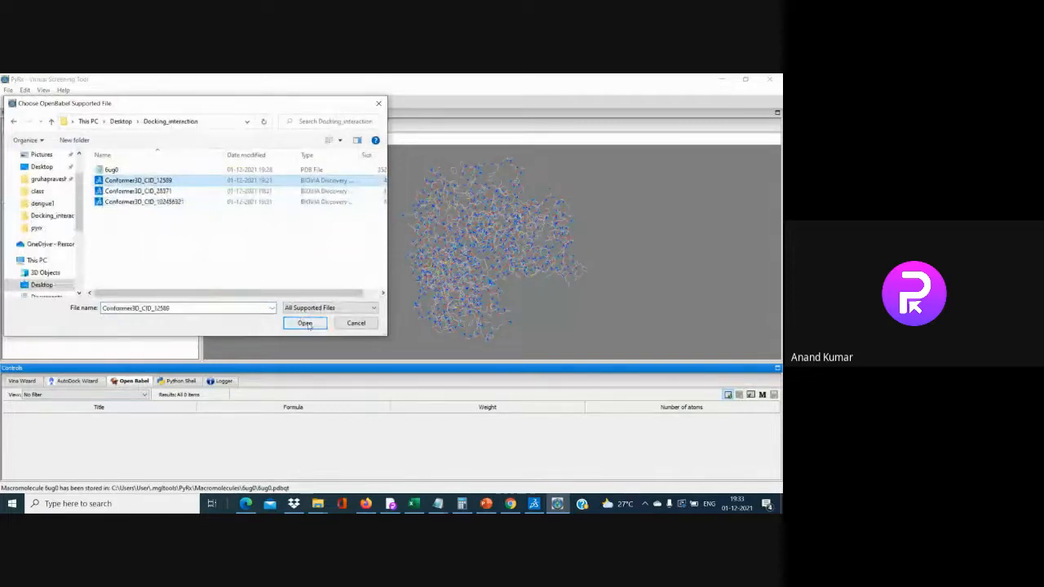
pyautogui.click(304, 323)
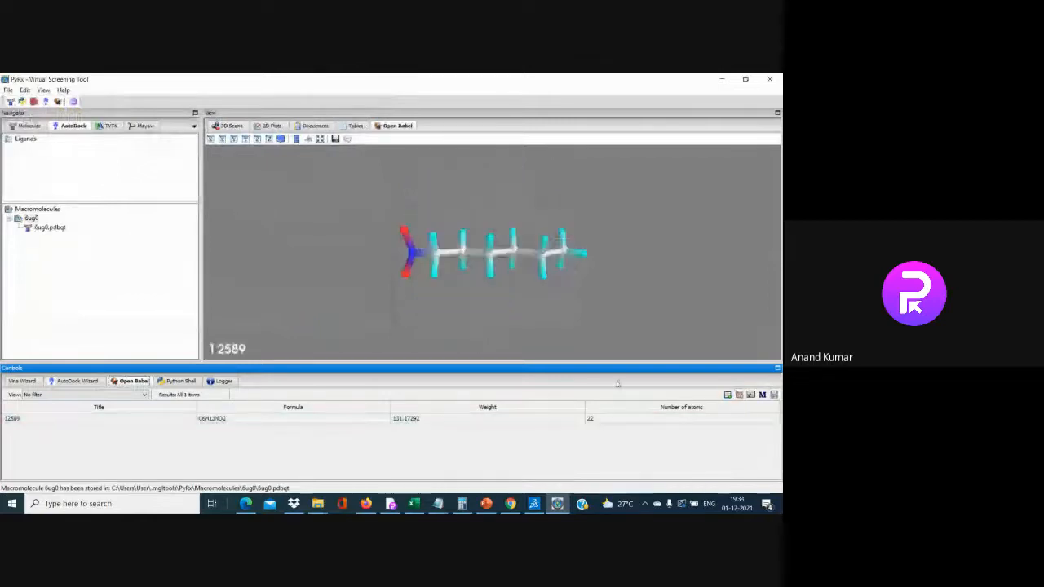
# Import ligands 28371 and 102456321 as well, and display them in the scene
pyautogui.click(727, 394)
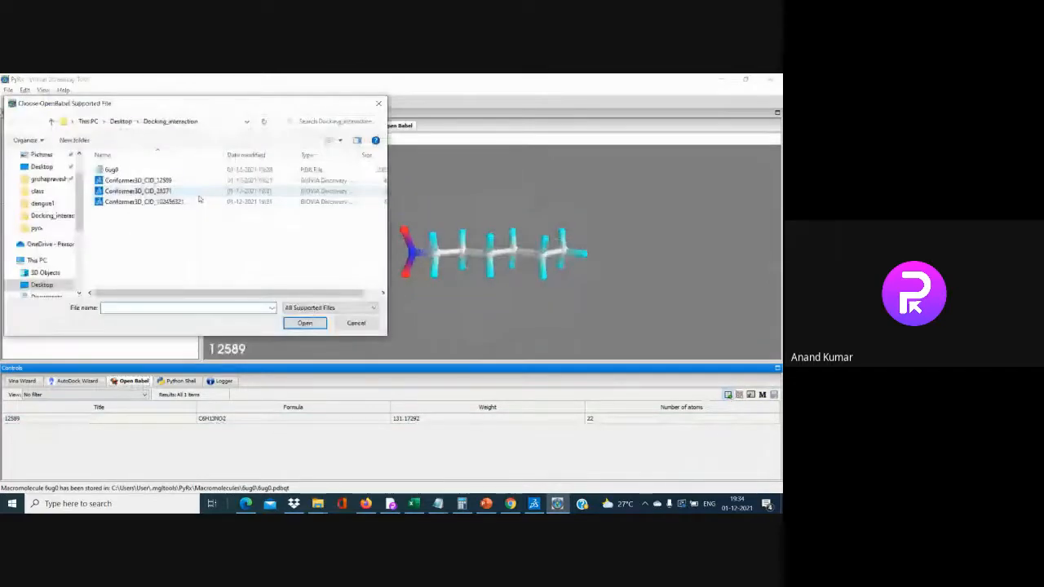
pyautogui.doubleClick(198, 193)
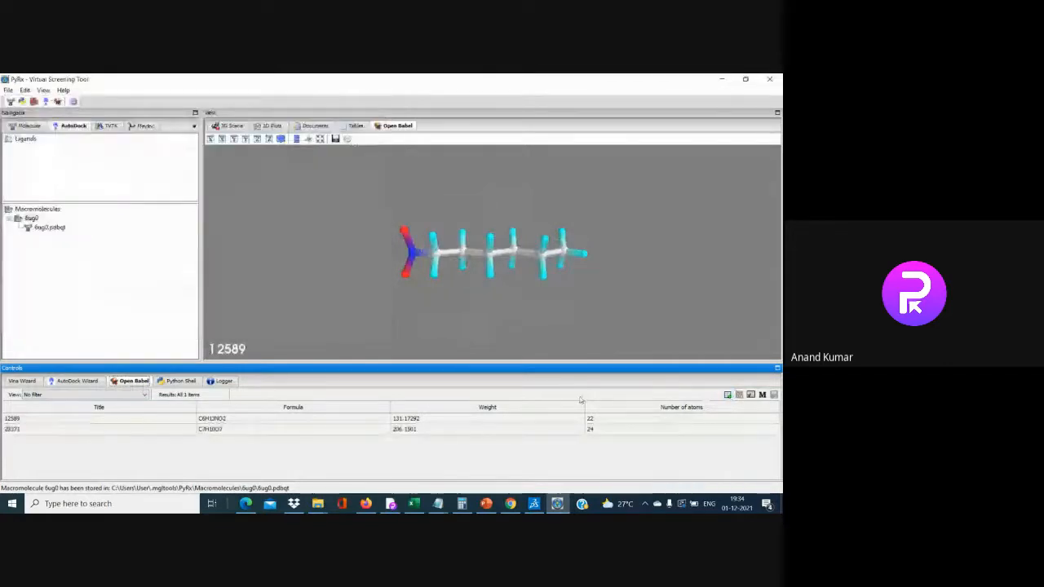
pyautogui.click(727, 395)
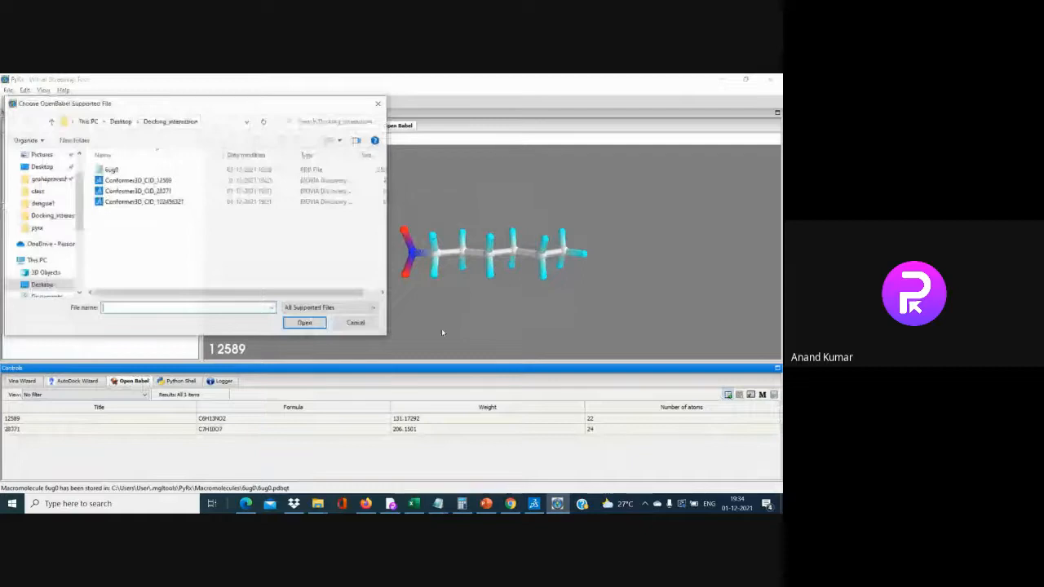
pyautogui.click(144, 202)
pyautogui.click(295, 324)
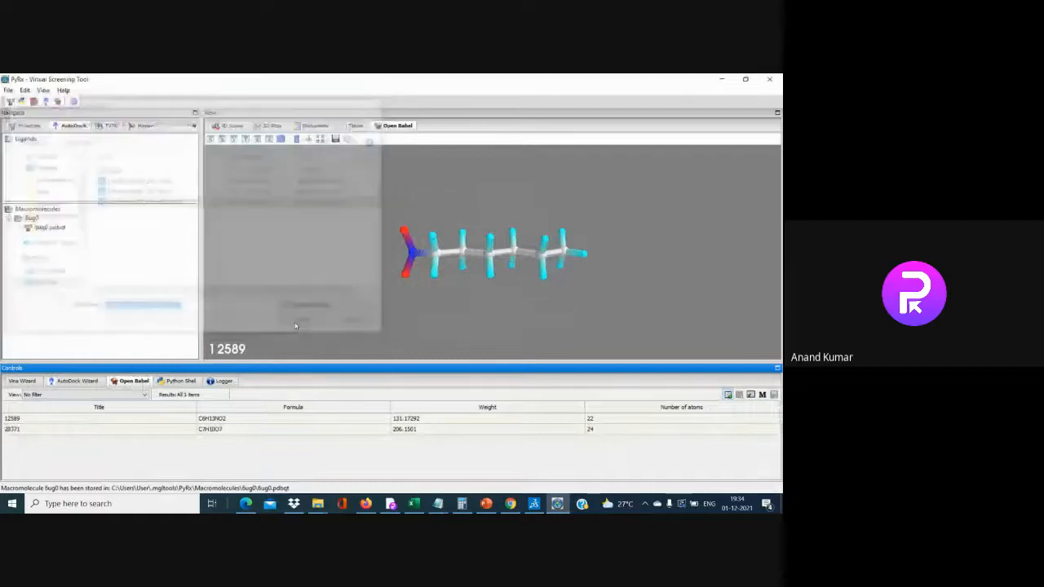
pyautogui.click(407, 419)
pyautogui.click(419, 429)
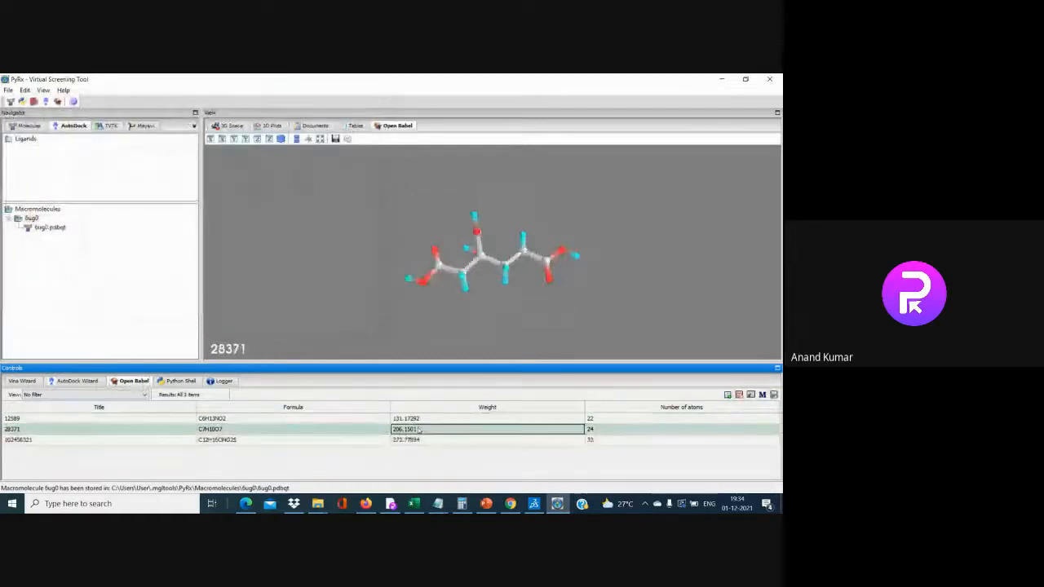
pyautogui.click(423, 440)
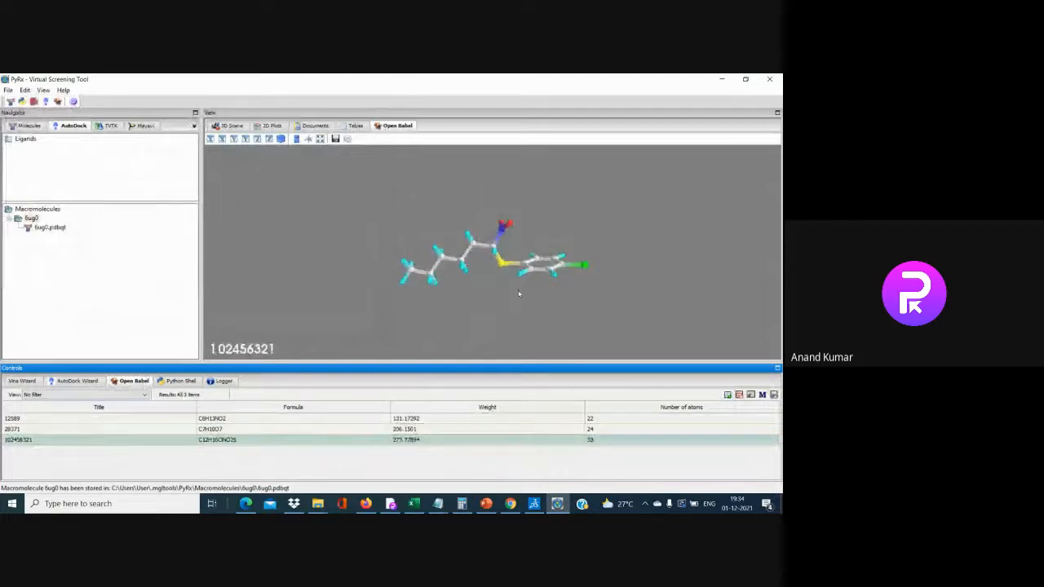
# Convert all three ligands (12589, 28371, 102456321) to AutoDock pdbqt ligands
pyautogui.moveTo(518, 293)
pyautogui.mouseDown()
pyautogui.moveTo(474, 197)
pyautogui.moveTo(529, 307)
pyautogui.mouseUp()
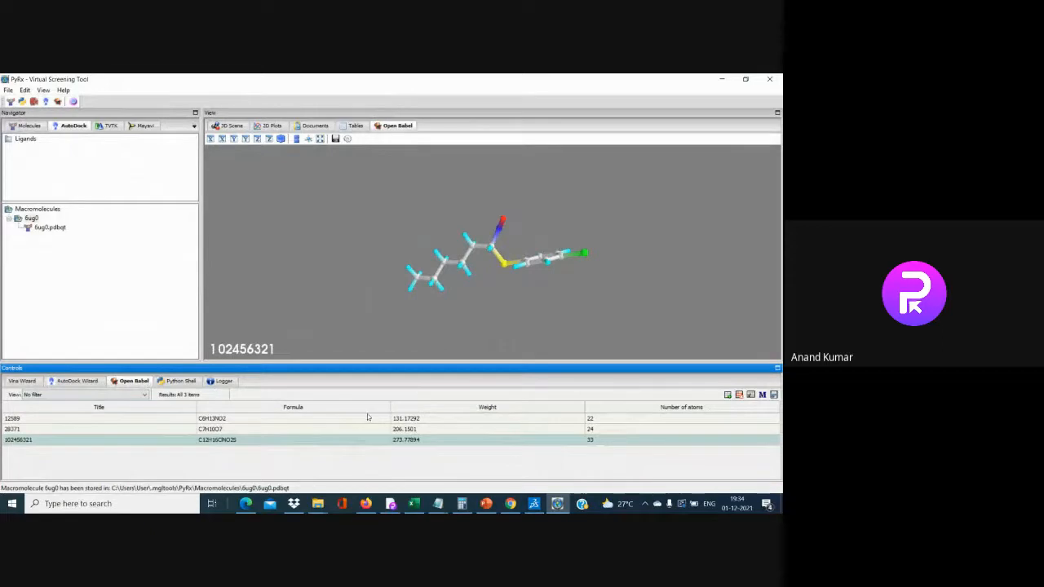
pyautogui.rightClick(413, 441)
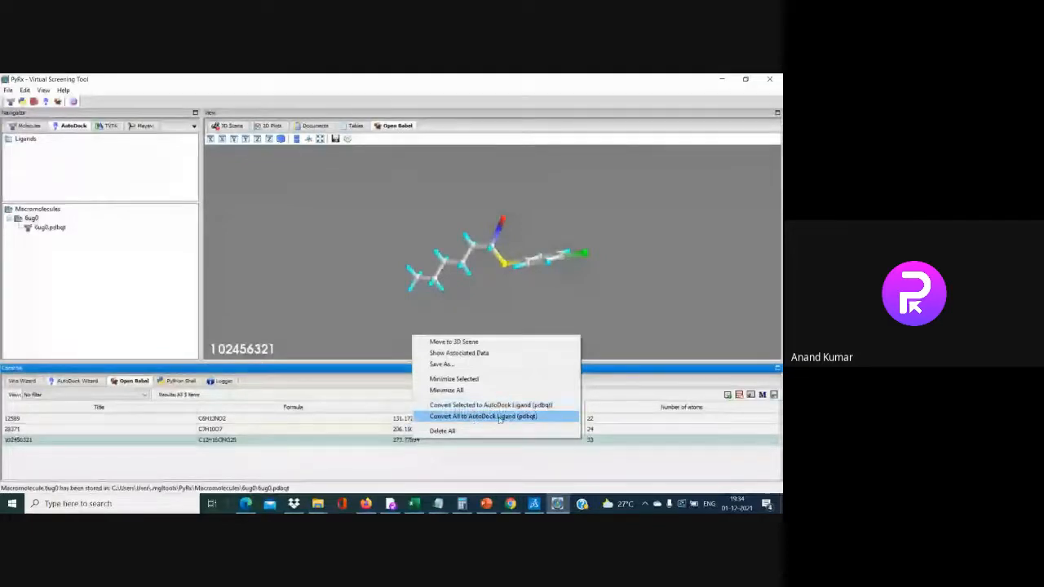
pyautogui.click(498, 417)
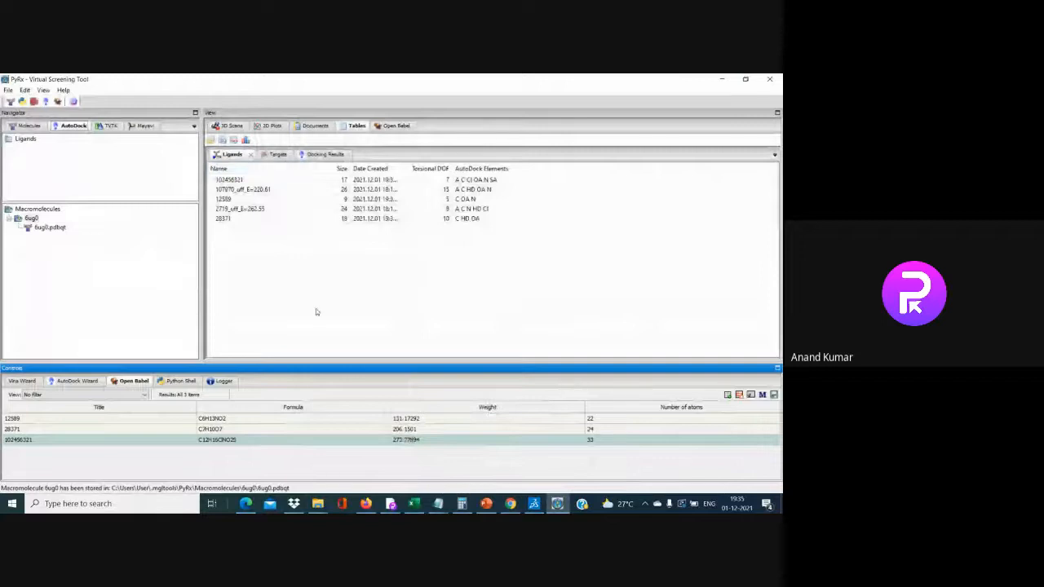
# Energy-minimize all three Open Babel ligands and select Ligands in the AutoDock list
pyautogui.rightClick(413, 418)
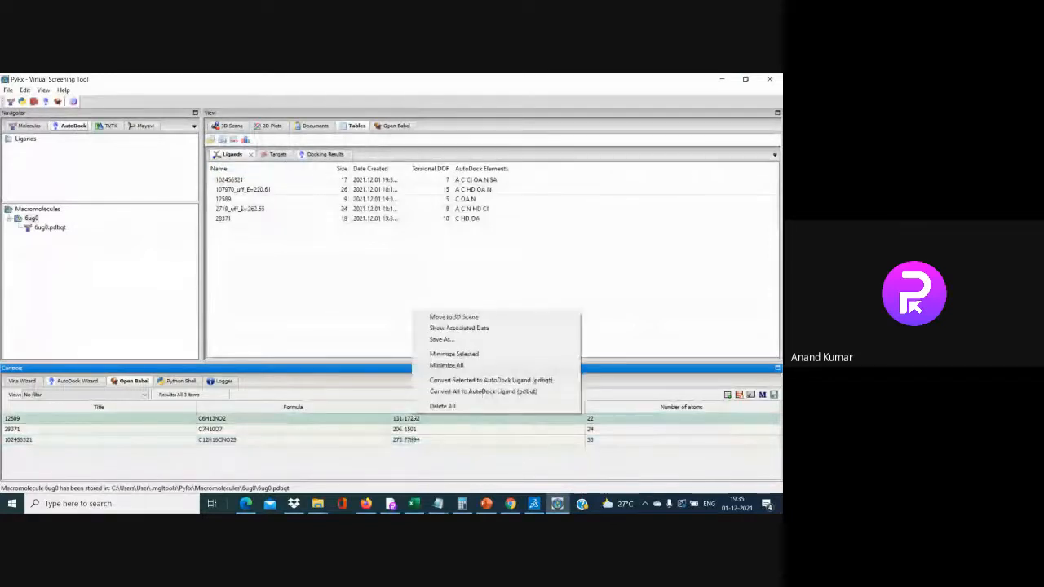
pyautogui.click(446, 365)
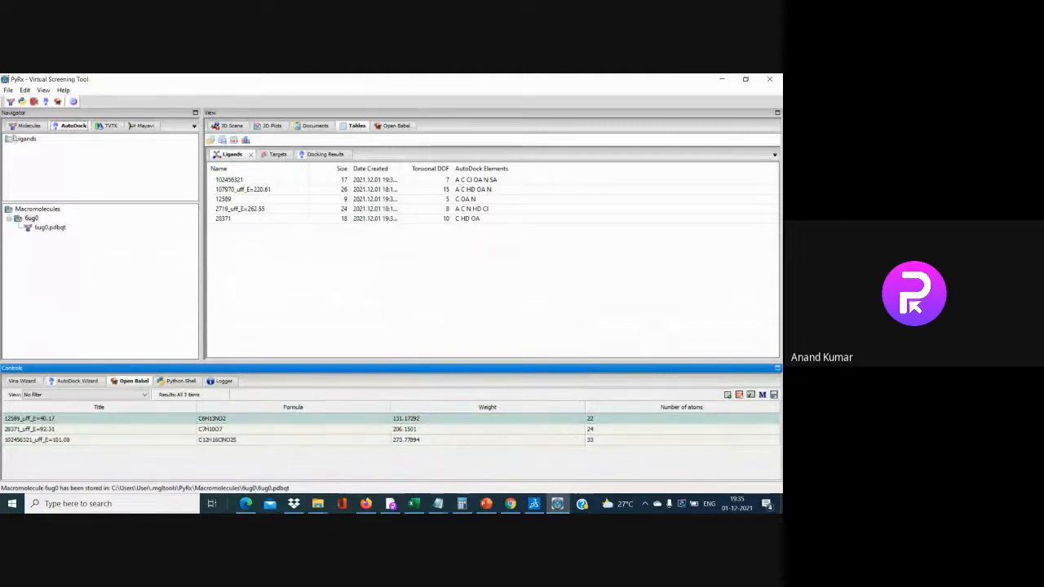
pyautogui.click(16, 126)
pyautogui.click(71, 125)
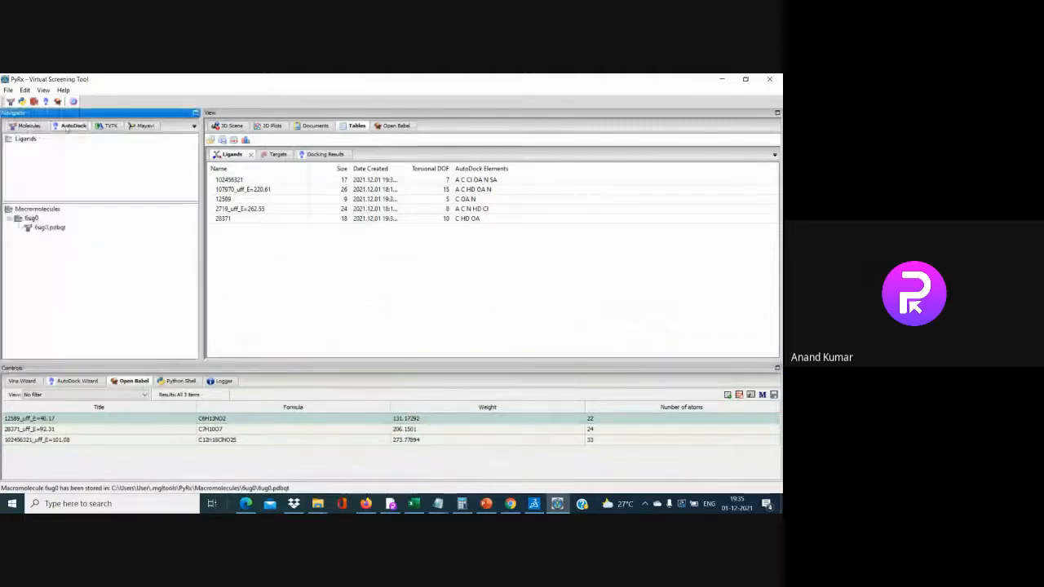
pyautogui.click(24, 139)
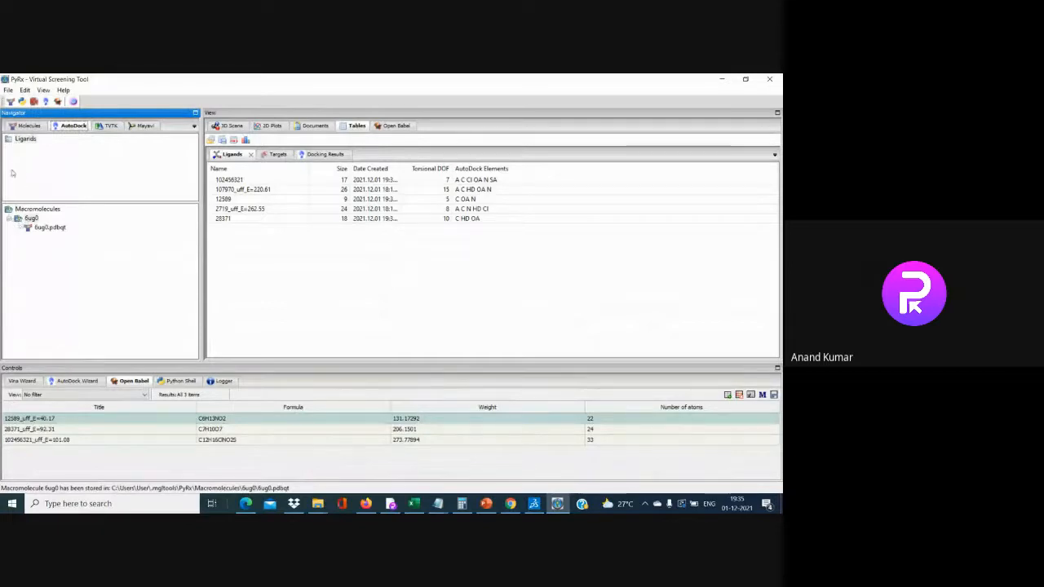
# Expand Ligands to list the three pdbqt files and start the AutoDock Wizard
pyautogui.click(24, 126)
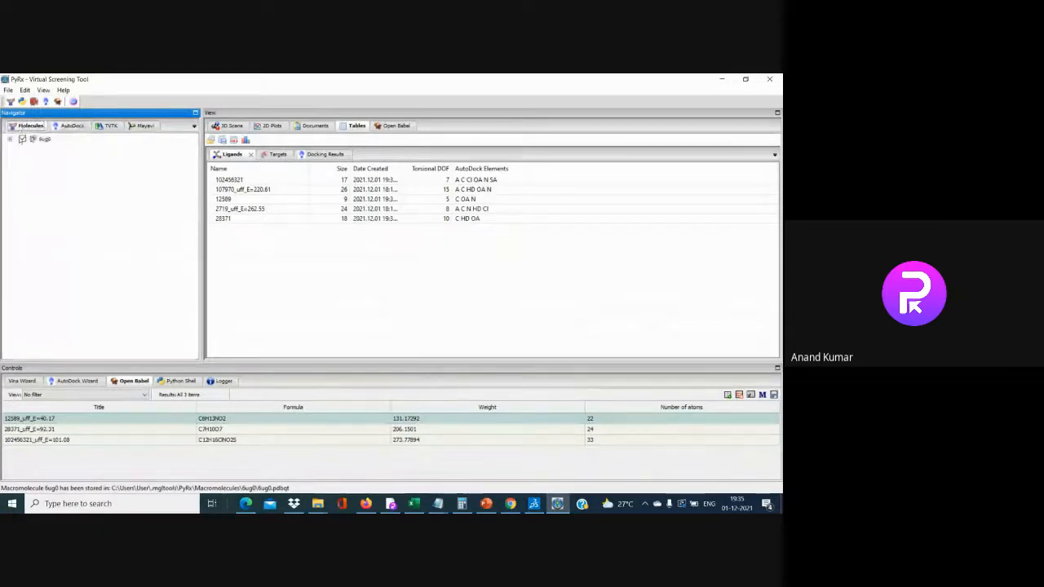
pyautogui.click(10, 140)
pyautogui.click(9, 140)
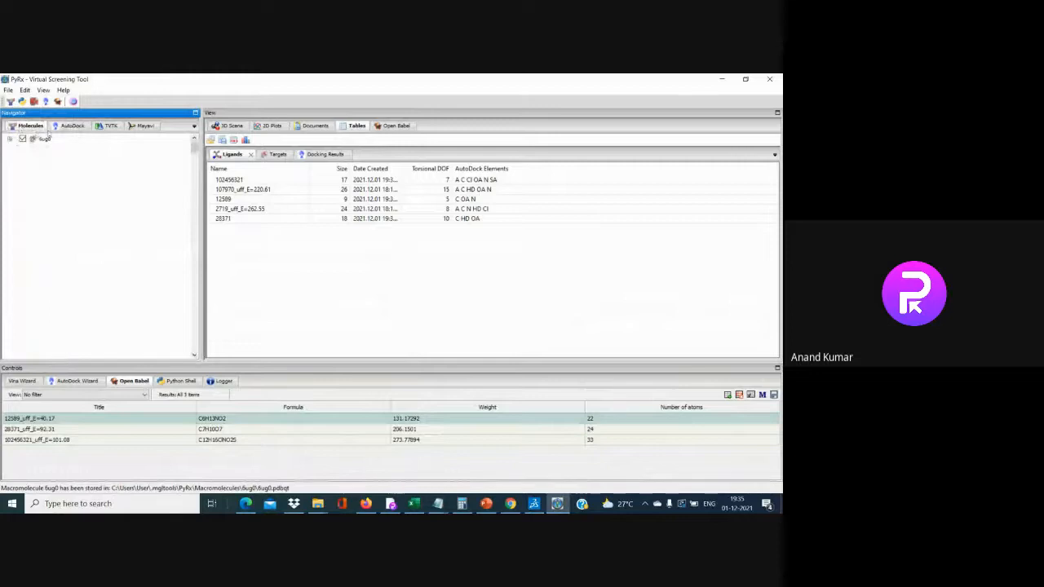
pyautogui.click(72, 126)
pyautogui.doubleClick(24, 140)
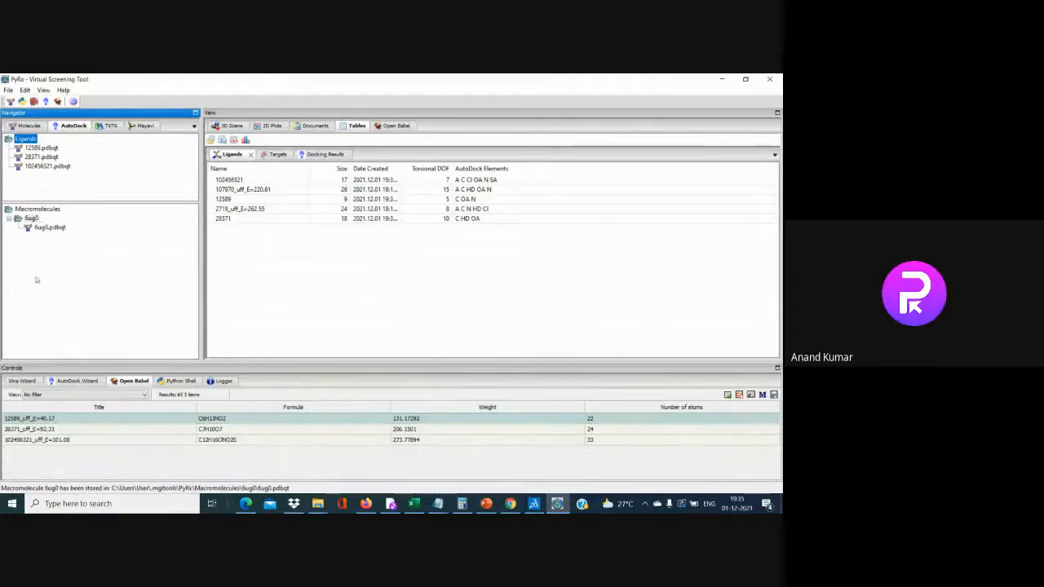
pyautogui.click(55, 381)
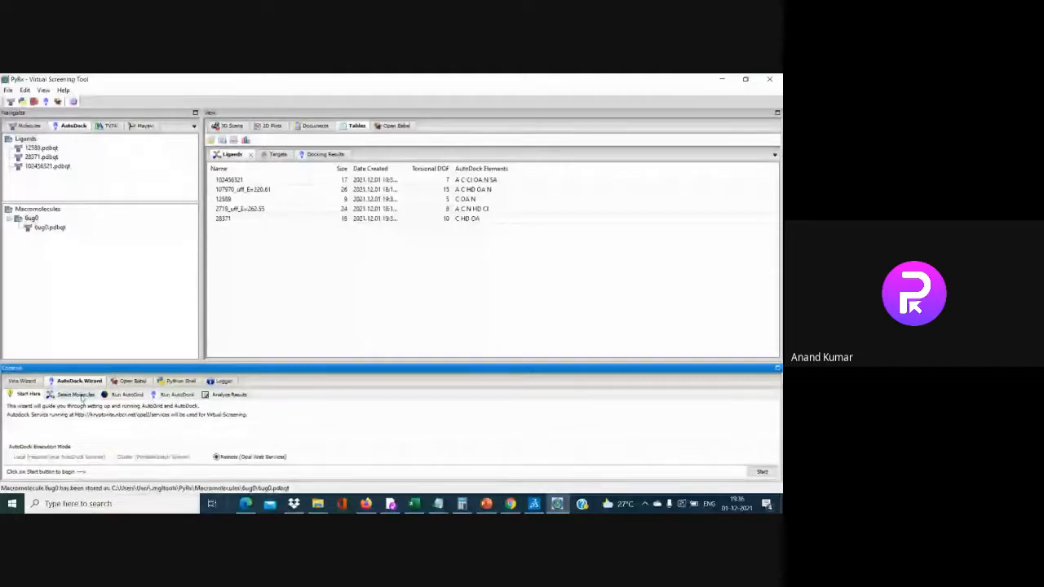
# Advance the AutoDock wizard to molecule selection and select the three ligands plus 6ug0.pdbqt
pyautogui.click(76, 394)
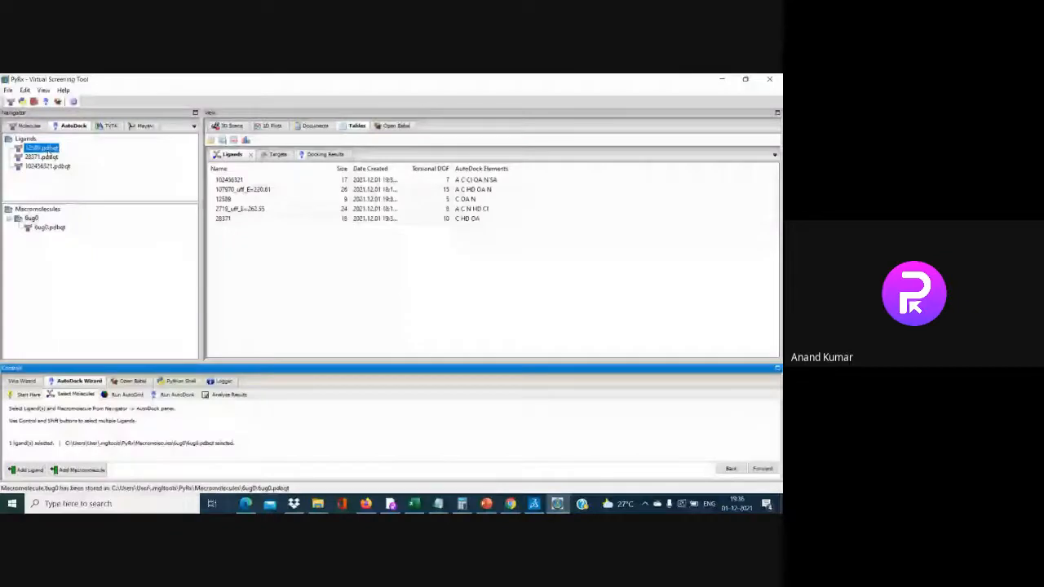
pyautogui.keyDown('shift'); pyautogui.click(47, 166); pyautogui.keyUp('shift')
pyautogui.click(51, 229)
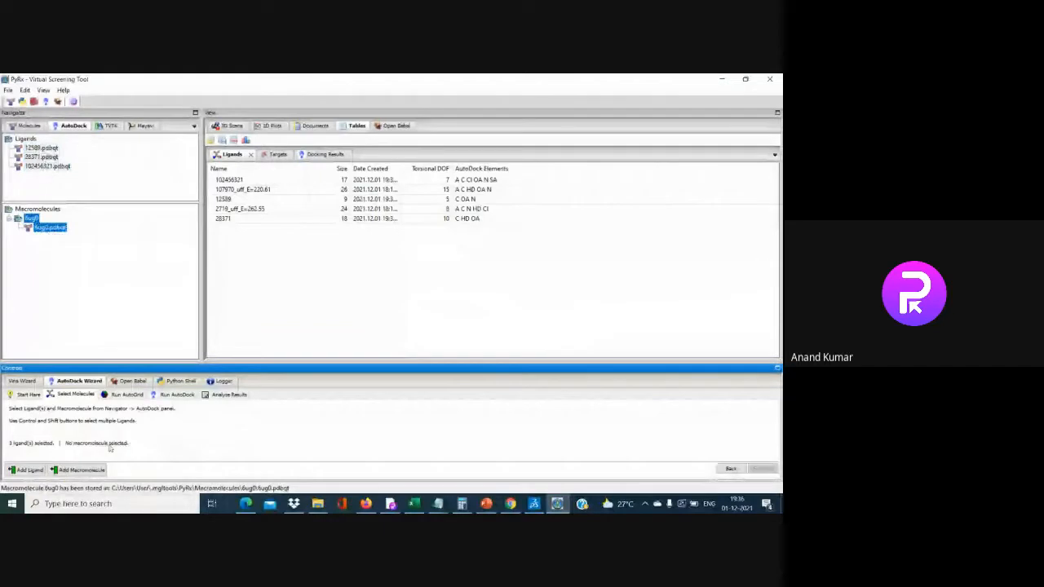
pyautogui.keyDown('ctrl'); pyautogui.click(27, 149); pyautogui.keyUp('ctrl')
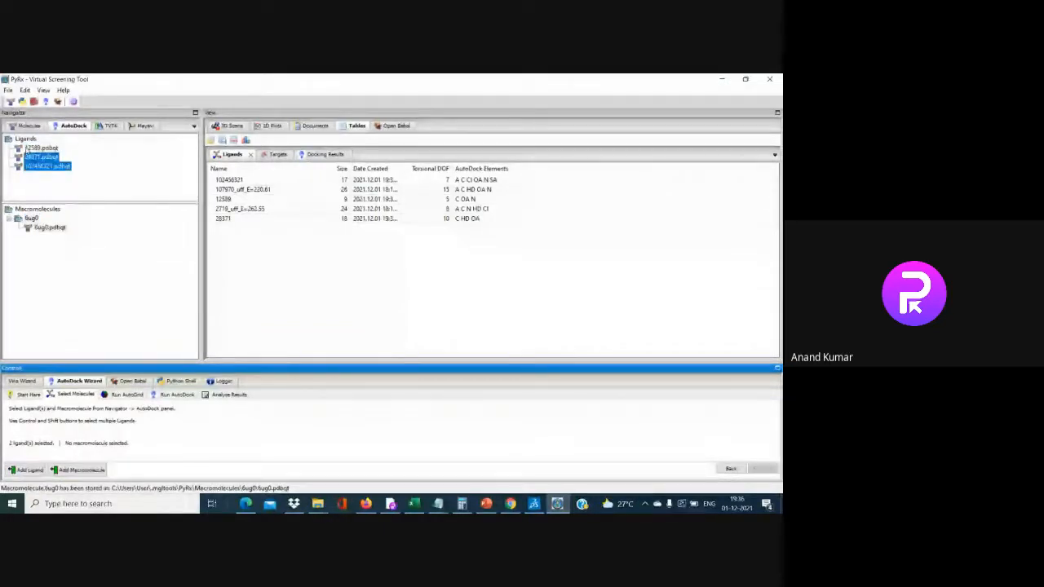
pyautogui.keyDown('ctrl'); pyautogui.click(29, 149); pyautogui.keyUp('ctrl')
pyautogui.click(50, 228)
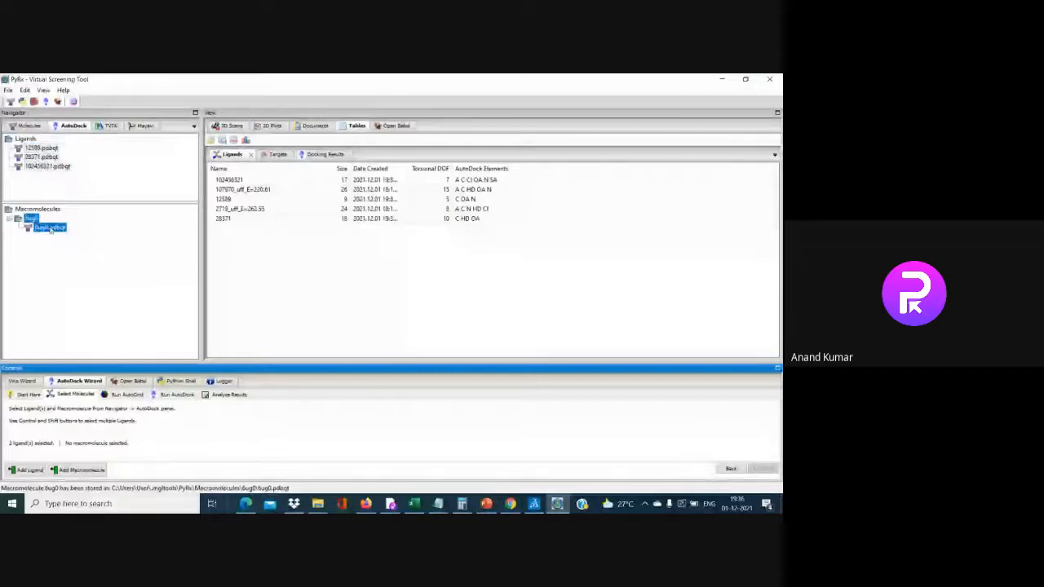
# Cancel adding a ligand, reselect 12589 and 6ug0.pdbqt, and restart the molecule-selection page
pyautogui.click(28, 470)
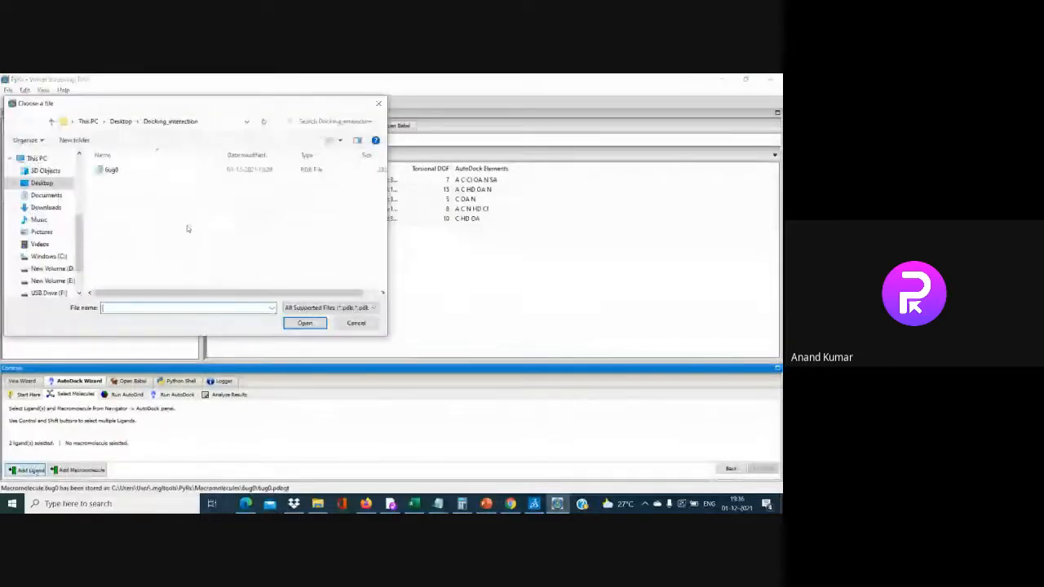
pyautogui.press('Escape')
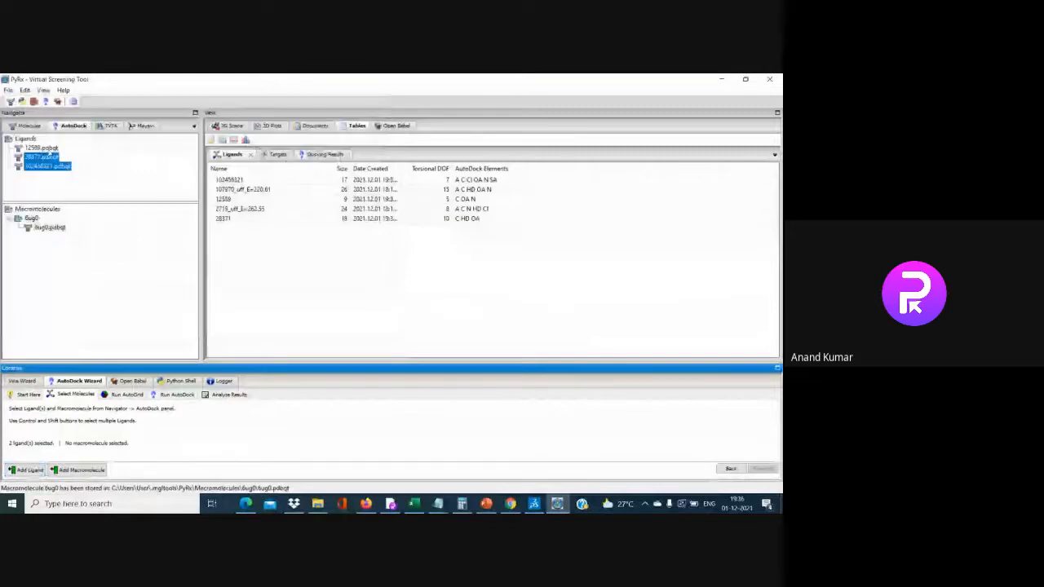
pyautogui.keyDown('ctrl'); pyautogui.click(45, 147); pyautogui.keyUp('ctrl')
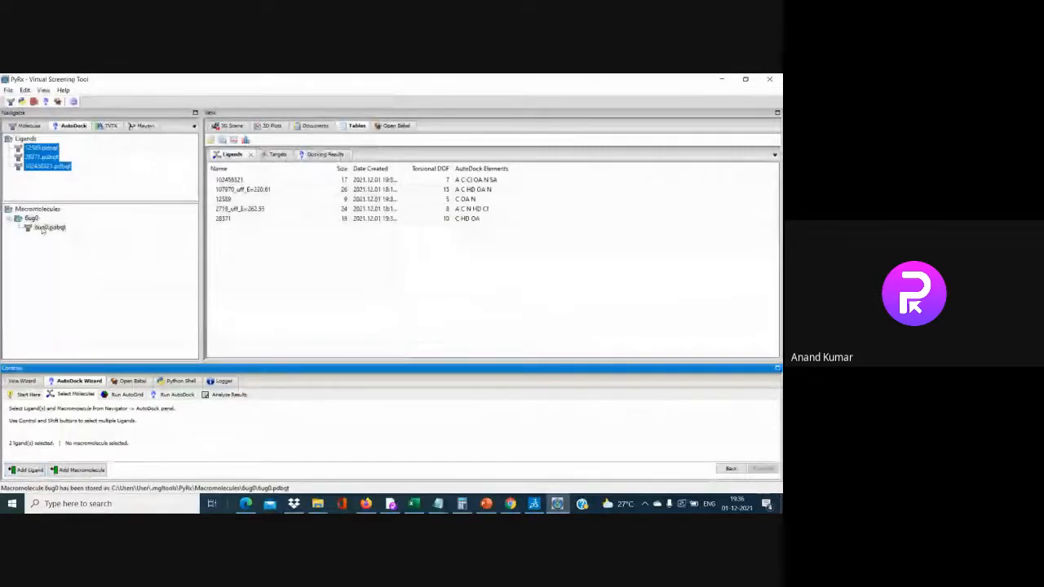
pyautogui.click(49, 228)
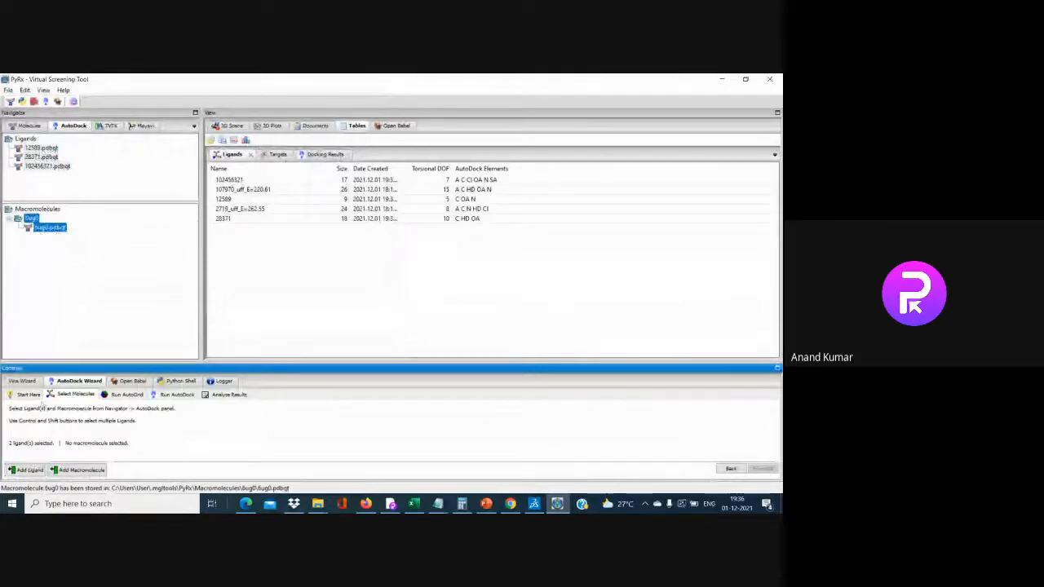
pyautogui.click(33, 395)
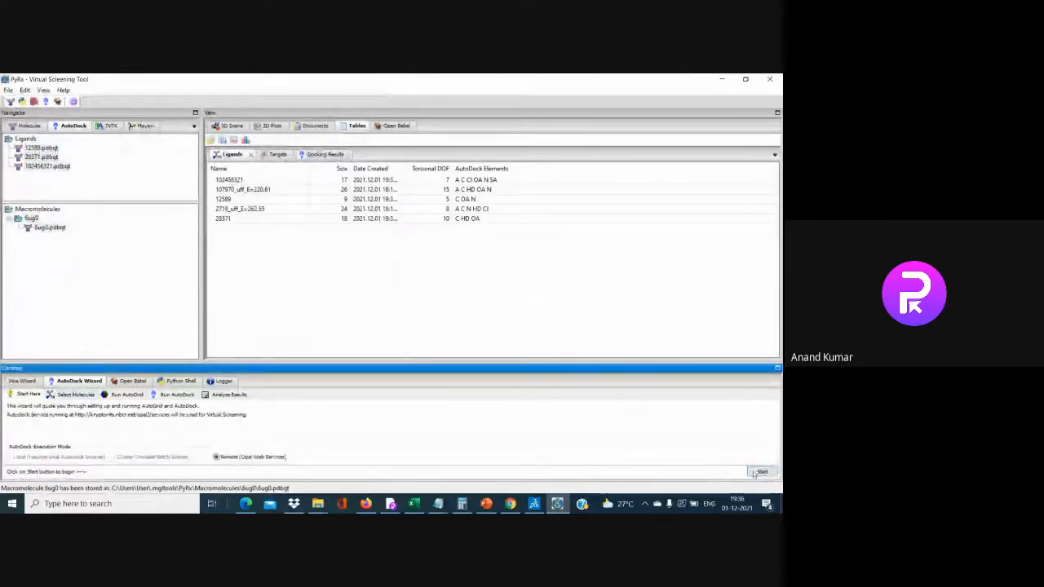
pyautogui.click(76, 393)
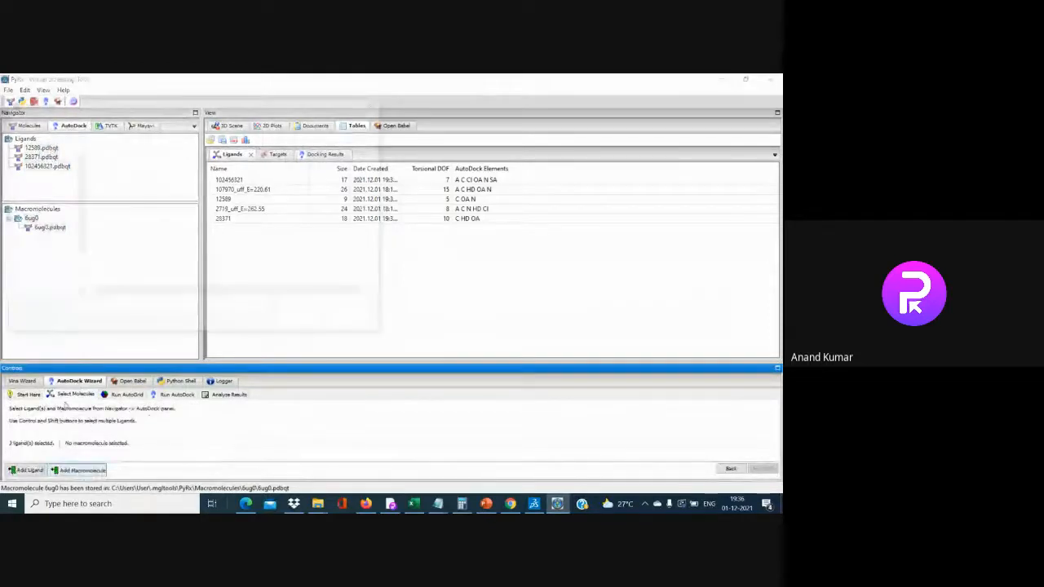
# Load the 6ug0 structure again as a macromolecule and dismiss the error traceback window
pyautogui.click(79, 470)
pyautogui.click(111, 169)
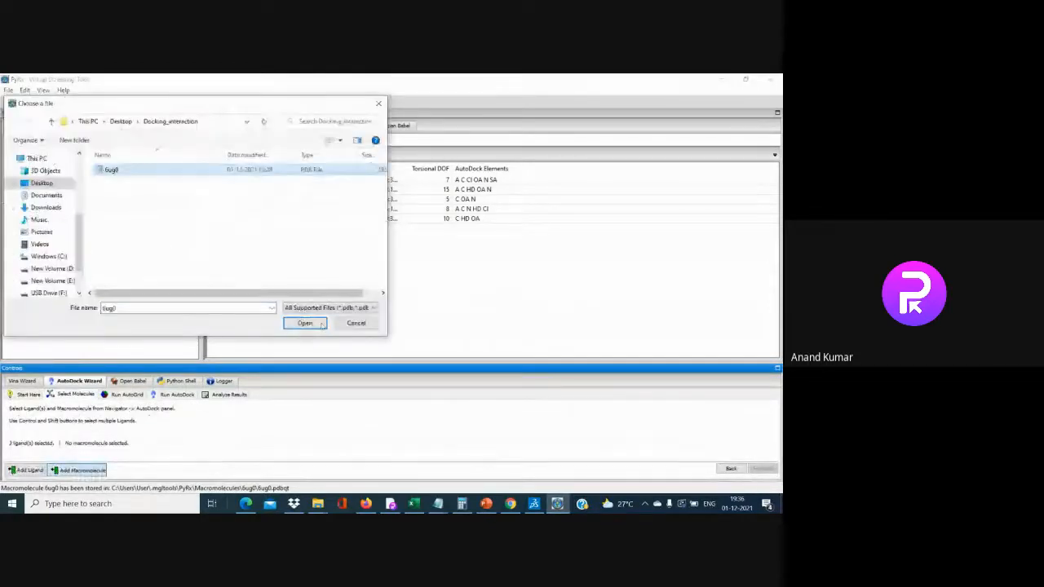
pyautogui.click(318, 325)
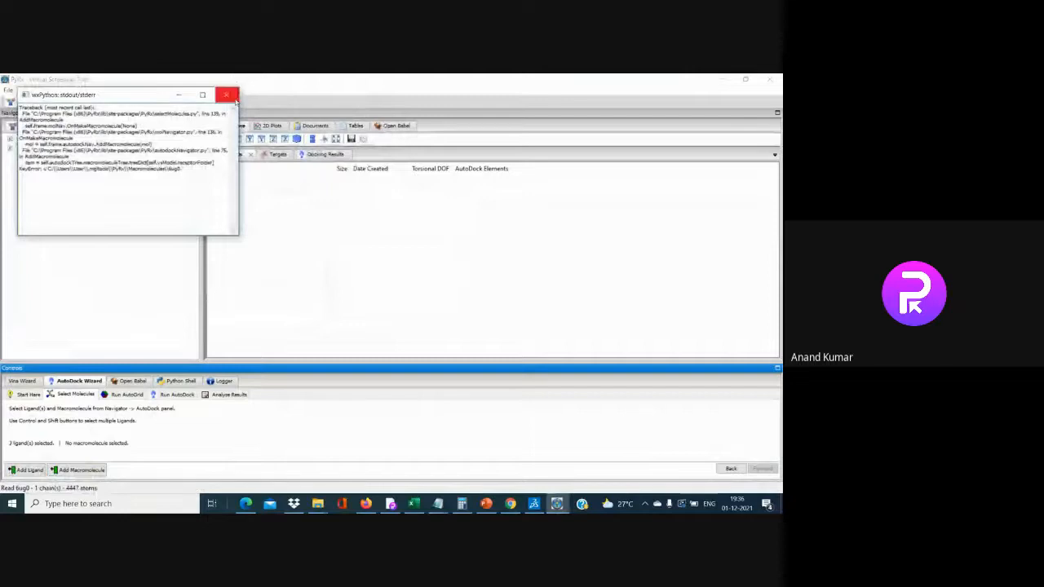
pyautogui.click(226, 95)
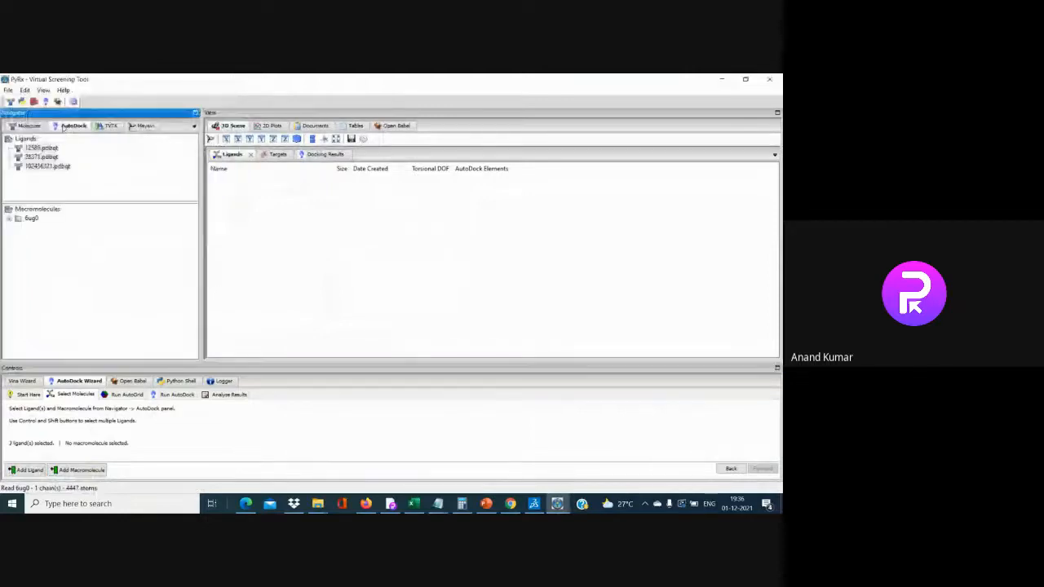
# Expand 6ug0, select its first 6ug0.pdbqt entry, and select the whole Ligands group
pyautogui.click(36, 219)
pyautogui.click(10, 218)
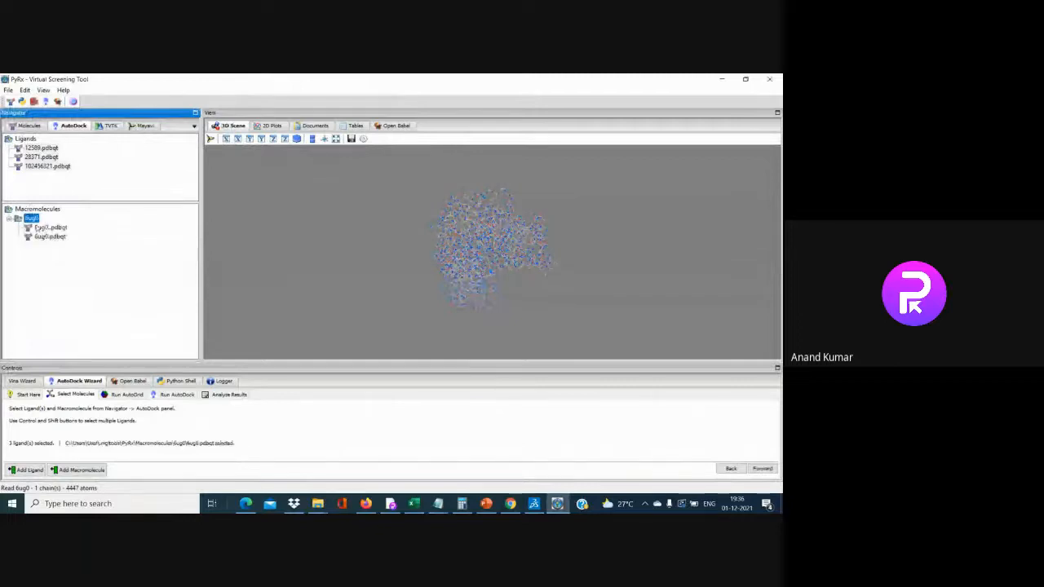
pyautogui.click(39, 229)
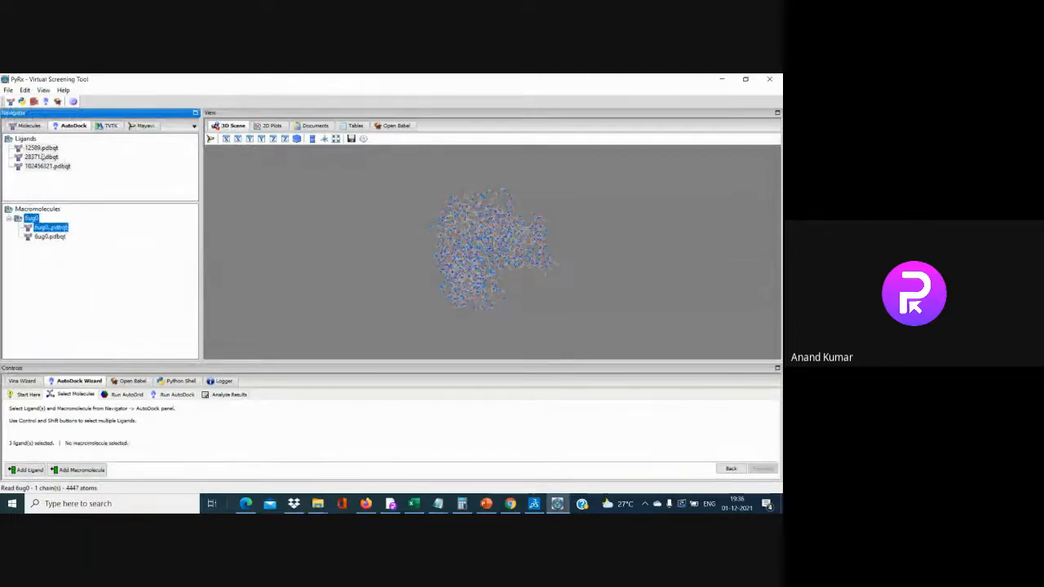
pyautogui.keyDown('ctrl'); pyautogui.click(41, 149); pyautogui.keyUp('ctrl')
pyautogui.keyDown('ctrl'); pyautogui.click(35, 140); pyautogui.keyUp('ctrl')
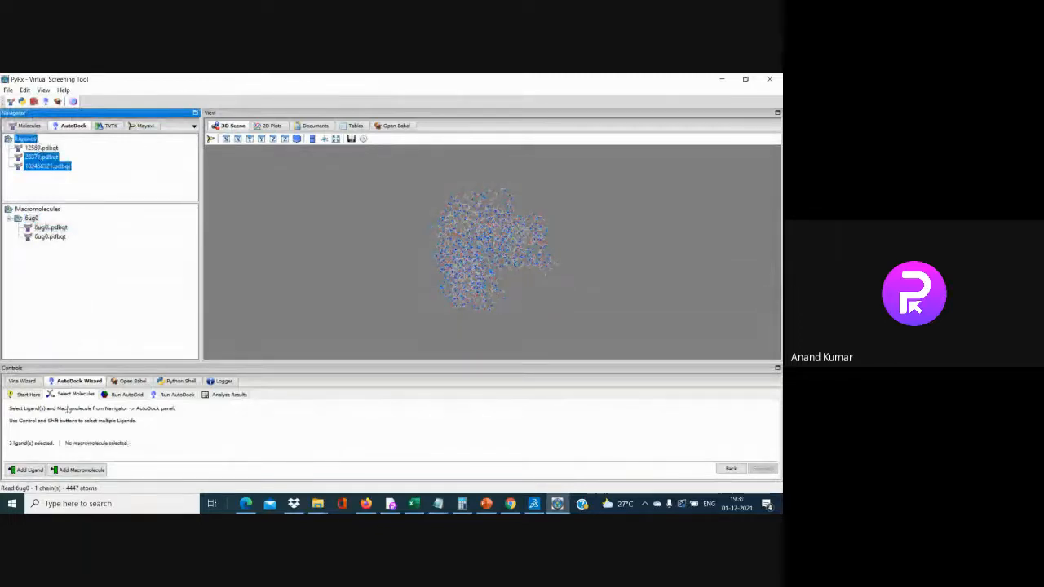
# In the Vina wizard, select ligands 12589, 28371, 102456321 and 6ug0.pdbqt, then reach Run Vina
pyautogui.click(27, 381)
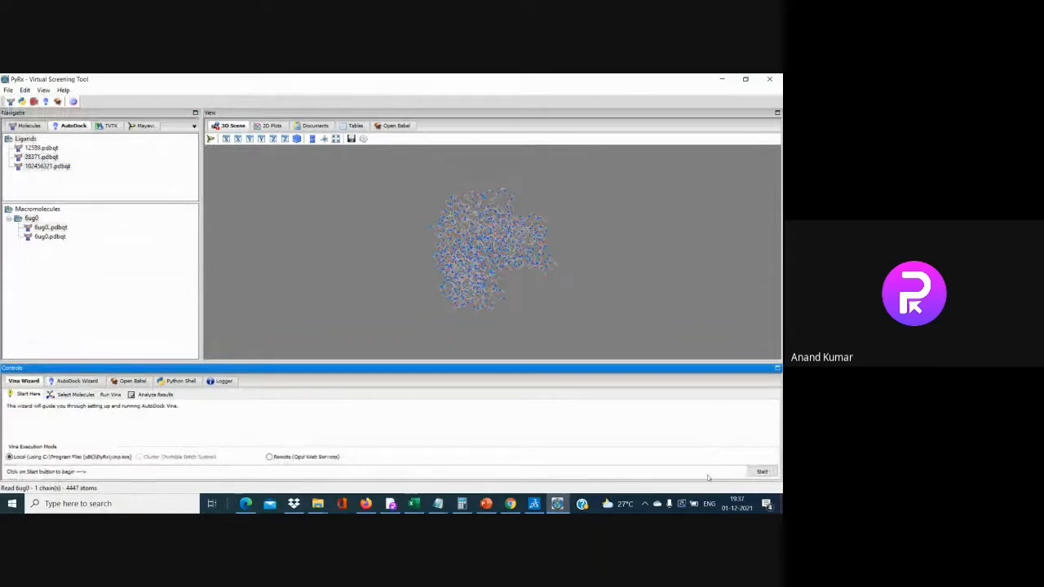
pyautogui.click(762, 471)
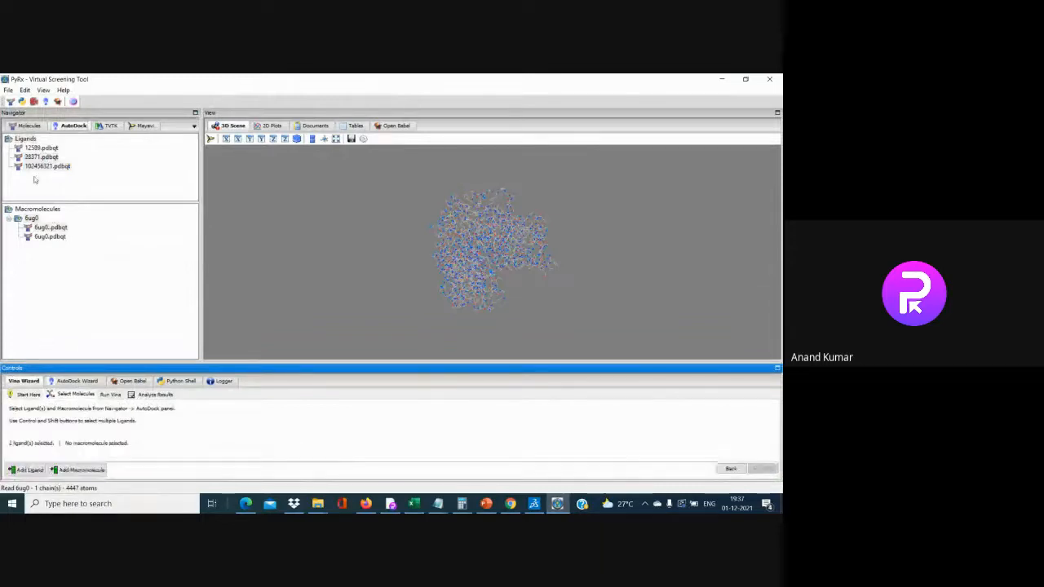
pyautogui.keyDown('shift'); pyautogui.click(29, 139); pyautogui.keyUp('shift')
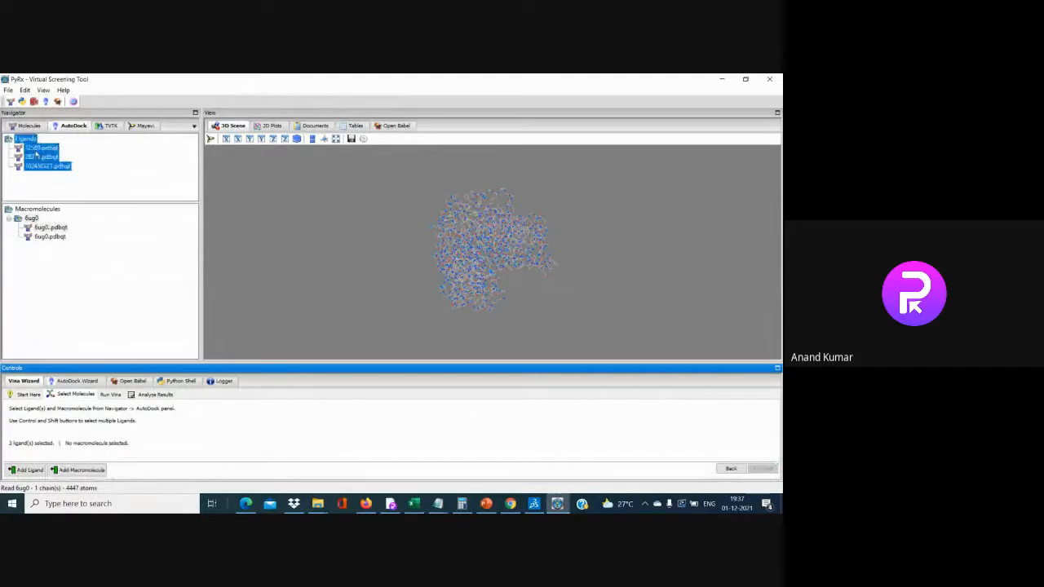
pyautogui.click(57, 232)
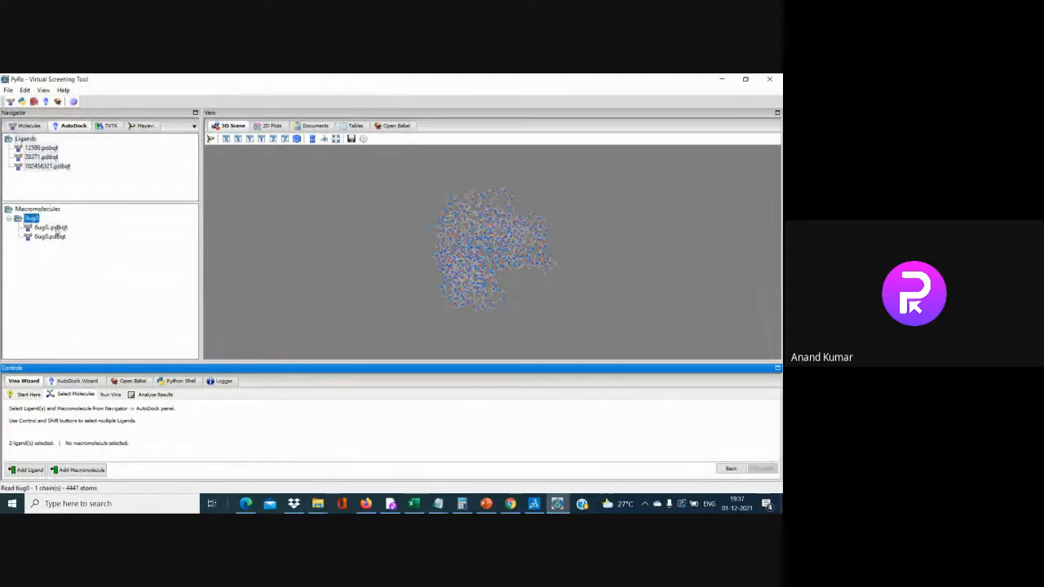
pyautogui.keyDown('shift'); pyautogui.click(57, 231); pyautogui.keyUp('shift')
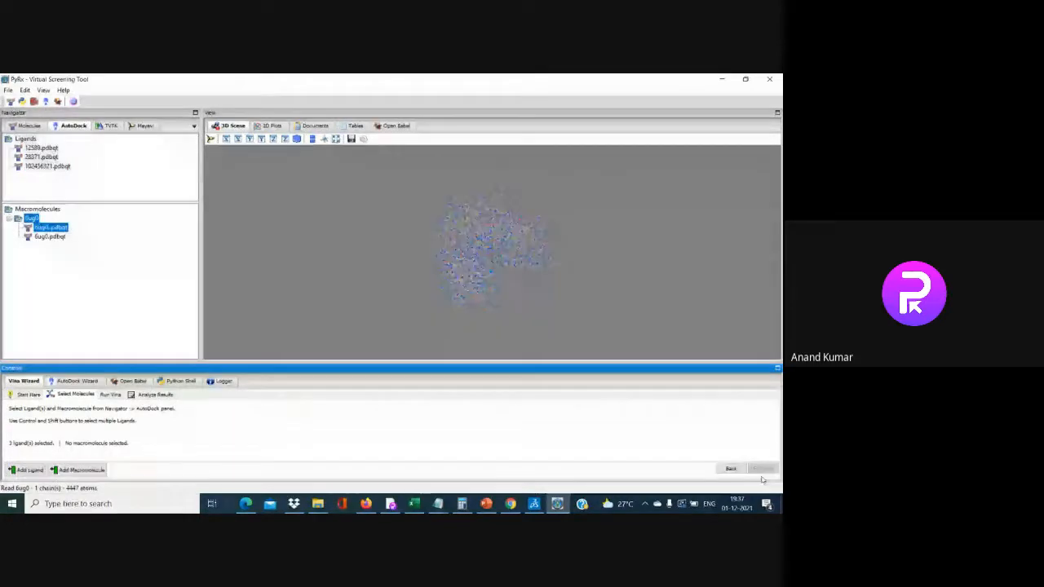
pyautogui.keyDown('ctrl'); pyautogui.click(39, 149); pyautogui.keyUp('ctrl')
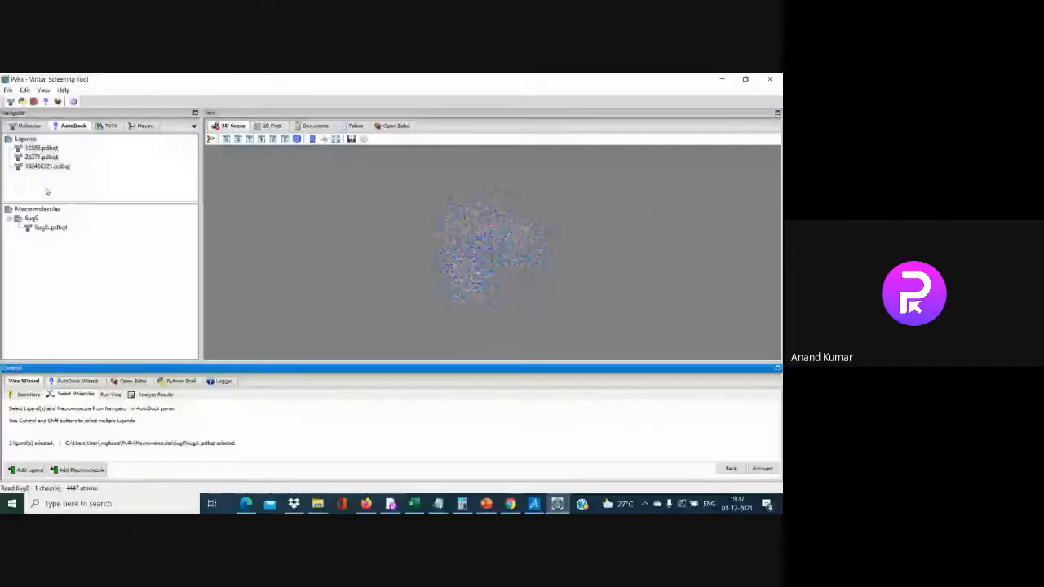
pyautogui.click(48, 229)
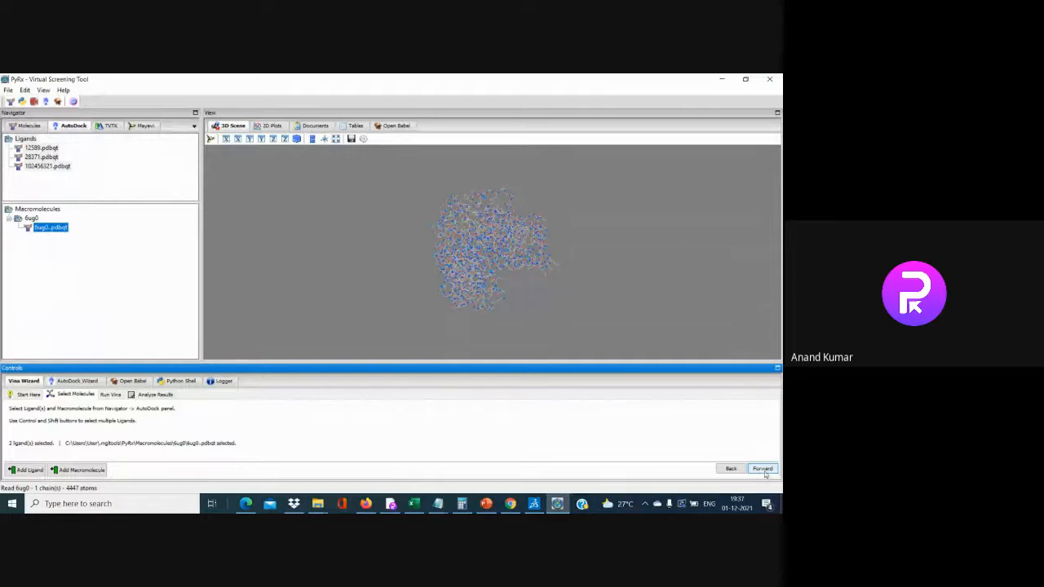
pyautogui.click(762, 469)
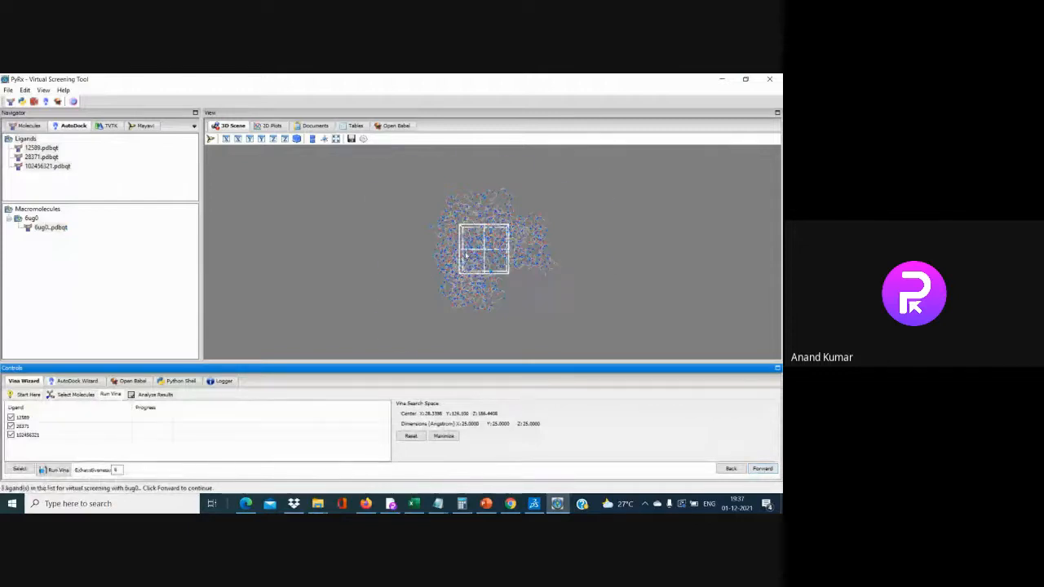
# Pull the grid box's right face outward so its X size grows to about 48.7 Å
pyautogui.scroll(3, 428, 275)
pyautogui.scroll(-1, 581, 301)
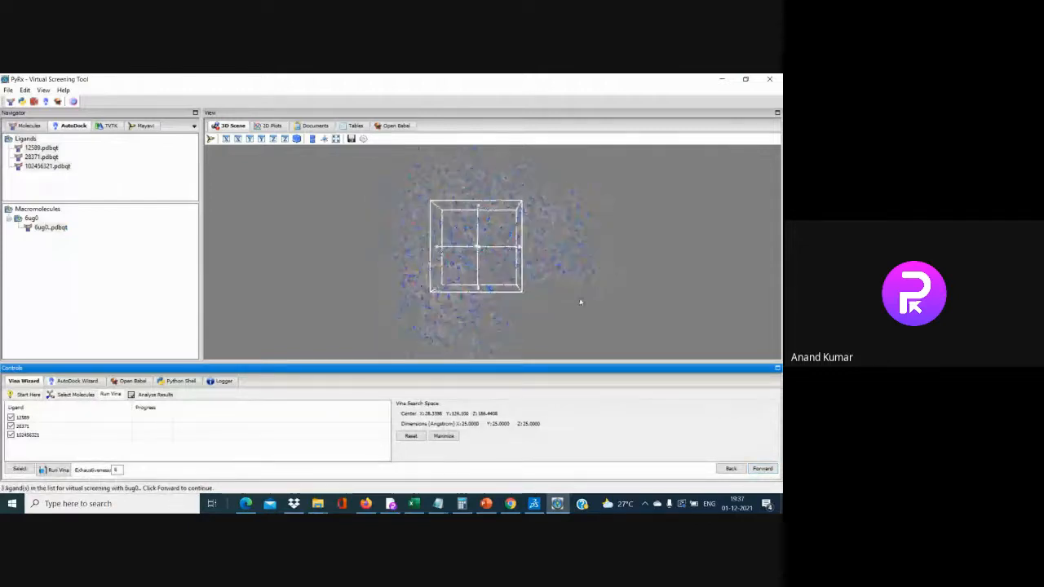
pyautogui.scroll(-1, 580, 302)
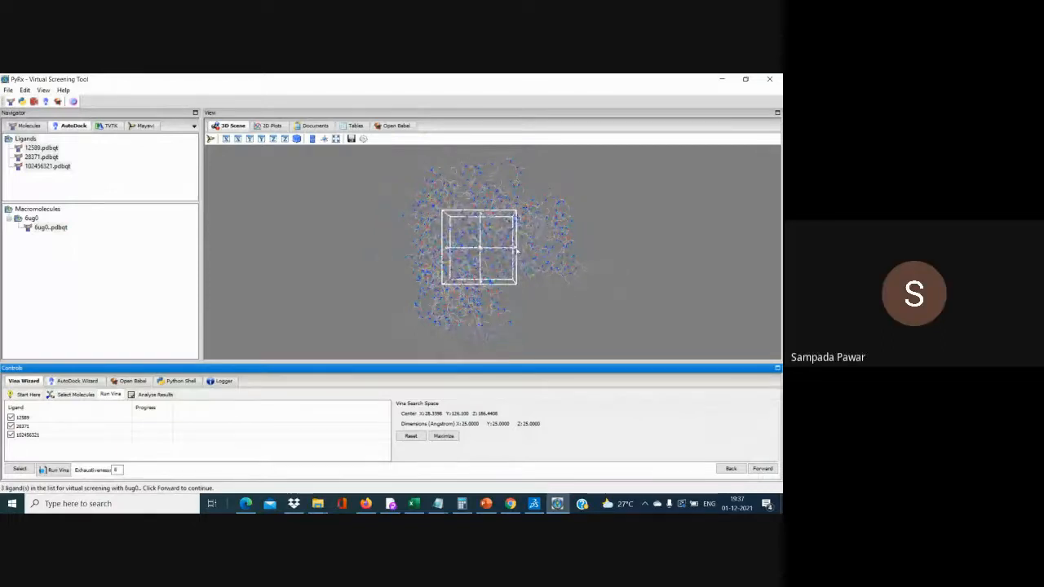
pyautogui.moveTo(516, 250); pyautogui.dragTo(582, 247)
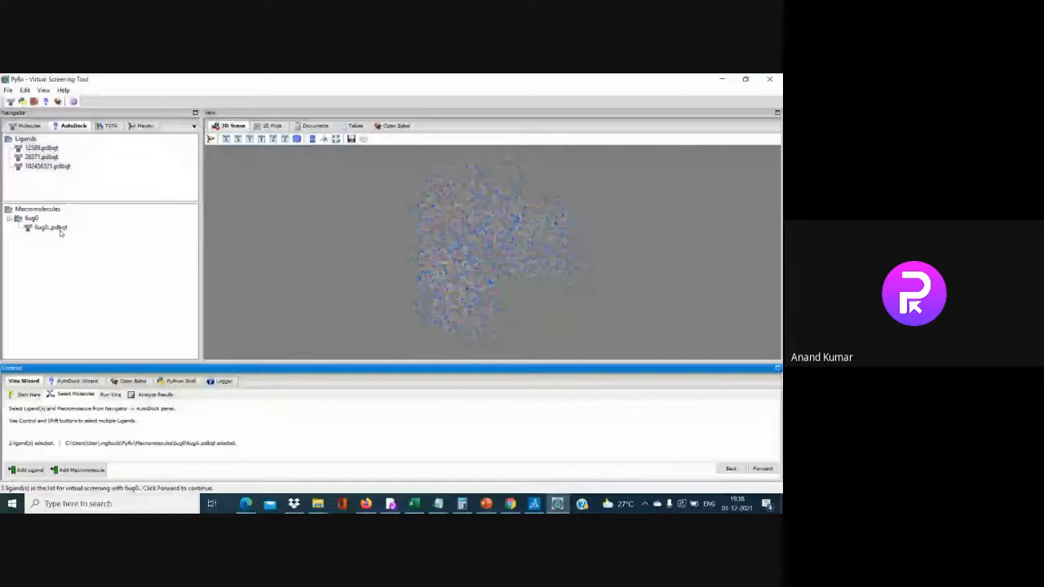
# Reselect all three ligands and the 6ug0.pdbqt receptor, then advance to the Run Vina step
pyautogui.click(49, 227)
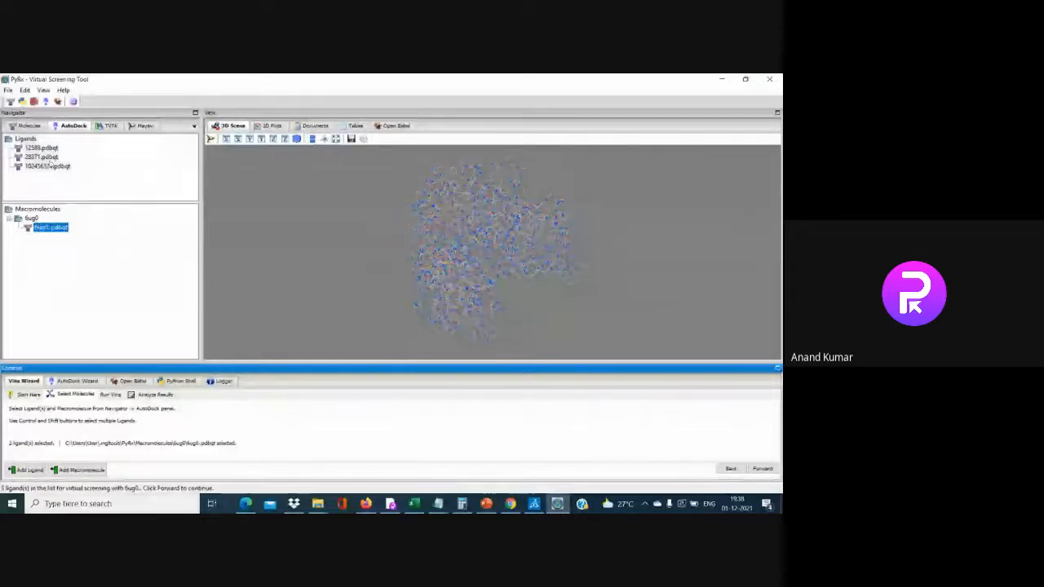
pyautogui.keyDown('shift'); pyautogui.click(58, 168); pyautogui.keyUp('shift')
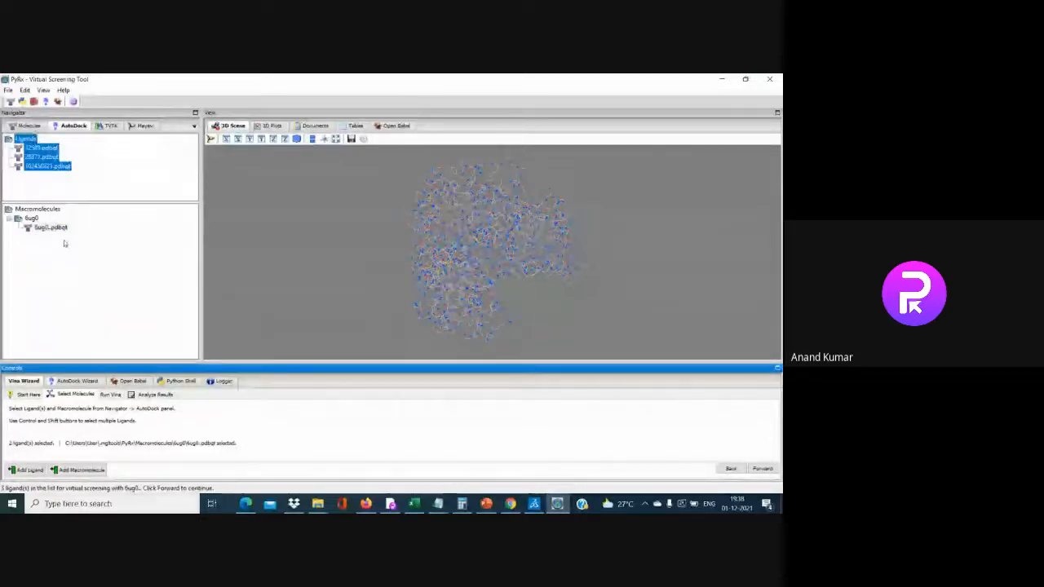
pyautogui.click(51, 228)
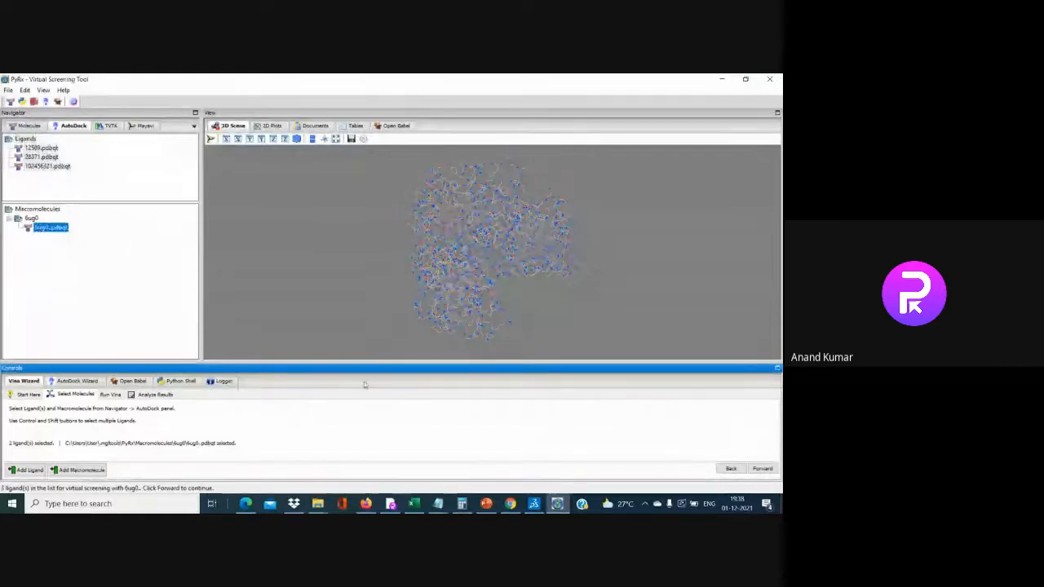
pyautogui.click(762, 469)
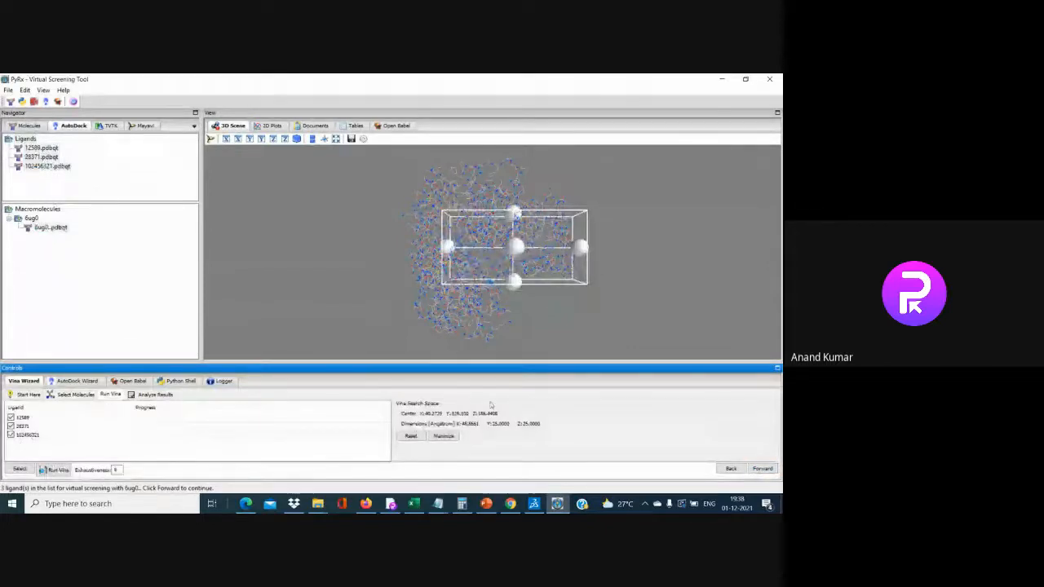
# Stretch the grid box to about 78.5 × 75.5 × 66.3 Å and rotate to confirm it encloses the protein
pyautogui.moveTo(512, 214); pyautogui.dragTo(514, 170)
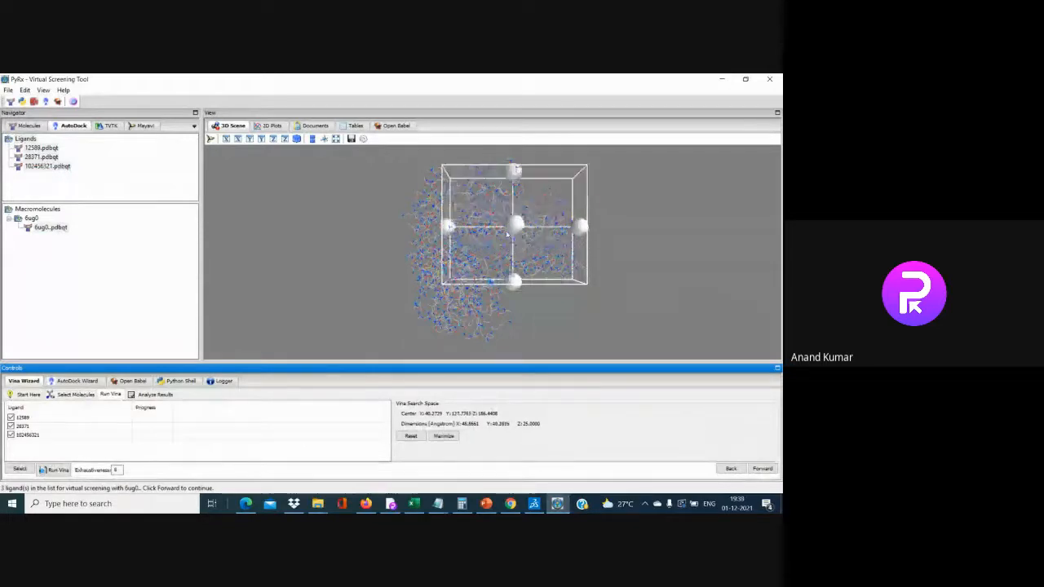
pyautogui.moveTo(447, 227); pyautogui.dragTo(380, 225)
pyautogui.moveTo(480, 283); pyautogui.dragTo(480, 345)
pyautogui.moveTo(706, 242); pyautogui.dragTo(401, 280)
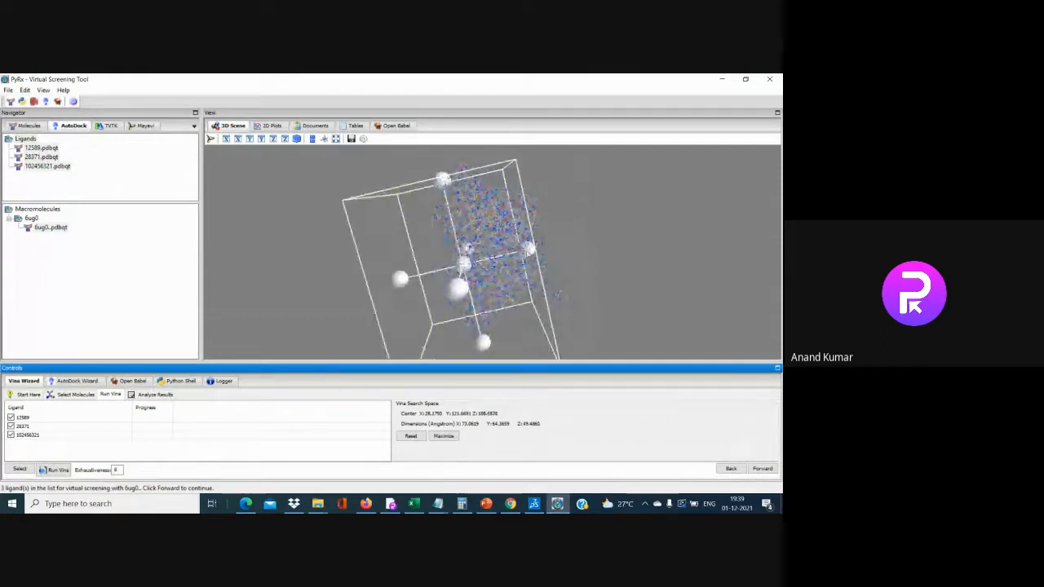
pyautogui.moveTo(530, 249); pyautogui.dragTo(573, 244)
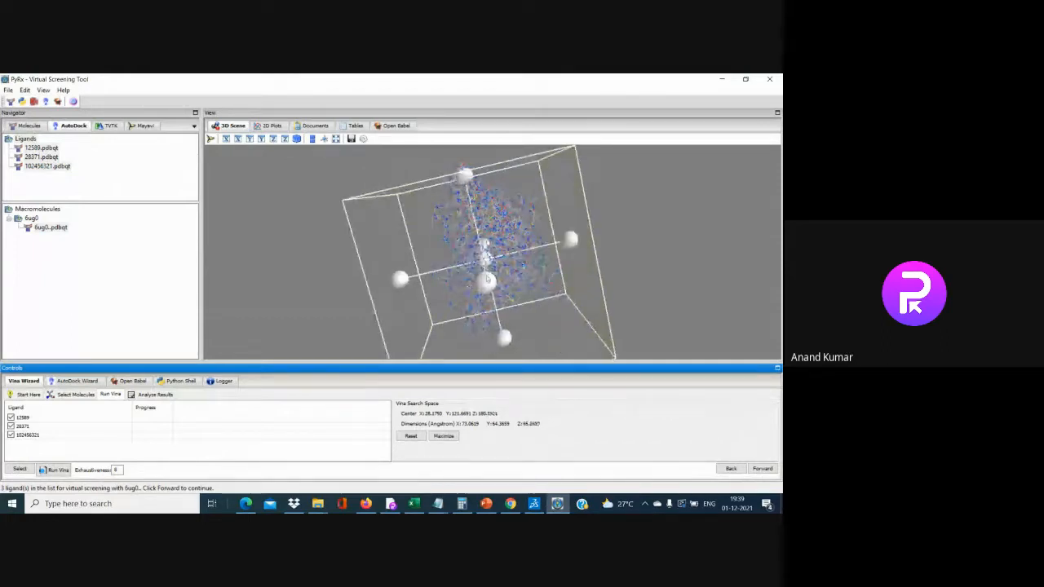
pyautogui.moveTo(486, 281); pyautogui.dragTo(493, 304)
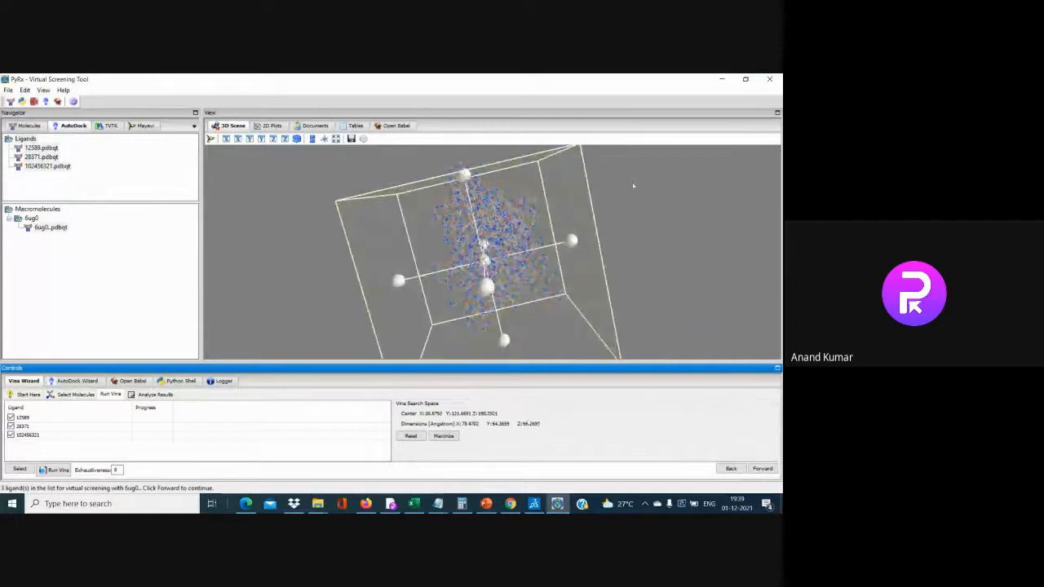
pyautogui.moveTo(632, 186); pyautogui.dragTo(13, 325)
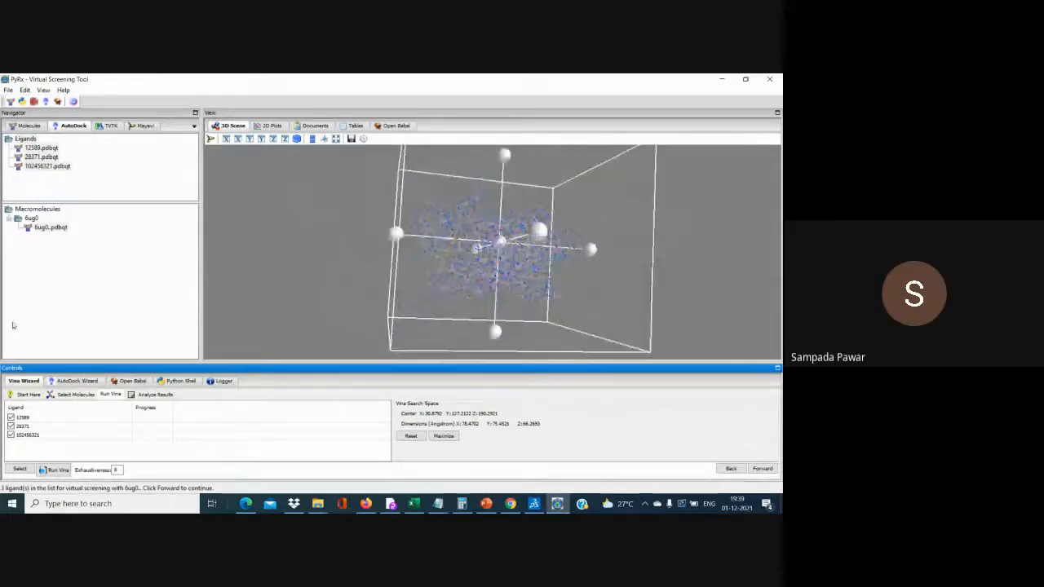
pyautogui.moveTo(716, 229); pyautogui.dragTo(780, 326)
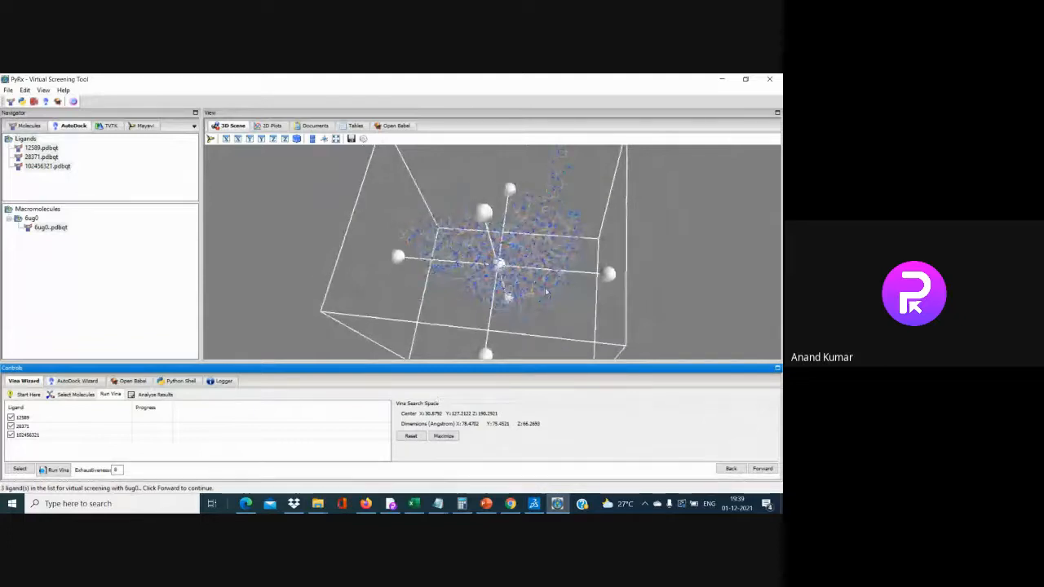
# Start the Vina docking run, then glance at the AutoDock options and ligand property table while it proceeds
pyautogui.click(762, 469)
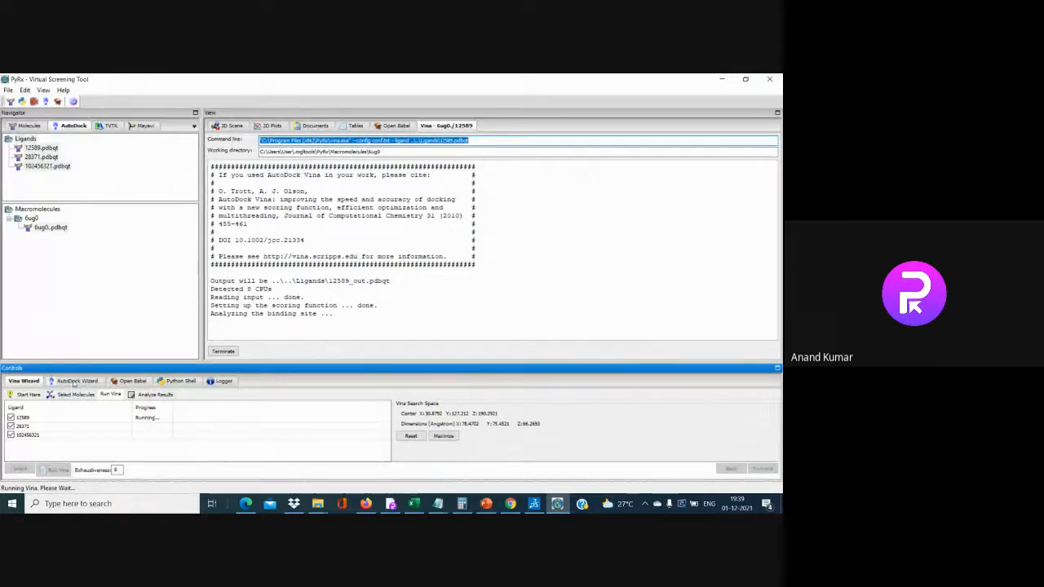
pyautogui.click(75, 380)
pyautogui.click(22, 381)
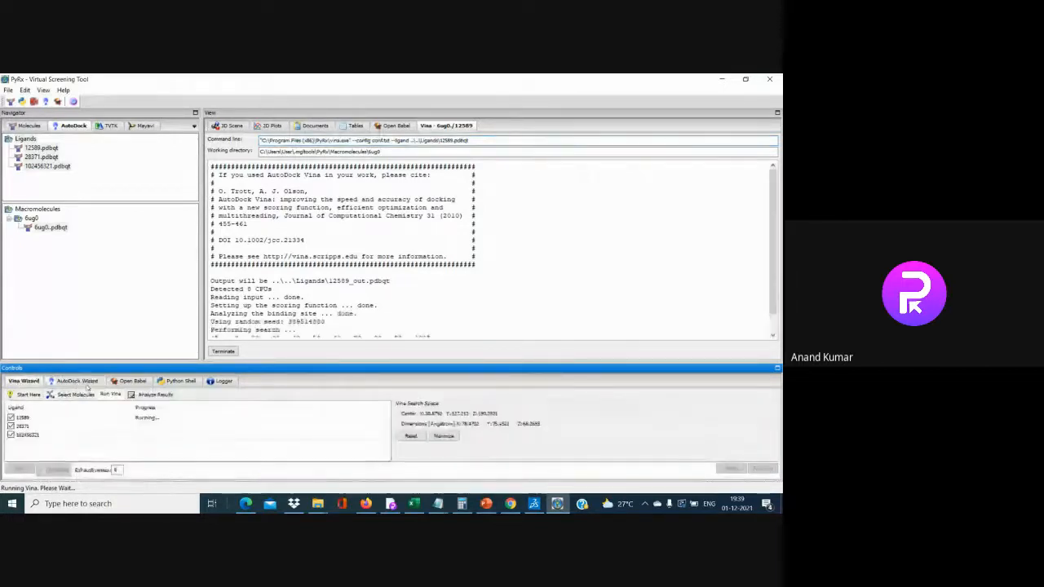
pyautogui.click(78, 381)
pyautogui.click(132, 382)
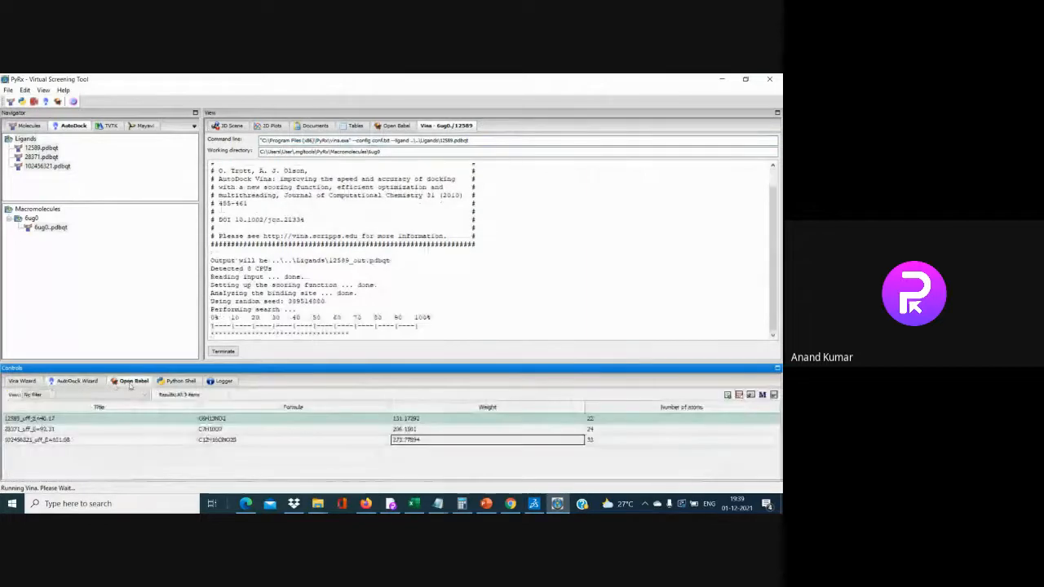
pyautogui.click(78, 381)
pyautogui.click(24, 380)
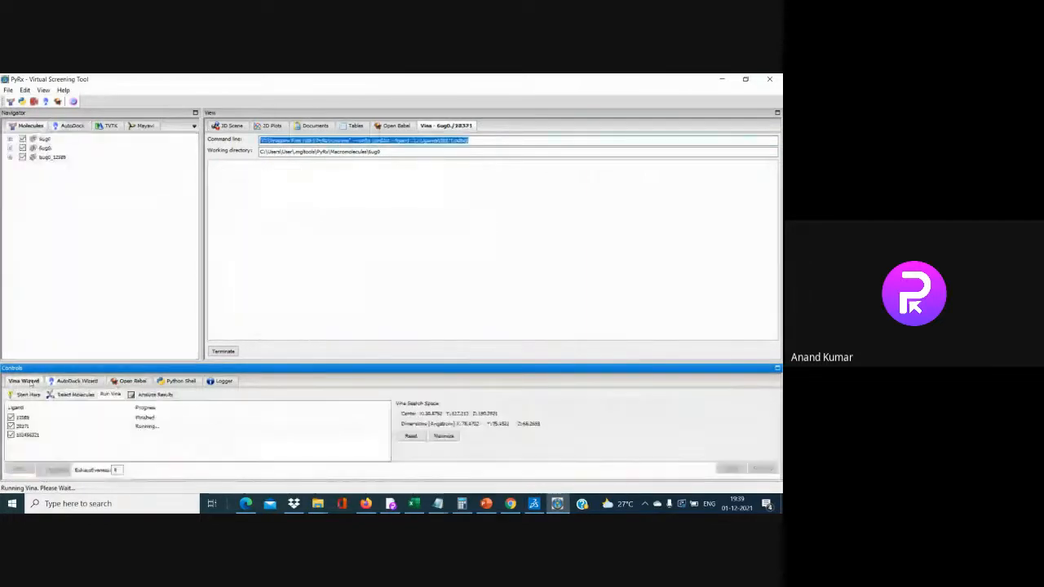
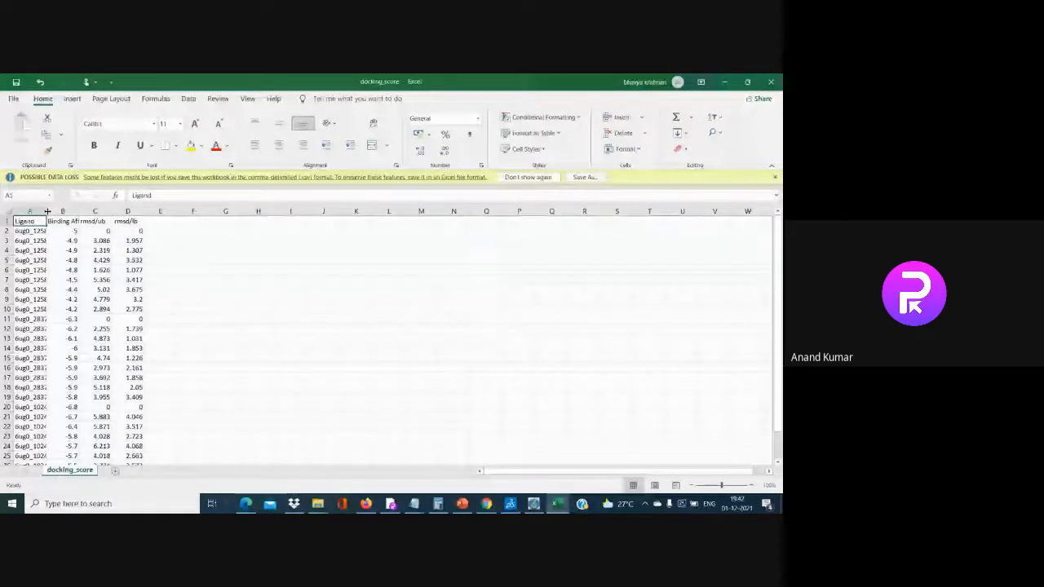
# Autofit docking_score columns A and B to show full ligand names and the Binding Affinity header
pyautogui.doubleClick(46, 211)
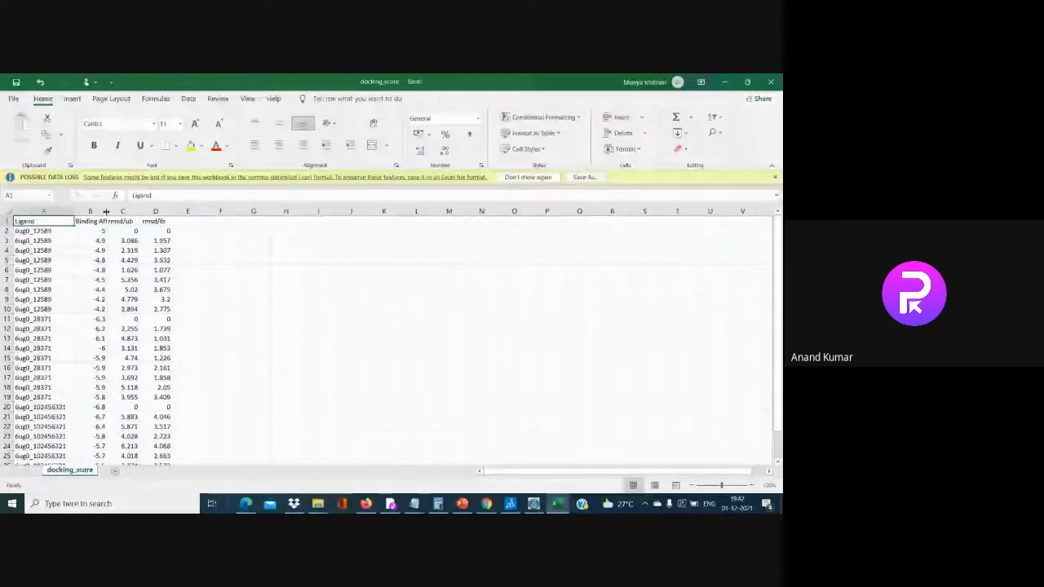
pyautogui.doubleClick(106, 211)
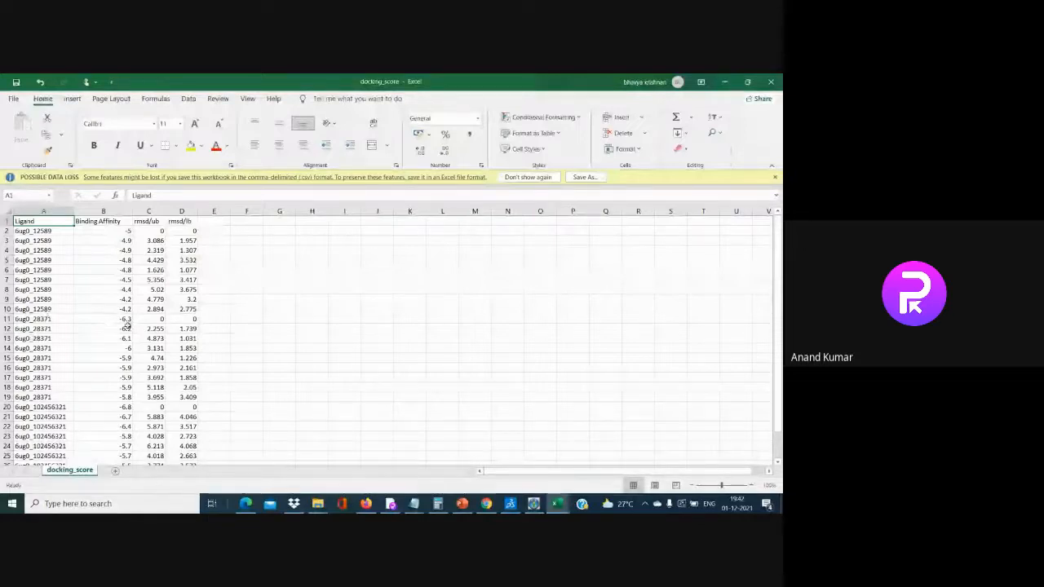
pyautogui.scroll(-1, 138, 377)
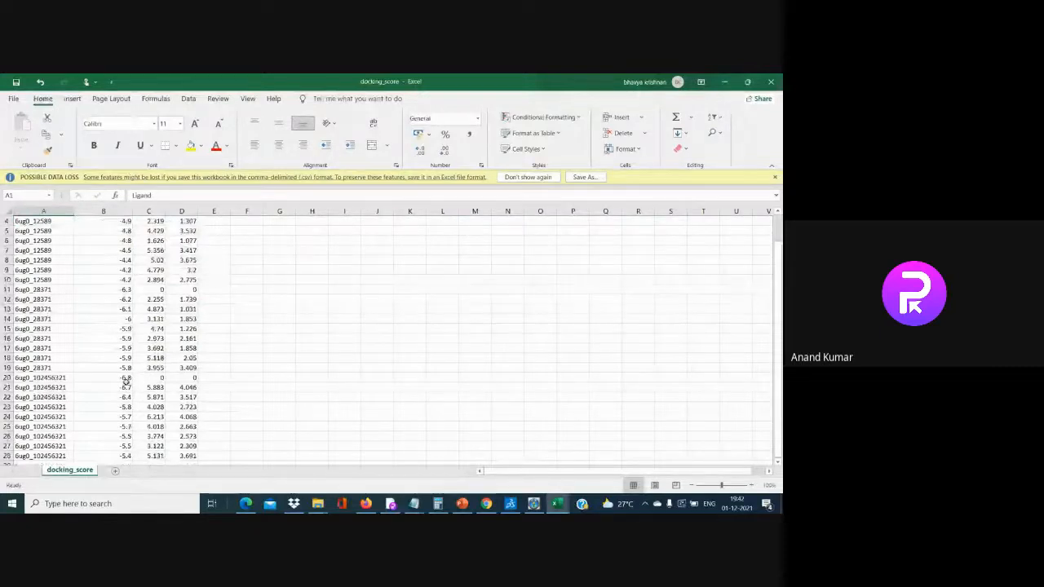
pyautogui.scroll(1, 126, 380)
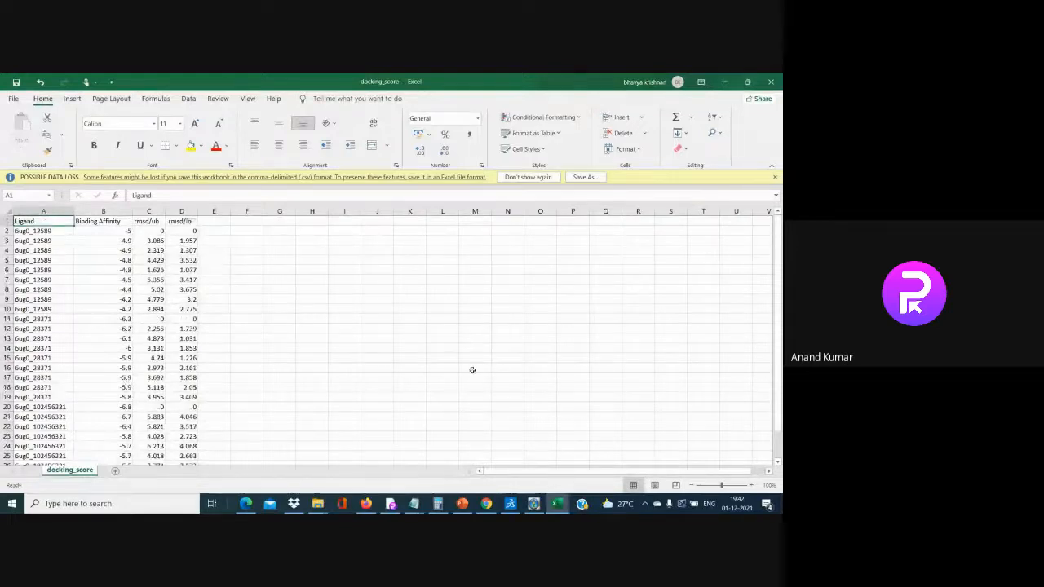
pyautogui.click(464, 504)
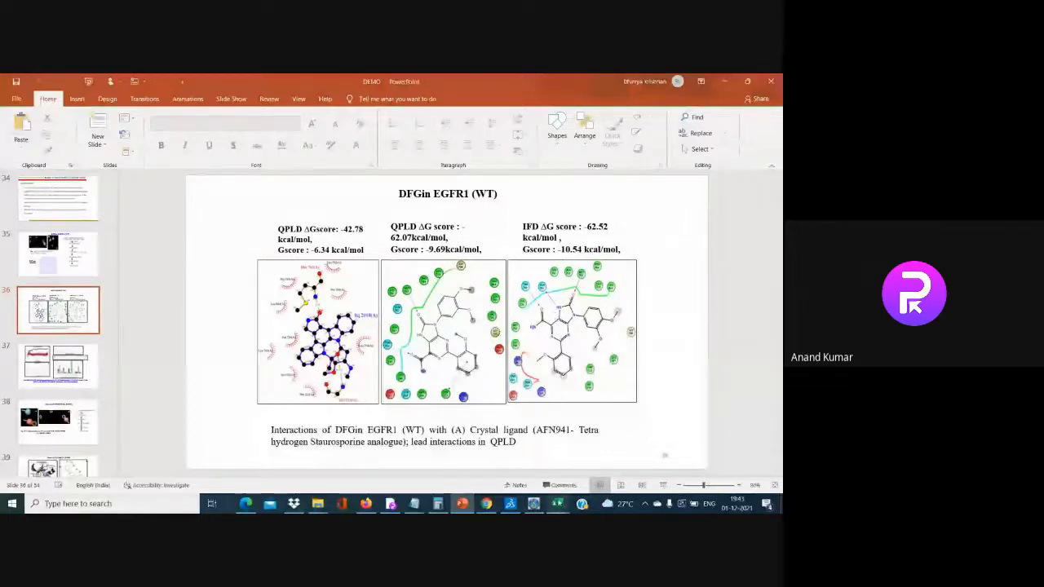
# Close the docking_score and Book1 workbooks without saving, then minimise PowerPoint
pyautogui.hotkey('alt', 'Tab')
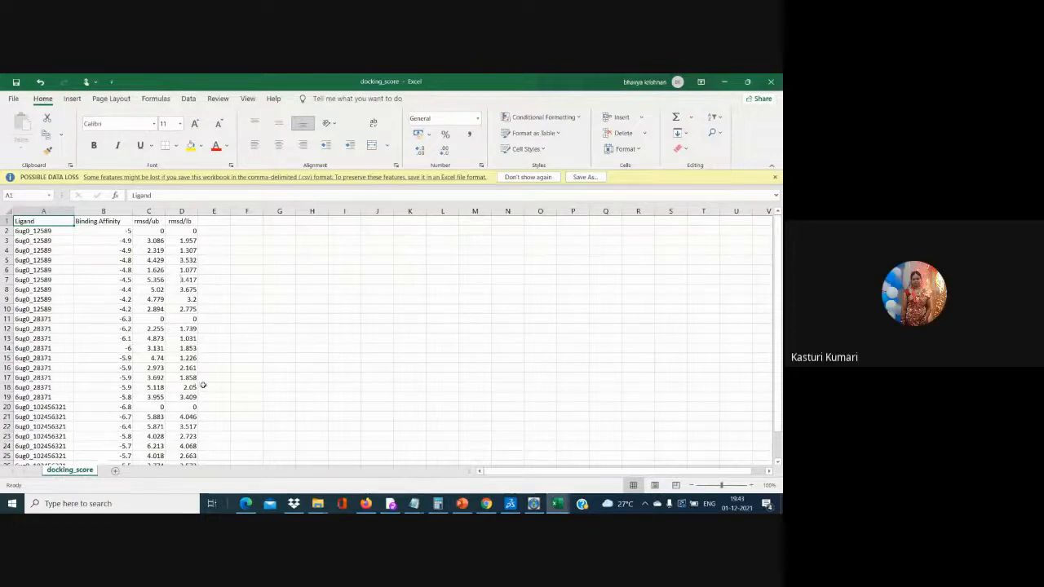
pyautogui.click(771, 82)
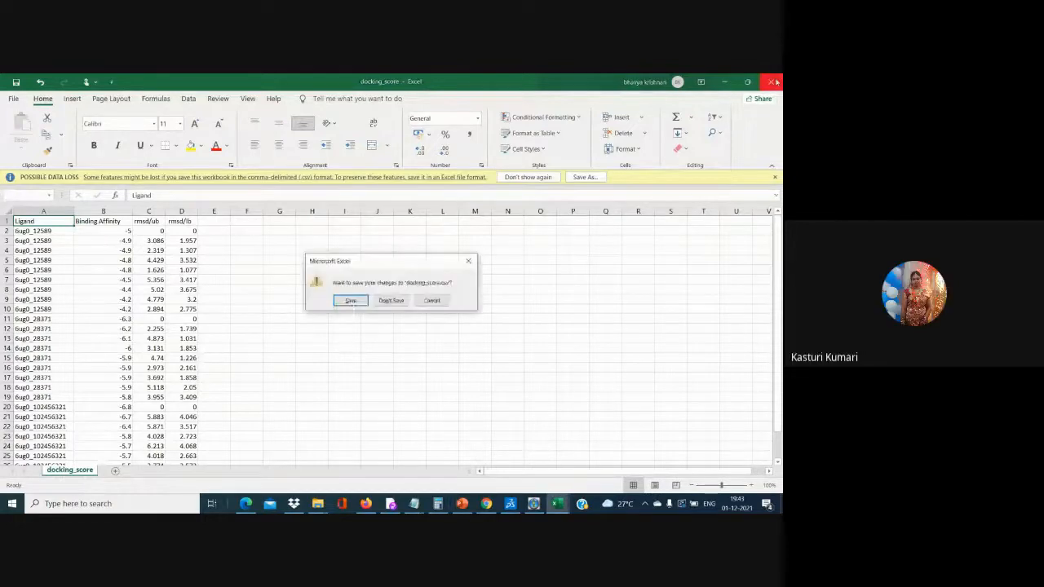
pyautogui.click(381, 305)
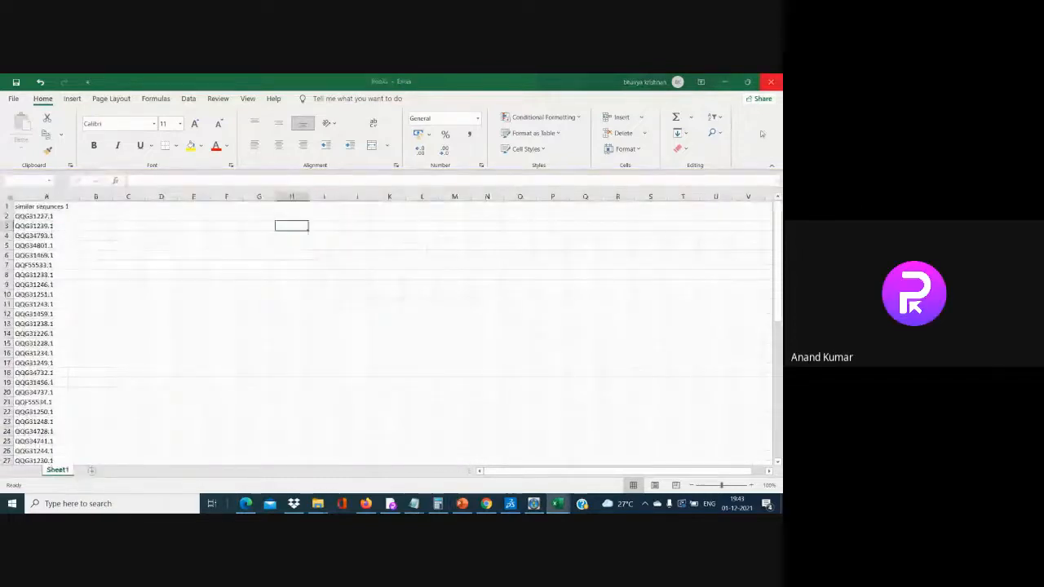
pyautogui.click(771, 82)
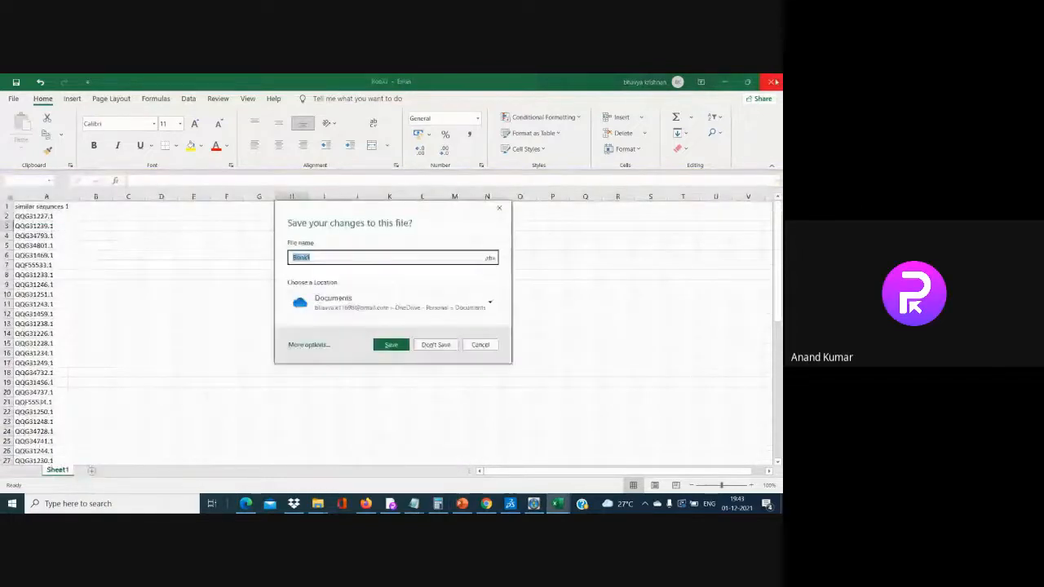
pyautogui.click(434, 344)
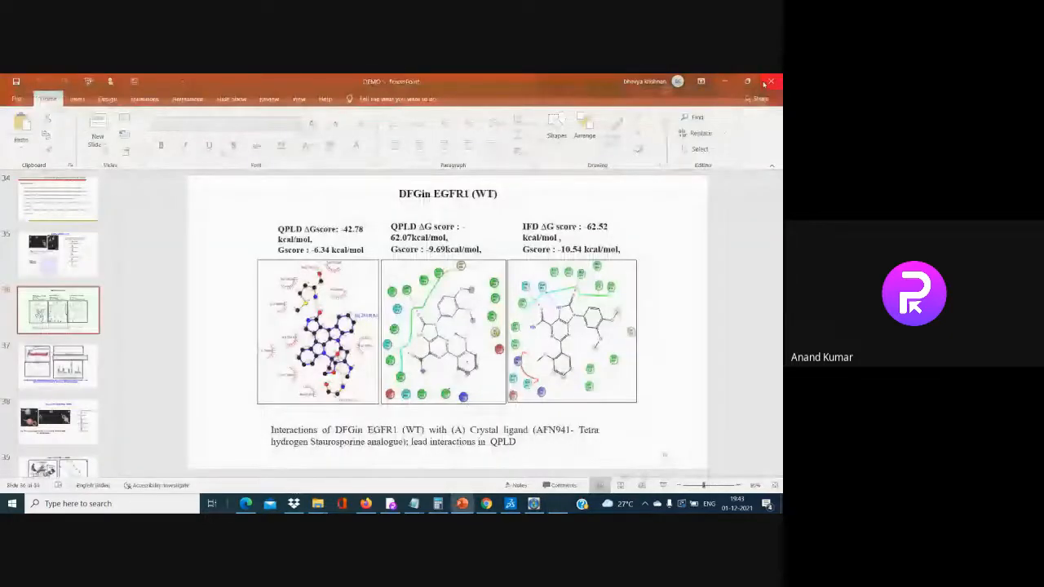
pyautogui.click(767, 83)
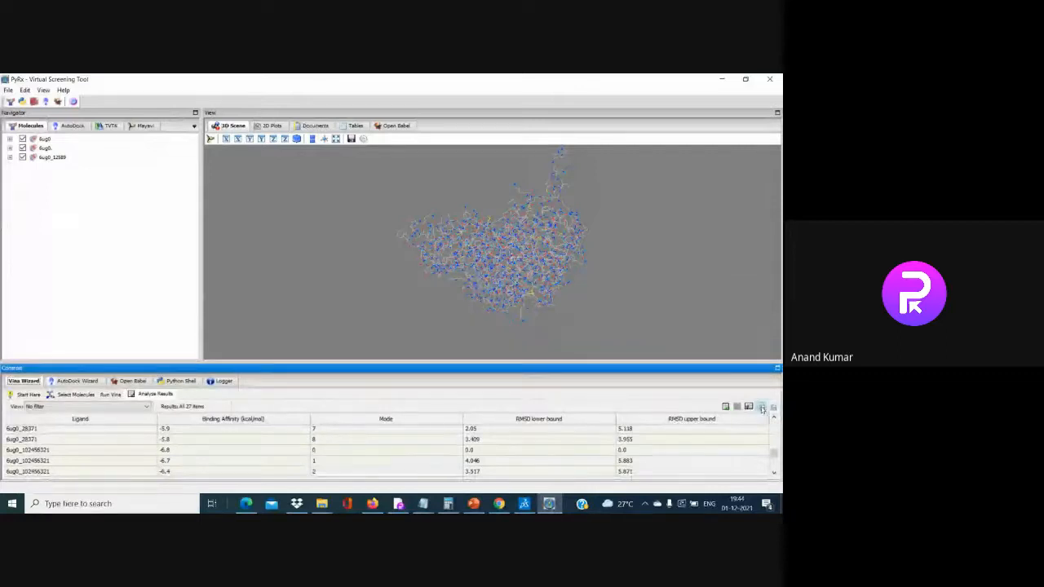
pyautogui.click(761, 408)
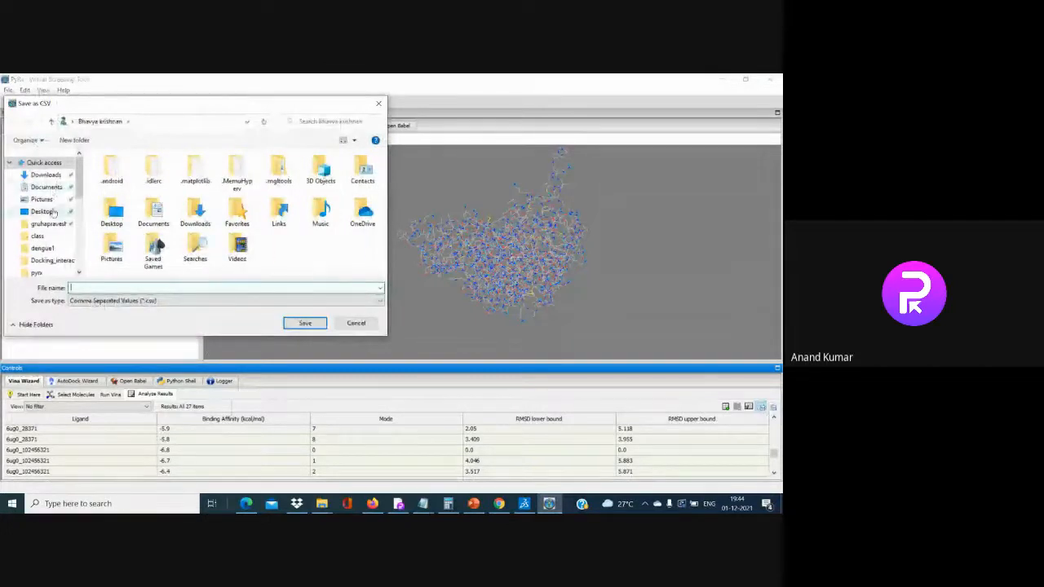
pyautogui.click(45, 211)
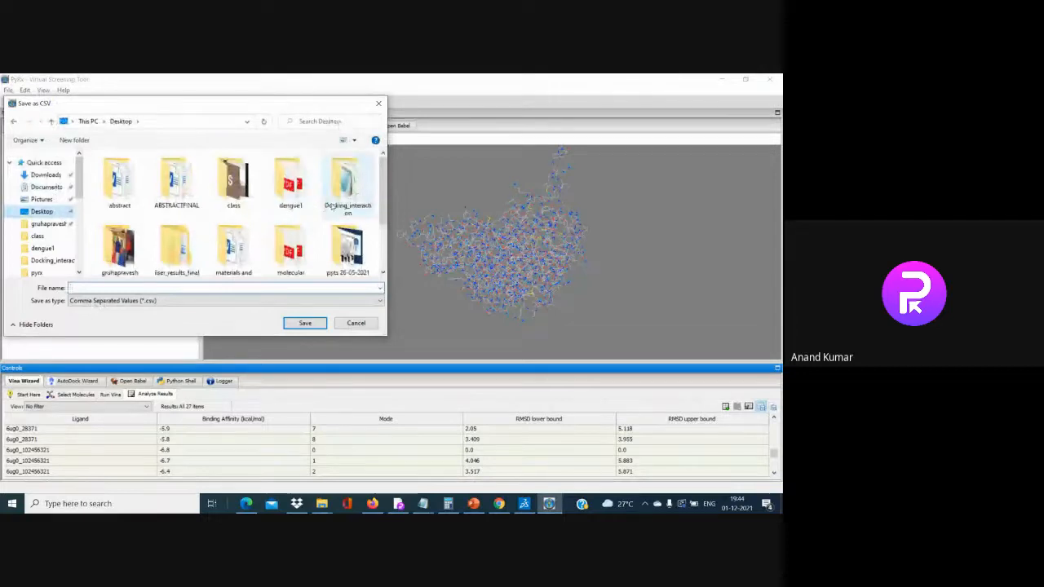
pyautogui.doubleClick(343, 184)
pyautogui.click(91, 287)
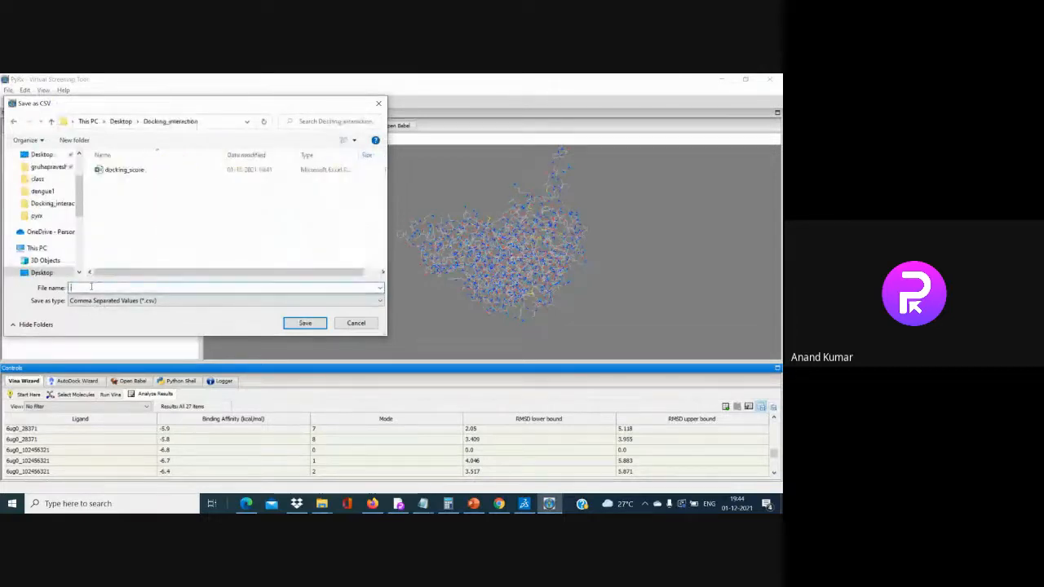
pyautogui.click(316, 324)
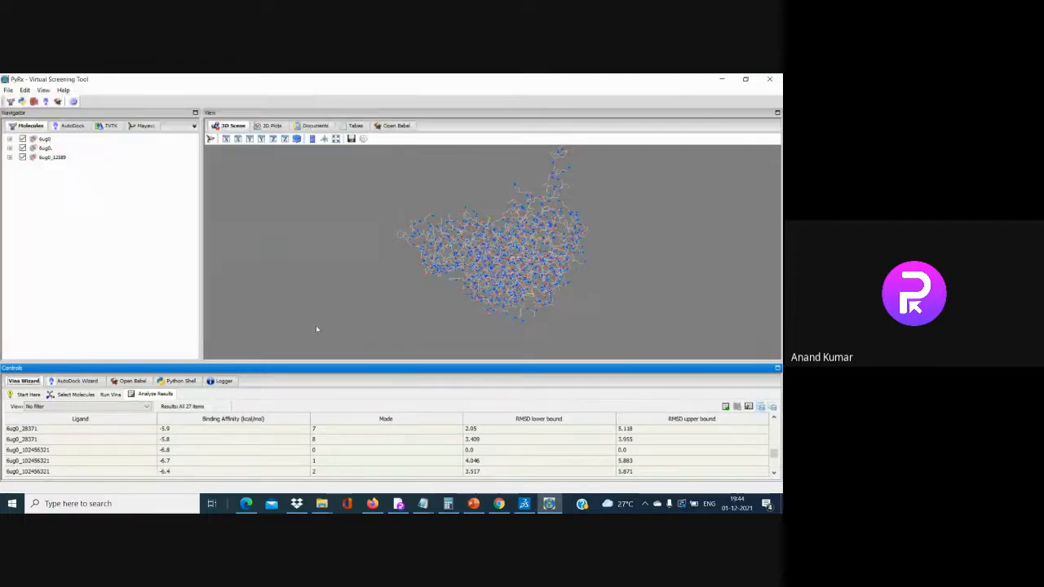
pyautogui.click(721, 79)
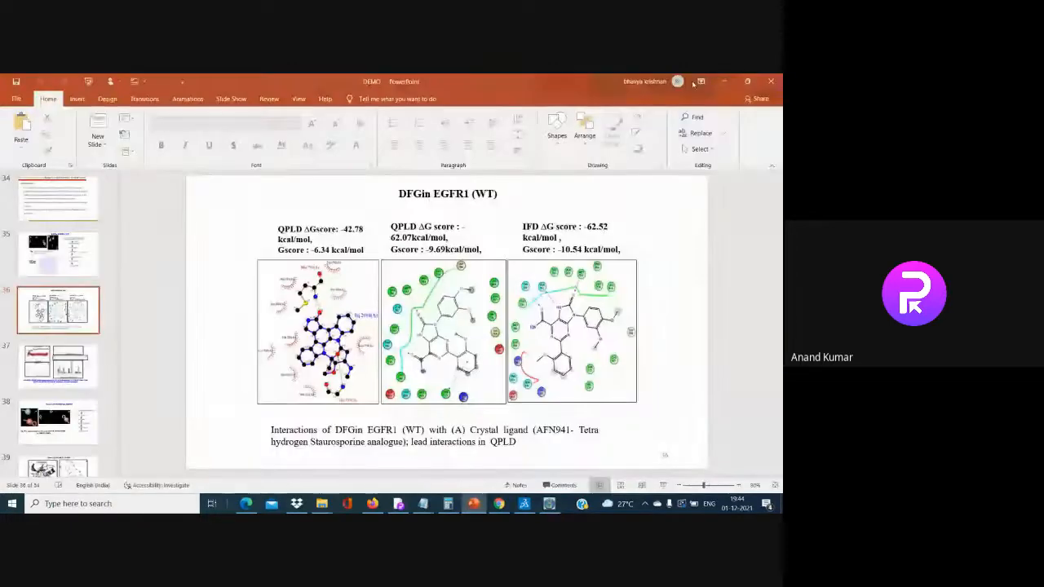
pyautogui.click(723, 81)
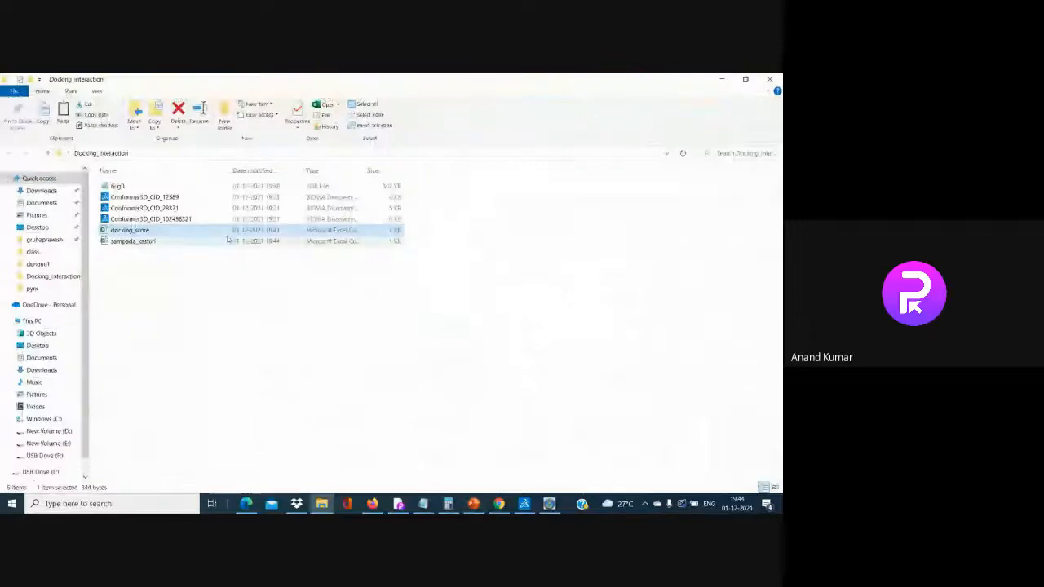
pyautogui.doubleClick(335, 242)
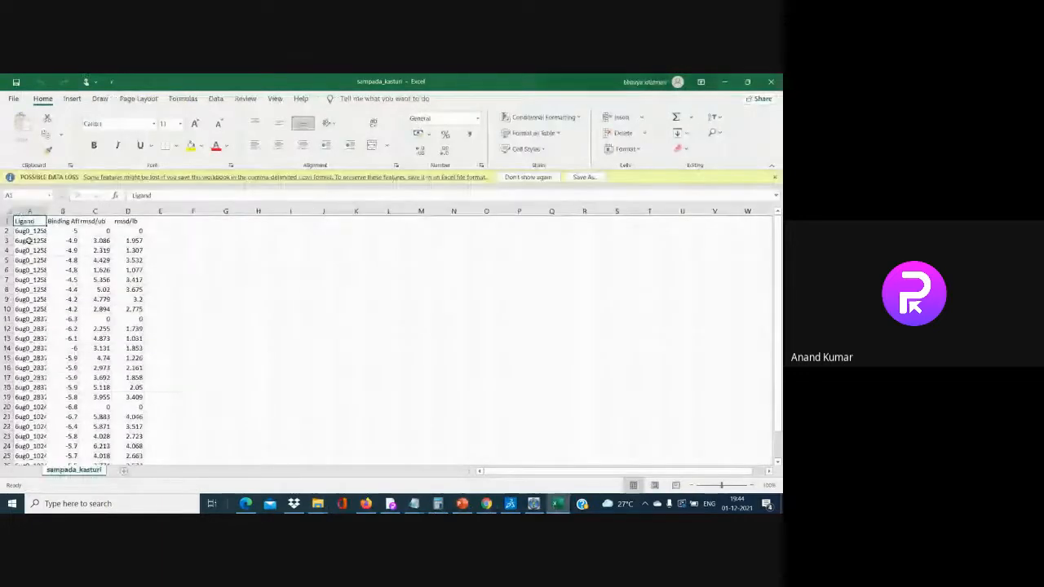
pyautogui.moveTo(47, 210); pyautogui.dragTo(127, 211)
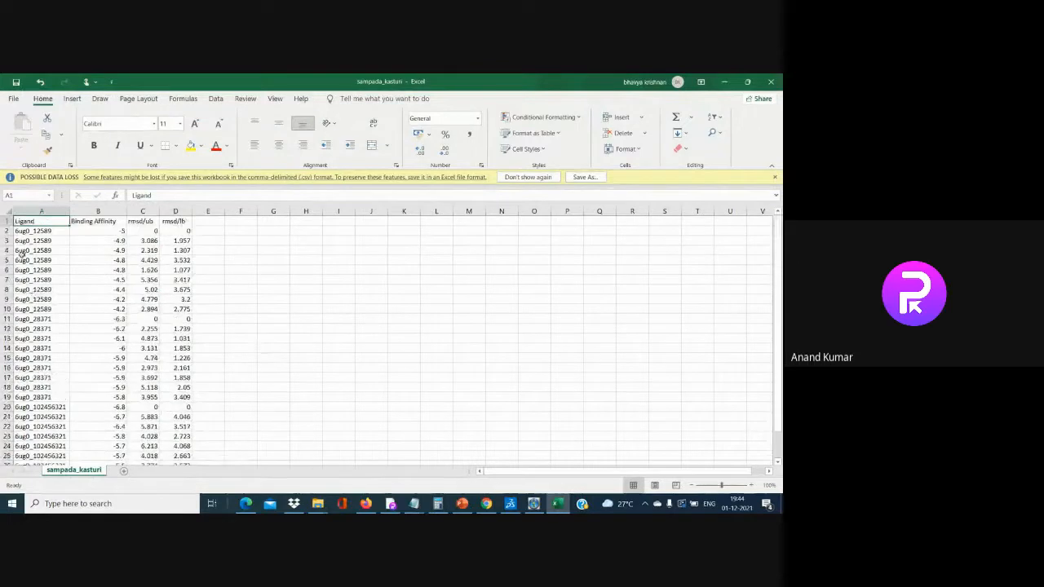
pyautogui.click(45, 231)
pyautogui.moveTo(45, 232); pyautogui.dragTo(51, 310)
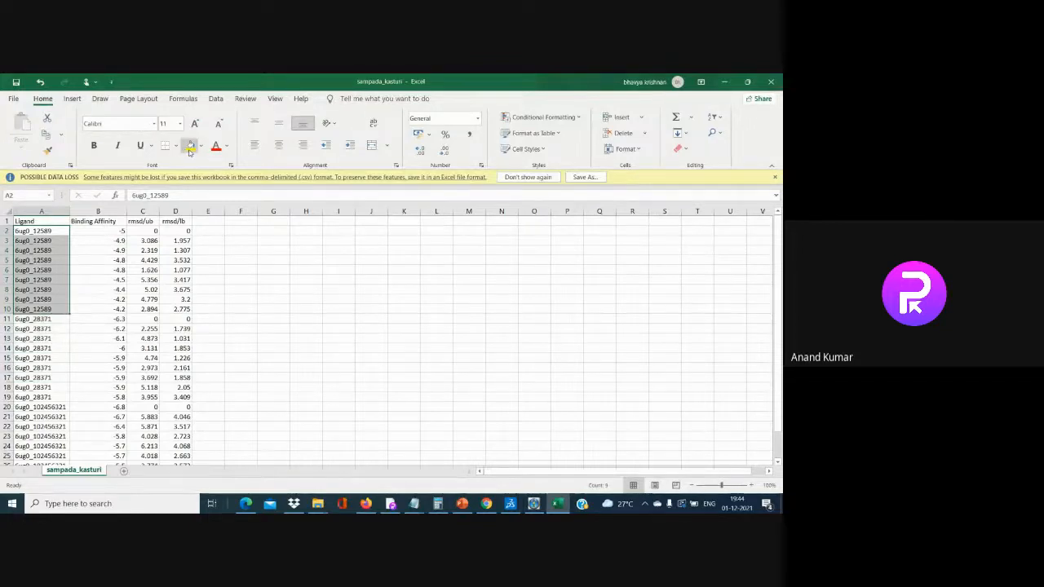
# Fill ligand names yellow for 6ug0_12589, green for 6ug0_28371 and red for 6ug0_102456321
pyautogui.click(190, 148)
pyautogui.click(20, 319)
pyautogui.moveTo(20, 320); pyautogui.dragTo(41, 398)
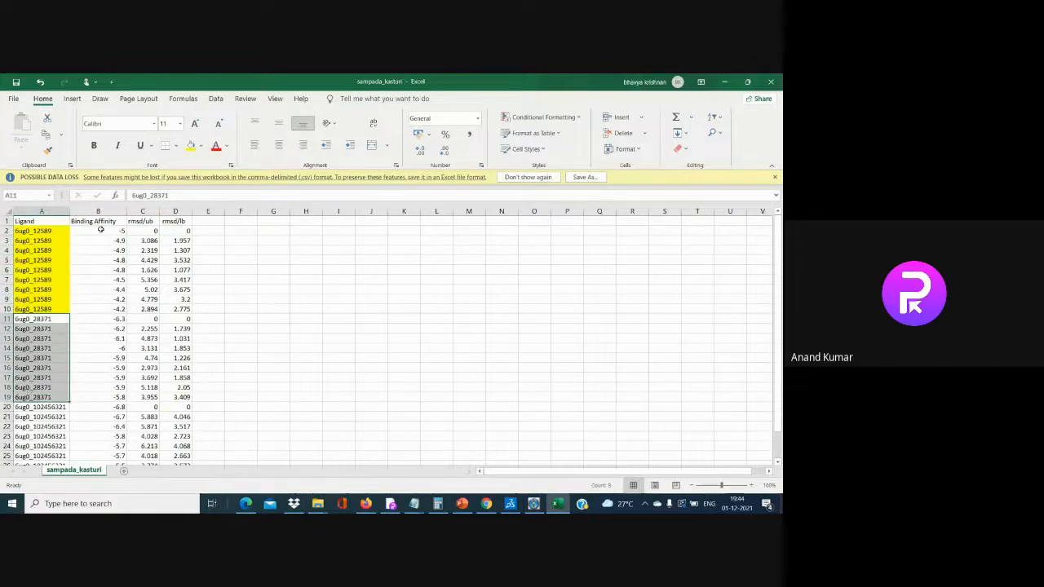
pyautogui.click(190, 146)
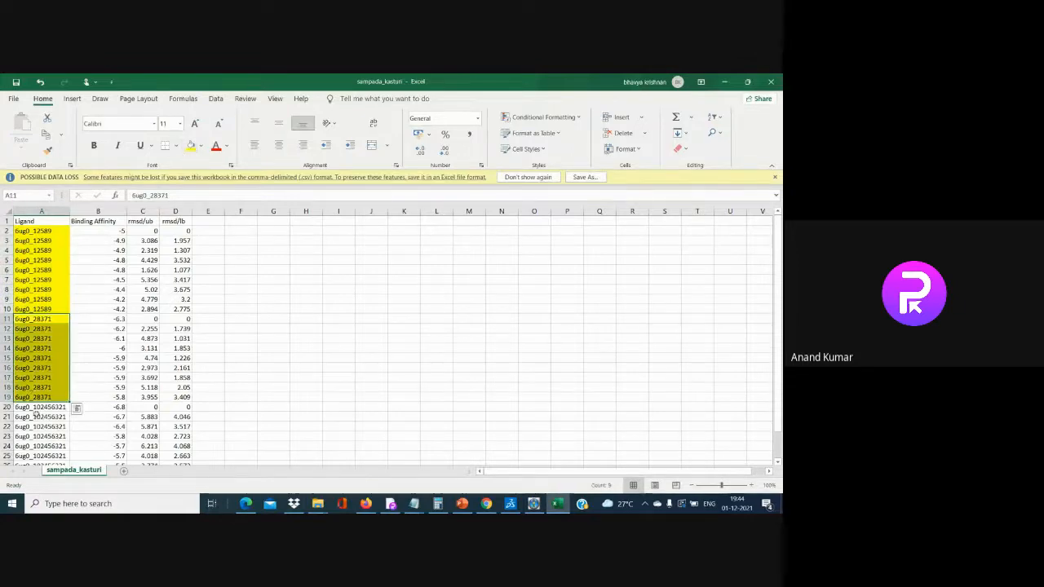
pyautogui.click(200, 146)
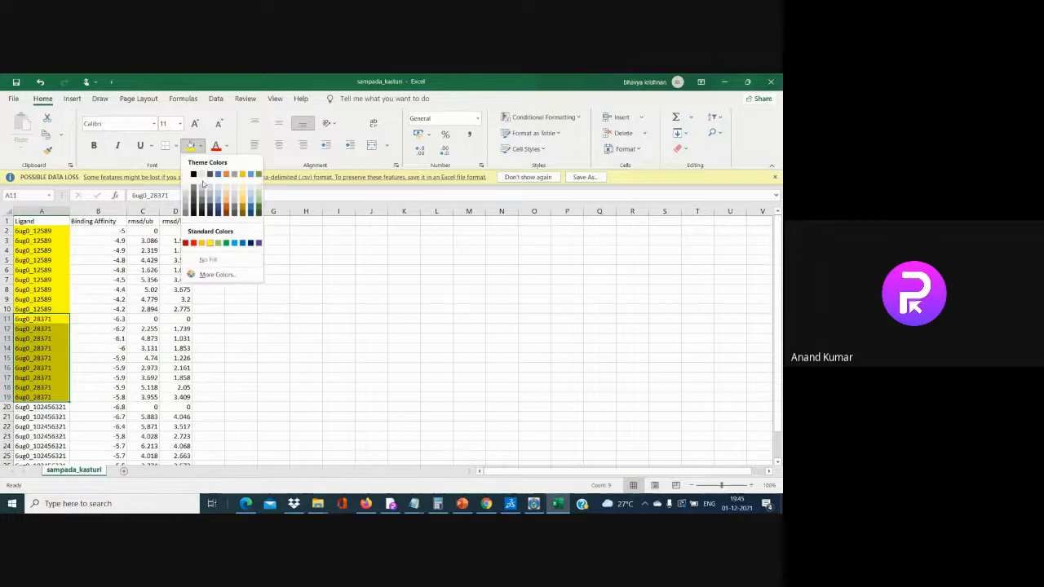
pyautogui.click(259, 175)
pyautogui.moveTo(65, 406); pyautogui.dragTo(41, 439)
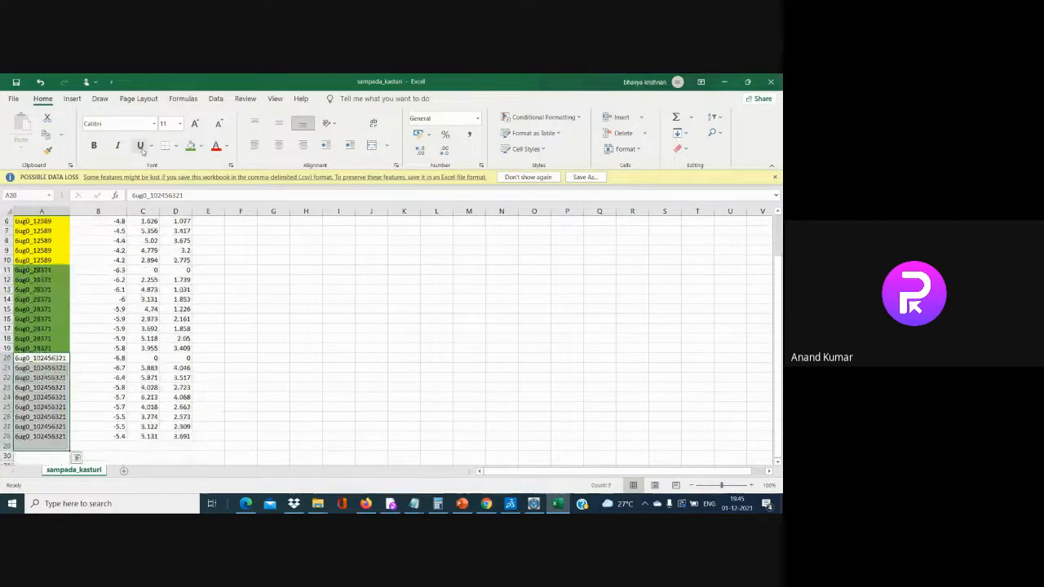
pyautogui.click(199, 146)
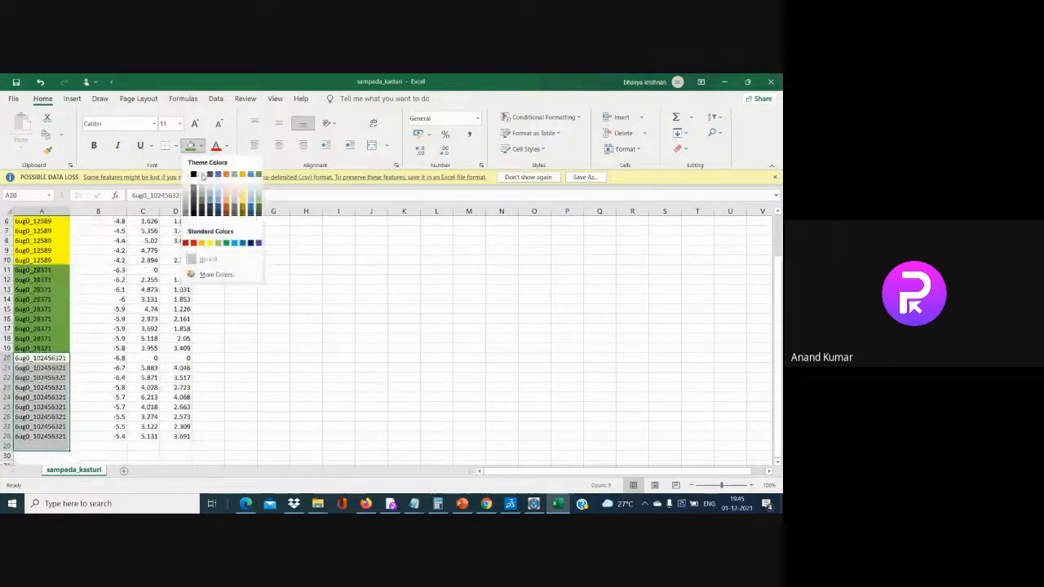
pyautogui.click(193, 242)
pyautogui.scroll(2, 110, 234)
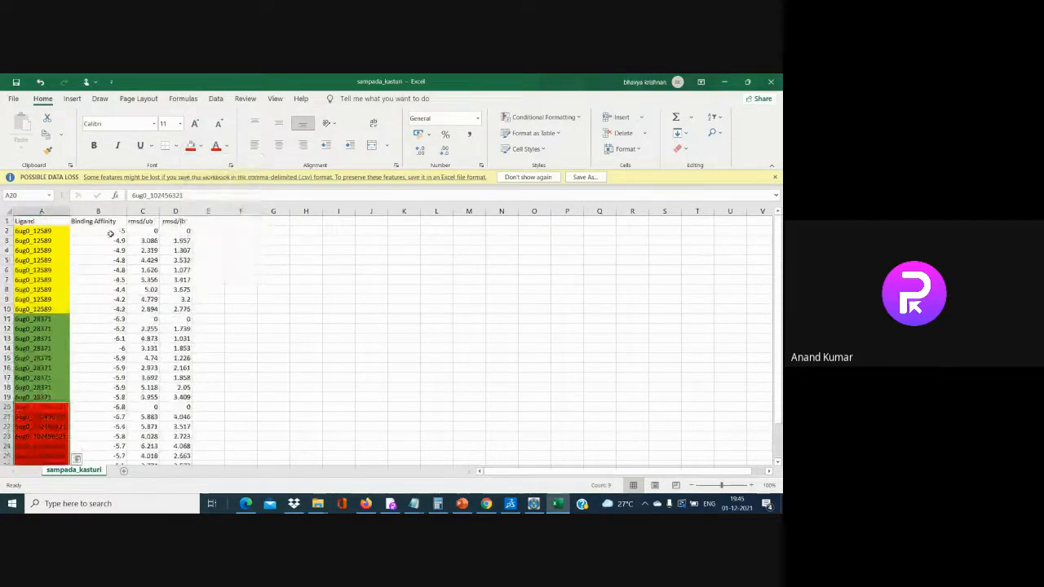
pyautogui.moveTo(98, 222)
pyautogui.mouseDown()
pyautogui.moveTo(143, 373)
pyautogui.moveTo(83, 320)
pyautogui.moveTo(98, 232)
pyautogui.mouseUp()
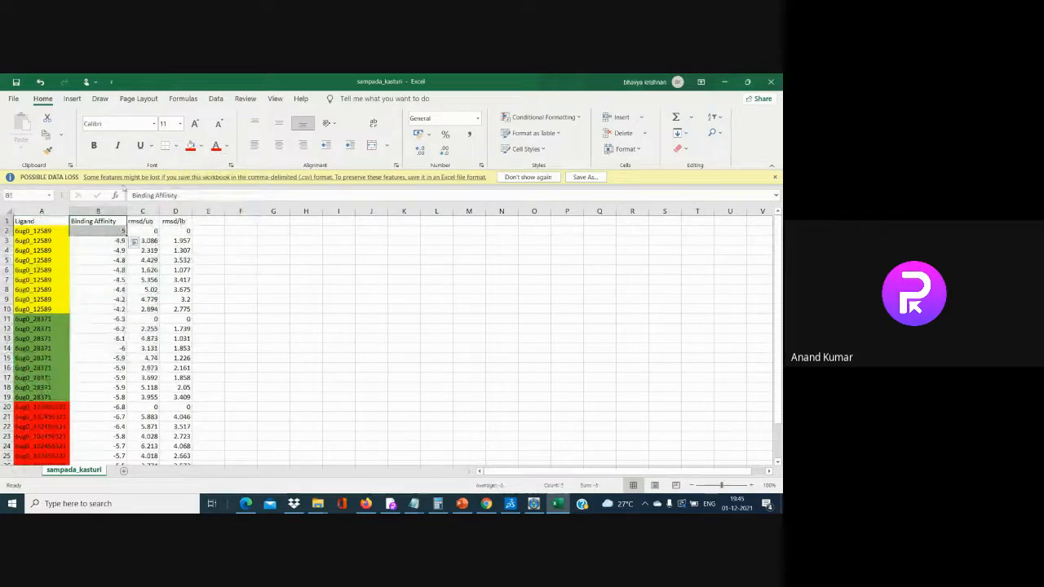
# Fill each ligand's top Binding Affinity score blue: -5, -6.3 in B11 and -6.8 in B20
pyautogui.click(199, 146)
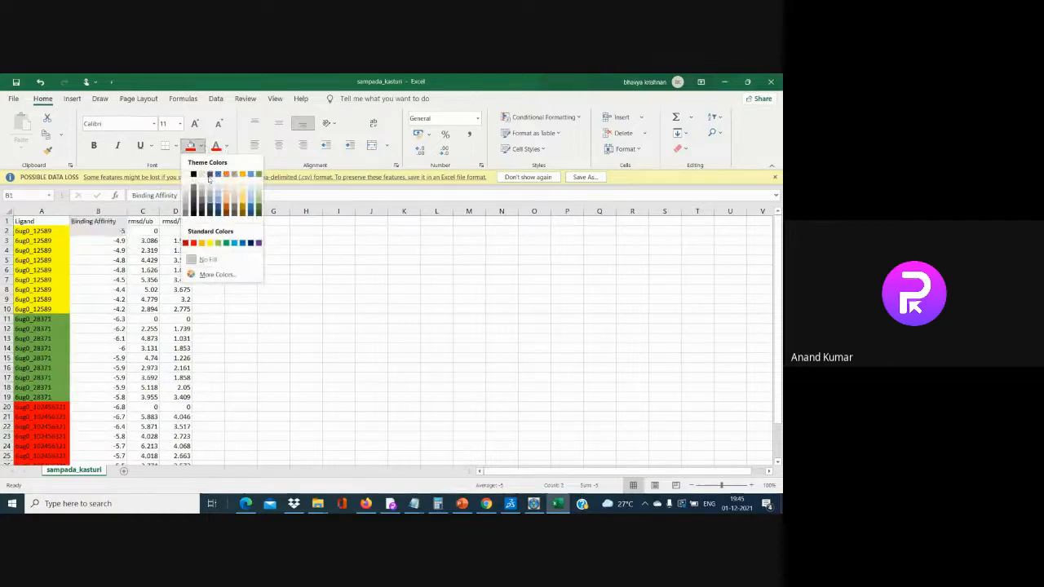
pyautogui.click(217, 175)
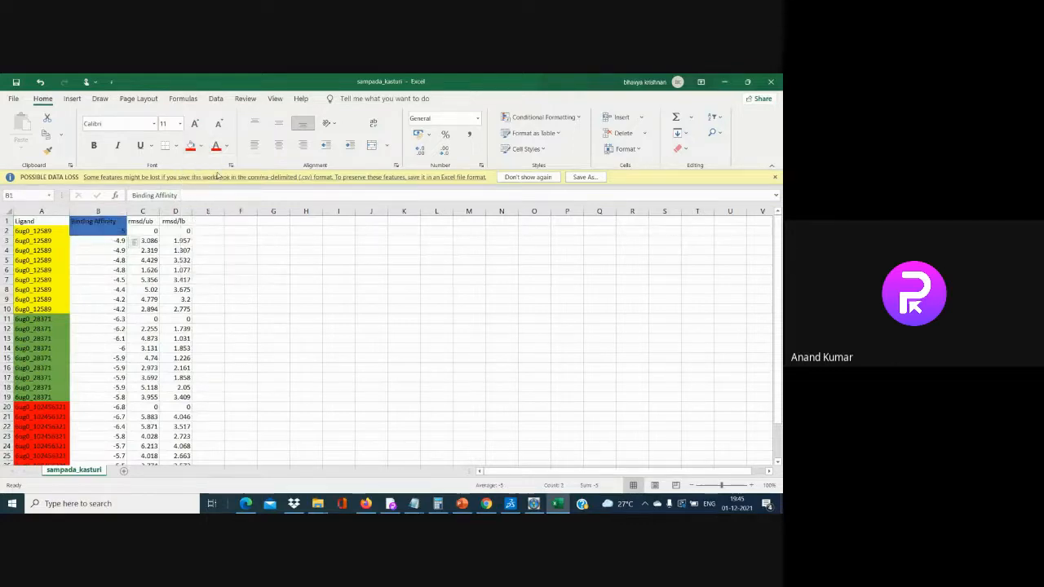
pyautogui.click(103, 319)
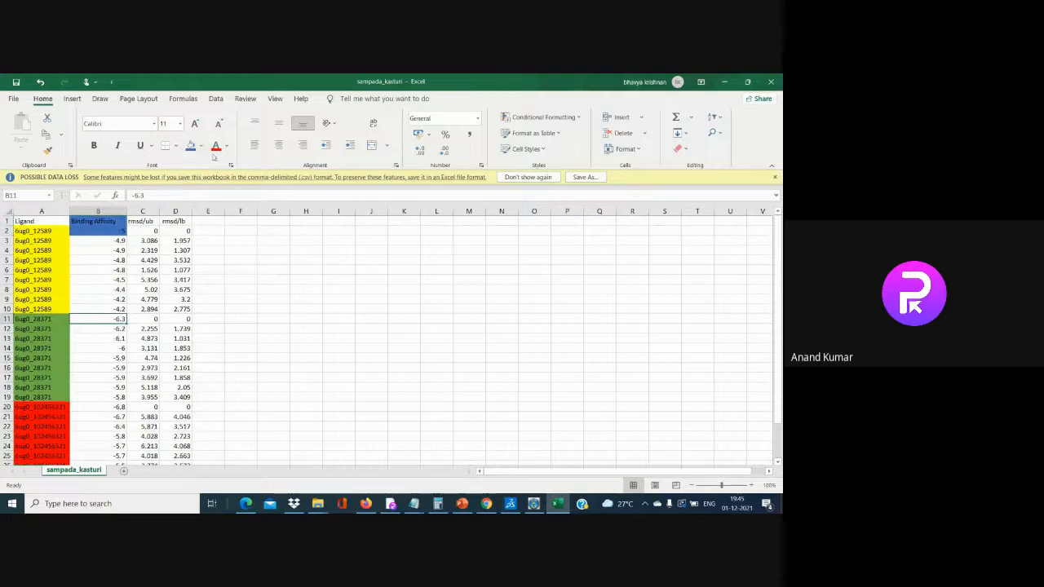
pyautogui.click(189, 146)
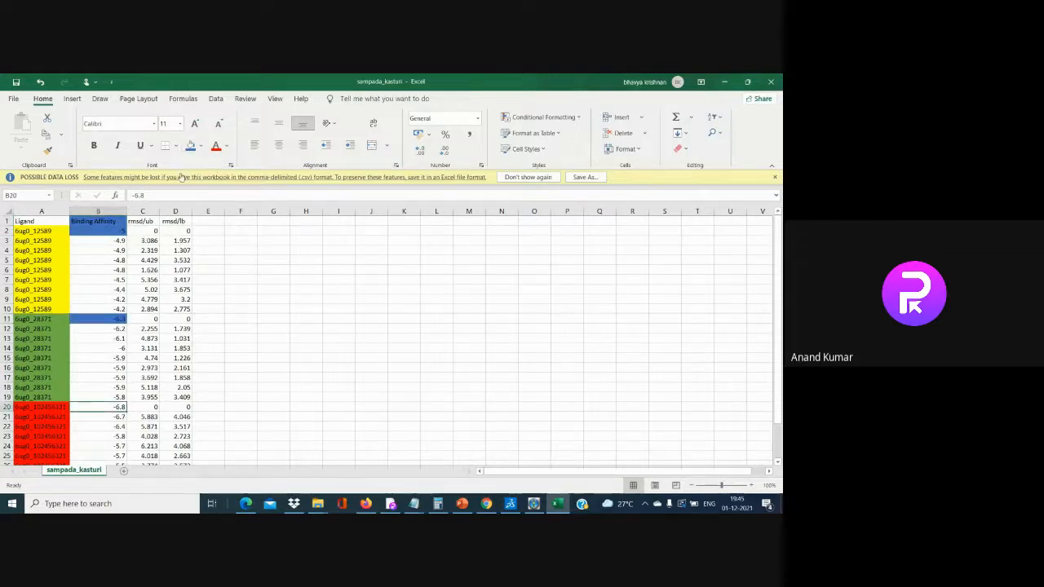
pyautogui.click(190, 147)
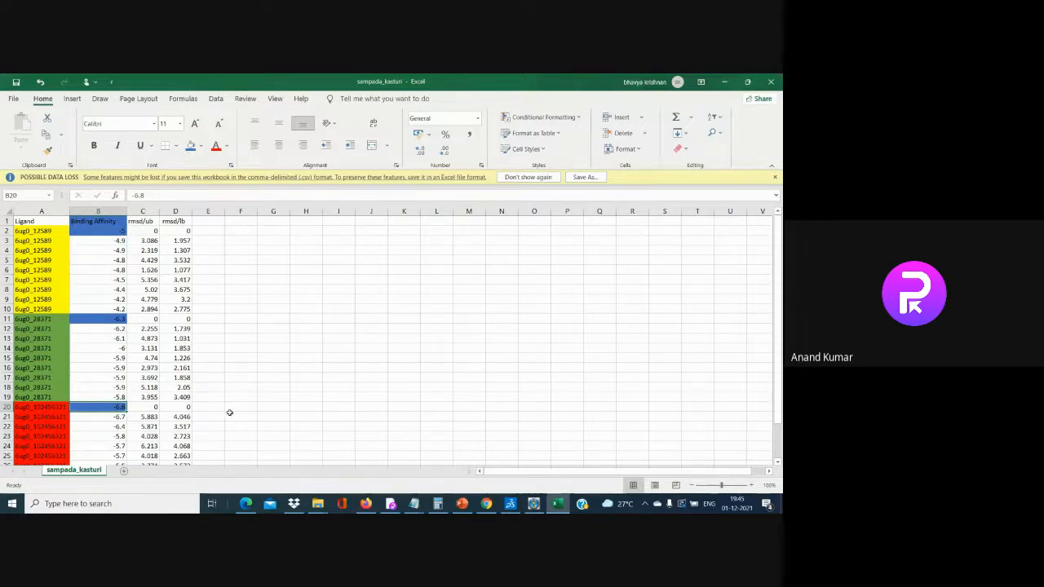
pyautogui.scroll(-1, 230, 413)
pyautogui.scroll(1, 229, 413)
pyautogui.moveTo(533, 503)
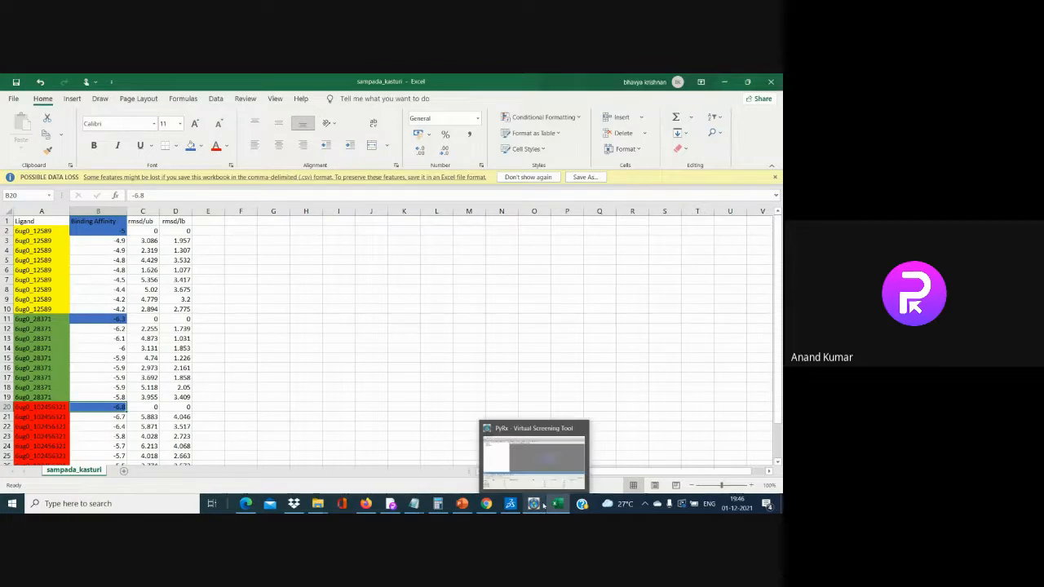
pyautogui.click(538, 461)
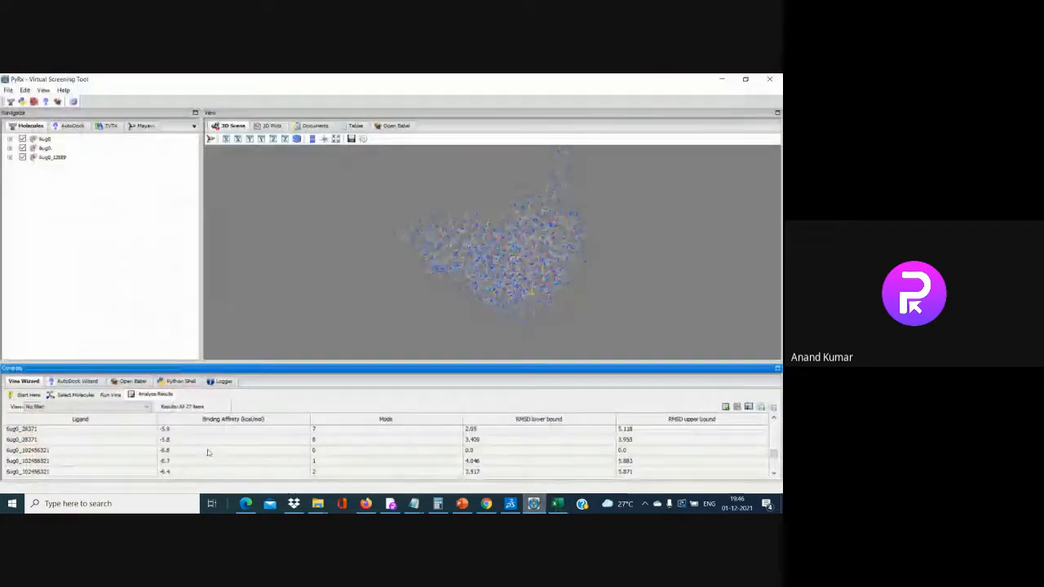
pyautogui.click(51, 126)
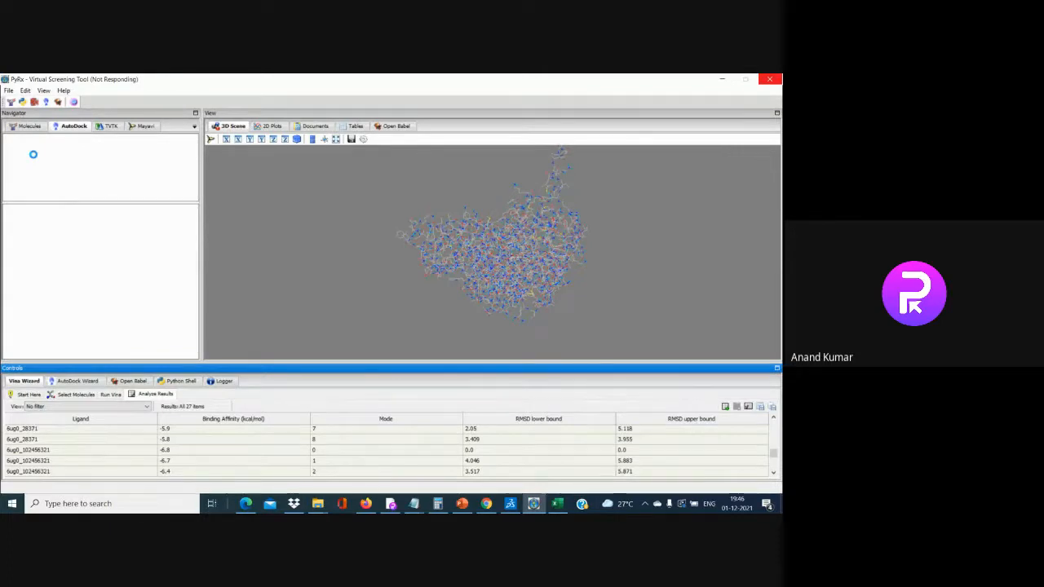
pyautogui.hotkey('alt', 'Tab')
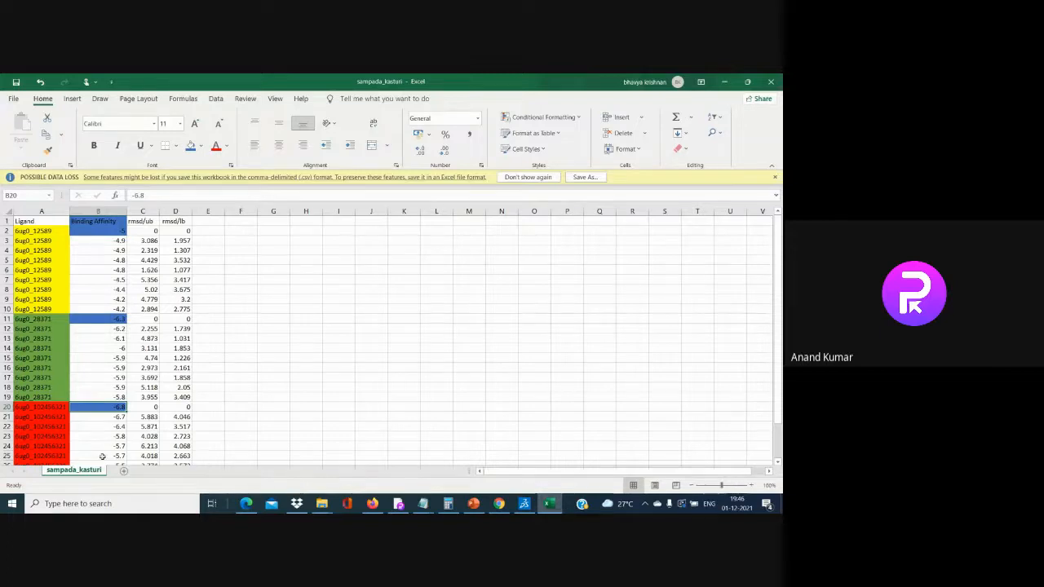
# Minimise Excel and the Docking_interaction folder, then view PyRx's AutoDock lists and Logger warnings
pyautogui.click(723, 81)
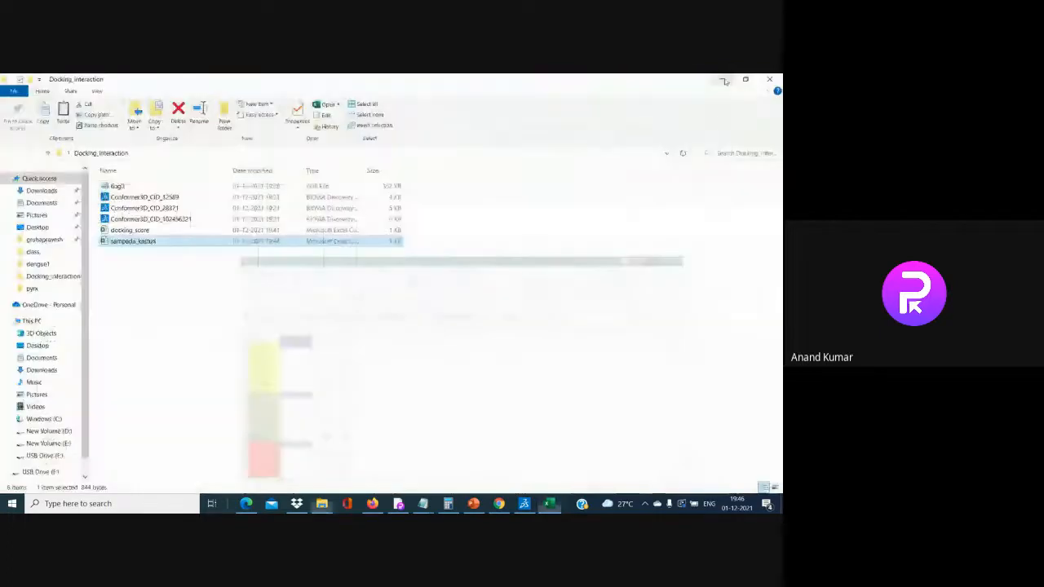
pyautogui.click(720, 83)
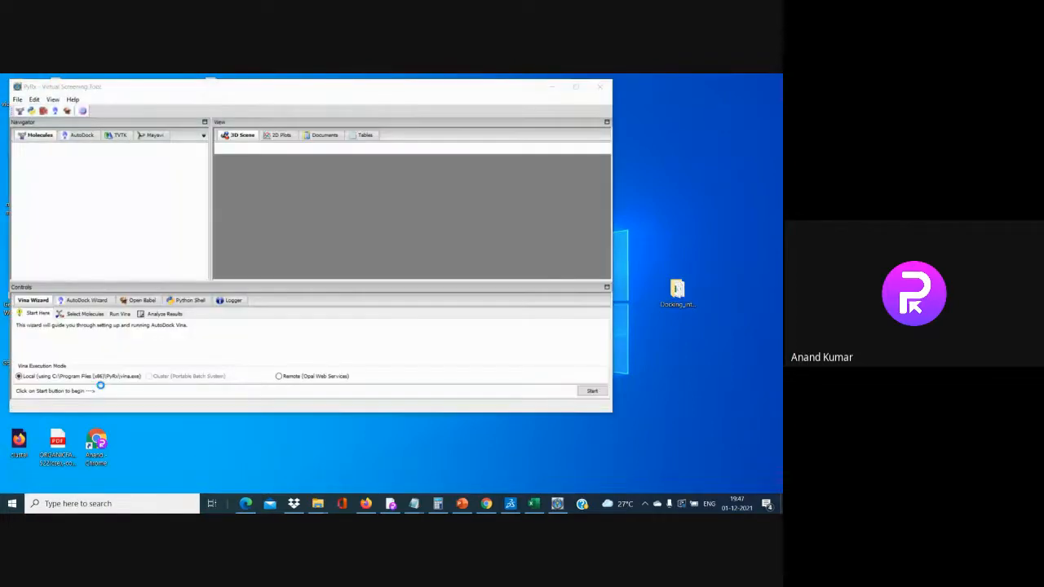
pyautogui.click(79, 135)
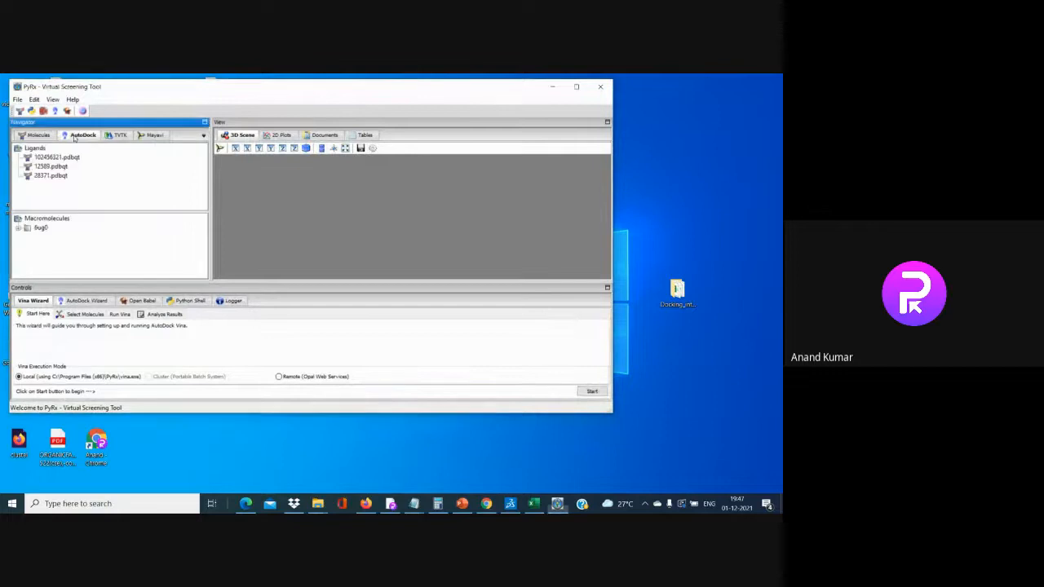
pyautogui.click(34, 230)
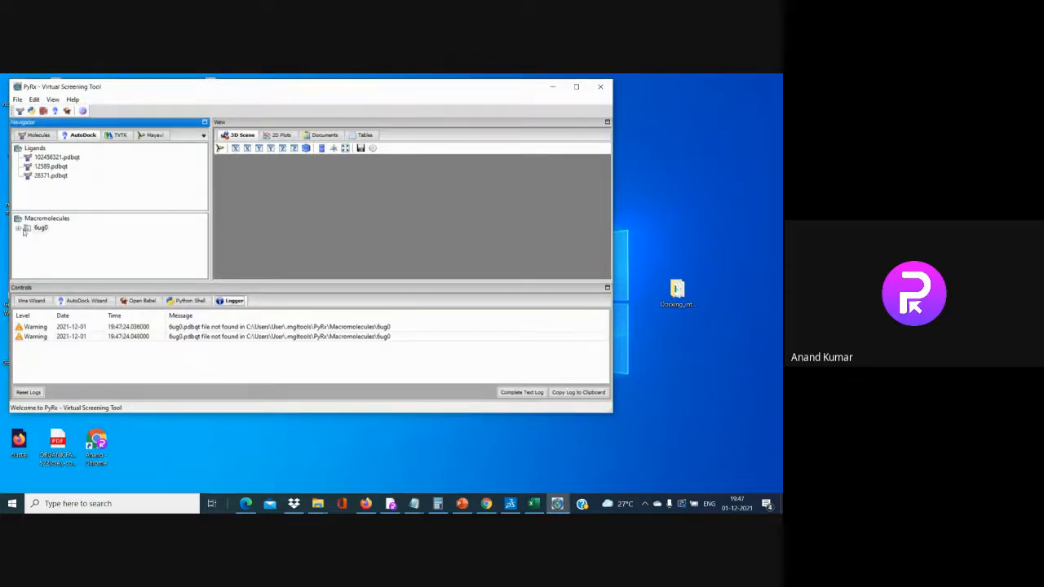
# Expand 6ug0 to list its three docking output files and maximise the PyRx window
pyautogui.click(20, 231)
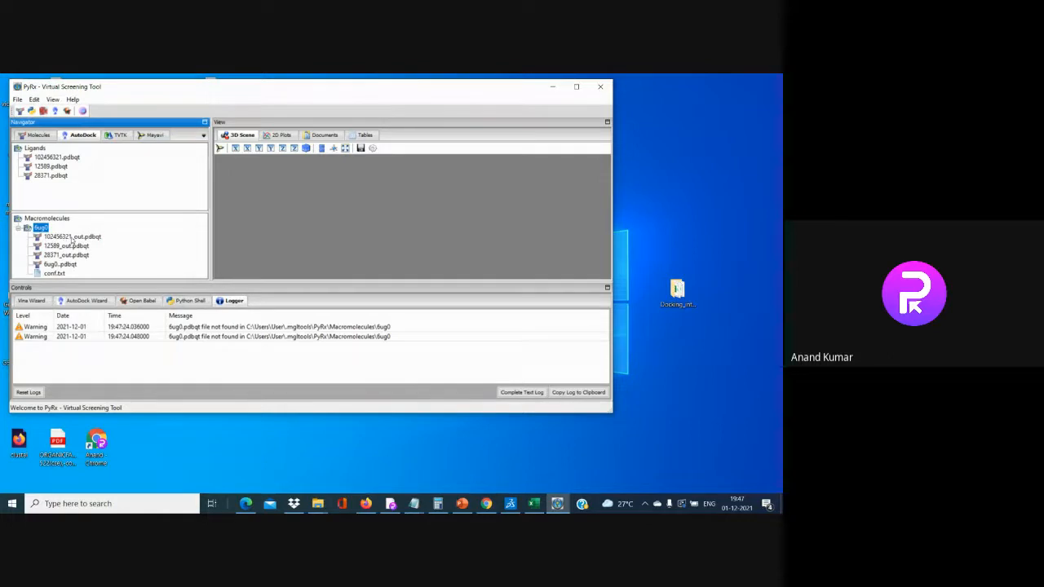
pyautogui.click(576, 86)
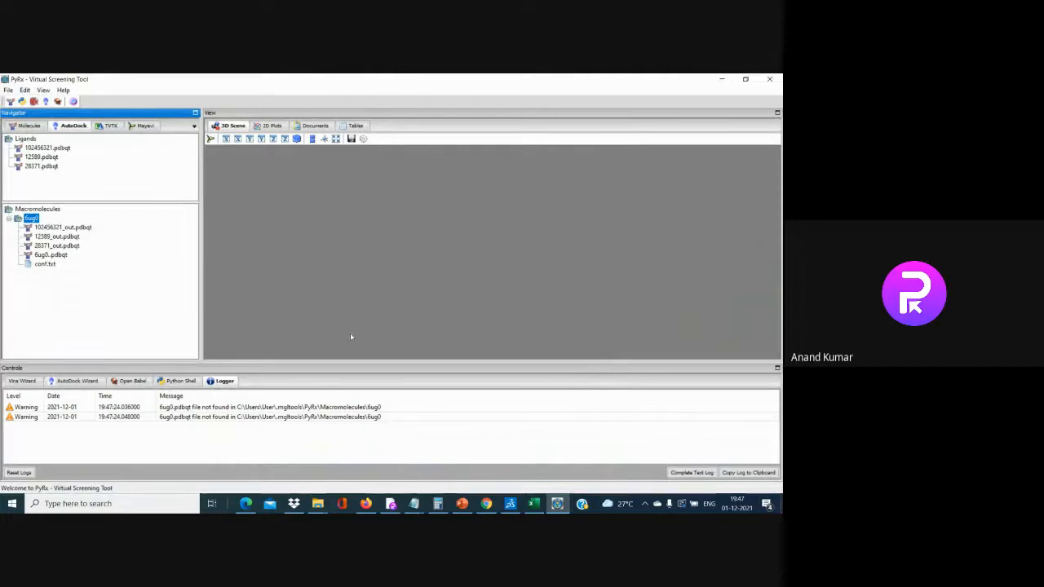
pyautogui.hotkey('alt', 'Tab')
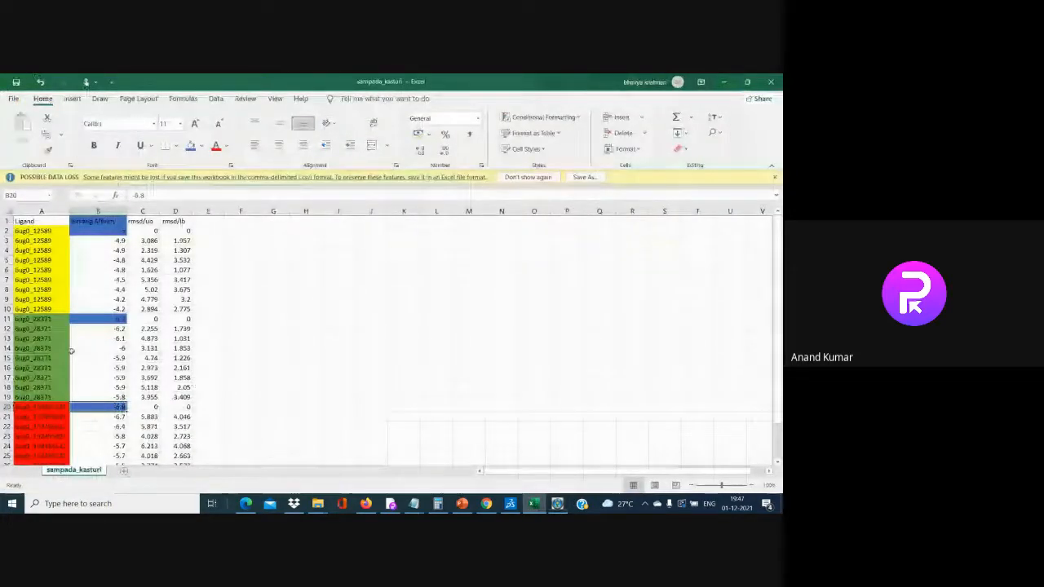
pyautogui.click(558, 503)
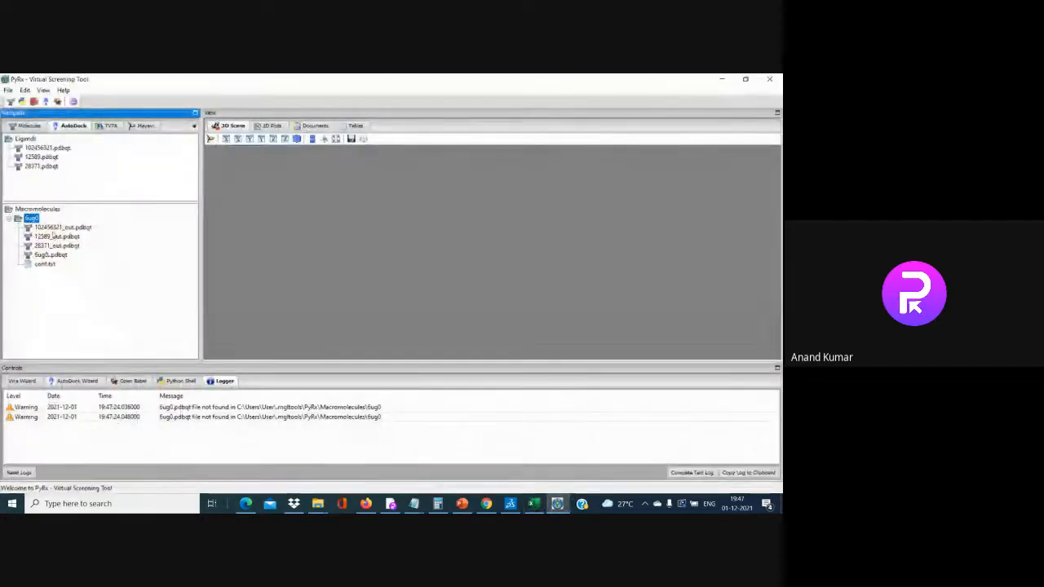
# Display the docked poses of 102456321, 12589 and 28371 in the 3D scene
pyautogui.click(54, 227)
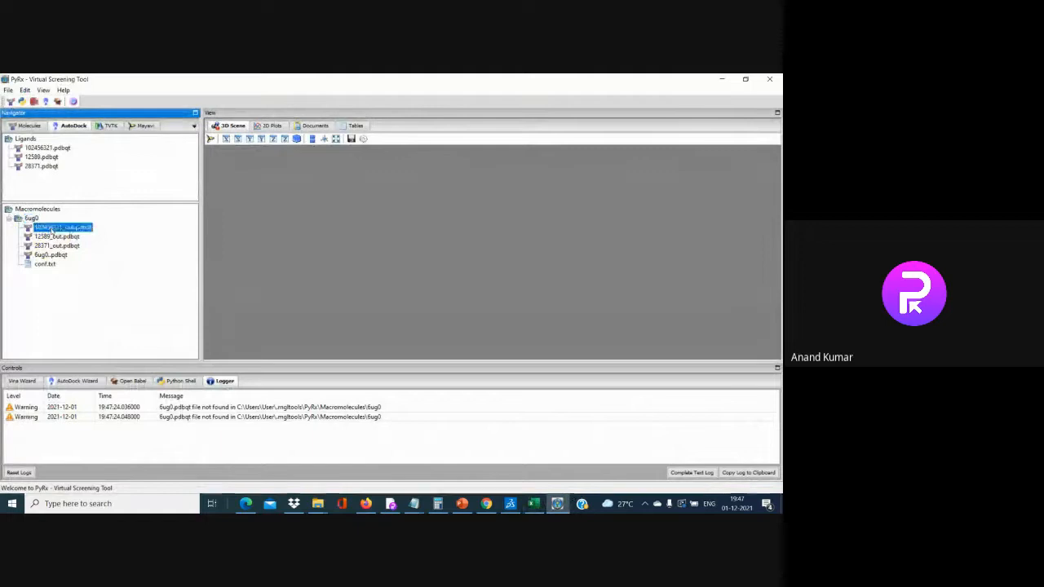
pyautogui.rightClick(53, 231)
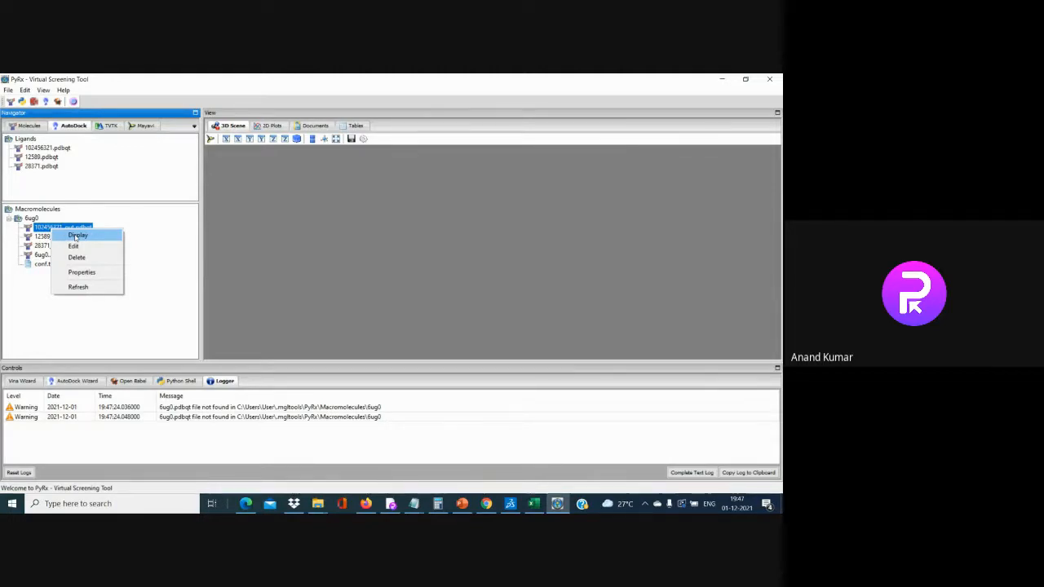
pyautogui.click(76, 236)
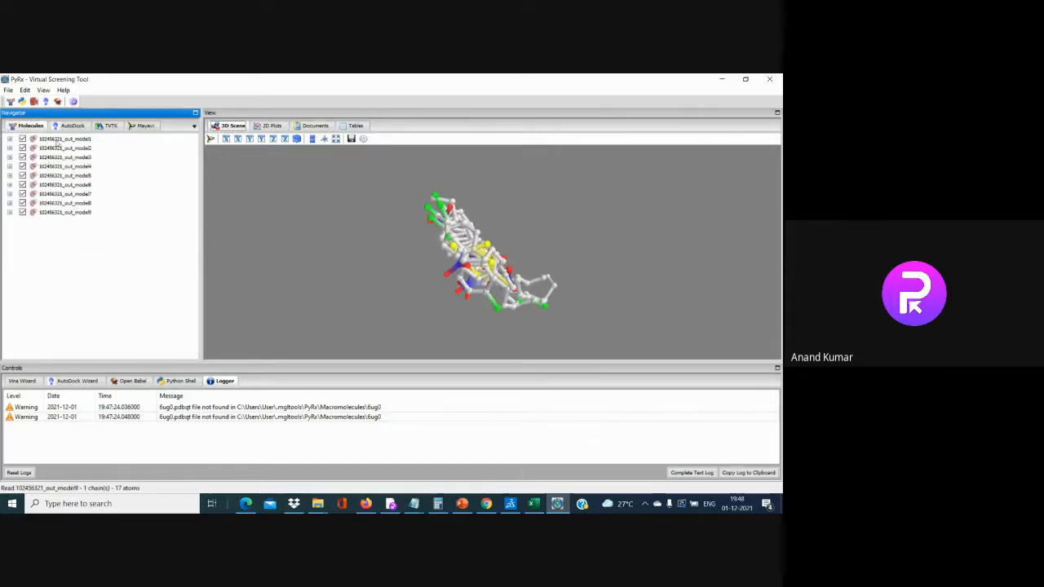
pyautogui.click(71, 126)
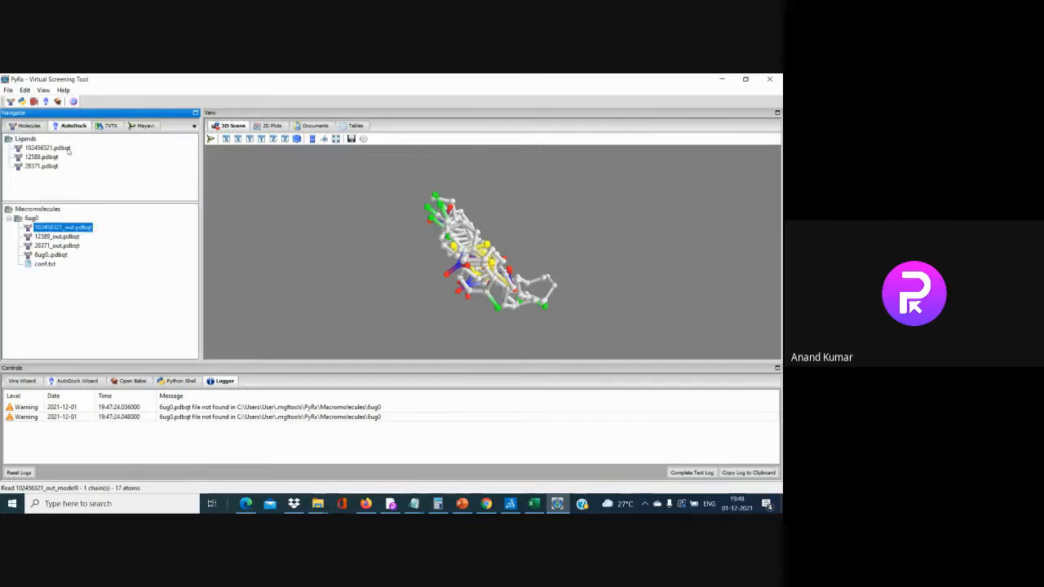
pyautogui.click(50, 237)
pyautogui.rightClick(50, 237)
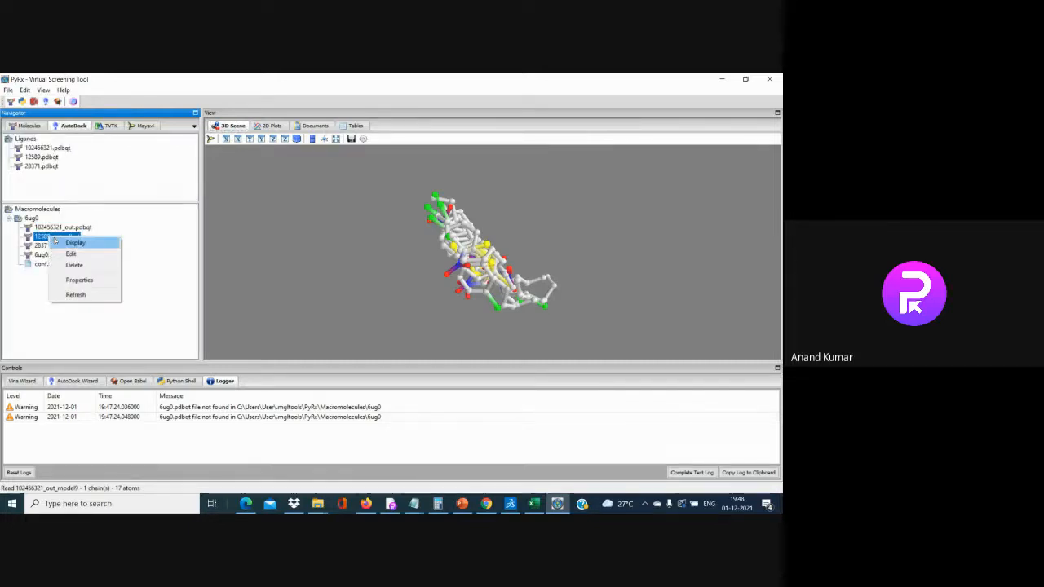
pyautogui.click(73, 243)
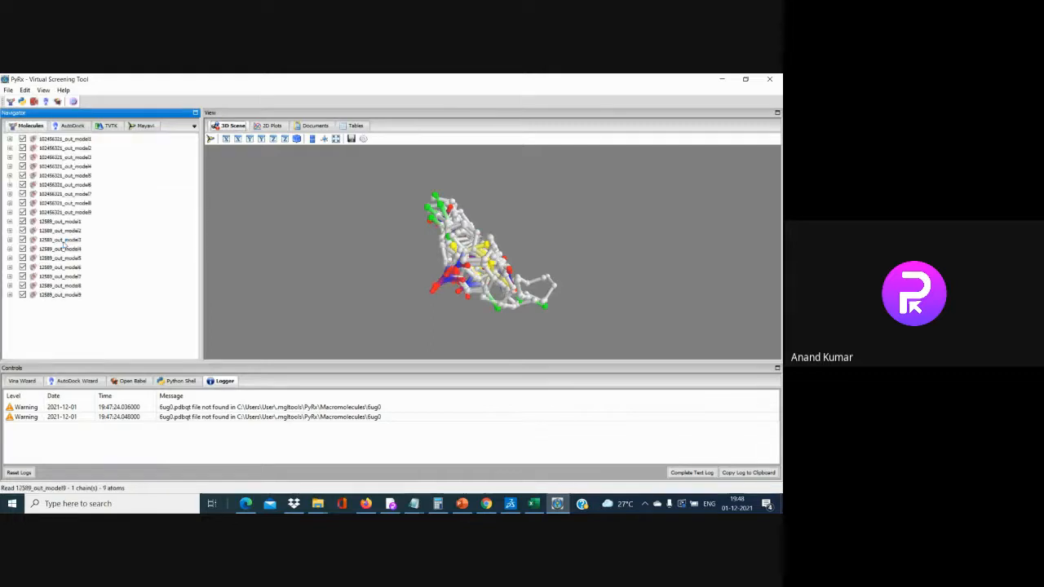
pyautogui.click(61, 128)
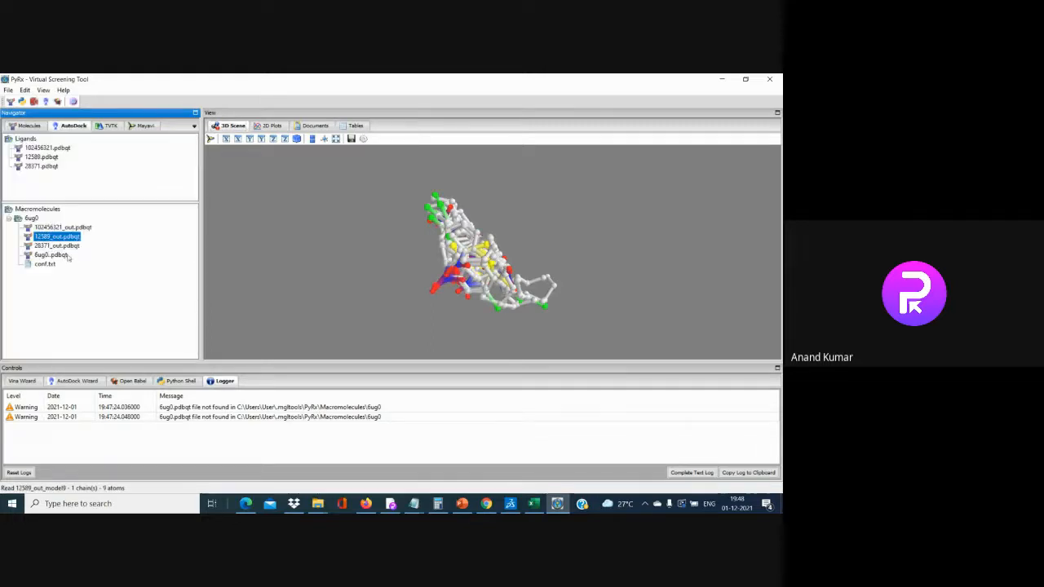
pyautogui.click(54, 247)
pyautogui.rightClick(54, 247)
pyautogui.click(71, 250)
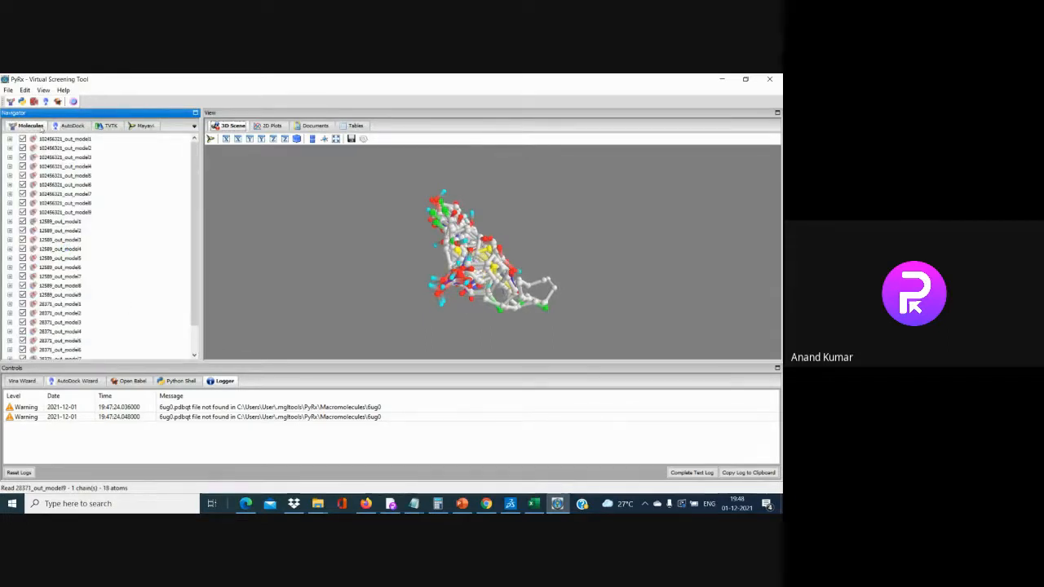
pyautogui.click(67, 127)
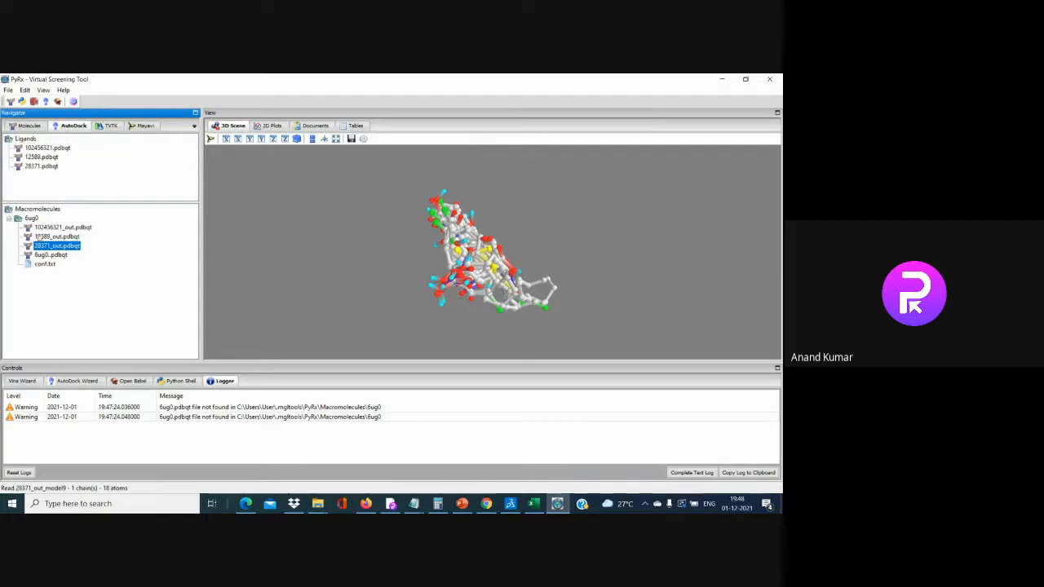
# Check the loaded docked models, then load the 6ug0.pdbqt receptor into the scene
pyautogui.click(52, 256)
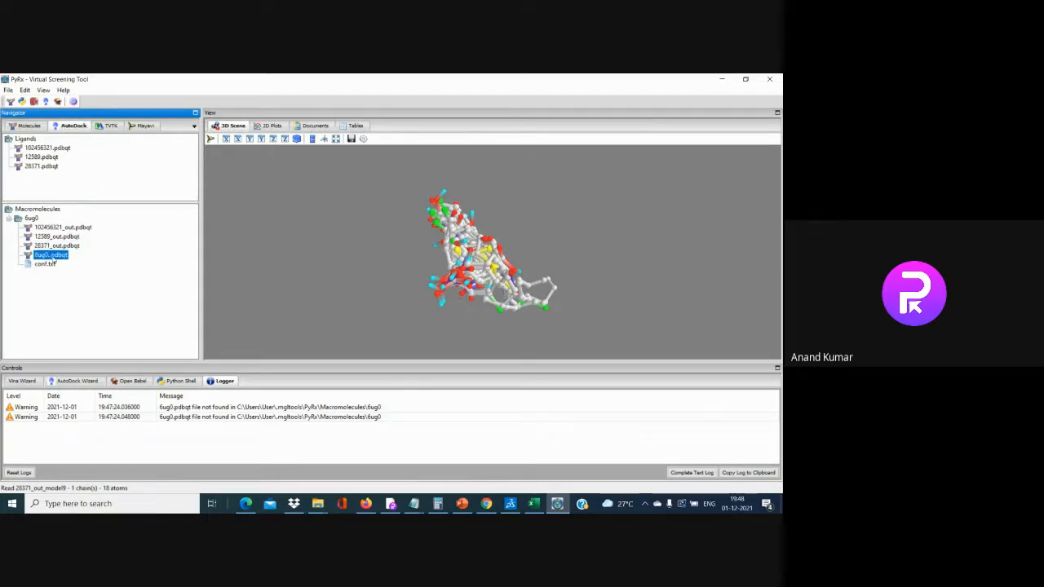
pyautogui.click(31, 127)
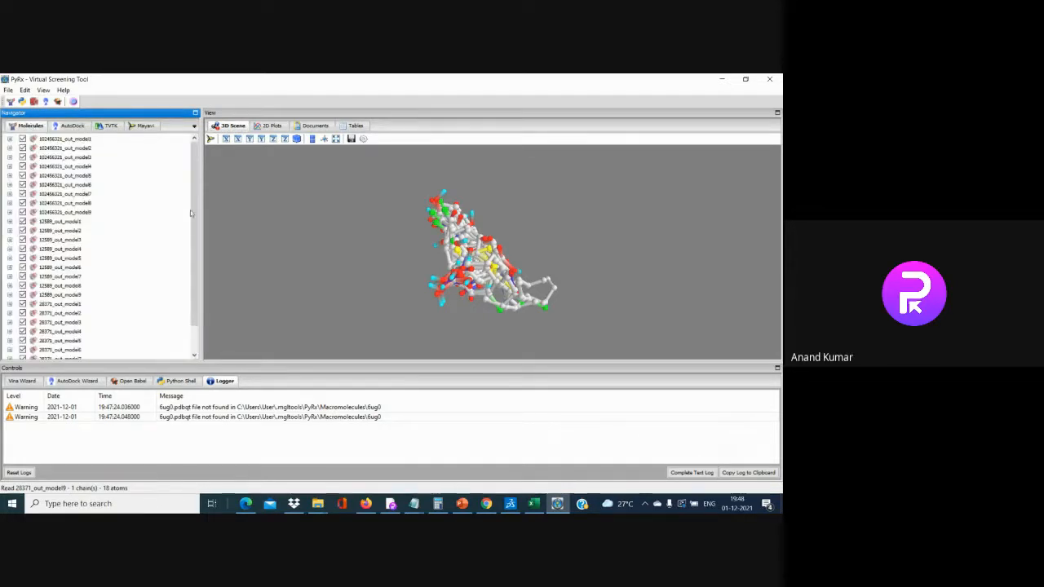
pyautogui.moveTo(196, 265)
pyautogui.mouseDown()
pyautogui.moveTo(210, 316)
pyautogui.moveTo(198, 280)
pyautogui.mouseUp()
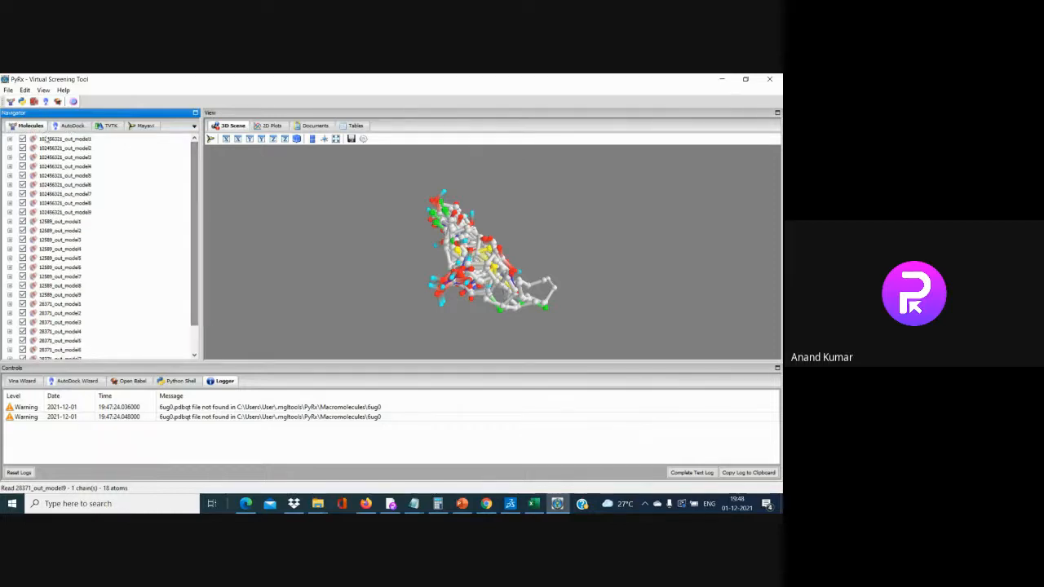
pyautogui.click(72, 126)
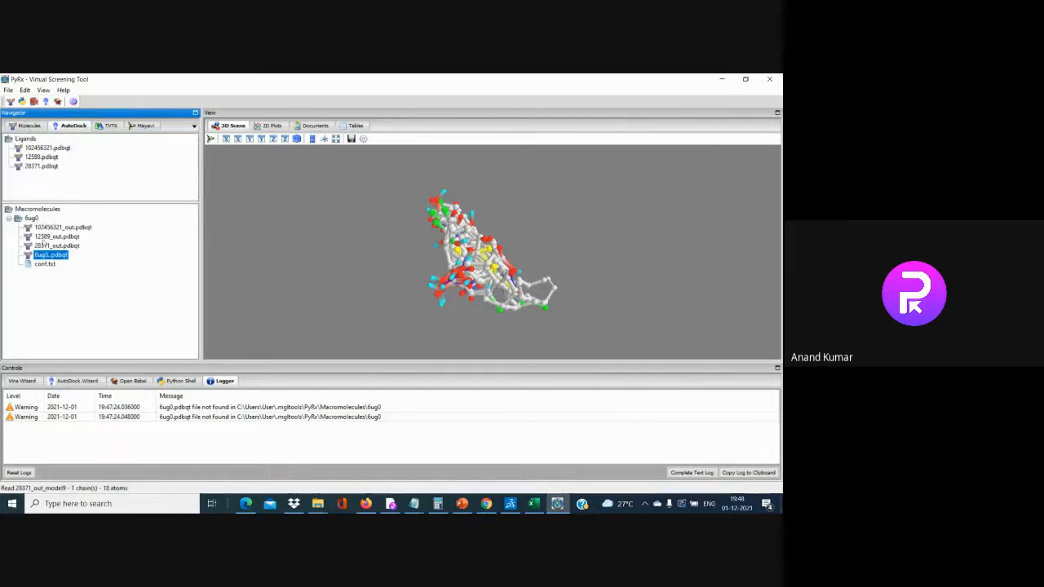
pyautogui.click(47, 256)
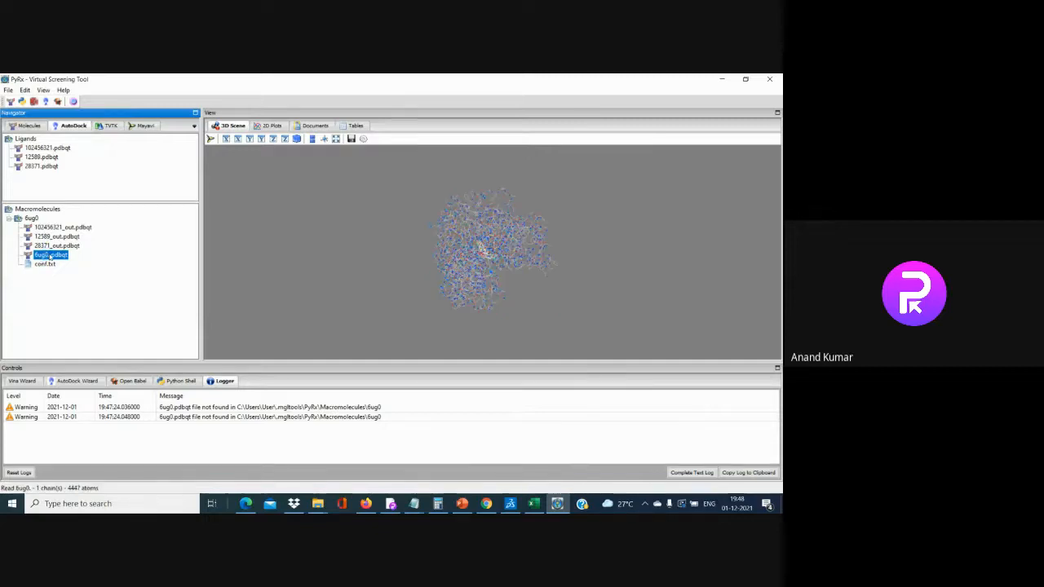
# Display the 6ug0 protein file in the 3D scene
pyautogui.rightClick(53, 256)
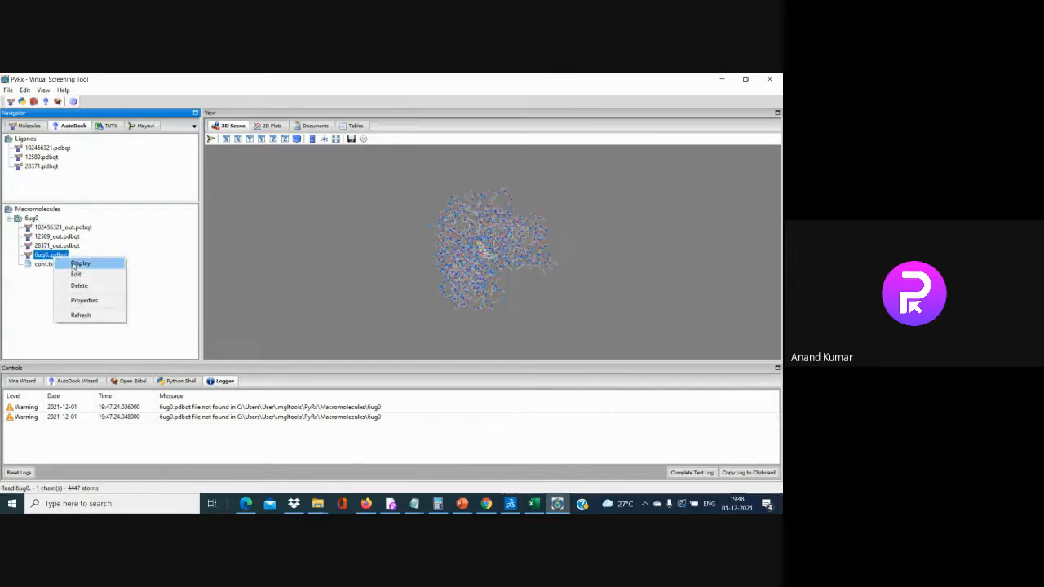
pyautogui.click(75, 264)
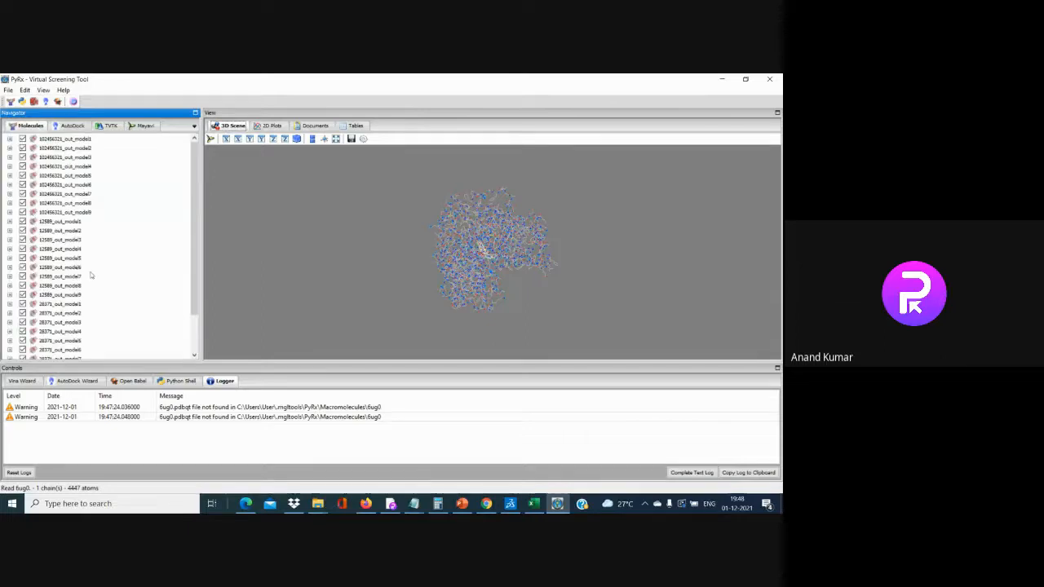
pyautogui.scroll(-2, 93, 293)
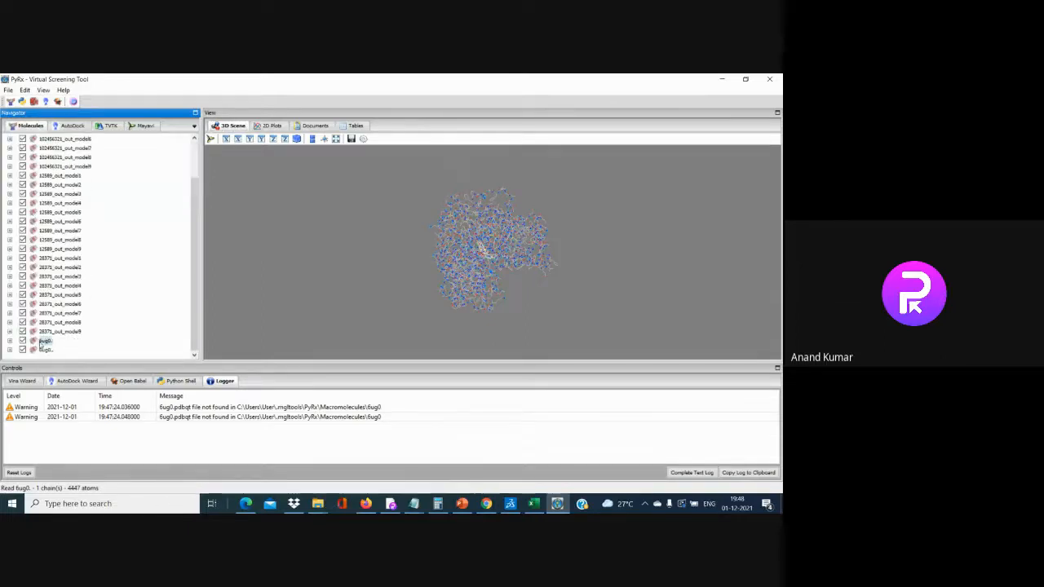
pyautogui.scroll(2, 35, 346)
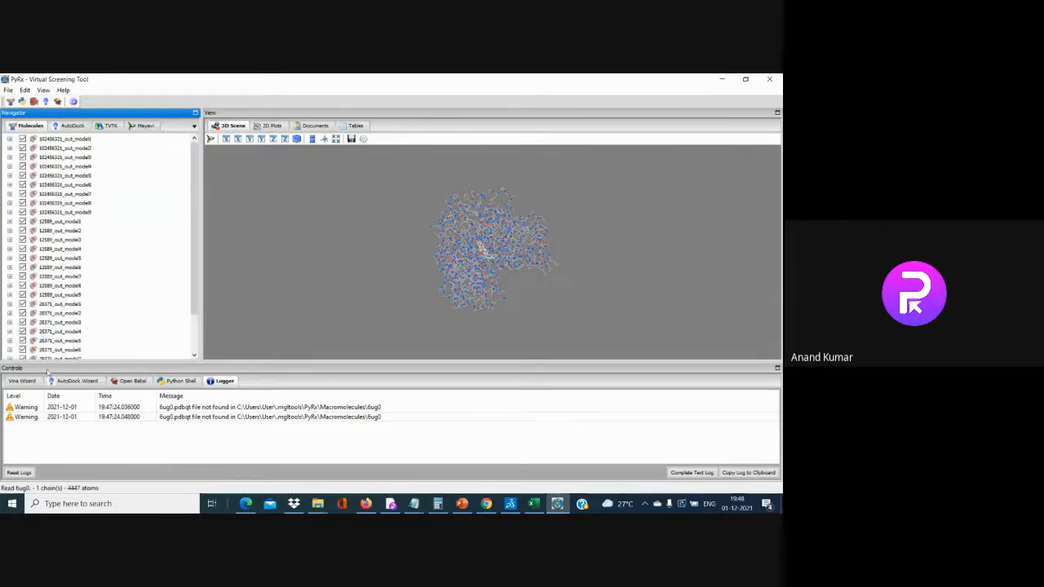
pyautogui.scroll(-2, 46, 357)
# Render 6ug0 as a blue molecular surface and rotate it to view the docked ligands
pyautogui.rightClick(45, 341)
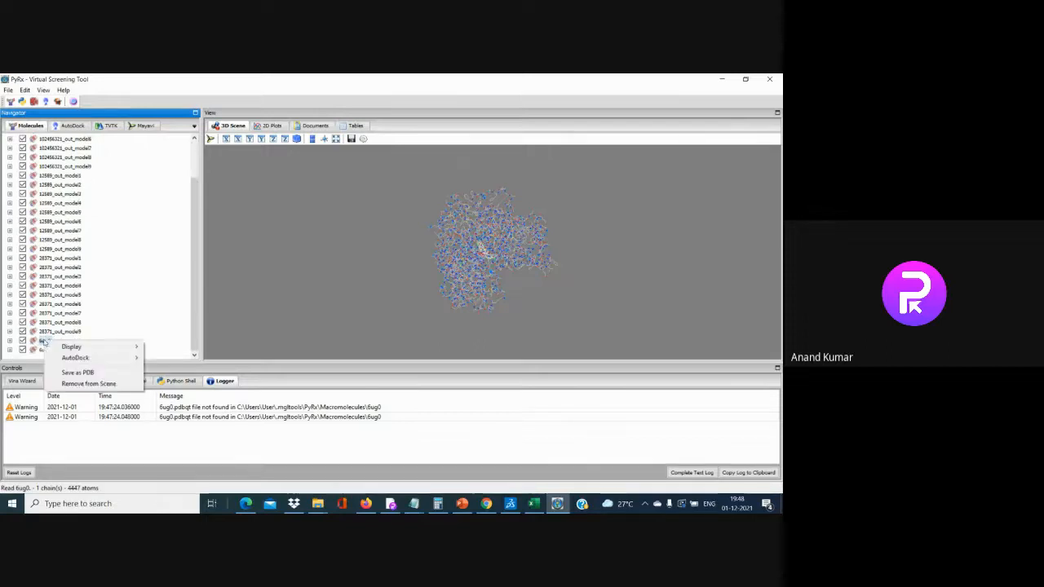
pyautogui.moveTo(131, 349)
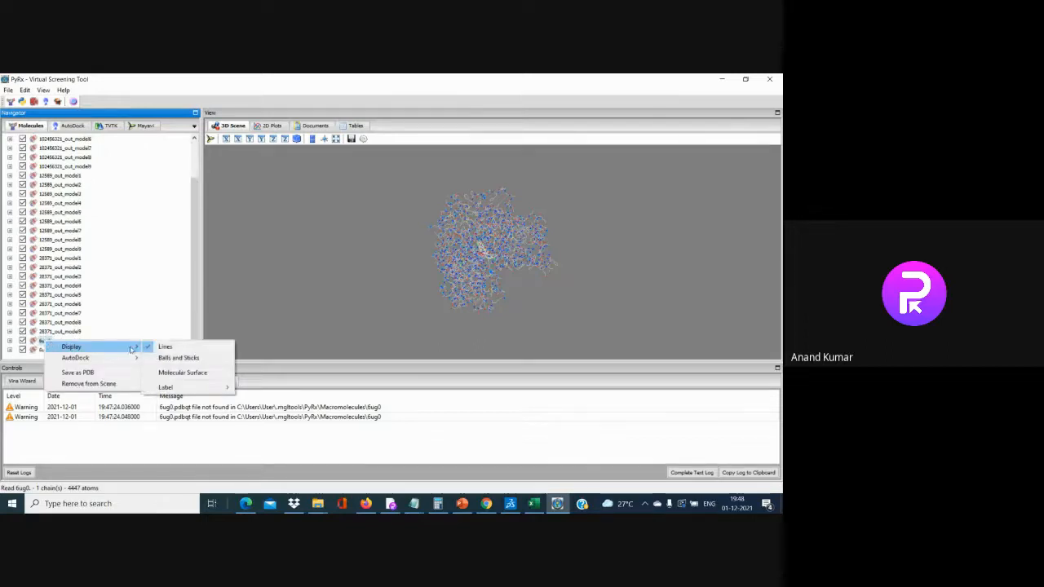
pyautogui.click(182, 372)
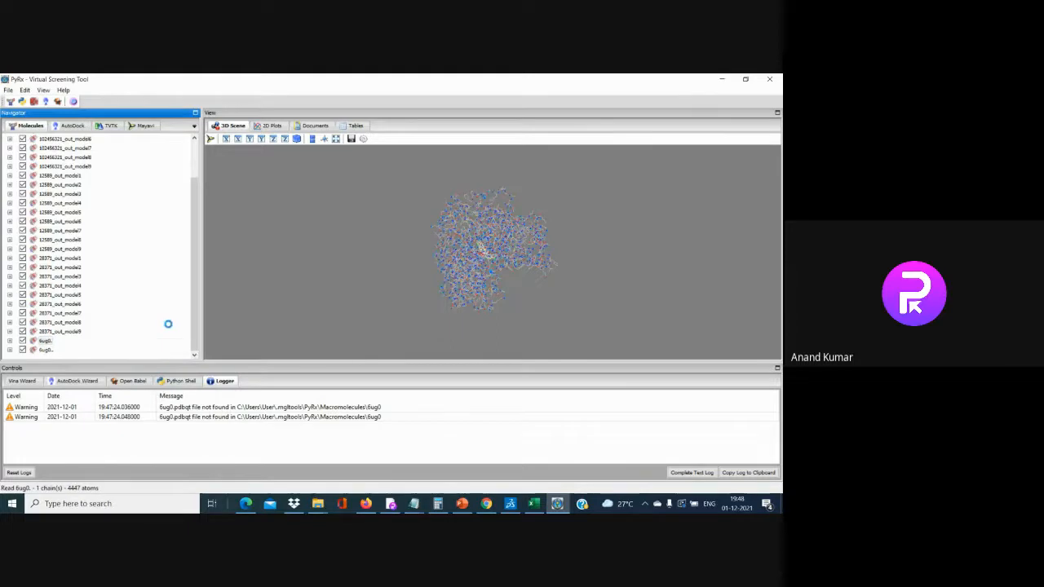
pyautogui.moveTo(483, 298); pyautogui.dragTo(367, 275)
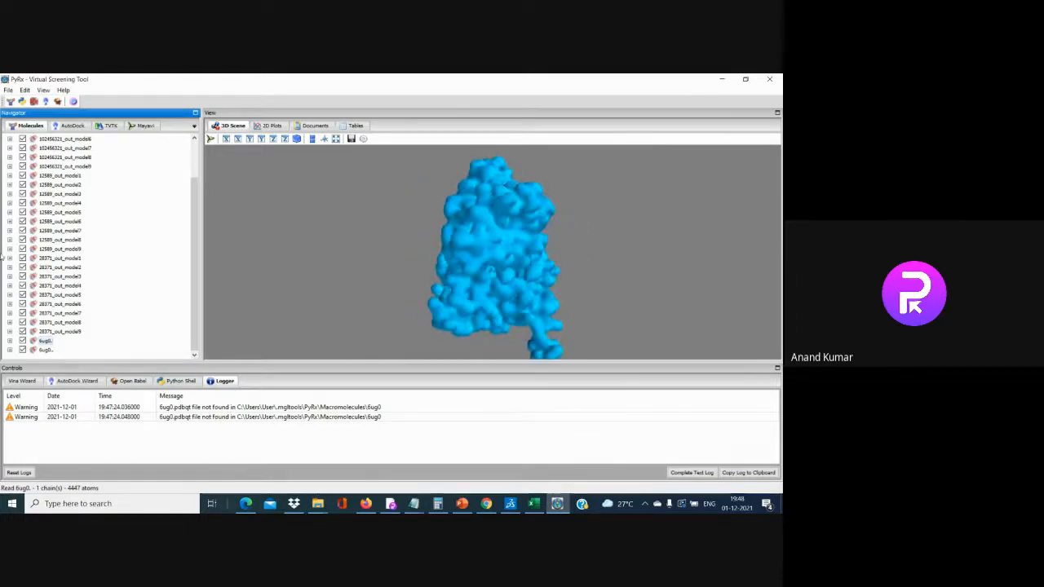
pyautogui.scroll(2, 99, 290)
pyautogui.click(53, 140)
# Display the first ligand model as lines and balls-and-sticks
pyautogui.rightClick(54, 140)
pyautogui.moveTo(81, 145)
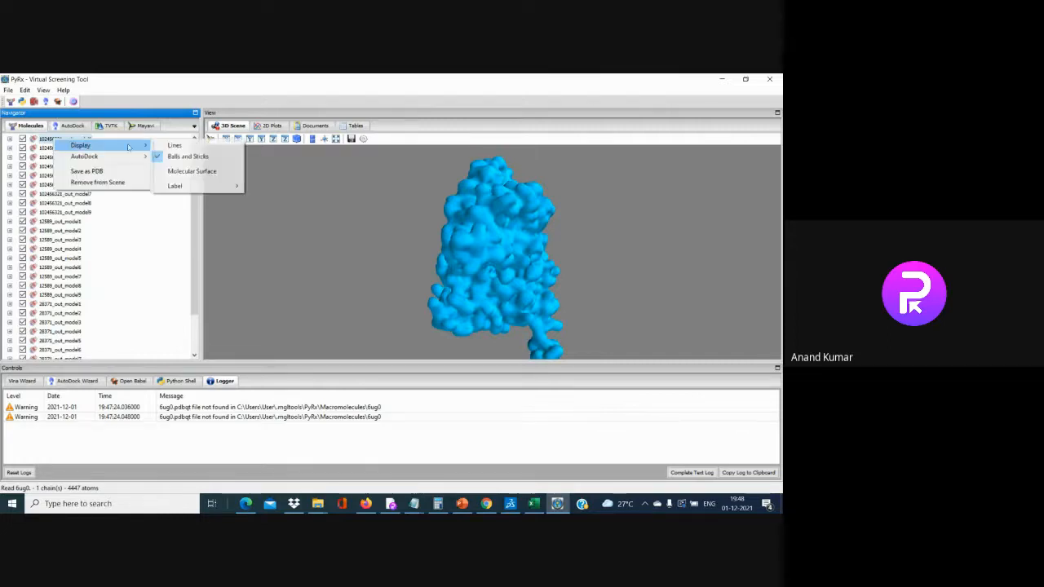
pyautogui.click(178, 149)
pyautogui.moveTo(410, 252); pyautogui.dragTo(447, 314)
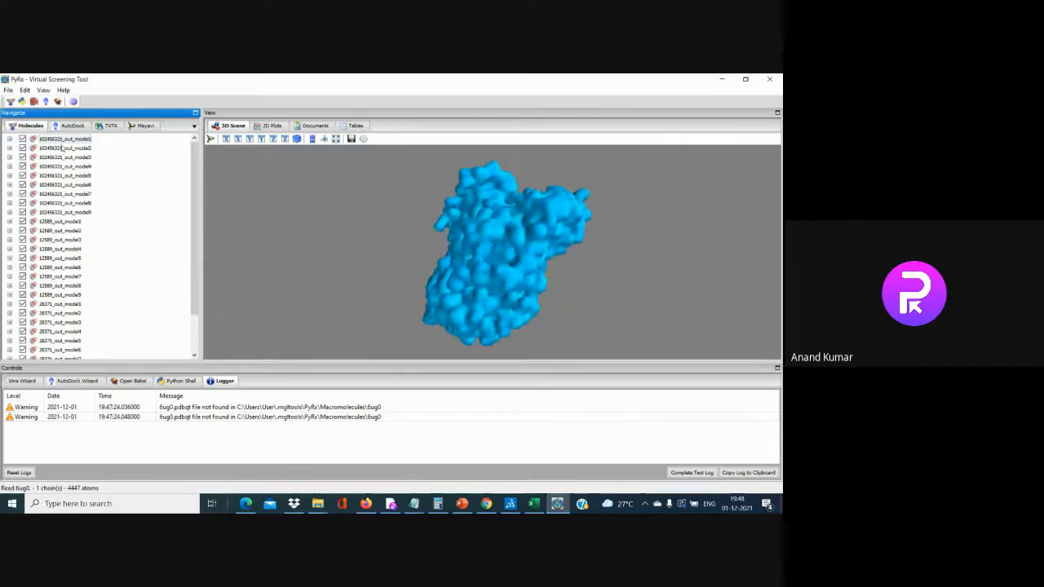
pyautogui.rightClick(62, 142)
pyautogui.moveTo(90, 146)
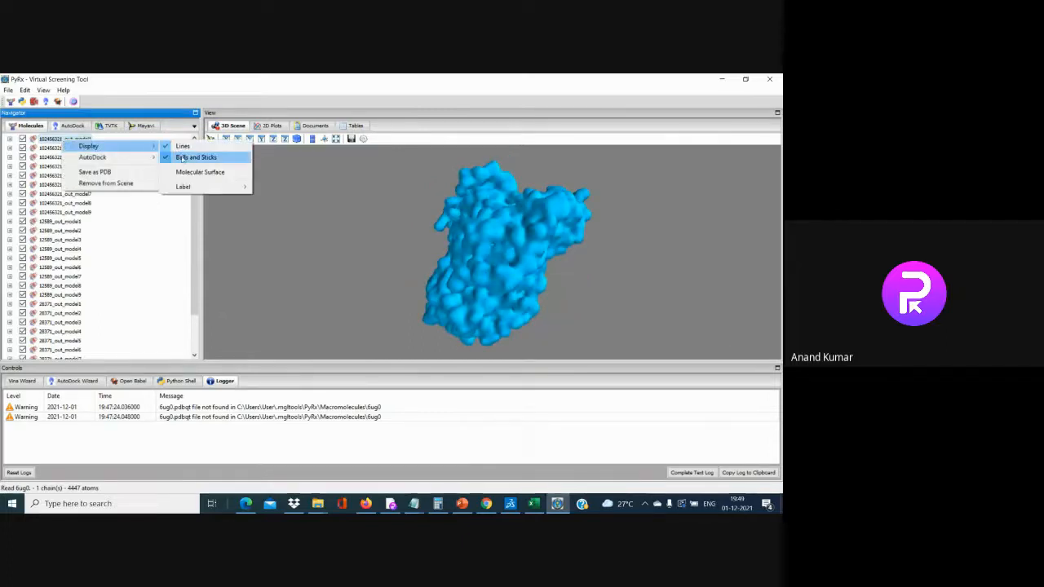
pyautogui.click(182, 157)
pyautogui.rightClick(40, 141)
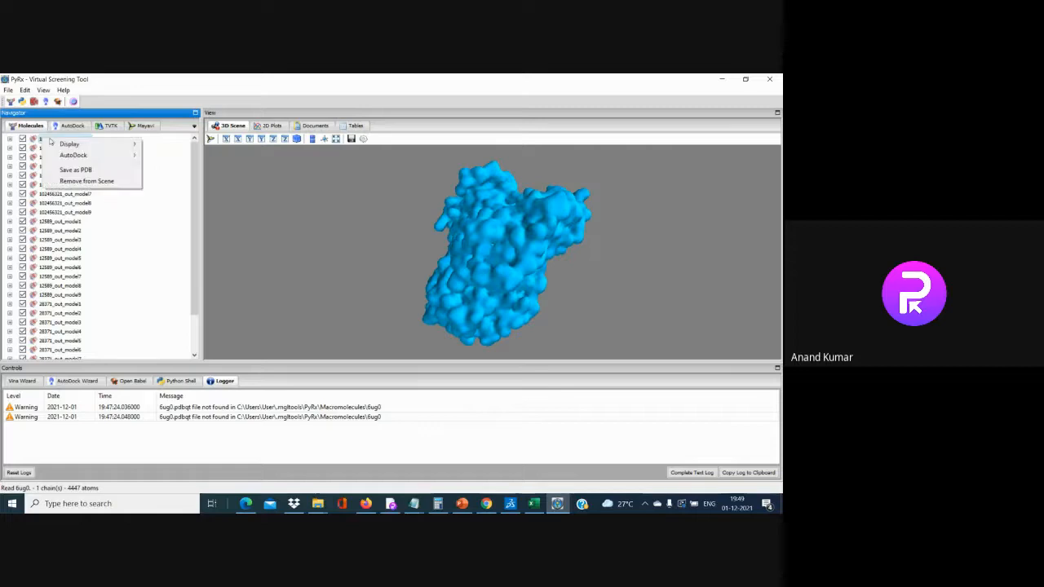
pyautogui.click(187, 209)
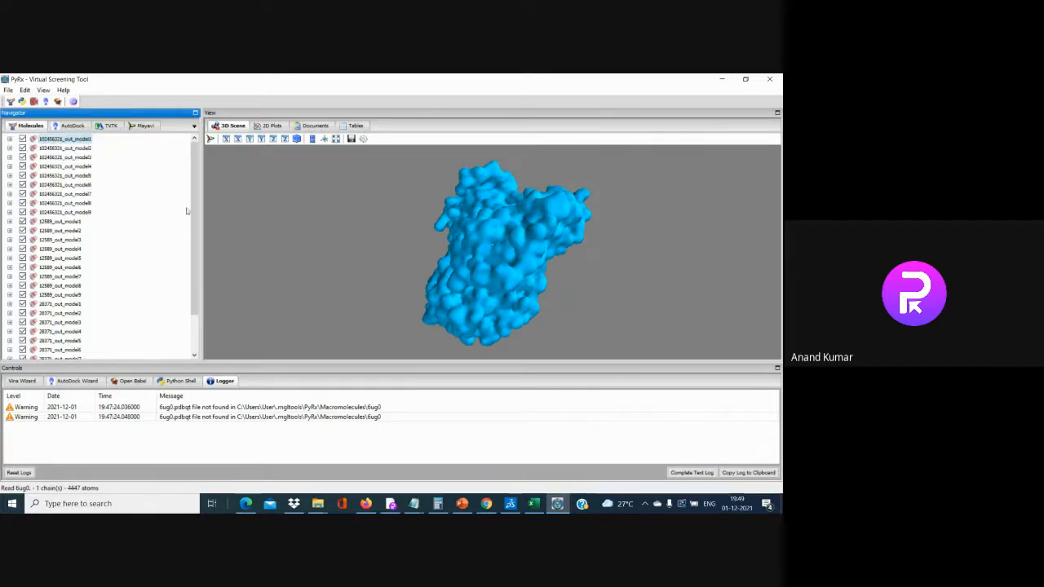
# Turn off the 6ug0 molecular surface to reveal the clustered ligand poses
pyautogui.moveTo(194, 219); pyautogui.dragTo(135, 331)
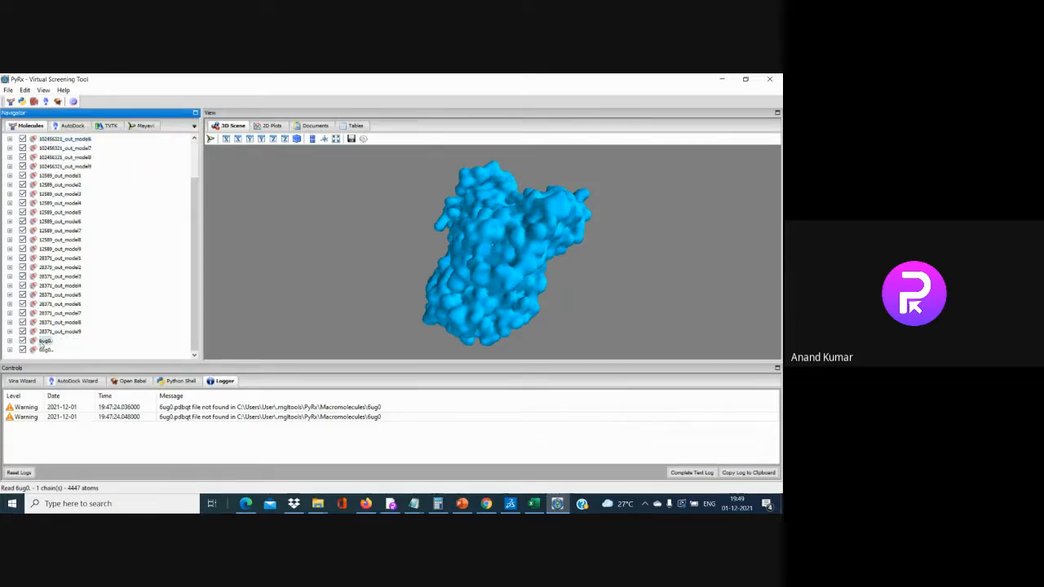
pyautogui.rightClick(47, 341)
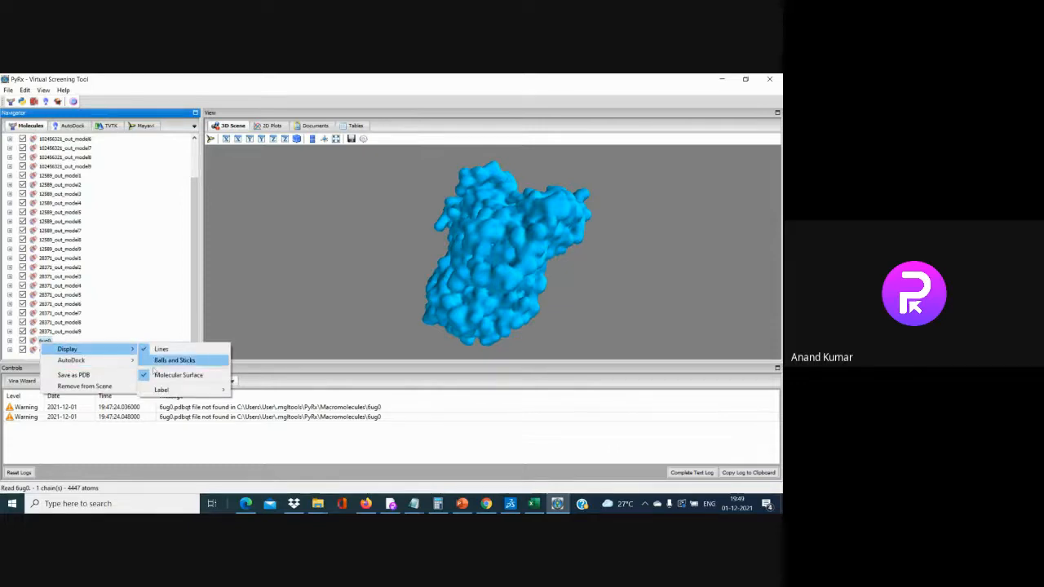
pyautogui.click(159, 375)
pyautogui.scroll(12, 503, 267)
pyautogui.moveTo(503, 267); pyautogui.dragTo(368, 302)
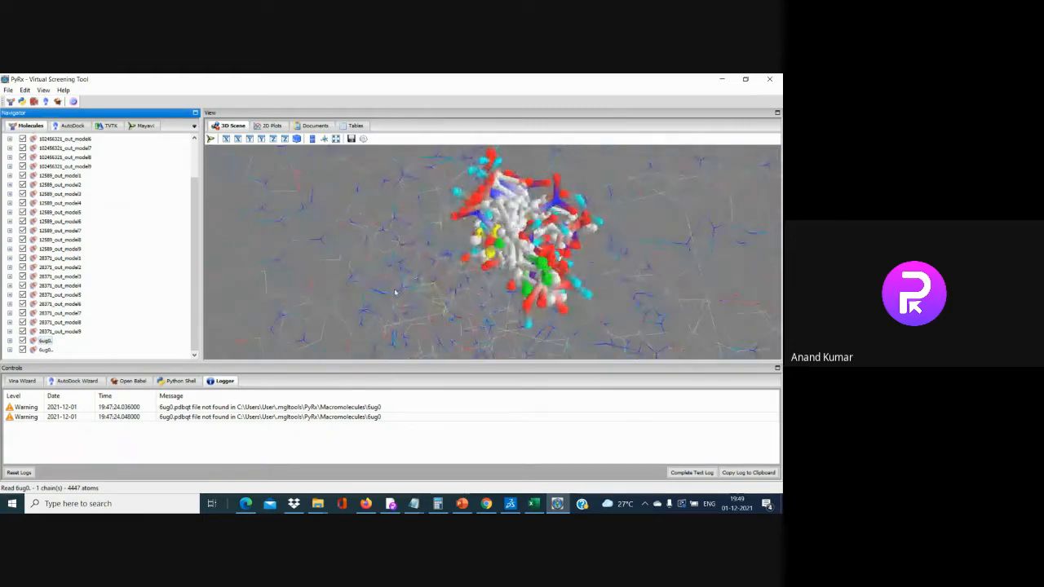
pyautogui.scroll(-5, 395, 292)
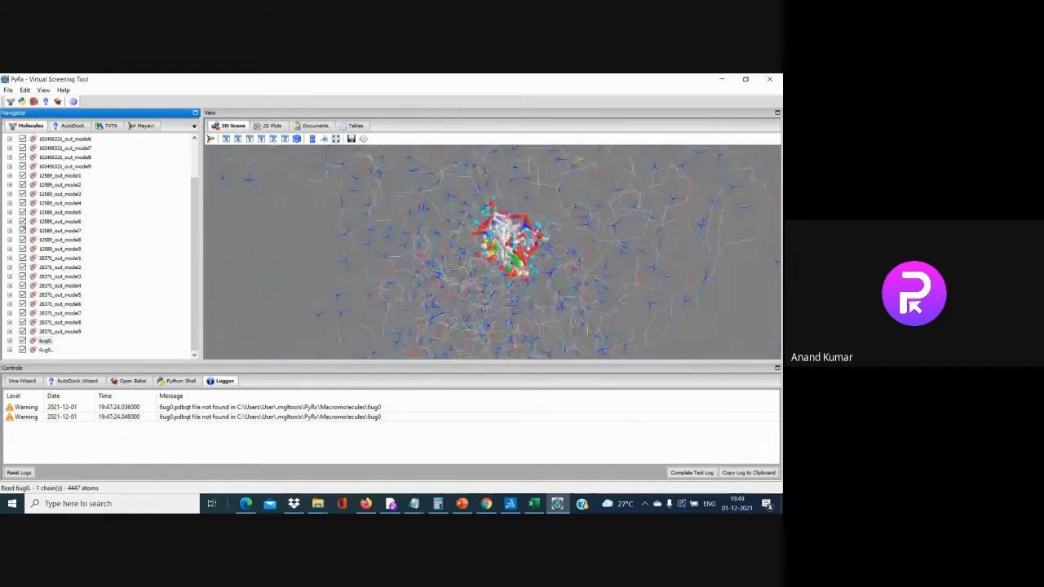
pyautogui.scroll(3, 23, 220)
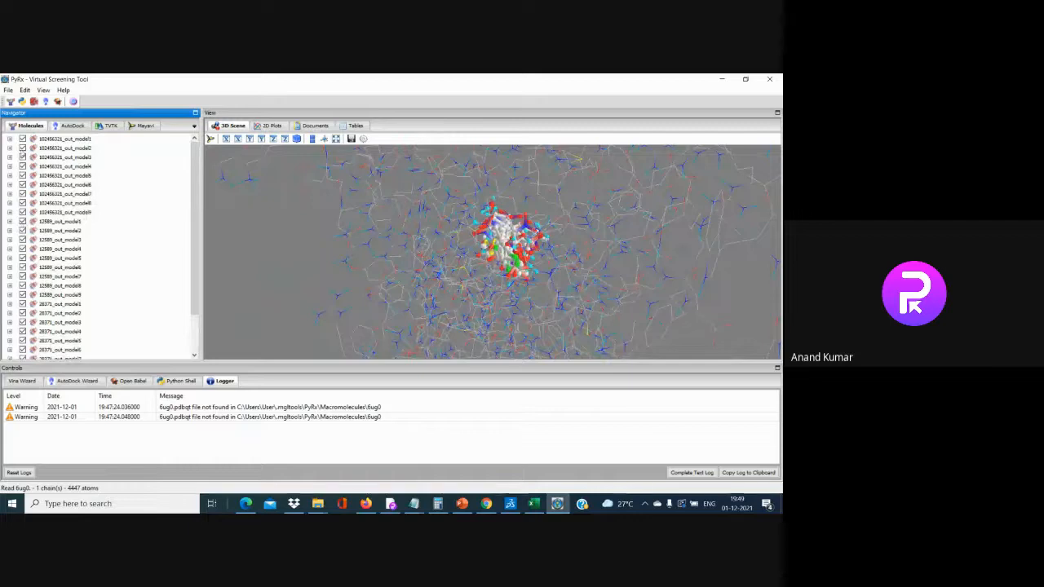
pyautogui.click(22, 147)
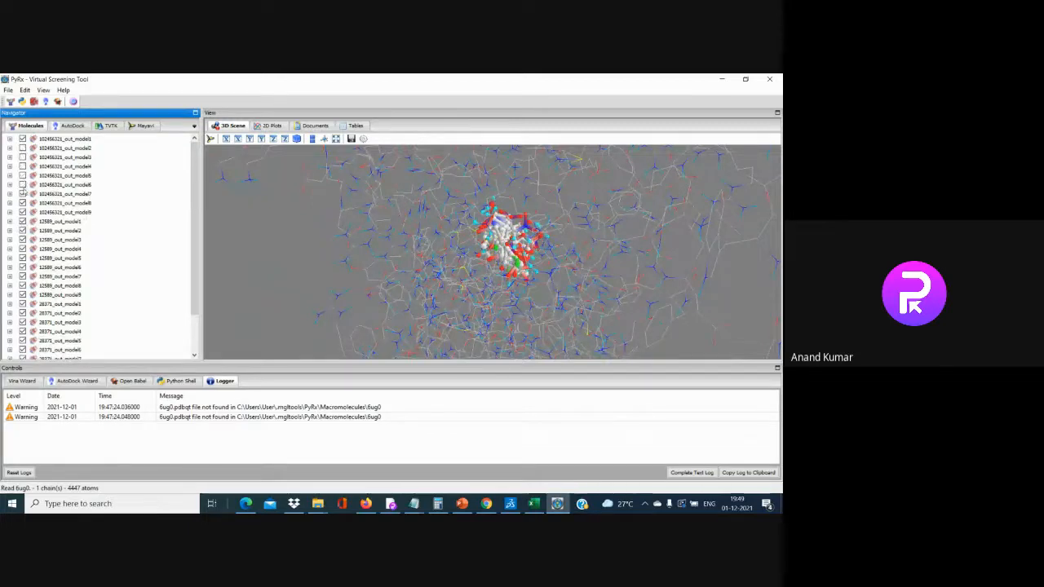
pyautogui.click(22, 203)
pyautogui.click(22, 212)
pyautogui.click(23, 230)
pyautogui.click(23, 239)
pyautogui.click(23, 249)
pyautogui.click(22, 267)
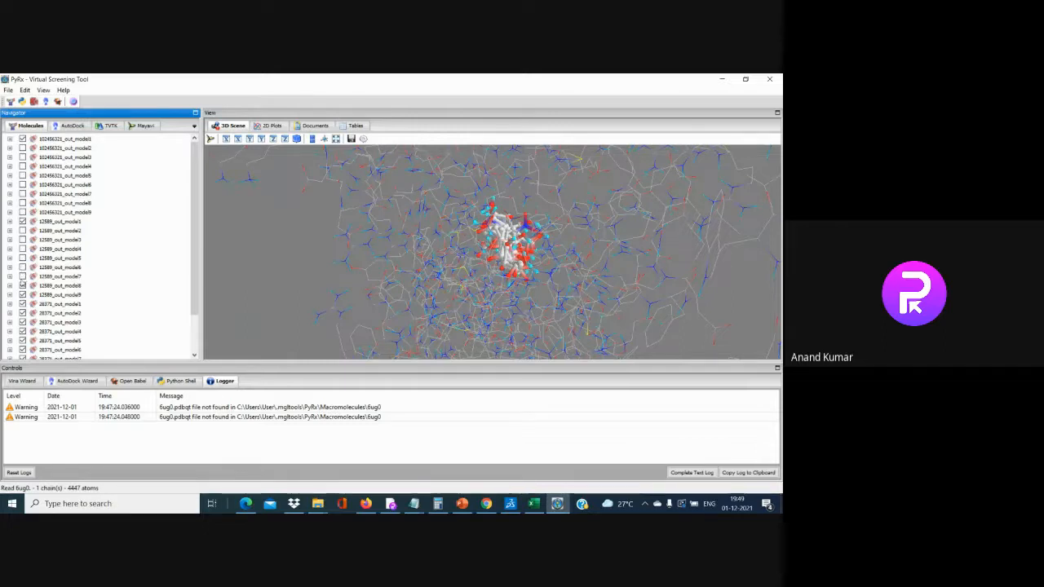
pyautogui.click(23, 294)
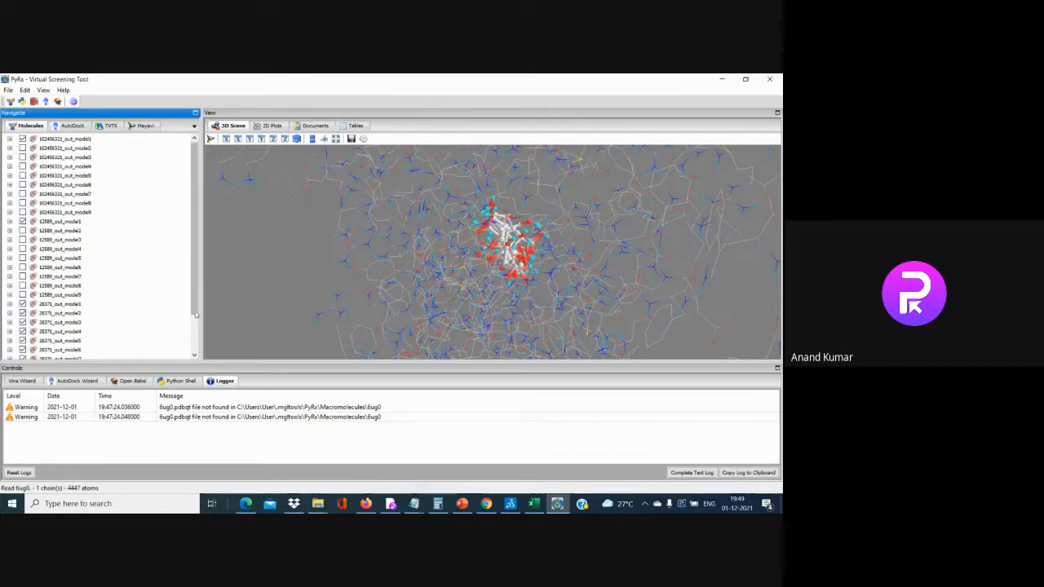
pyautogui.scroll(-2, 197, 310)
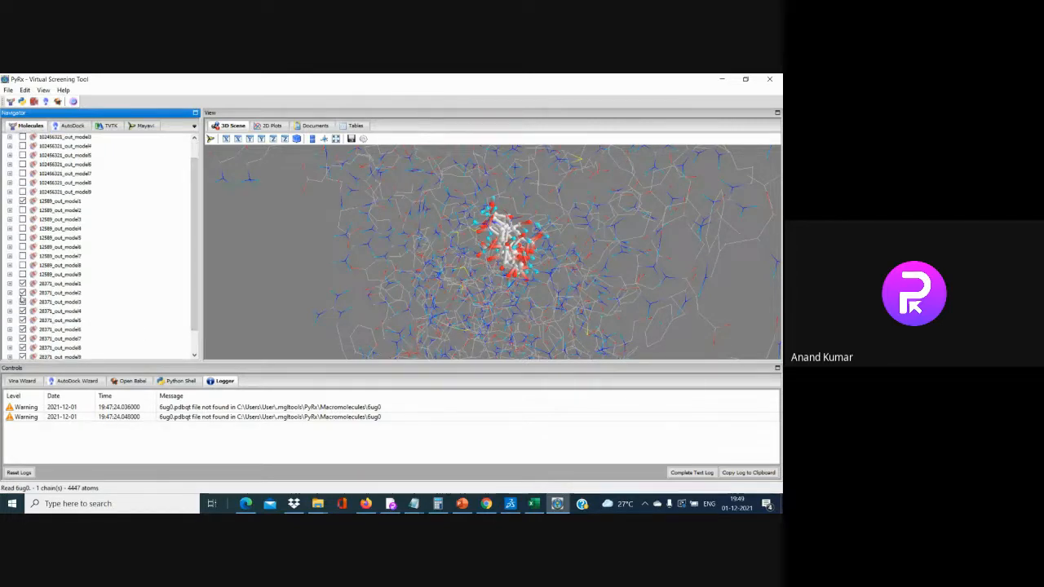
pyautogui.click(22, 292)
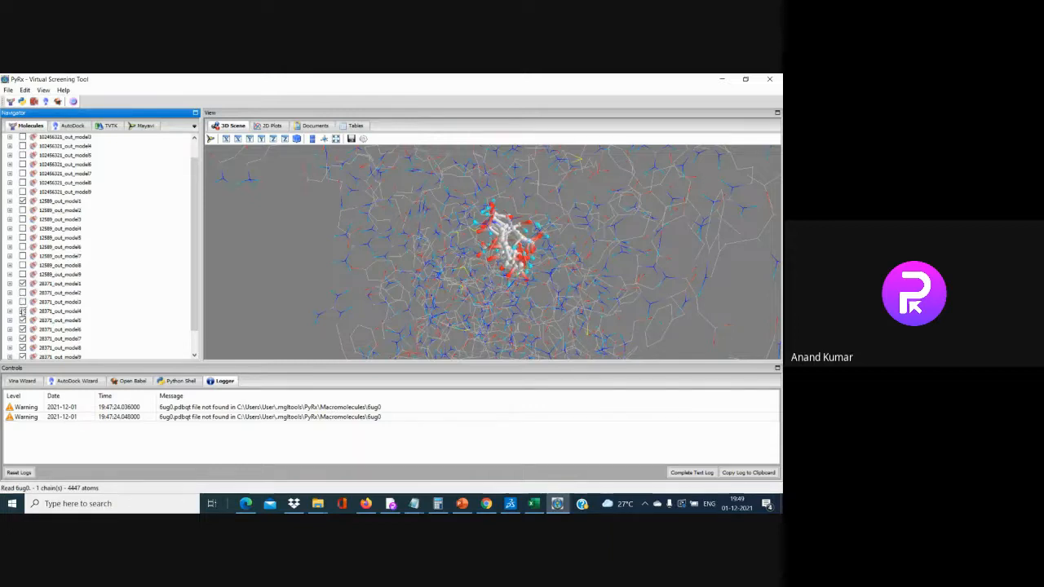
pyautogui.click(24, 320)
pyautogui.click(23, 338)
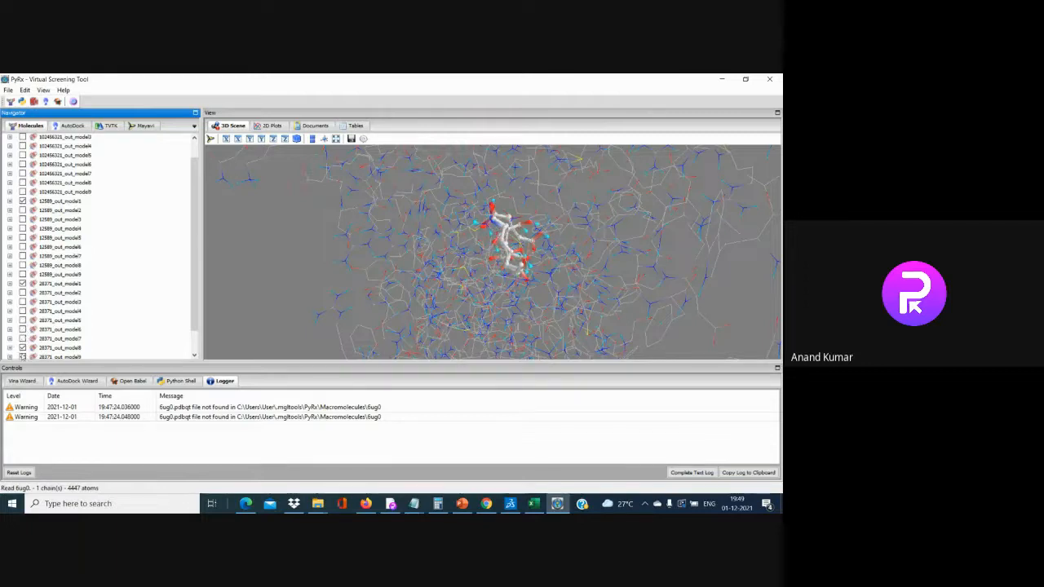
pyautogui.click(22, 348)
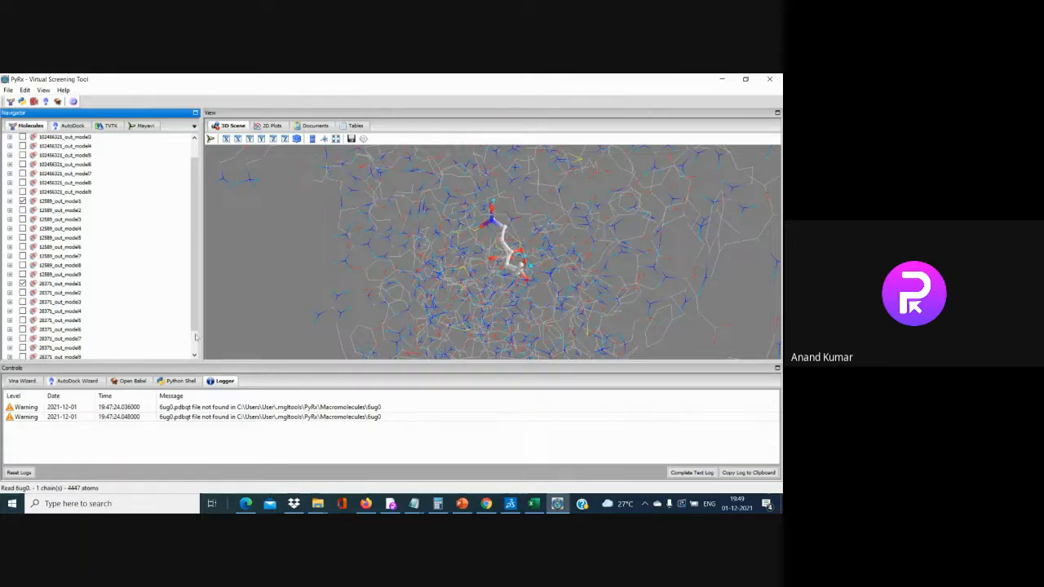
pyautogui.moveTo(196, 325); pyautogui.dragTo(196, 339)
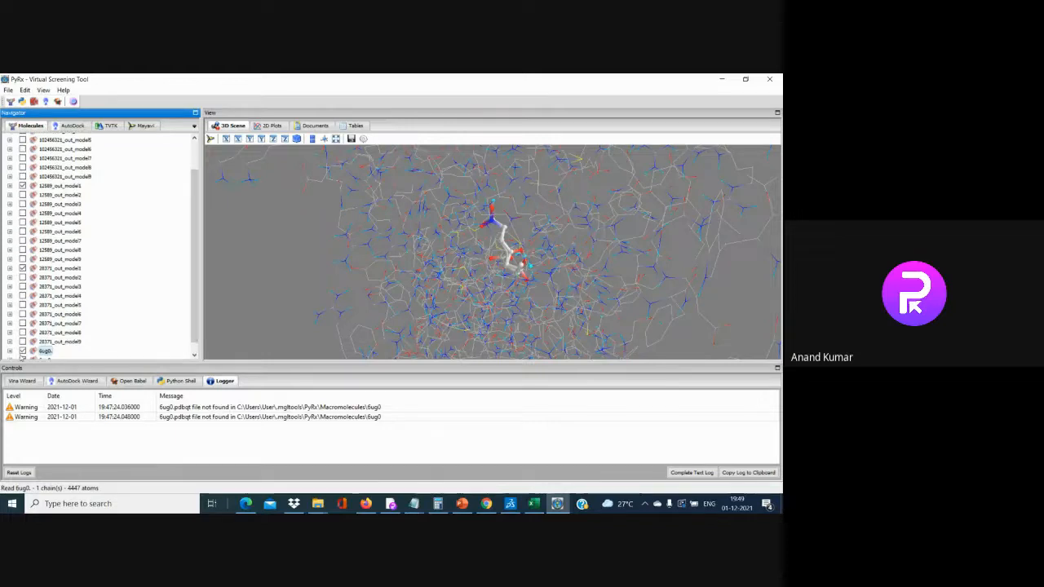
pyautogui.scroll(-1, 23, 355)
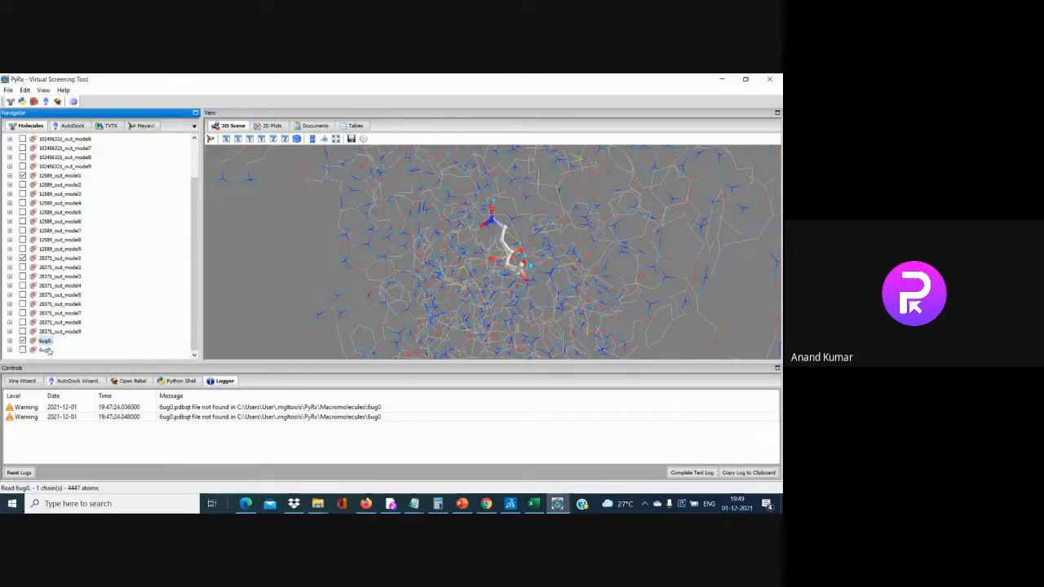
pyautogui.moveTo(195, 295); pyautogui.dragTo(194, 256)
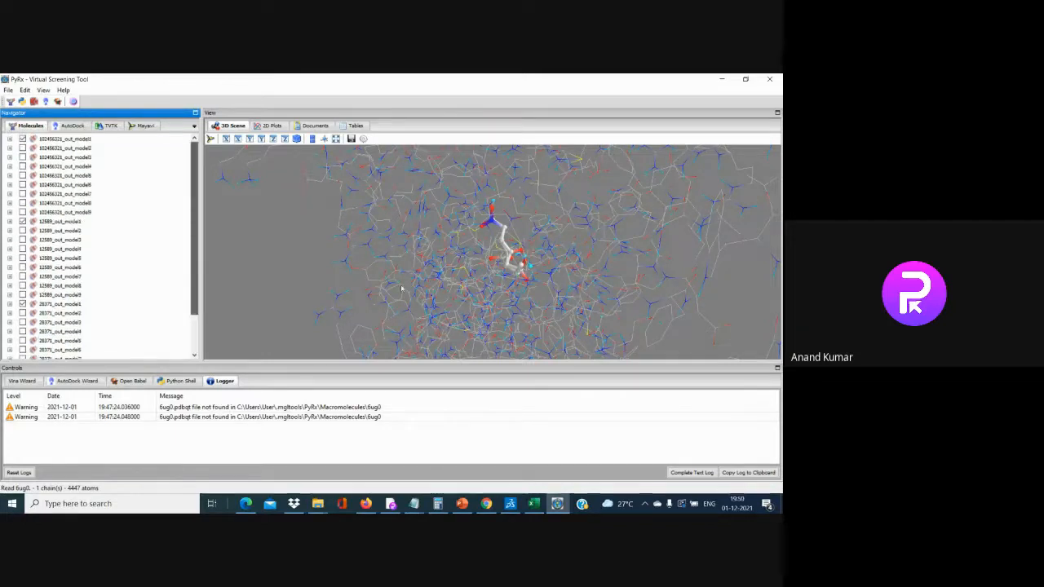
pyautogui.scroll(-5, 458, 303)
pyautogui.scroll(10, 457, 302)
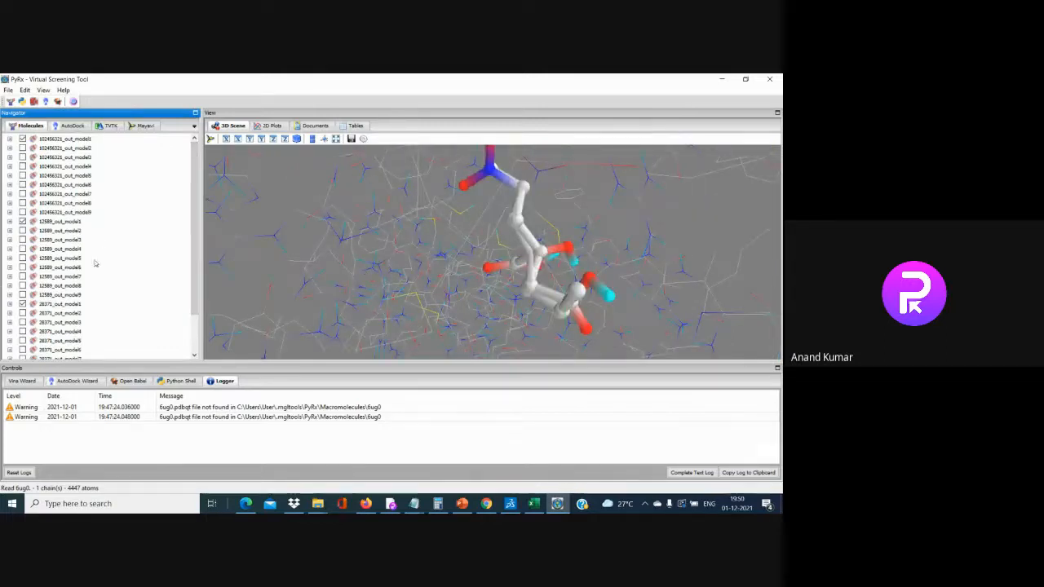
pyautogui.scroll(-2, 89, 259)
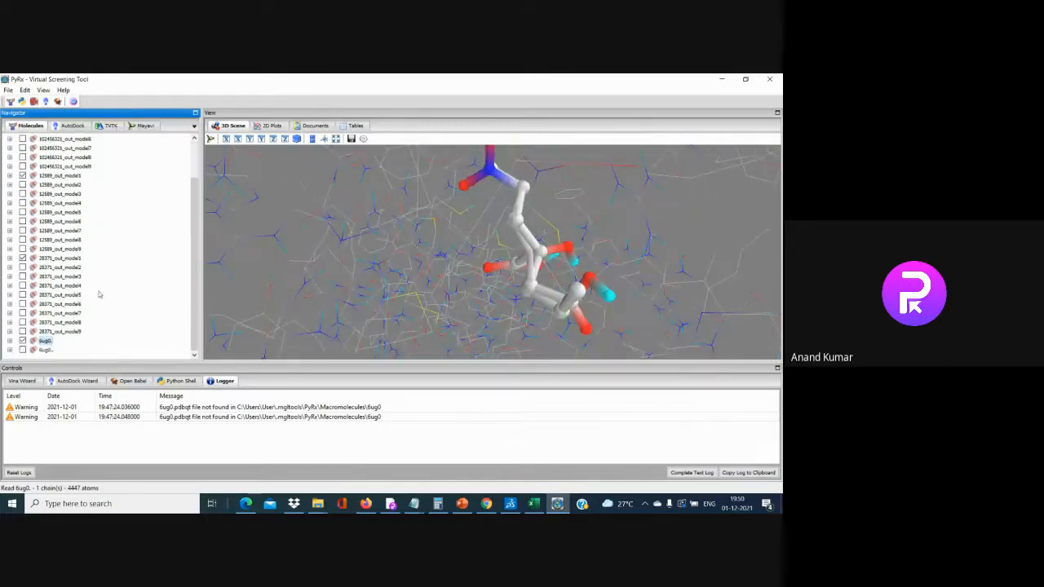
# Display the 6ug0 protein as balls and sticks
pyautogui.rightClick(48, 346)
pyautogui.moveTo(134, 348)
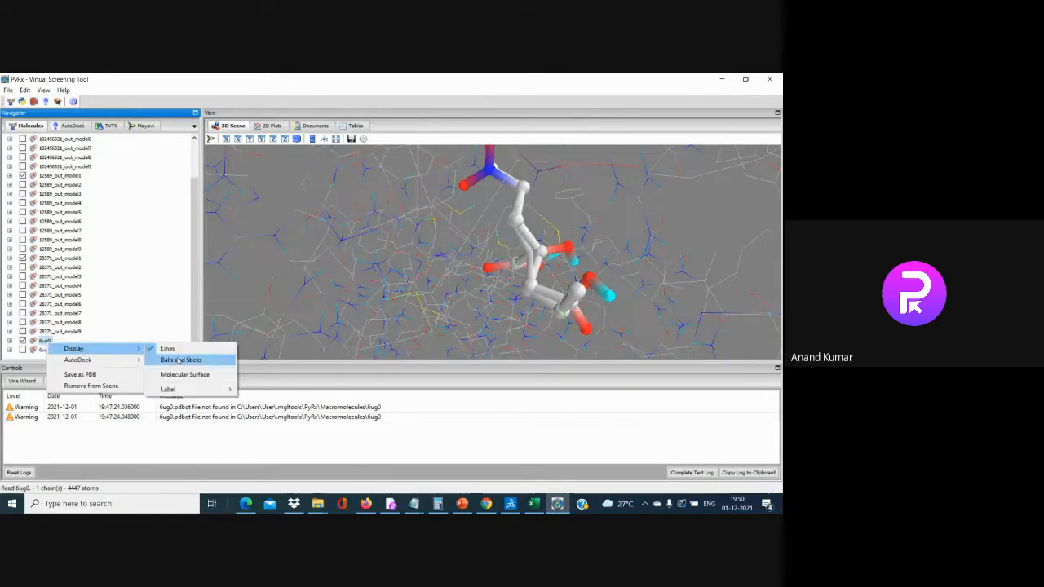
pyautogui.click(179, 360)
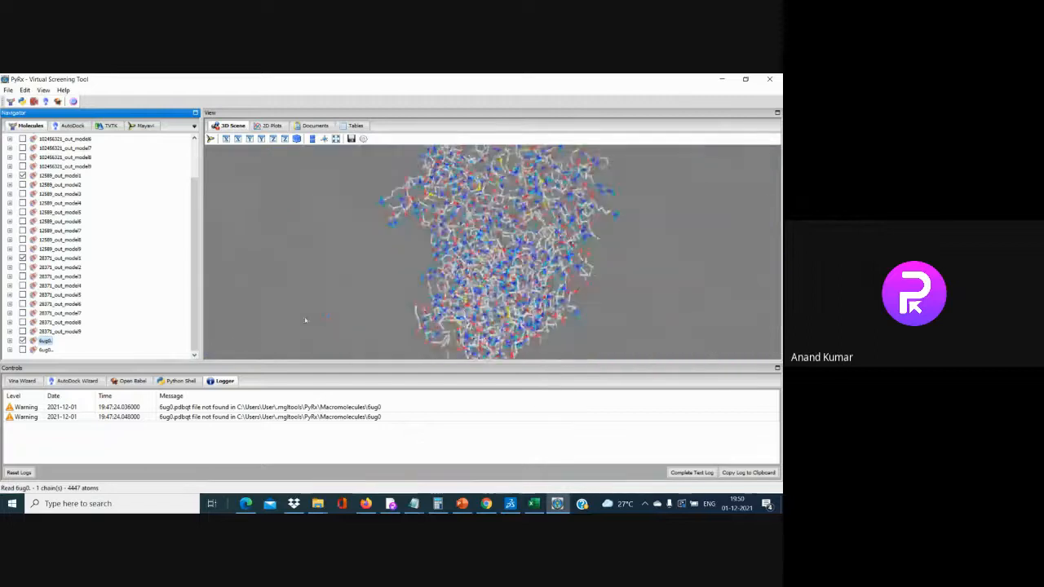
pyautogui.scroll(2, 83, 278)
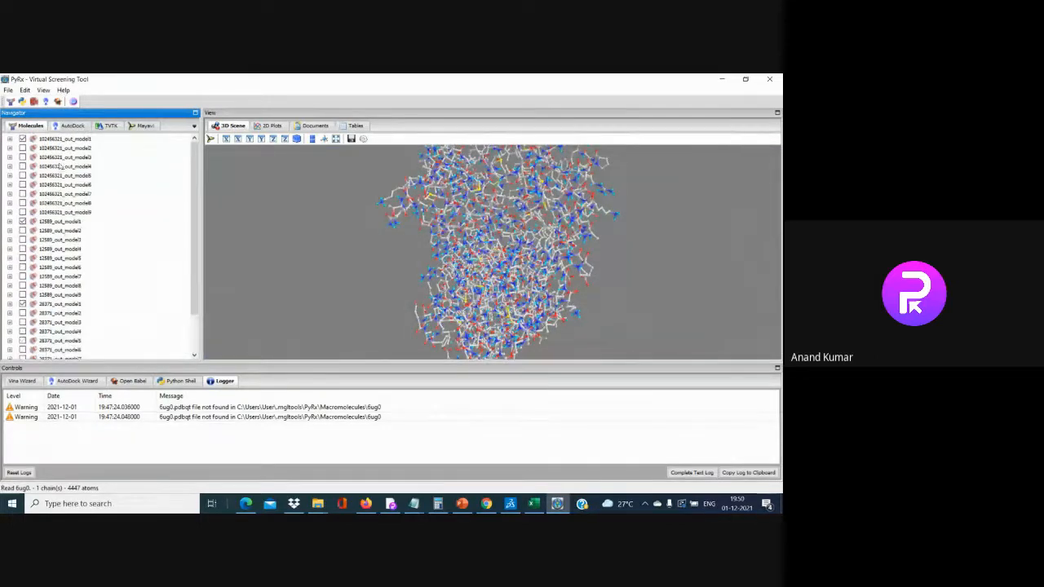
# Show the 28371_out_model1 ligand as a molecular surface and inspect it in 3D
pyautogui.rightClick(66, 309)
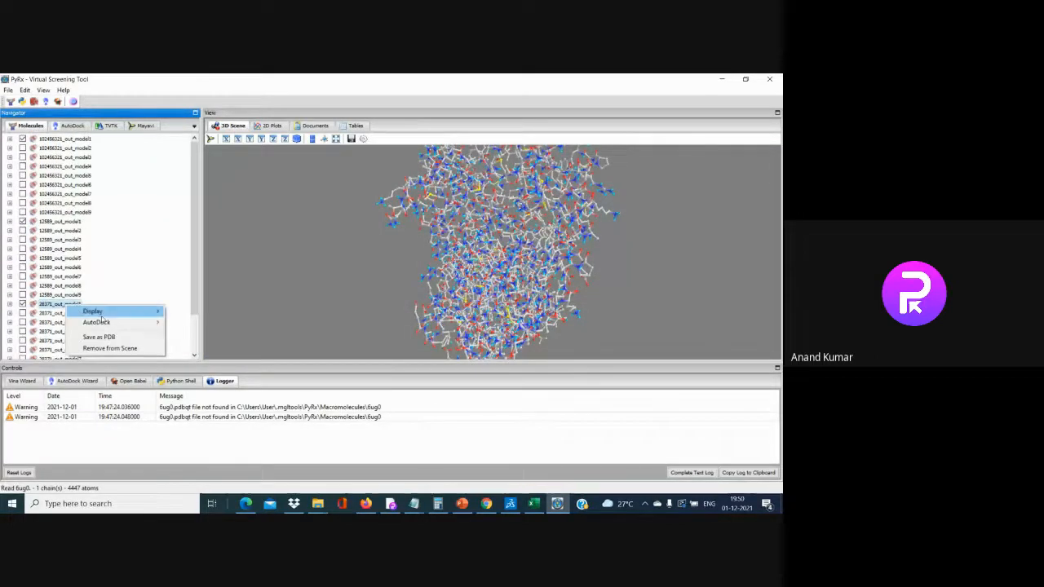
pyautogui.moveTo(131, 312)
pyautogui.click(196, 336)
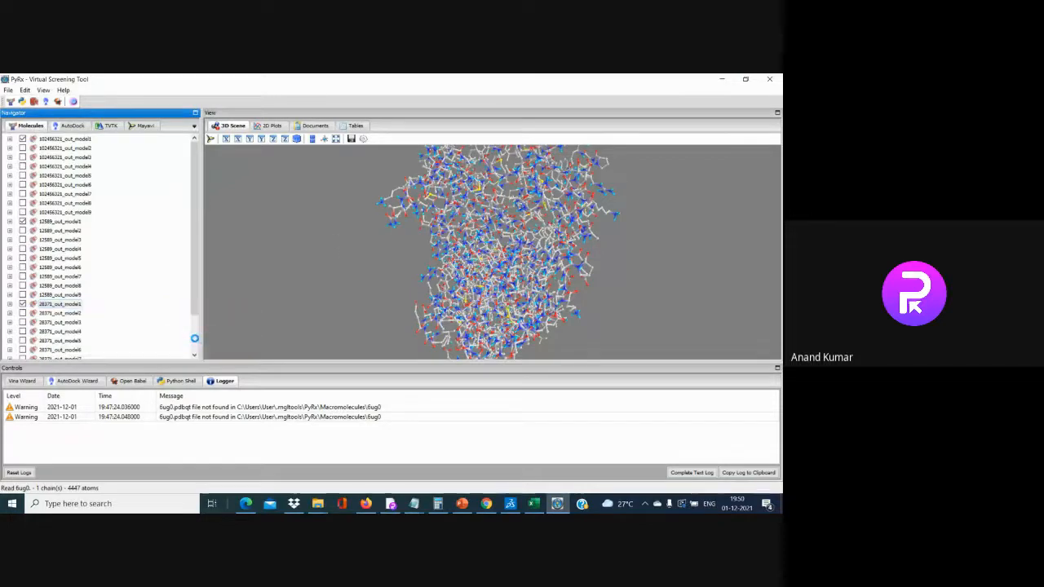
pyautogui.moveTo(536, 261); pyautogui.dragTo(293, 251)
pyautogui.scroll(10, 402, 279)
pyautogui.scroll(3, 441, 283)
pyautogui.scroll(-3, 441, 285)
pyautogui.scroll(-3, 441, 285)
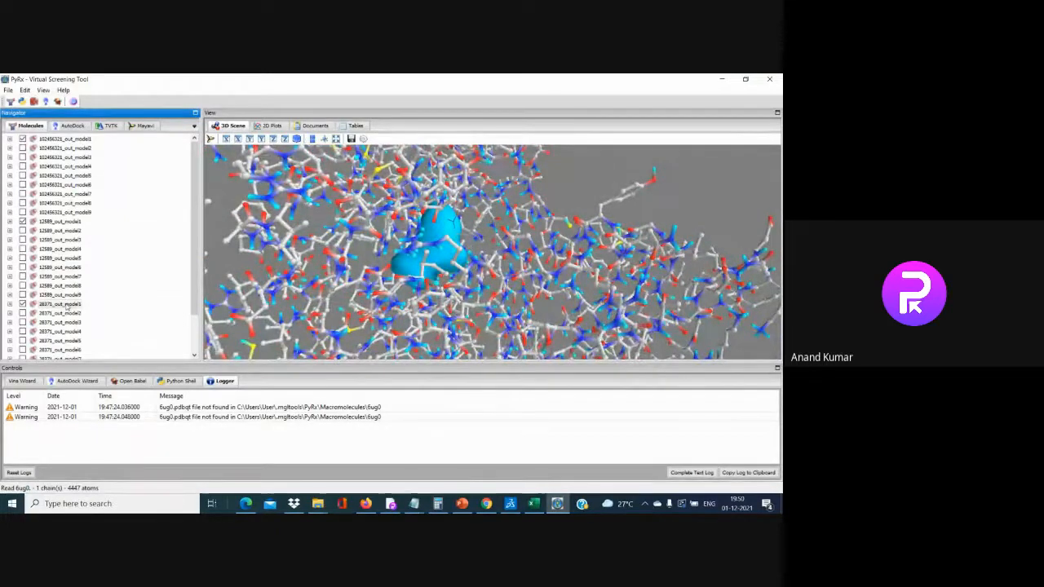
# Save the 102456321_out_model1 pose as aravind1.pdb in Desktop\Docking_interaction
pyautogui.click(69, 140)
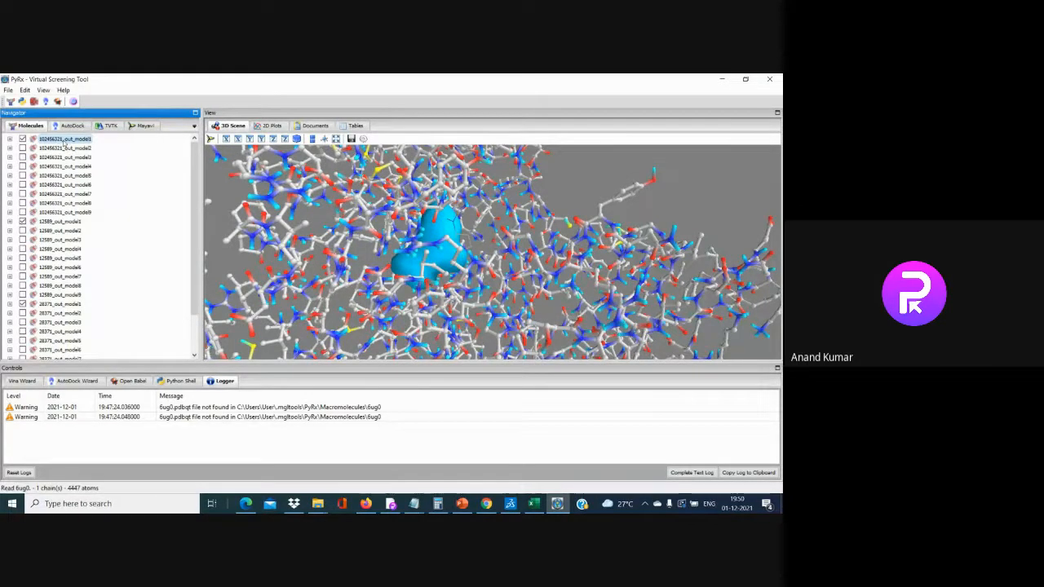
pyautogui.rightClick(76, 141)
pyautogui.click(116, 173)
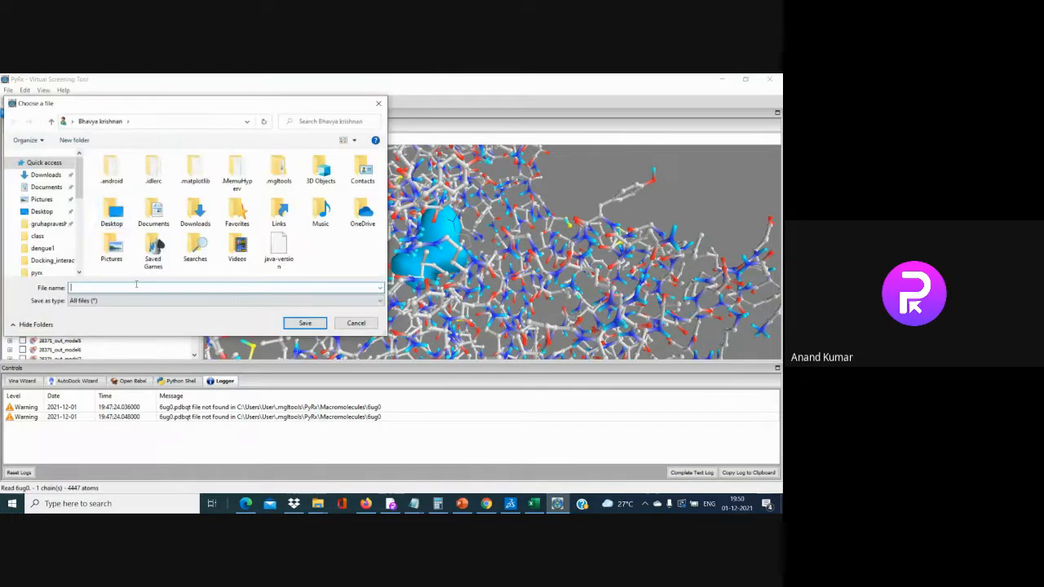
pyautogui.write('li')
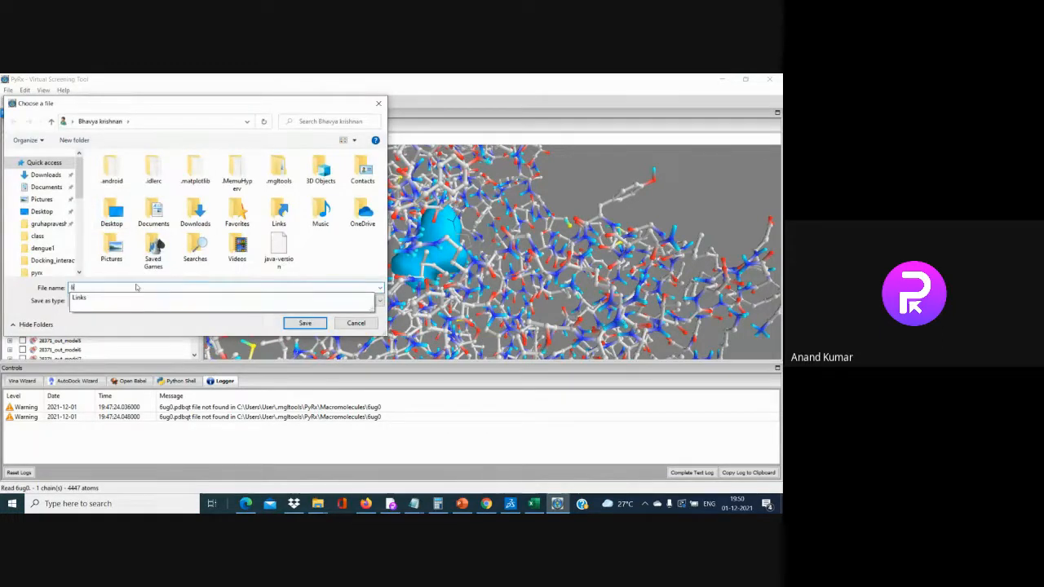
pyautogui.press('BackSpace')
pyautogui.press('BackSpace')
pyautogui.write('ar')
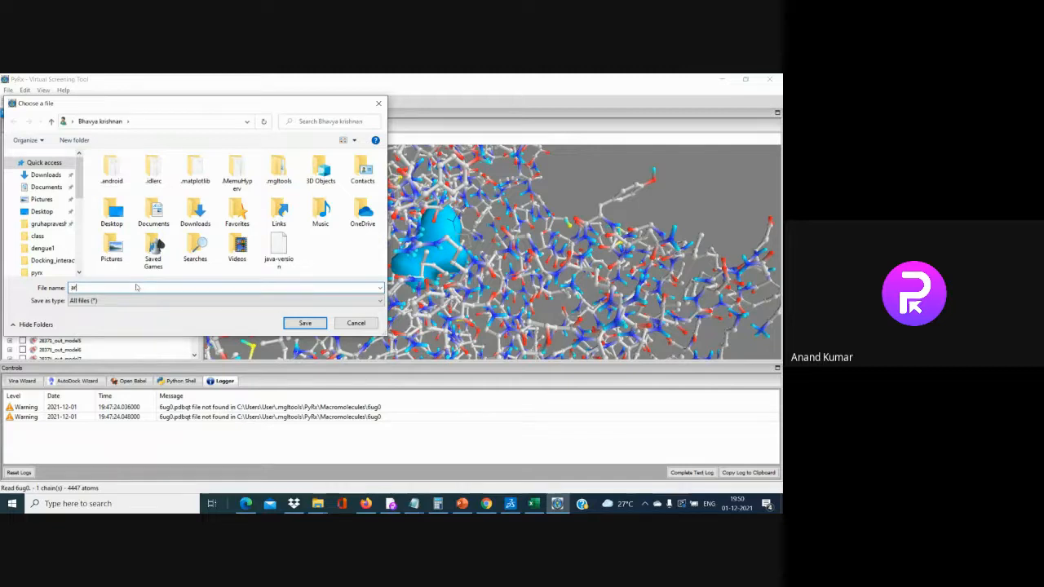
pyautogui.write('avind')
pyautogui.write('pdb')
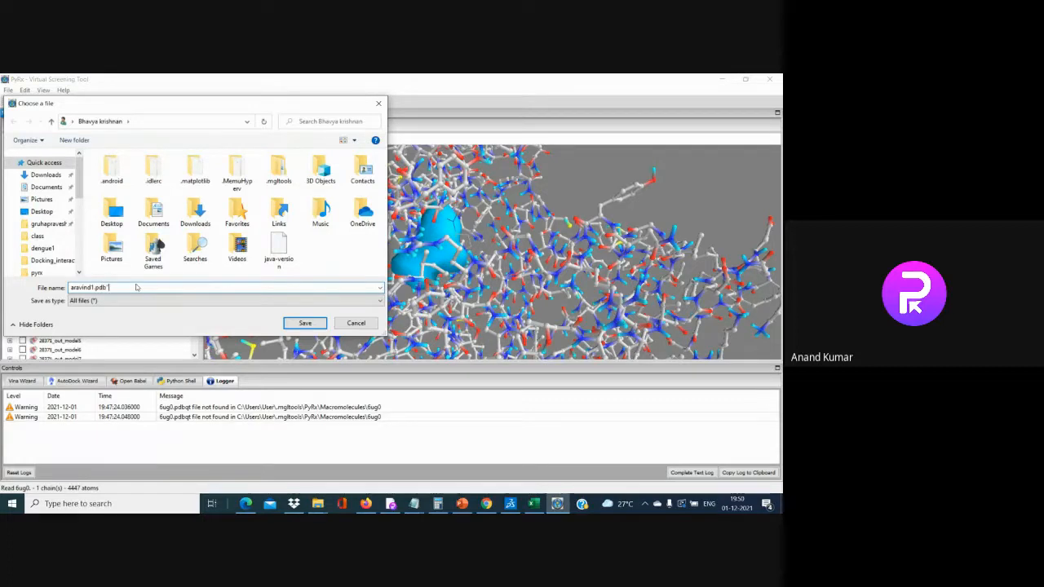
pyautogui.press('Left')
pyautogui.press('Left')
pyautogui.press('Left')
pyautogui.press('Left')
pyautogui.press('Left')
pyautogui.press('Left')
pyautogui.press('Left')
pyautogui.press('Left')
pyautogui.press('Left')
pyautogui.press('Left')
pyautogui.write('"')
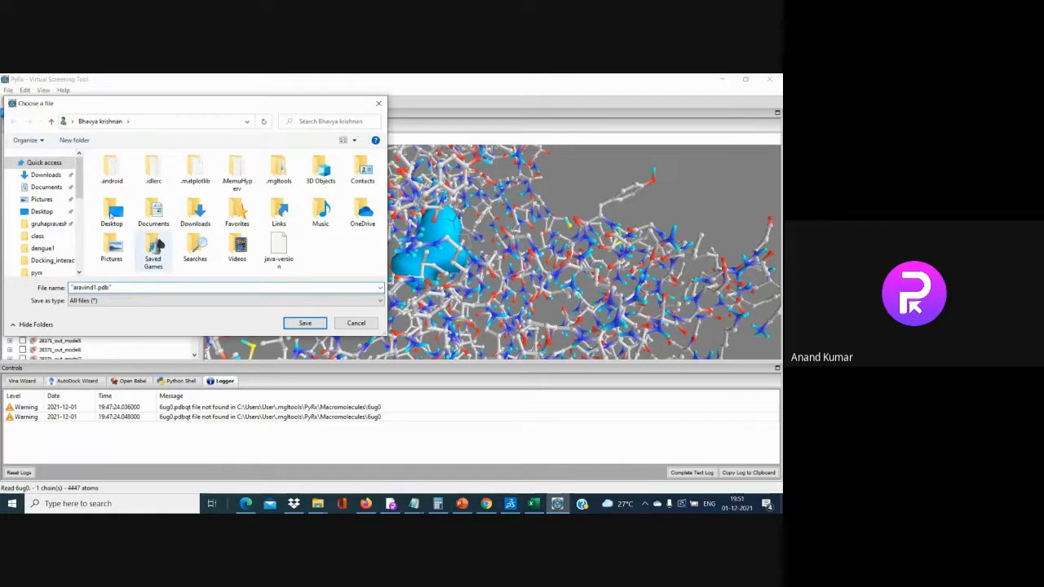
pyautogui.click(41, 211)
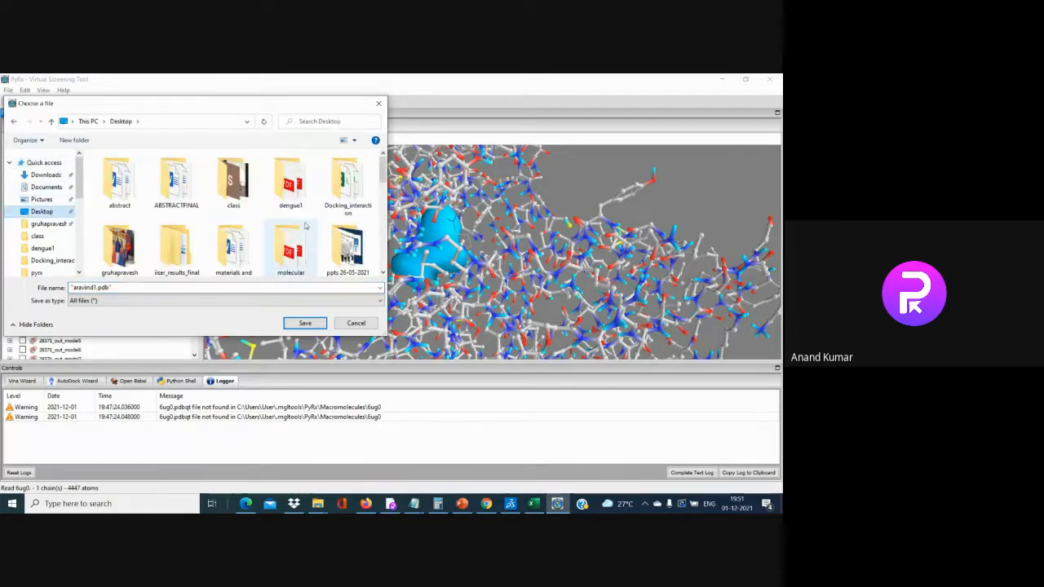
pyautogui.doubleClick(347, 181)
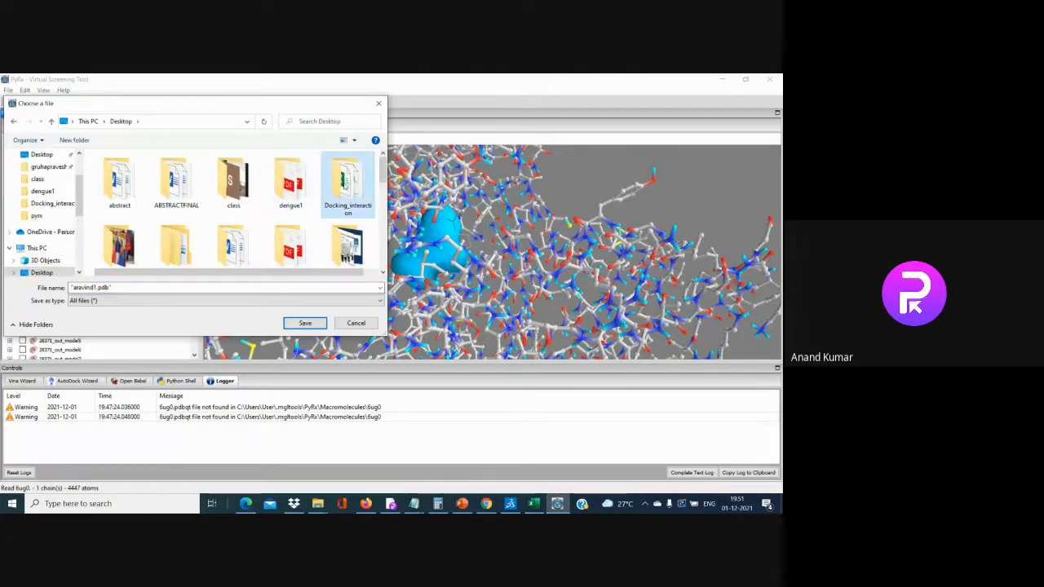
pyautogui.click(304, 324)
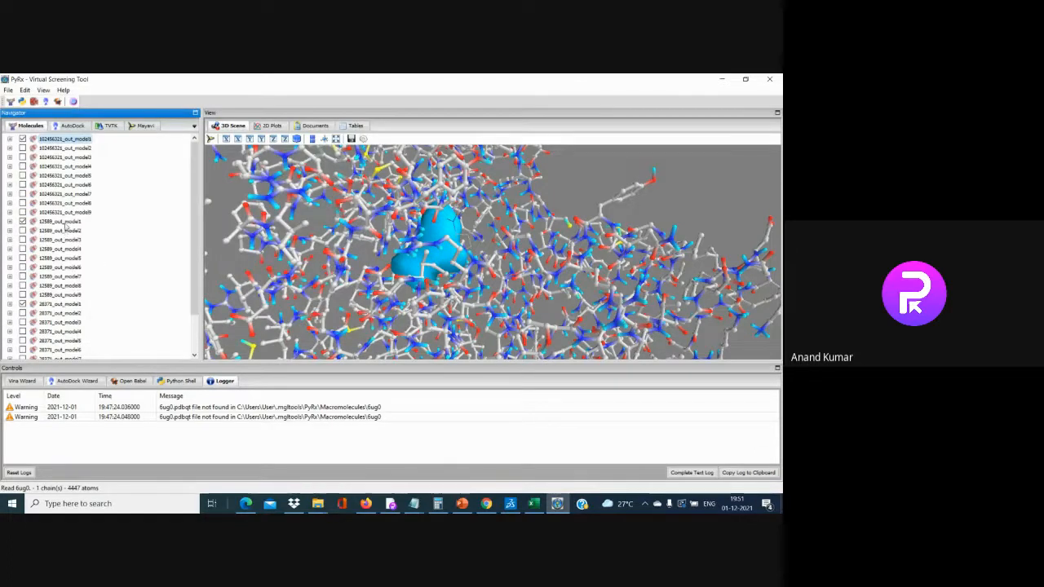
# Save the 12589_out_model1 pose as sampada.pdb in Desktop\Docking_interaction
pyautogui.rightClick(78, 222)
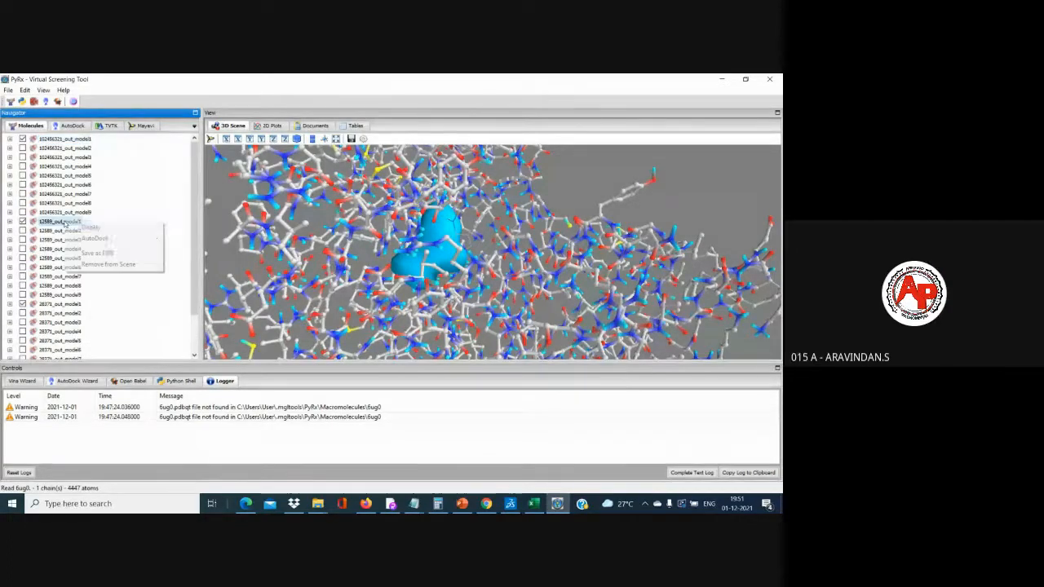
pyautogui.click(122, 253)
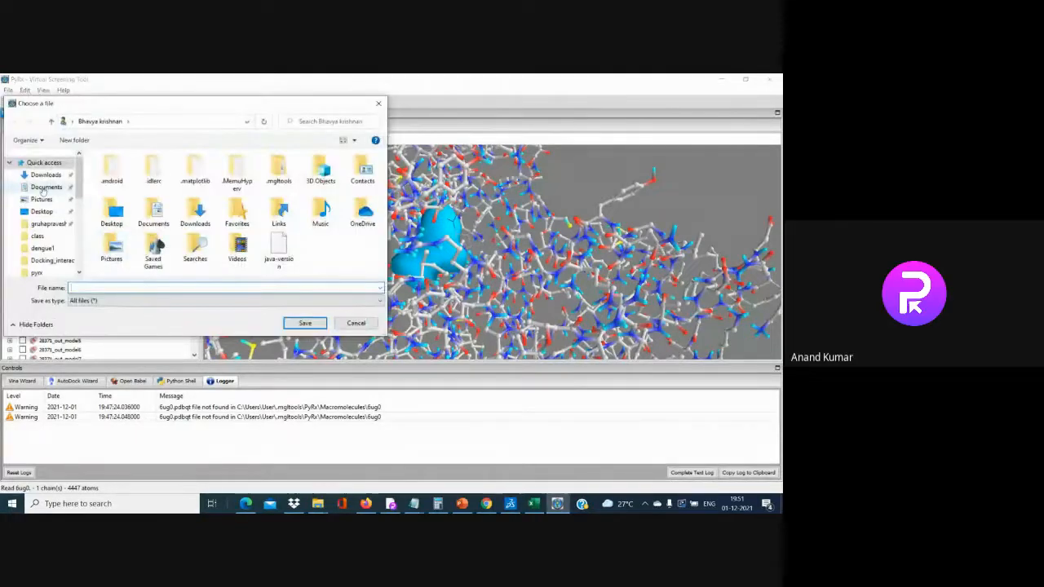
pyautogui.click(42, 212)
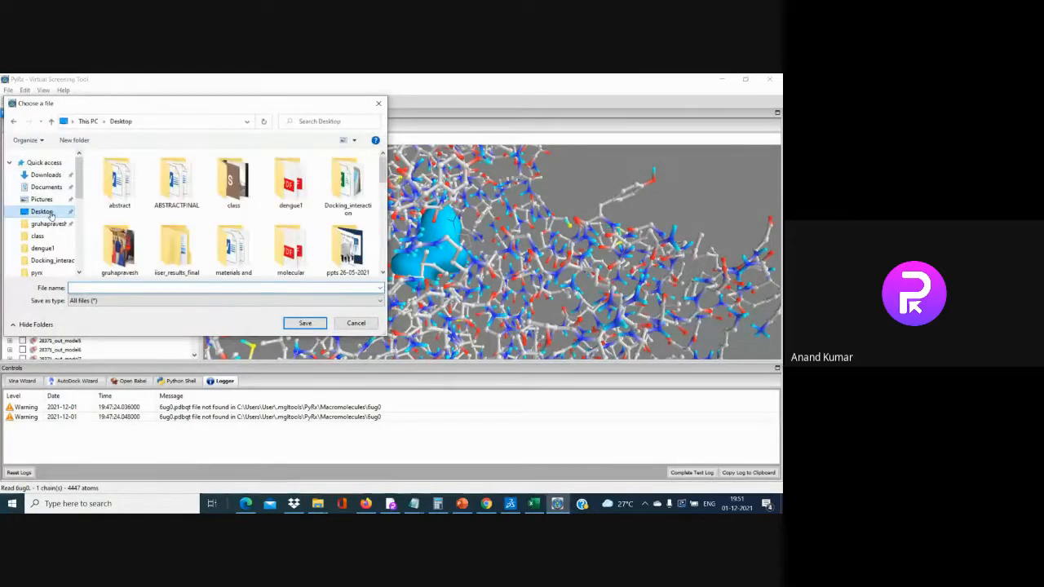
pyautogui.doubleClick(347, 178)
pyautogui.click(148, 287)
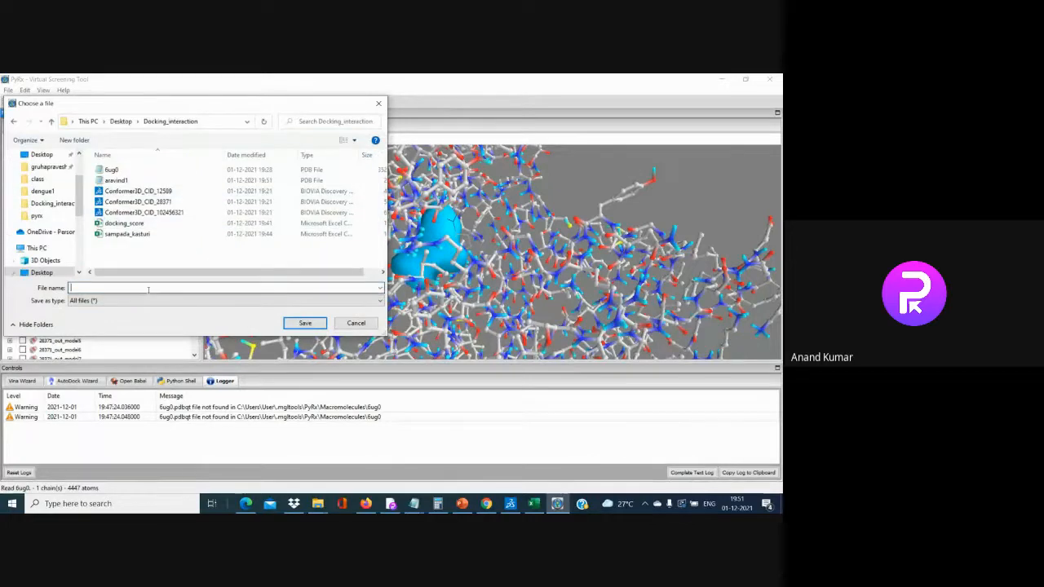
pyautogui.write('sampada.pdb')
pyautogui.press('Home')
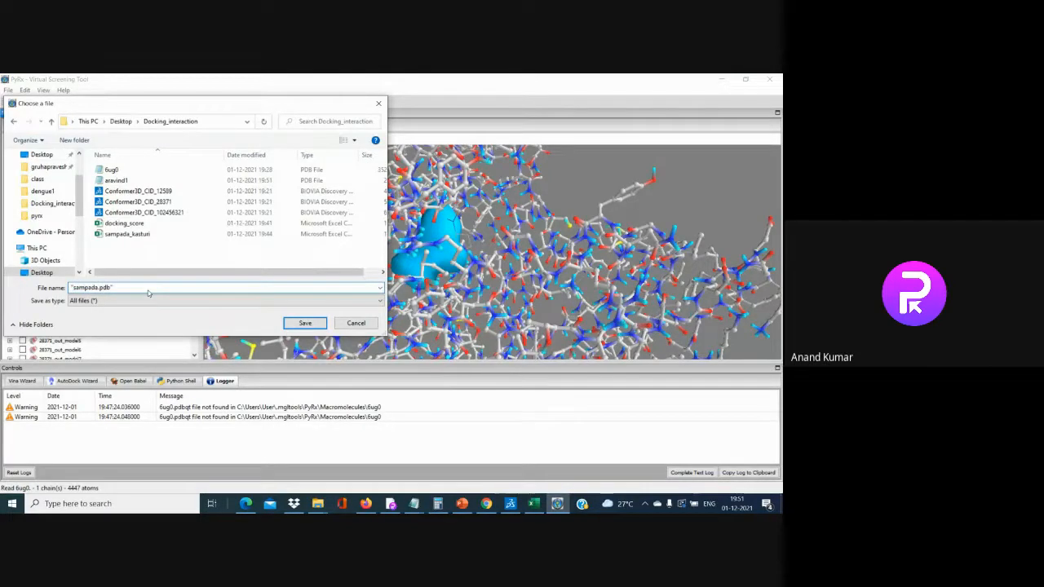
pyautogui.click(305, 323)
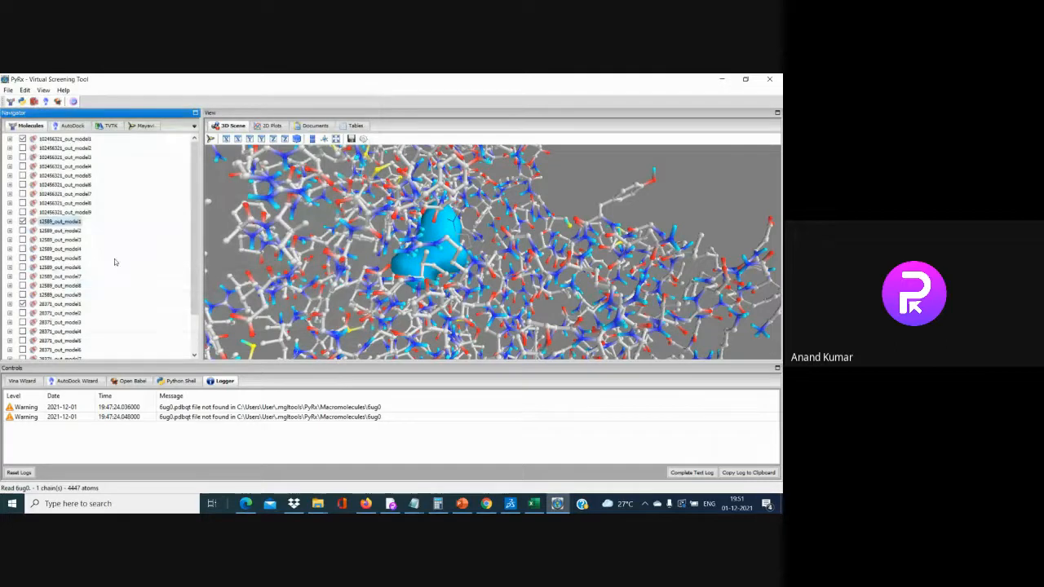
# Save the 28371_out_model1 pose as kasturi.pdb and minimize PyRx
pyautogui.rightClick(66, 305)
pyautogui.click(127, 336)
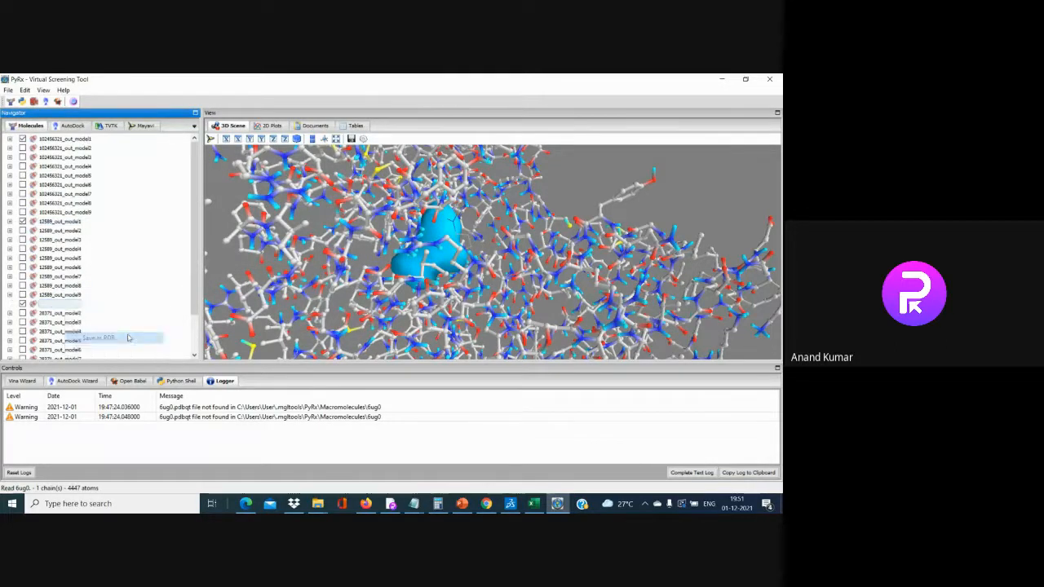
pyautogui.write('kasturi.pdb"')
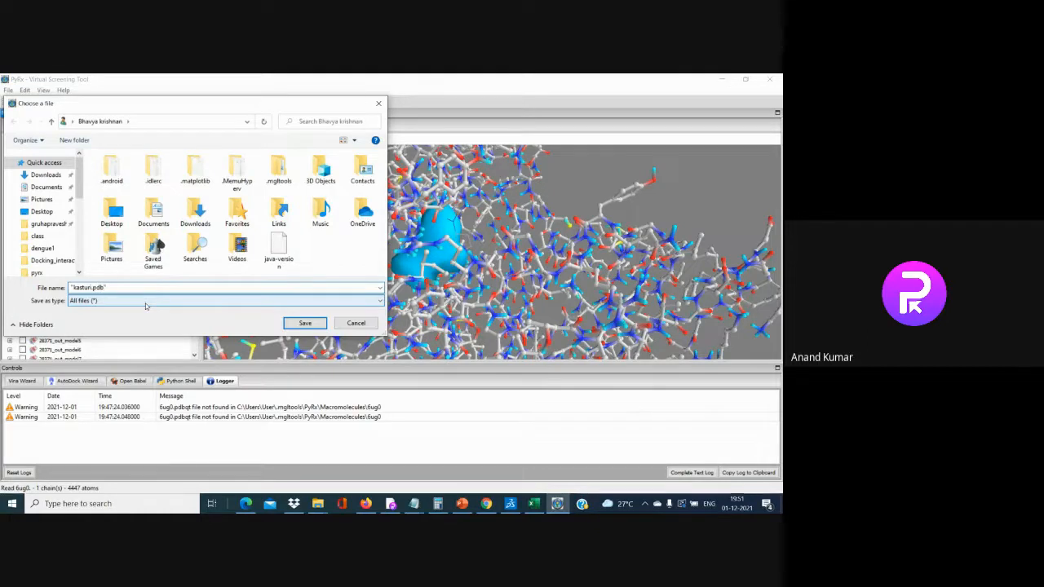
pyautogui.click(316, 326)
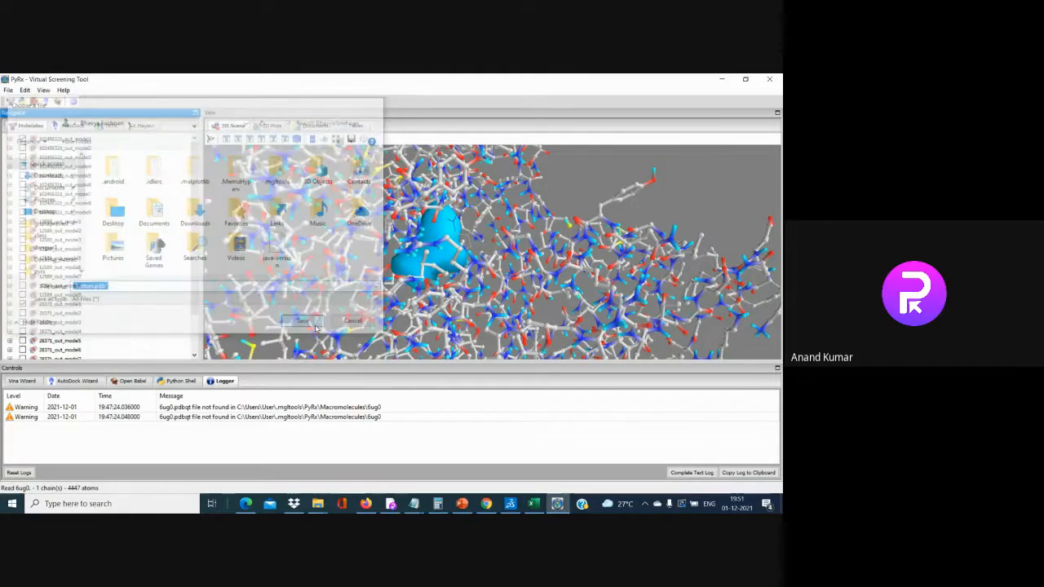
pyautogui.click(721, 78)
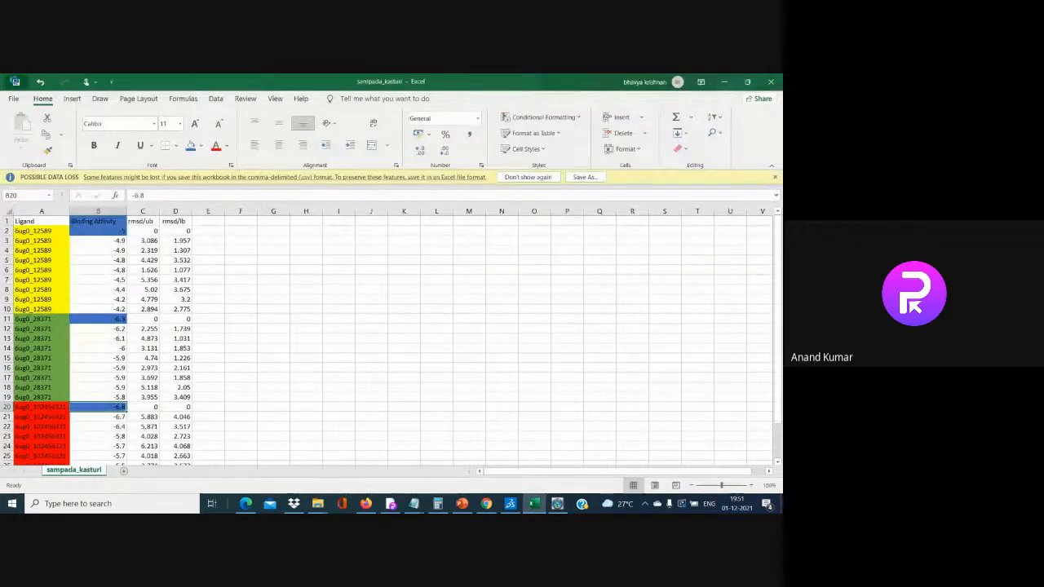
# Review the saved PDB files in a maximized Docking_interaction folder, then return to PyRx
pyautogui.click(723, 81)
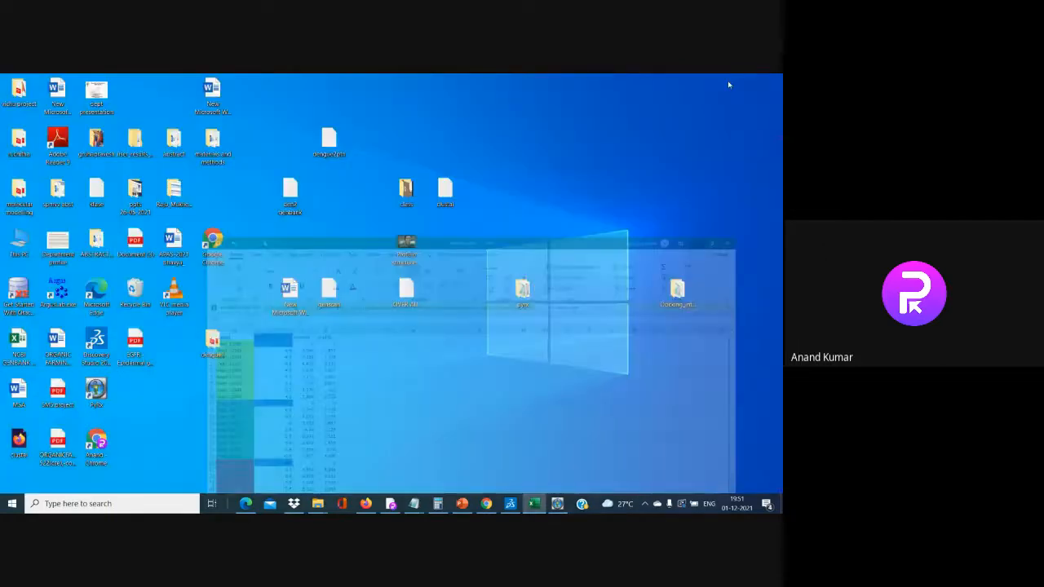
pyautogui.doubleClick(677, 294)
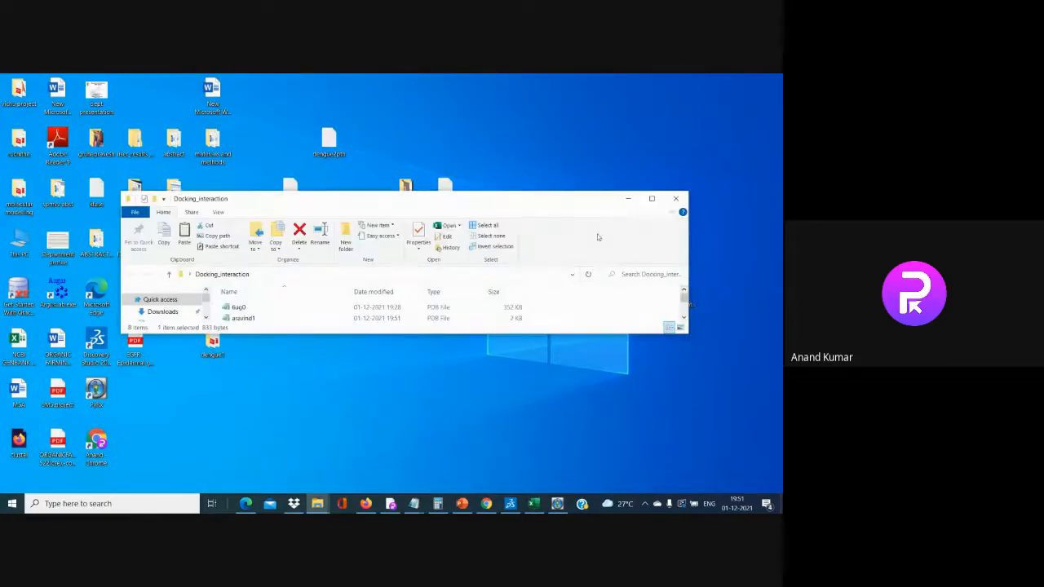
pyautogui.click(652, 199)
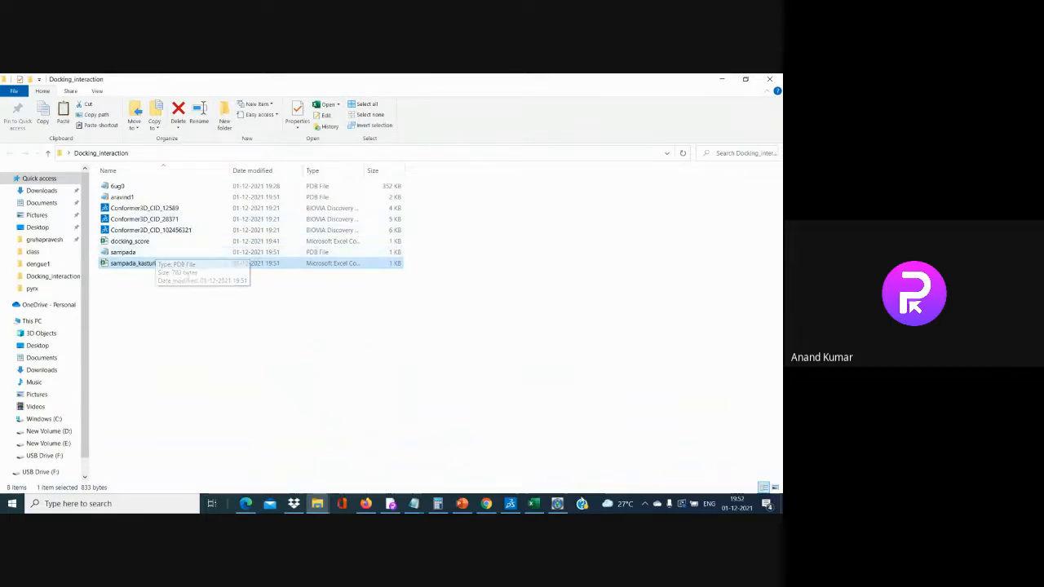
pyautogui.click(558, 504)
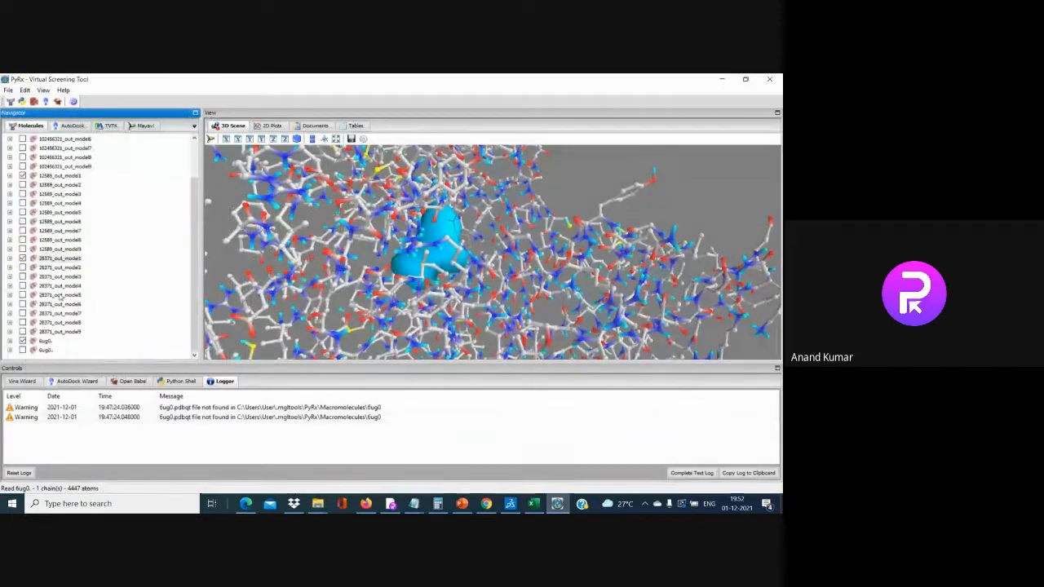
# Save the pose as kasturi.pdb in Desktop\Docking_interaction, then bring Discovery Studio forward
pyautogui.click(88, 290)
pyautogui.click(40, 213)
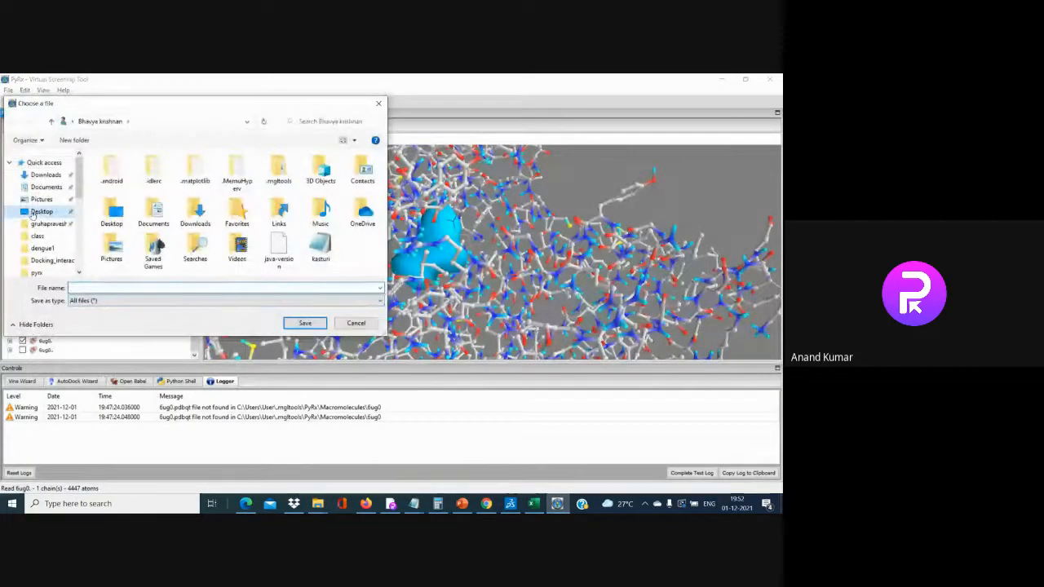
pyautogui.doubleClick(345, 181)
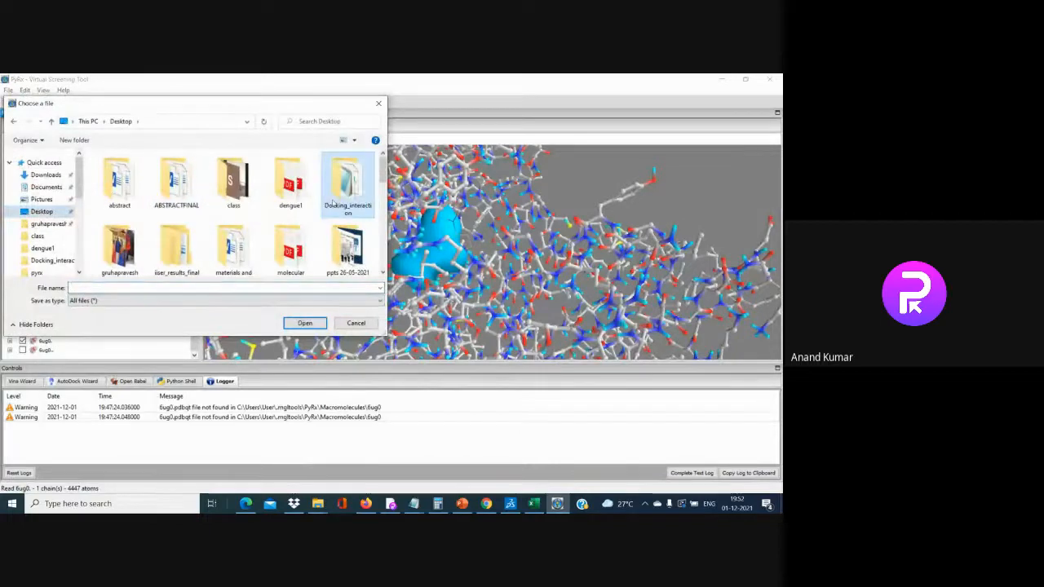
pyautogui.click(177, 286)
pyautogui.write('"kasturi')
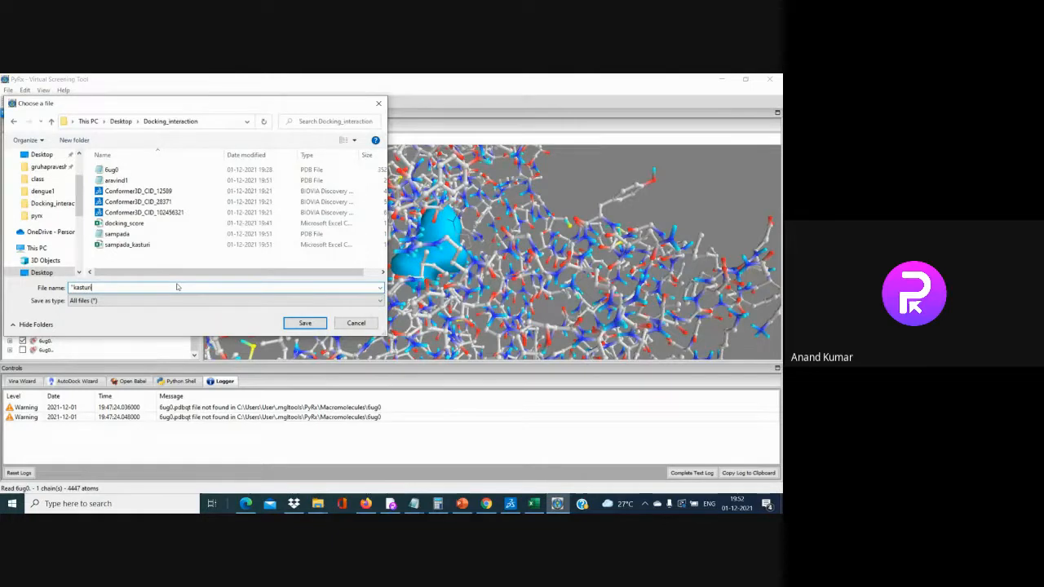
pyautogui.write('.pdb')
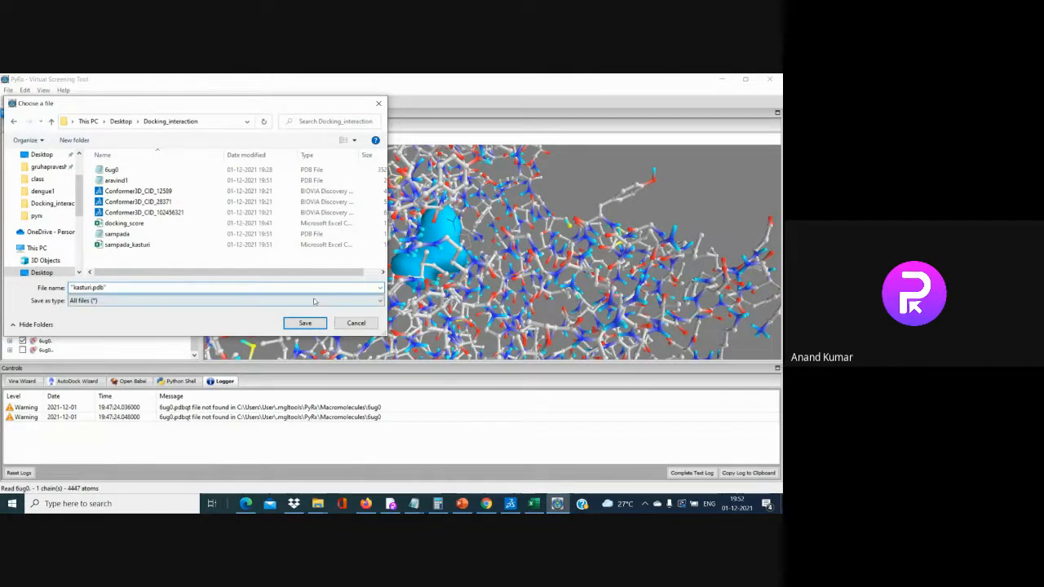
pyautogui.click(290, 326)
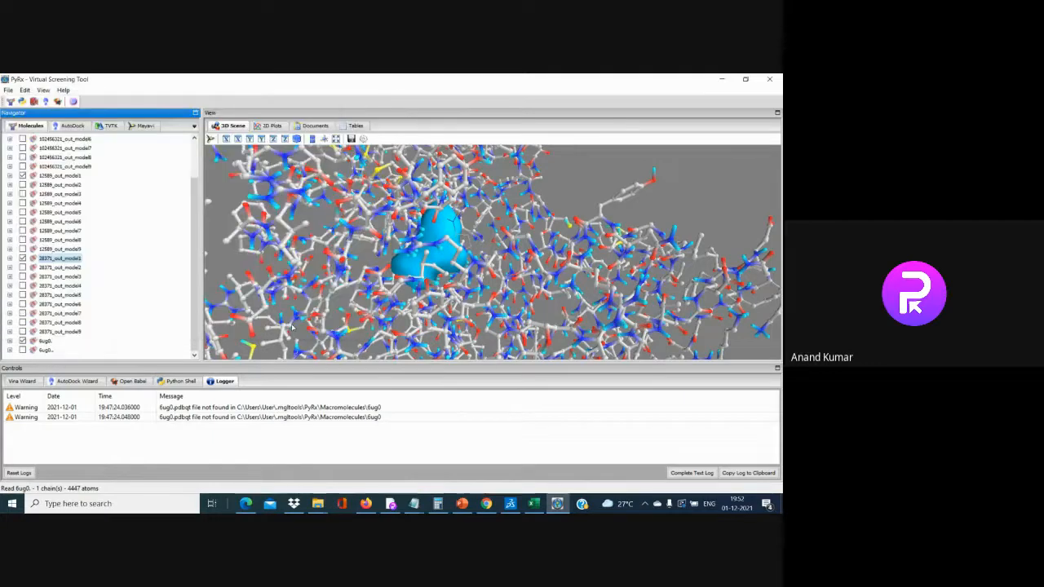
pyautogui.click(722, 79)
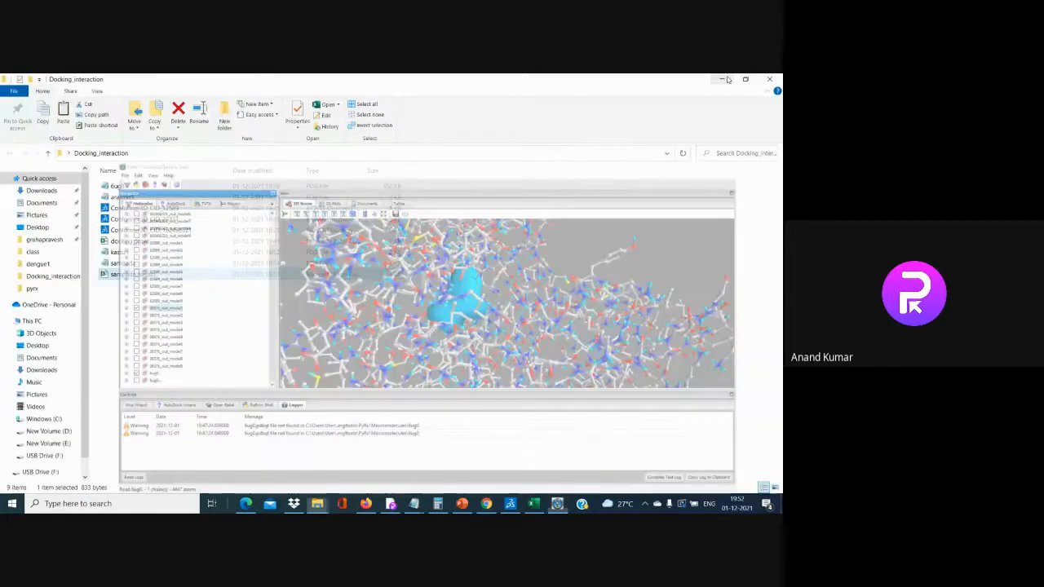
pyautogui.click(510, 503)
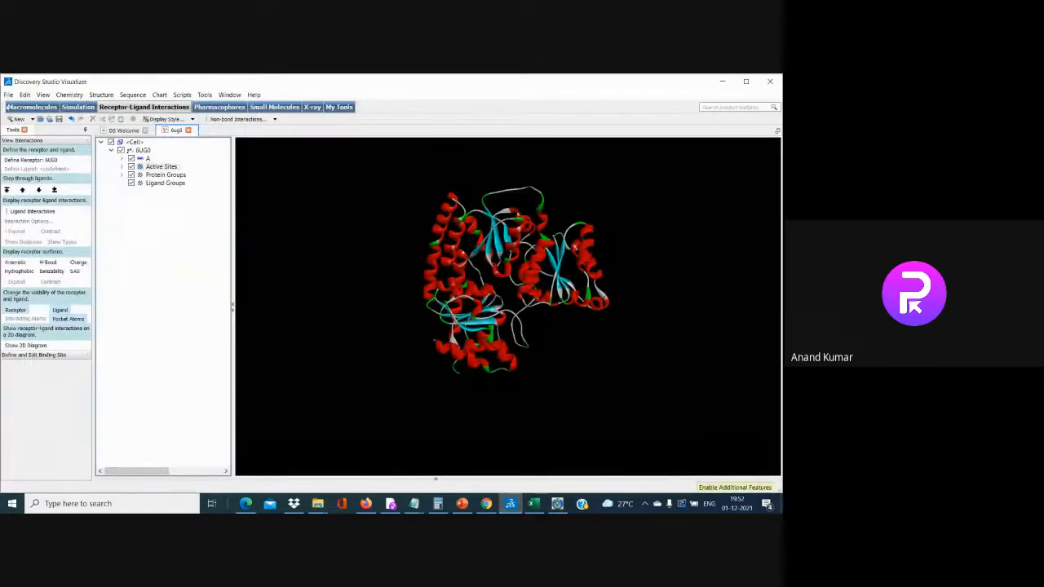
# Open the aravind1 structure file in Discovery Studio Visualizer
pyautogui.click(8, 94)
pyautogui.click(25, 116)
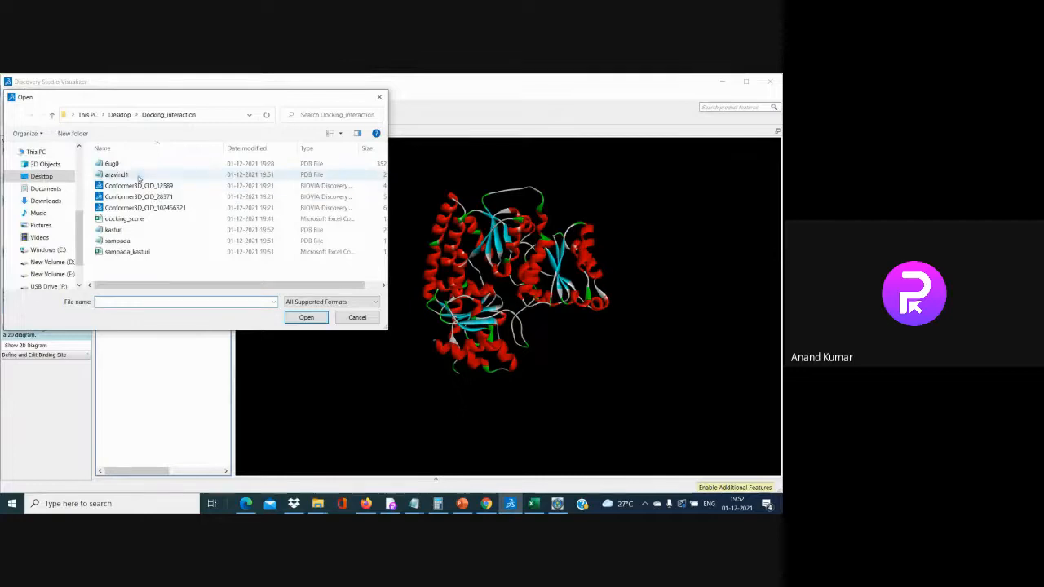
pyautogui.click(137, 175)
pyautogui.click(306, 317)
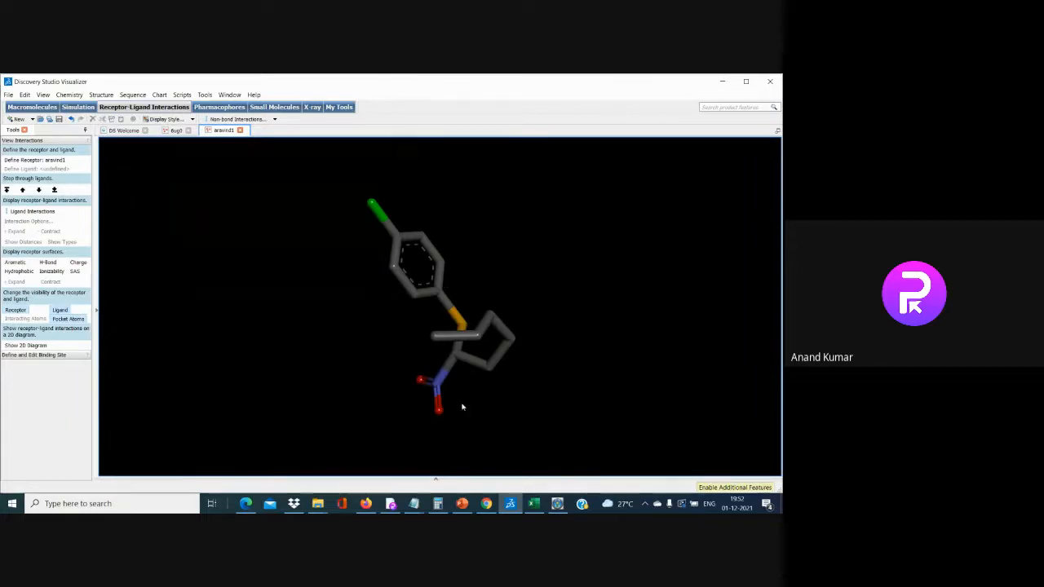
pyautogui.click(533, 503)
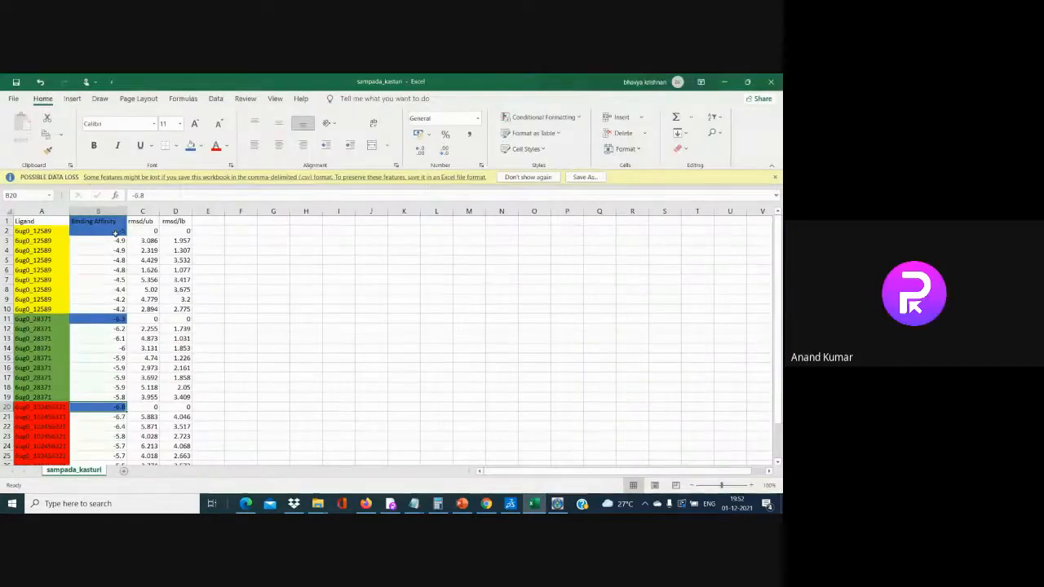
pyautogui.click(724, 82)
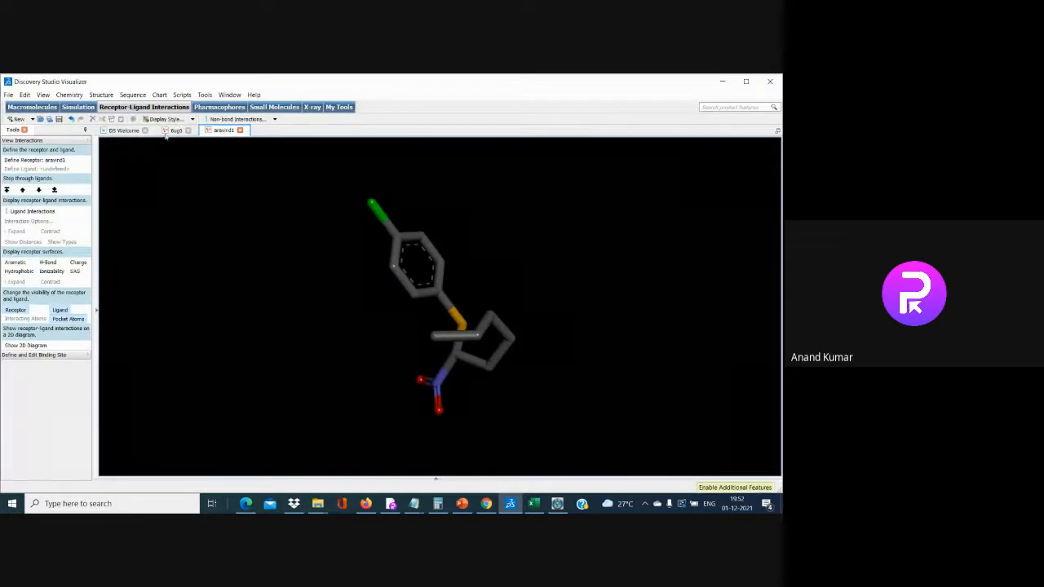
# Copy the aravind1 molecule from the hierarchy and switch to the 6ug0 tab
pyautogui.click(44, 94)
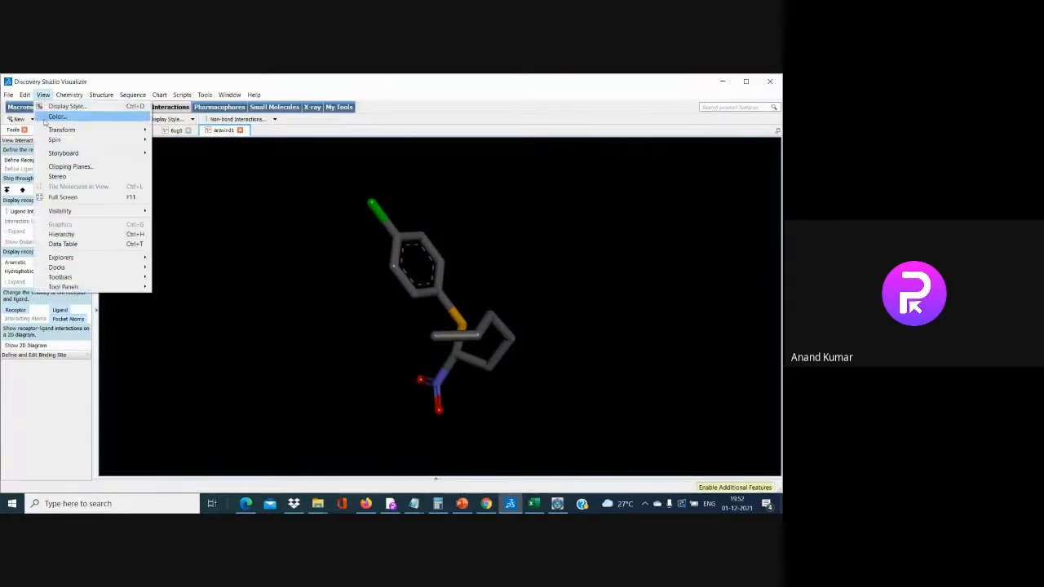
pyautogui.click(62, 234)
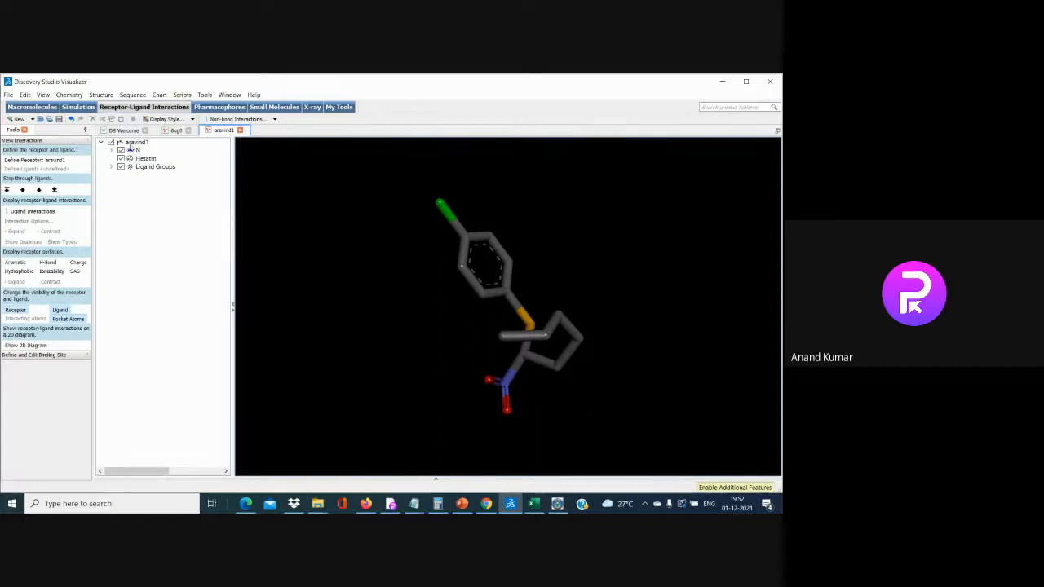
pyautogui.click(132, 142)
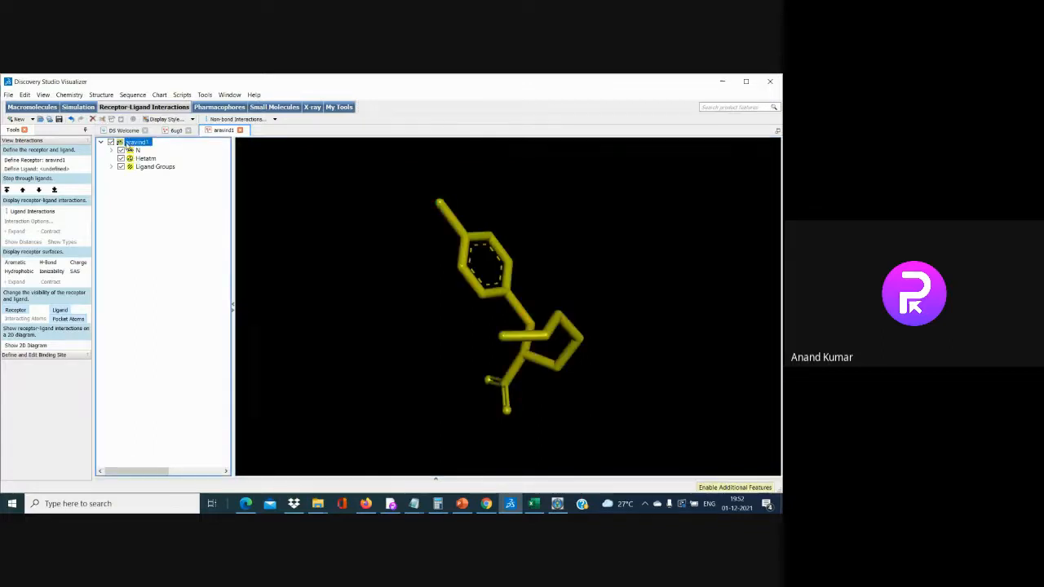
pyautogui.rightClick(128, 144)
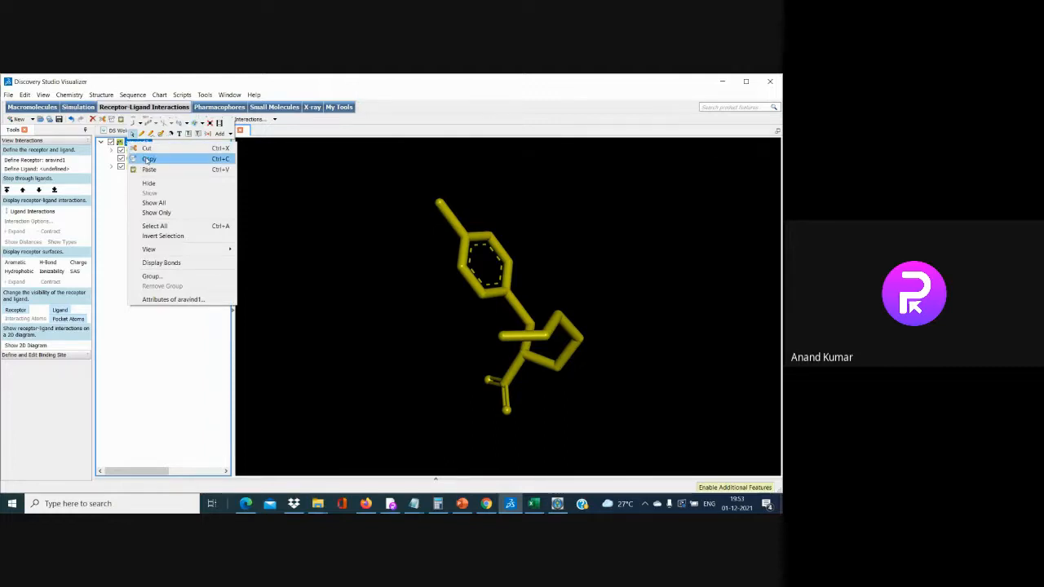
pyautogui.click(112, 218)
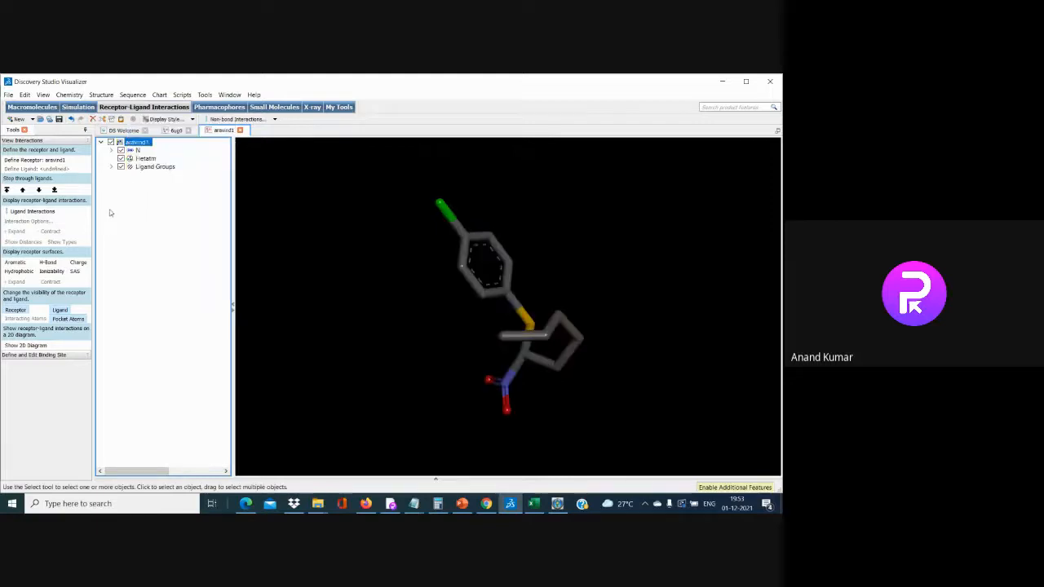
pyautogui.click(172, 131)
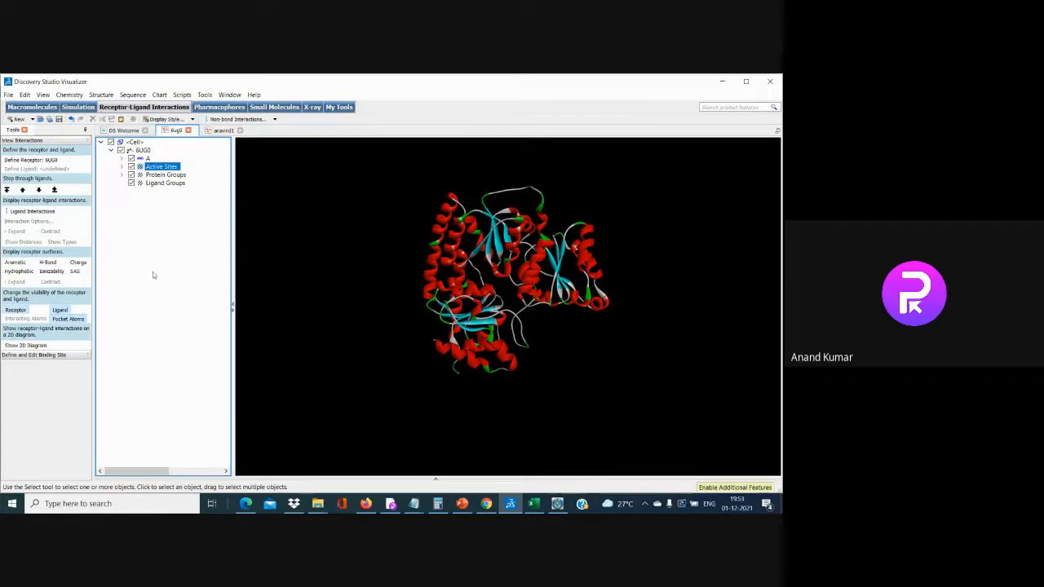
# Paste aravind1 into the 6UG0 hierarchy and display its receptor-ligand interactions
pyautogui.rightClick(143, 211)
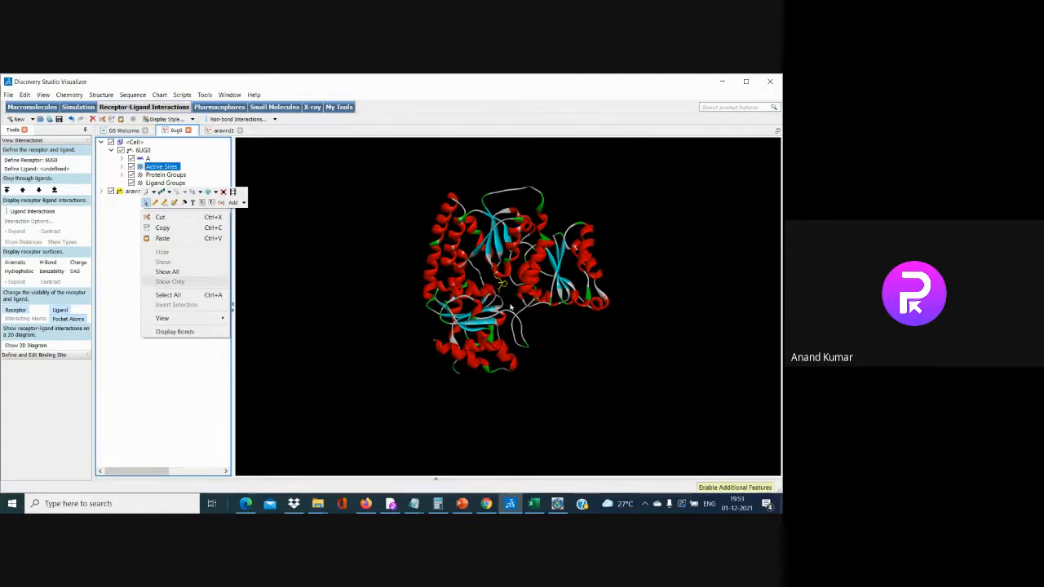
pyautogui.click(150, 386)
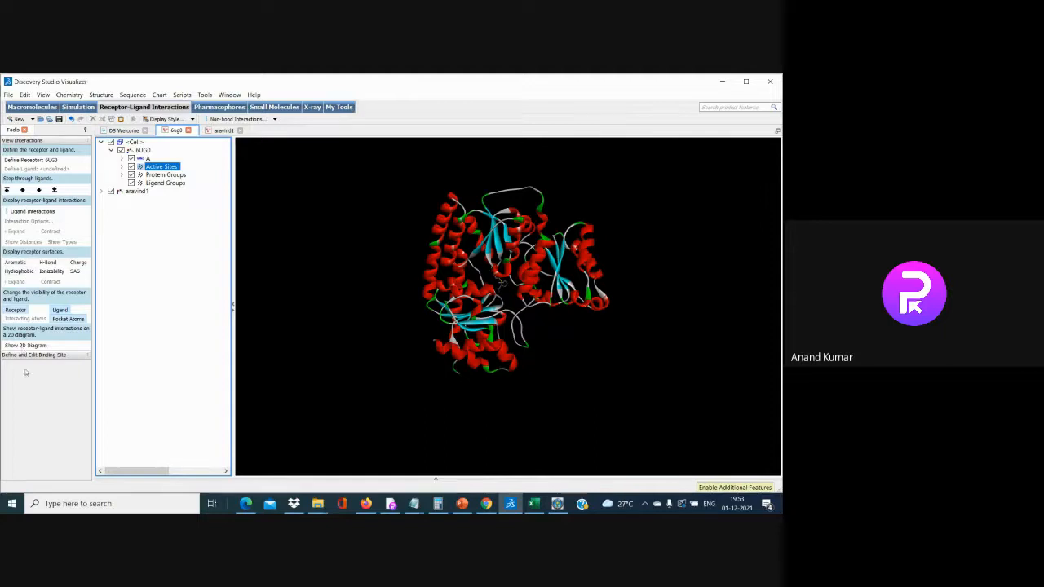
pyautogui.click(31, 213)
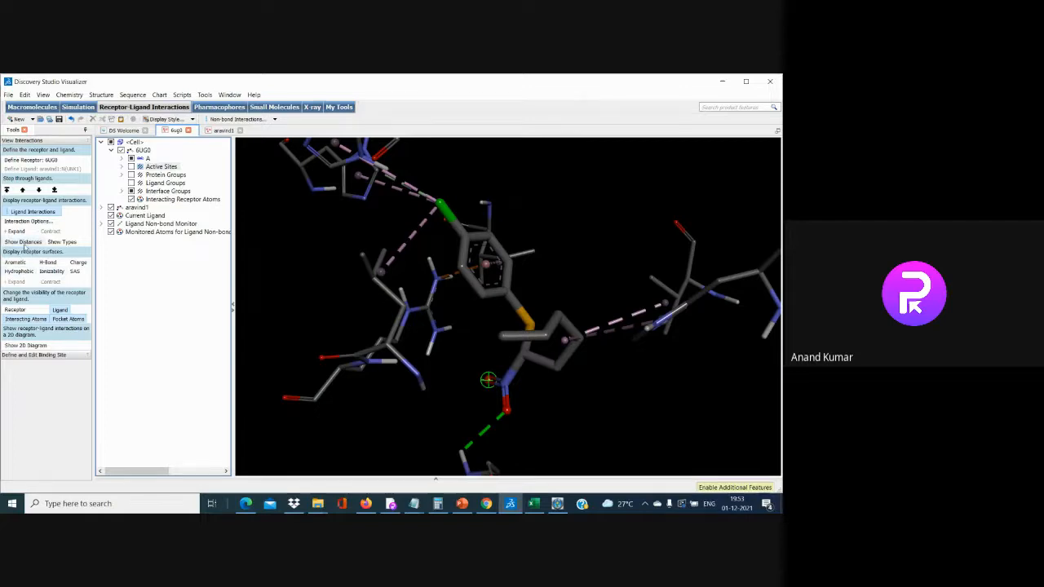
# Label interaction distances, add a contracted hydrophobicity surface around the ligand, then view the DEMO slides
pyautogui.click(23, 242)
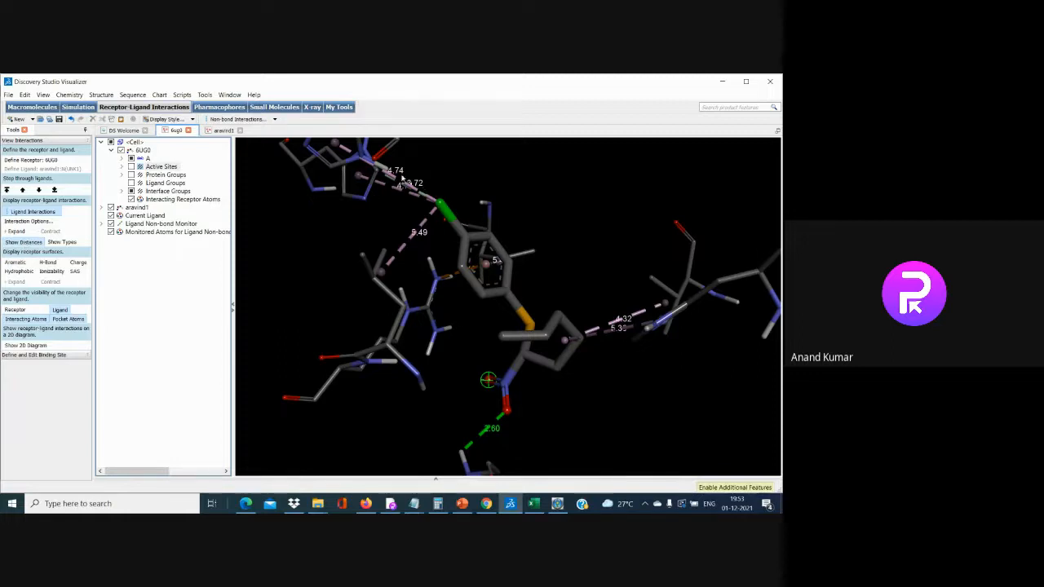
pyautogui.click(48, 264)
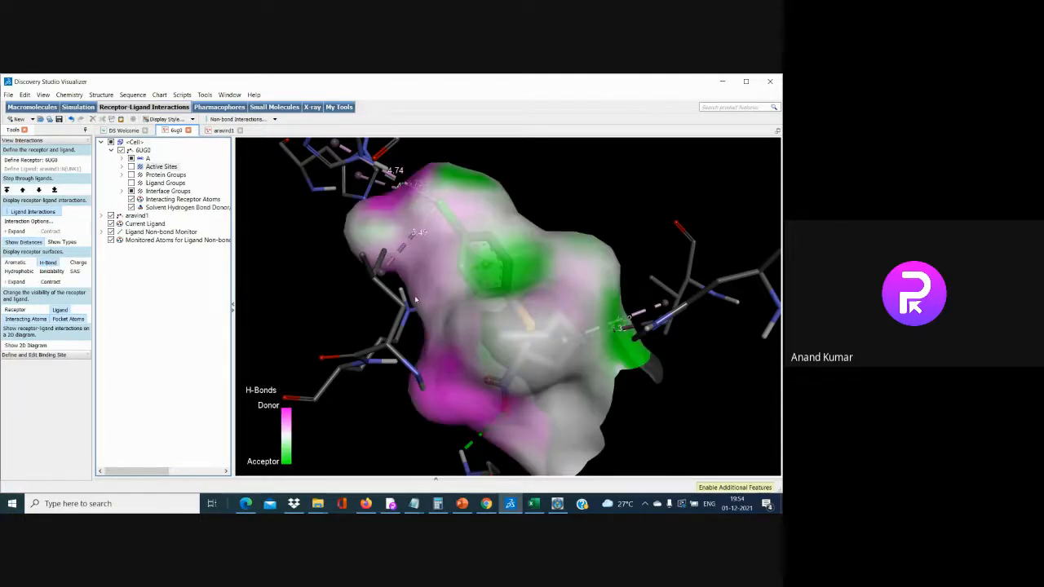
pyautogui.click(18, 272)
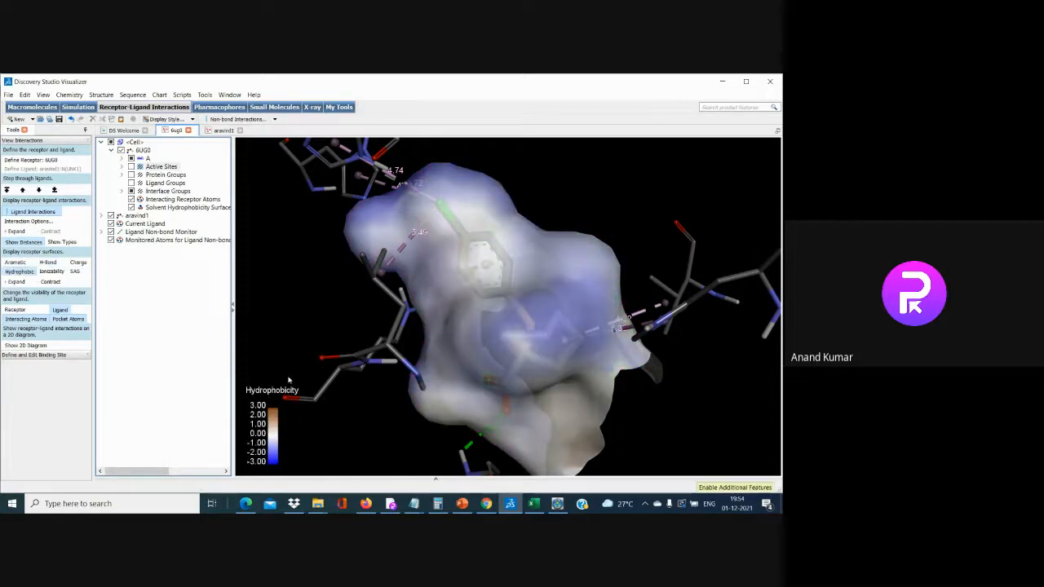
pyautogui.click(50, 282)
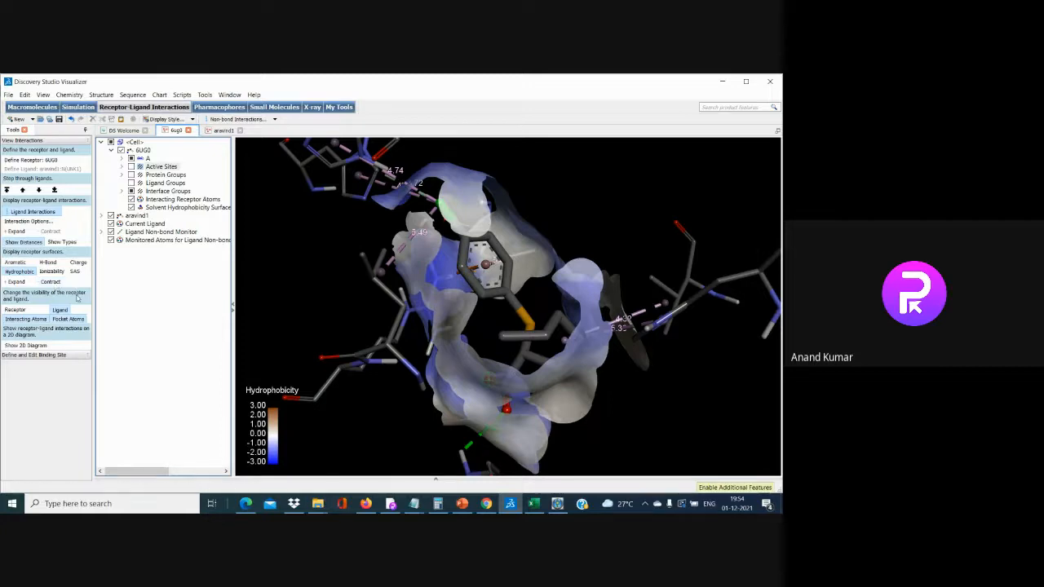
pyautogui.click(462, 503)
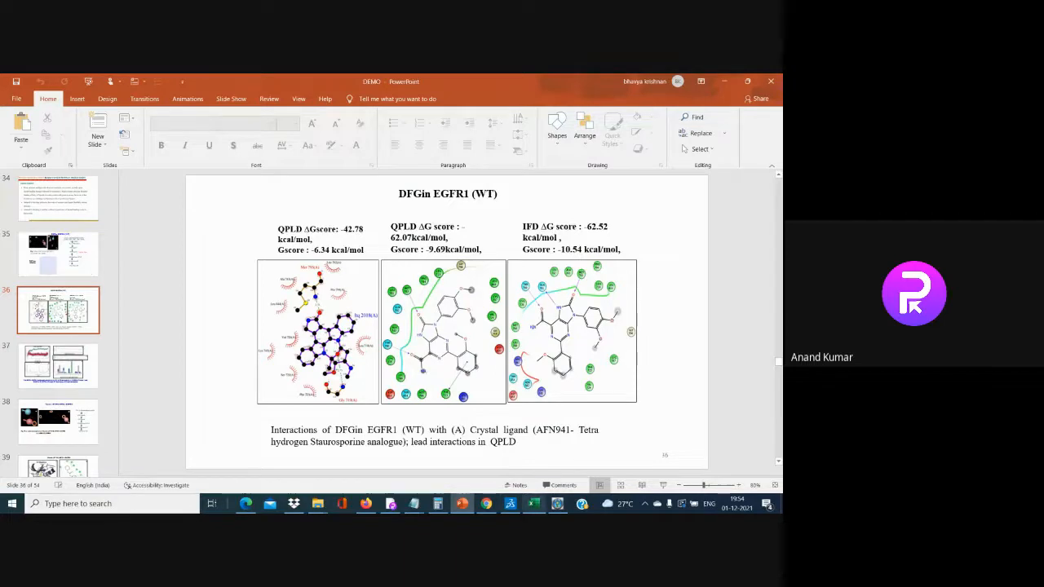
# Bring Discovery Studio Visualizer back in front of the PowerPoint slides
pyautogui.click(512, 504)
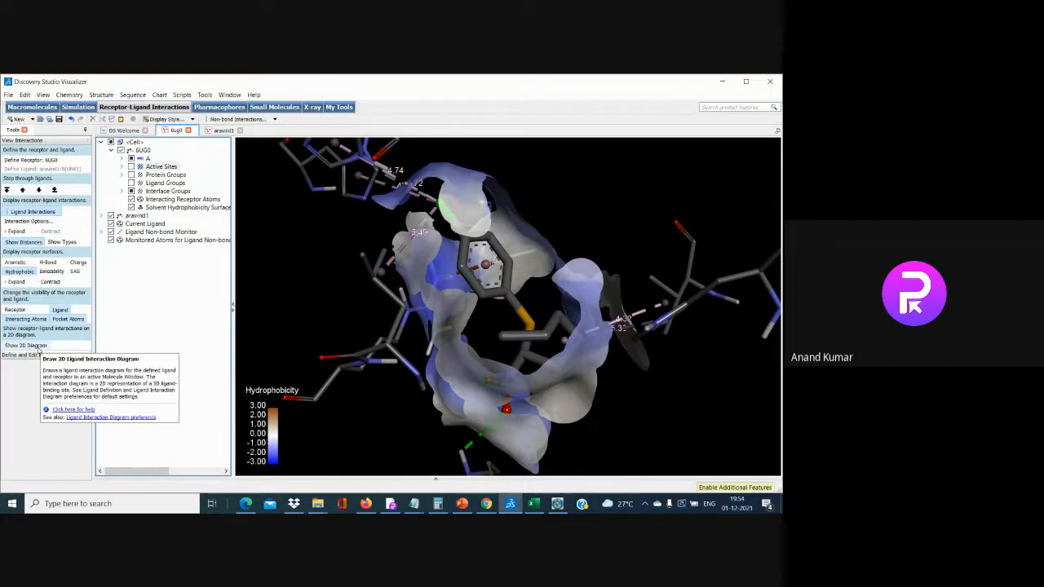
# Draw aravind1's 2D interaction diagram (GLY A:356 hydrogen bond, ARG A:359 pi-cation) and select the ligand
pyautogui.click(35, 345)
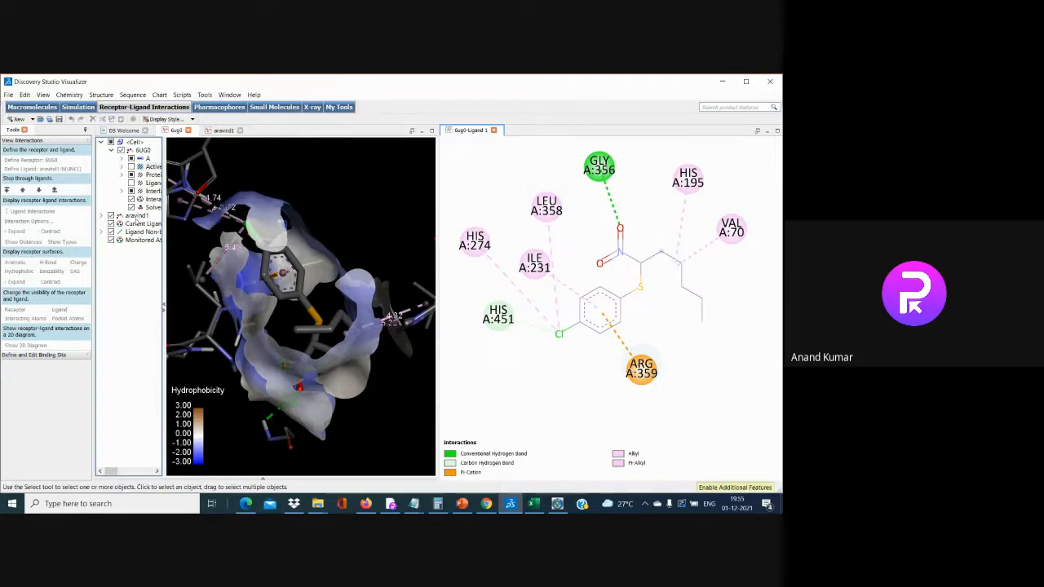
pyautogui.rightClick(137, 216)
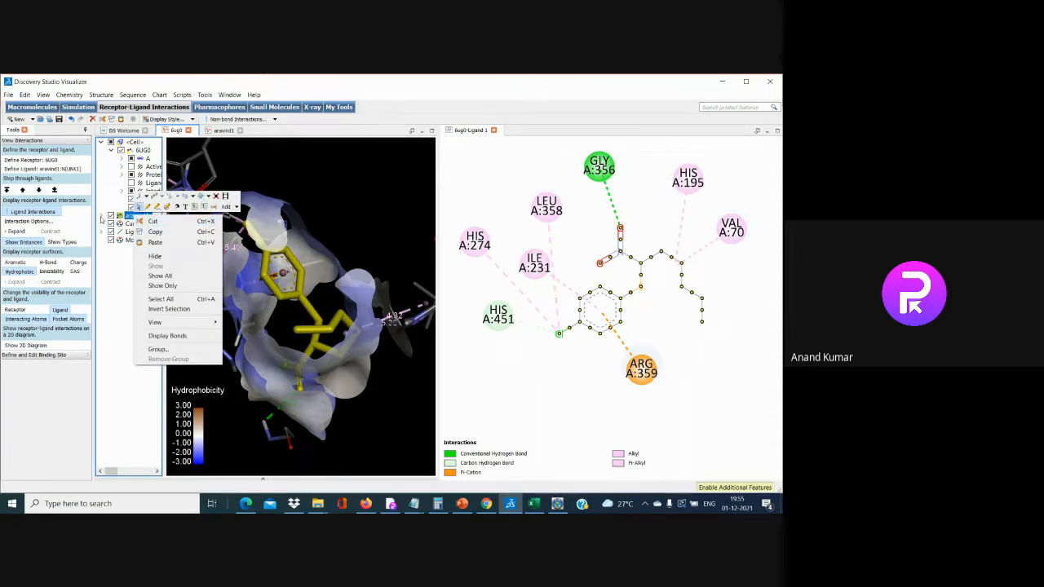
pyautogui.click(102, 216)
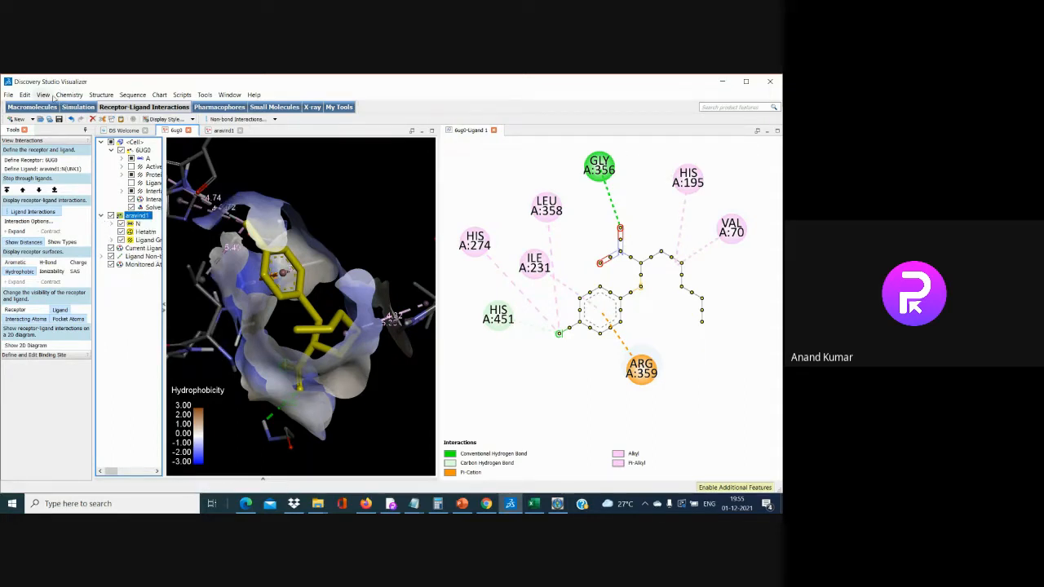
# Delete aravind1 from 6UG0 and load the sampada docked ligand file
pyautogui.click(24, 95)
pyautogui.click(41, 173)
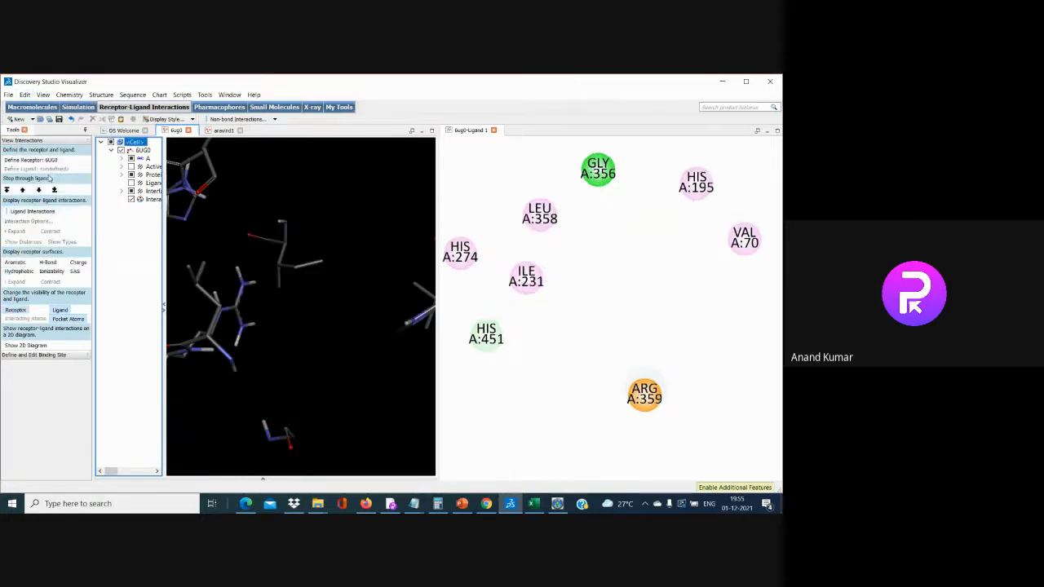
pyautogui.click(8, 95)
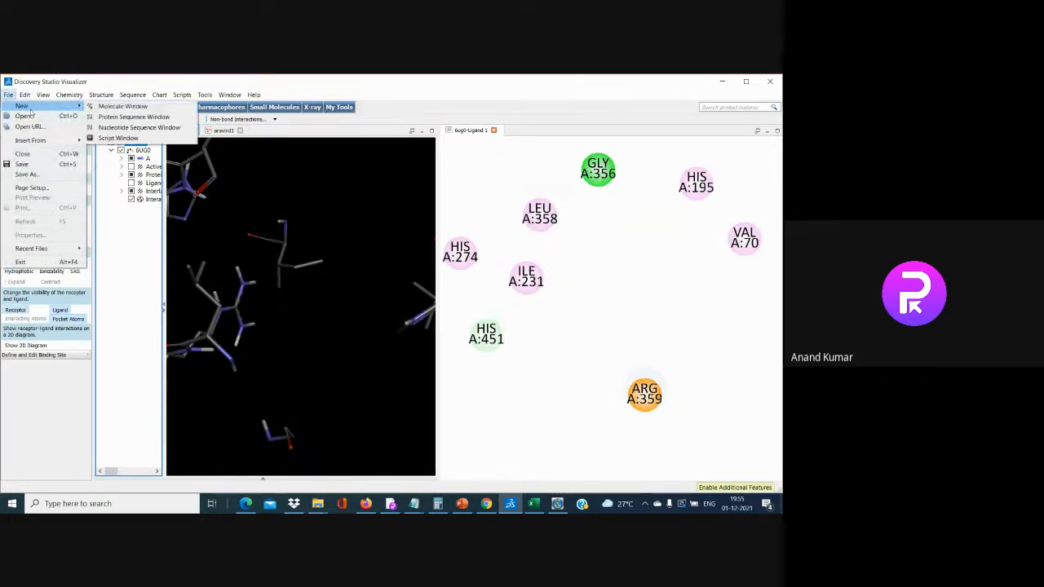
pyautogui.click(18, 113)
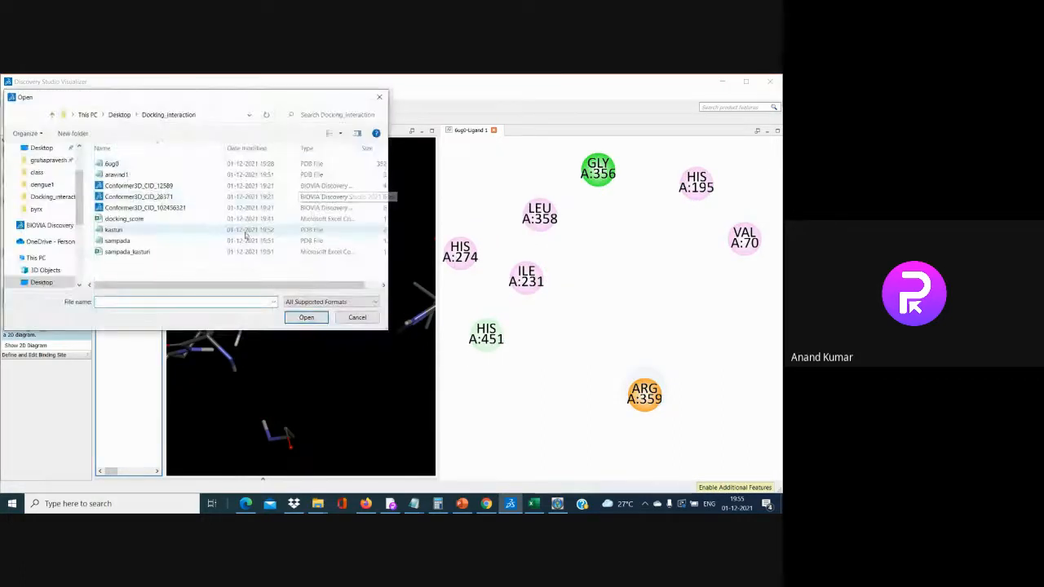
pyautogui.click(246, 240)
pyautogui.click(322, 317)
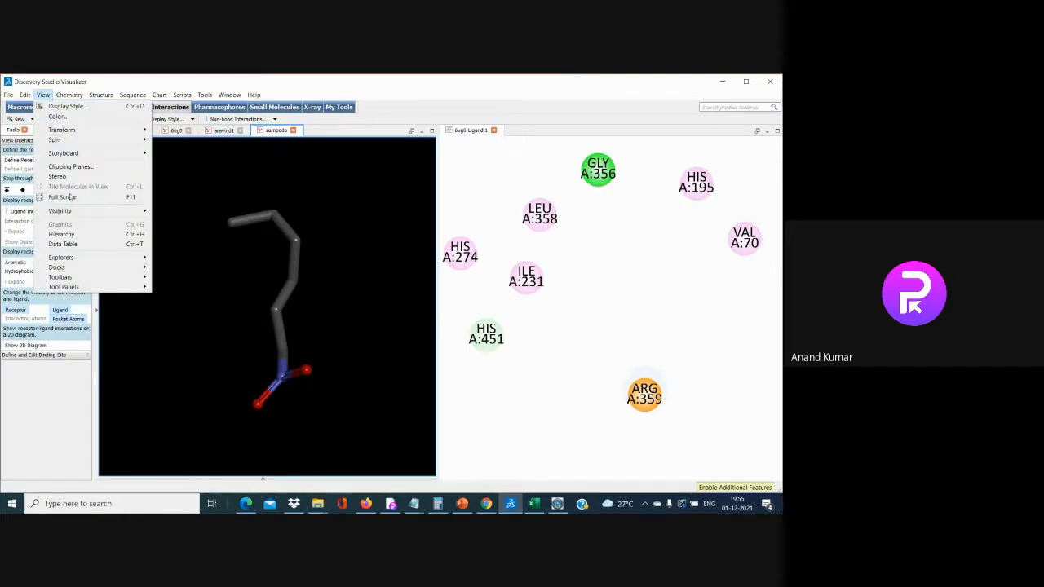
# Copy the sampada molecule from its hierarchy tree
pyautogui.click(78, 234)
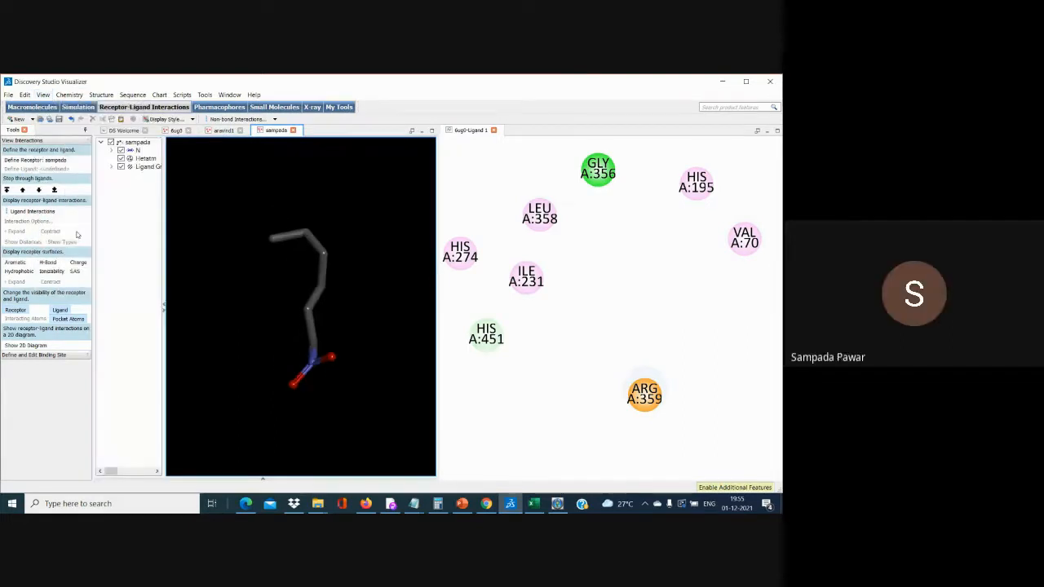
pyautogui.click(120, 142)
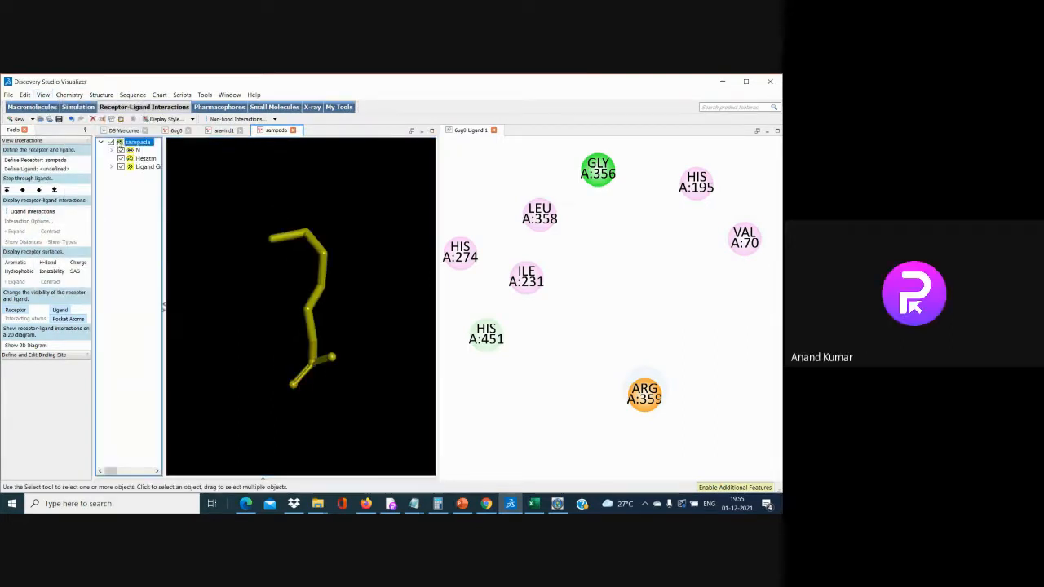
pyautogui.rightClick(120, 143)
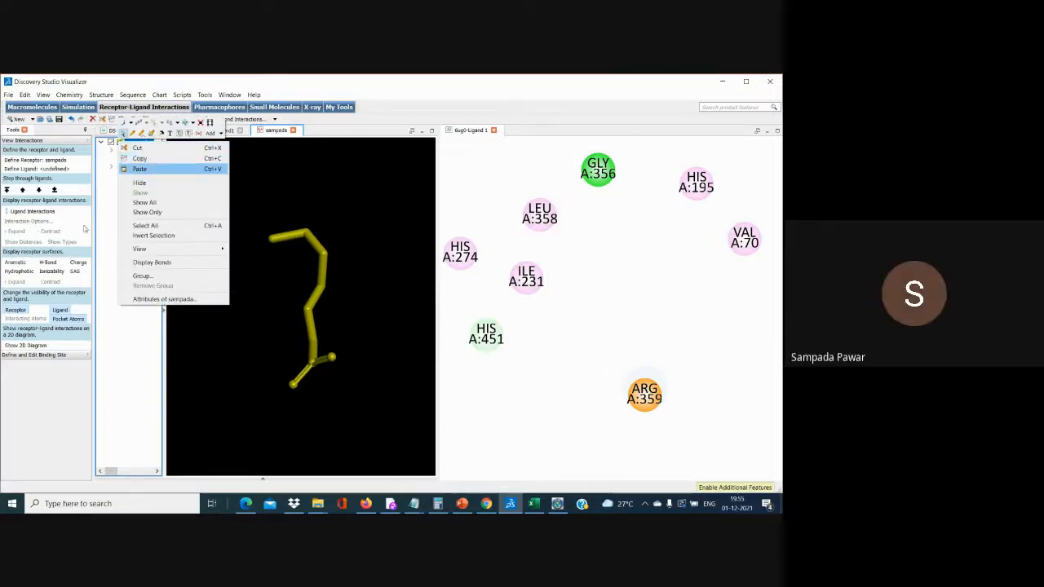
pyautogui.click(109, 219)
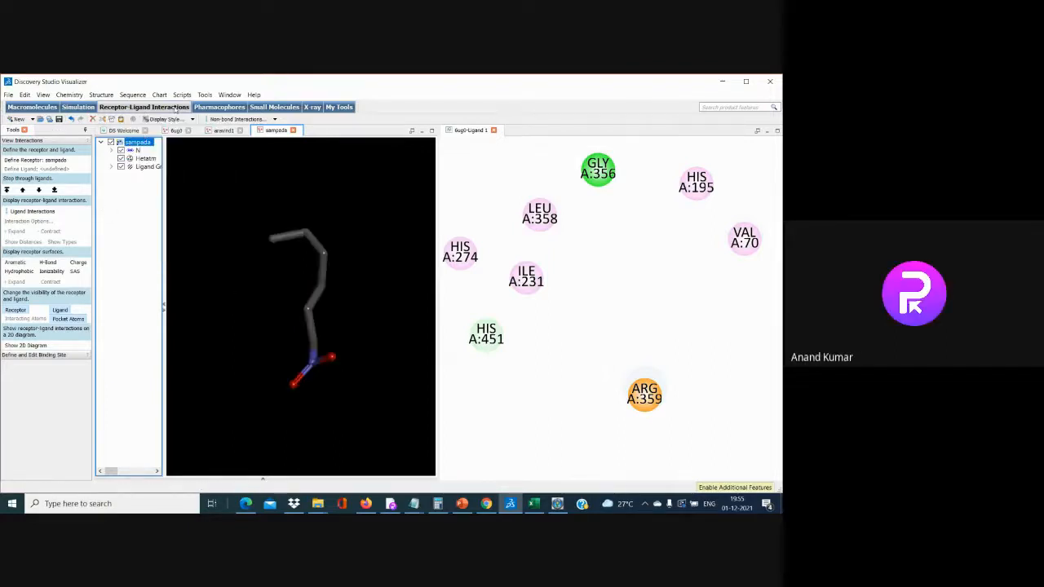
# Paste sampada into the 6UG0 protein document
pyautogui.click(175, 130)
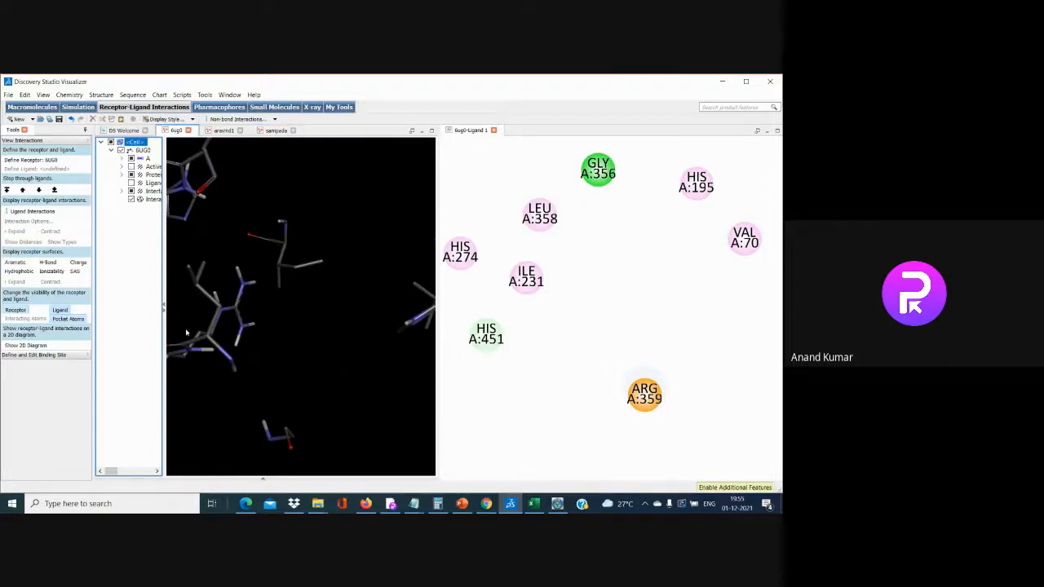
pyautogui.click(164, 308)
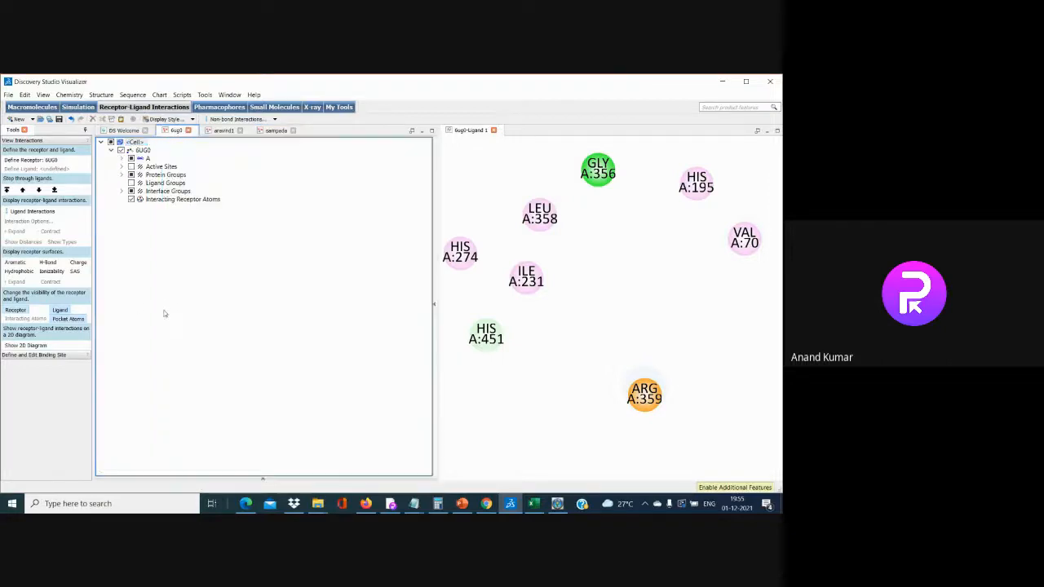
pyautogui.rightClick(149, 242)
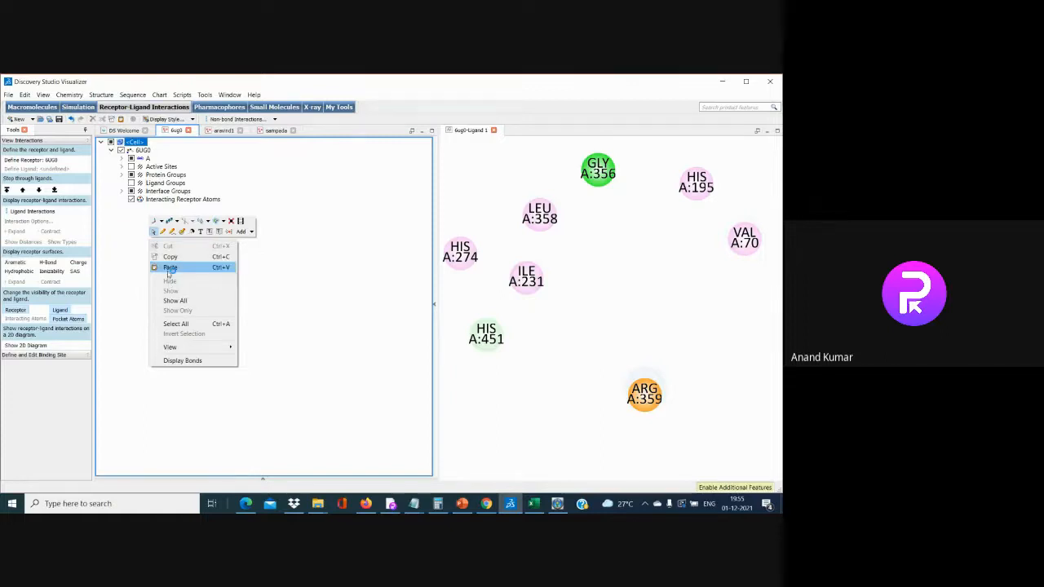
pyautogui.click(169, 268)
pyautogui.click(119, 265)
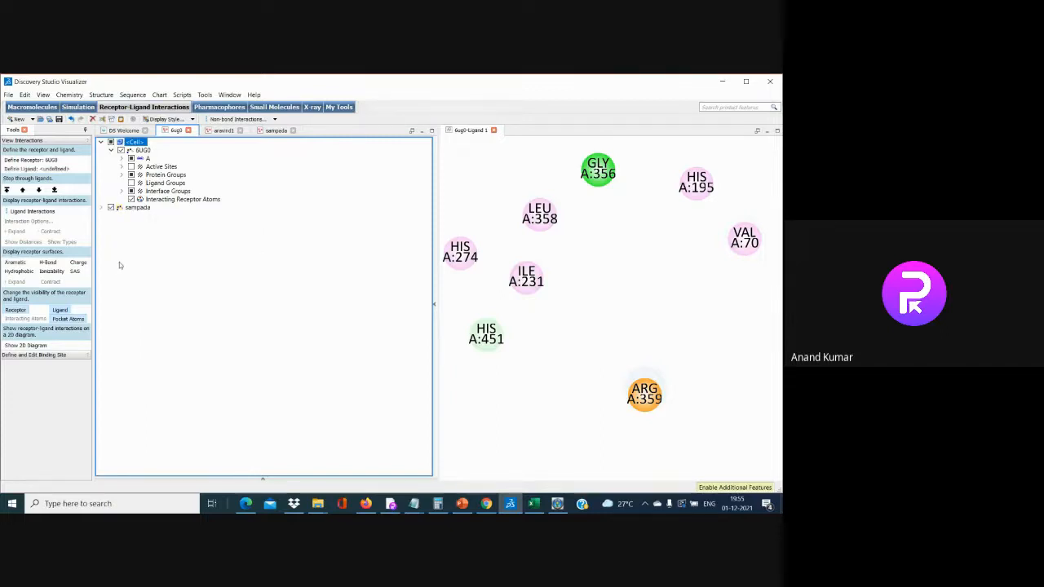
# Define sampada as the ligand and show its interactions, then hide the dashed 3D lines
pyautogui.click(101, 207)
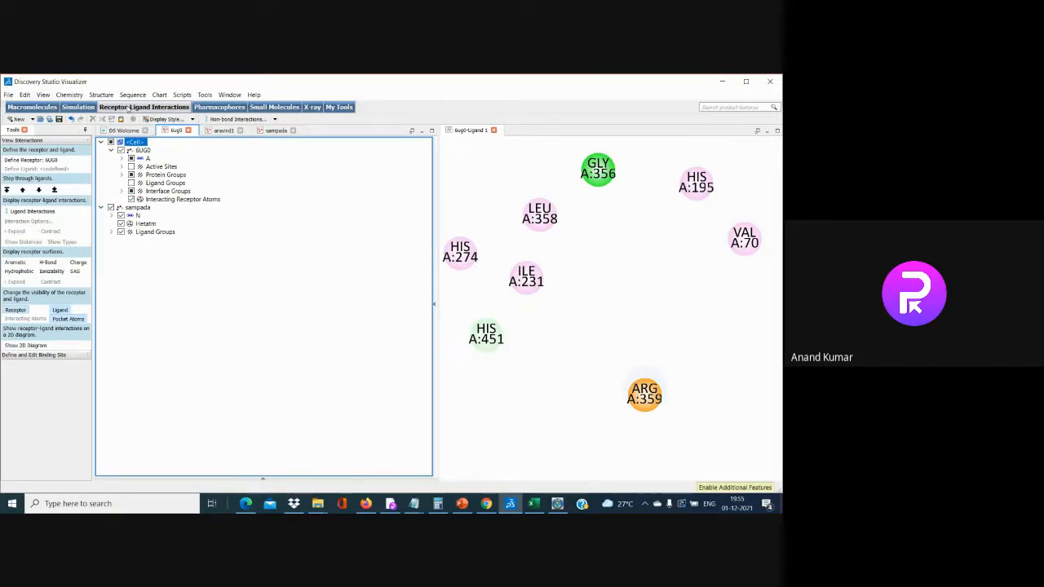
pyautogui.click(50, 211)
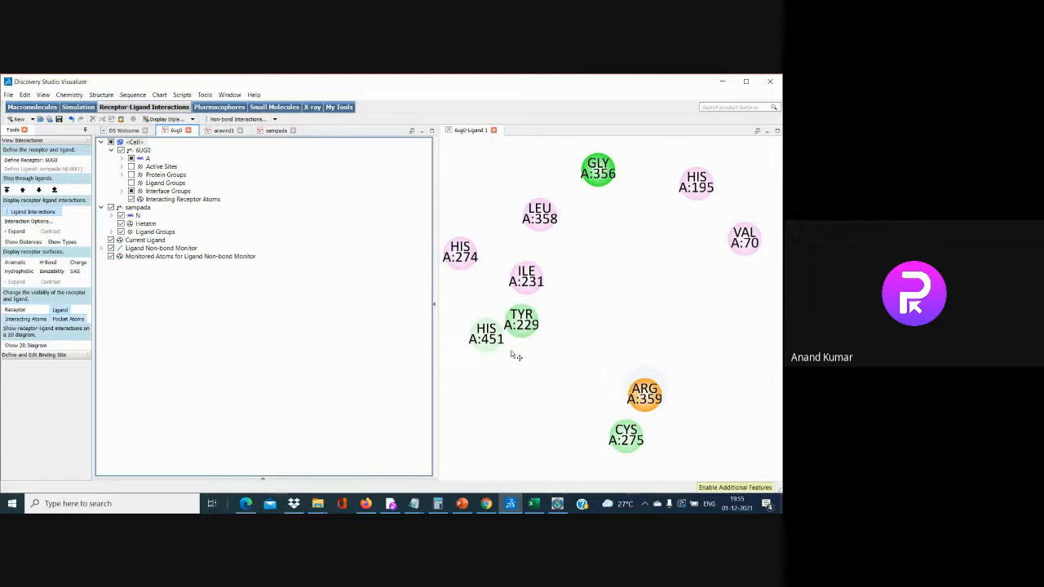
pyautogui.click(494, 130)
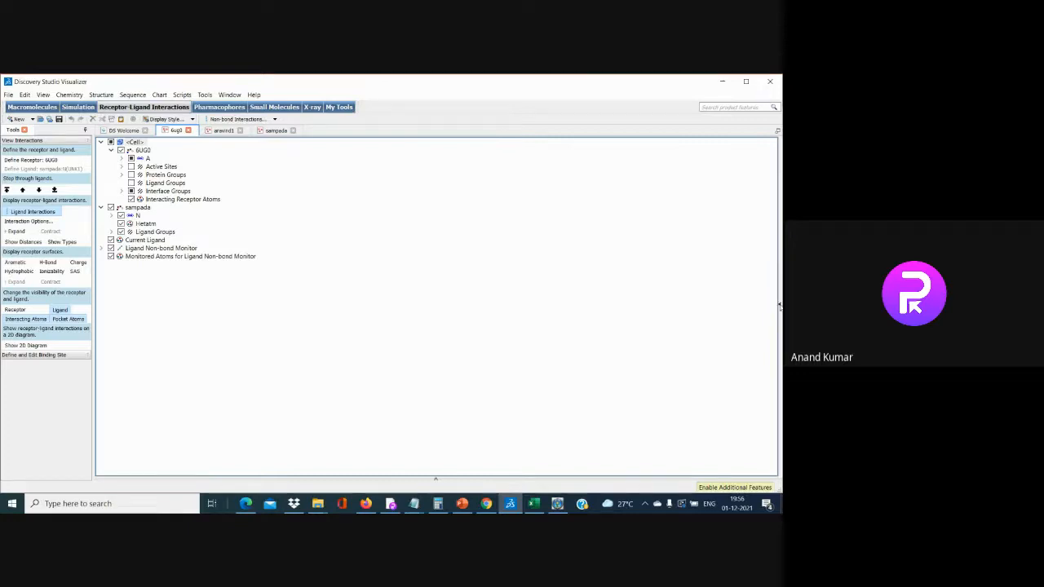
pyautogui.moveTo(779, 305); pyautogui.dragTo(232, 306)
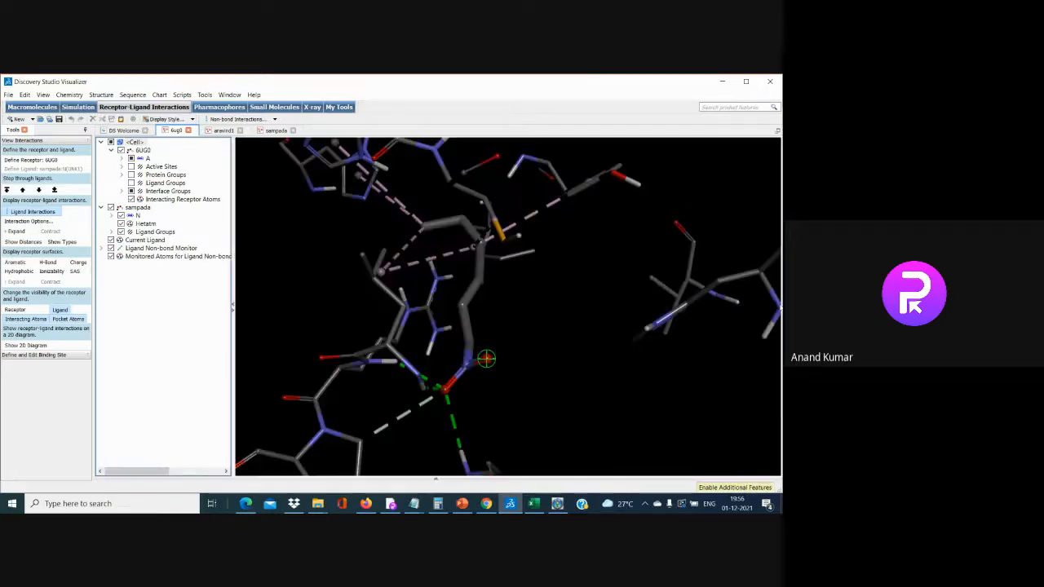
pyautogui.click(44, 213)
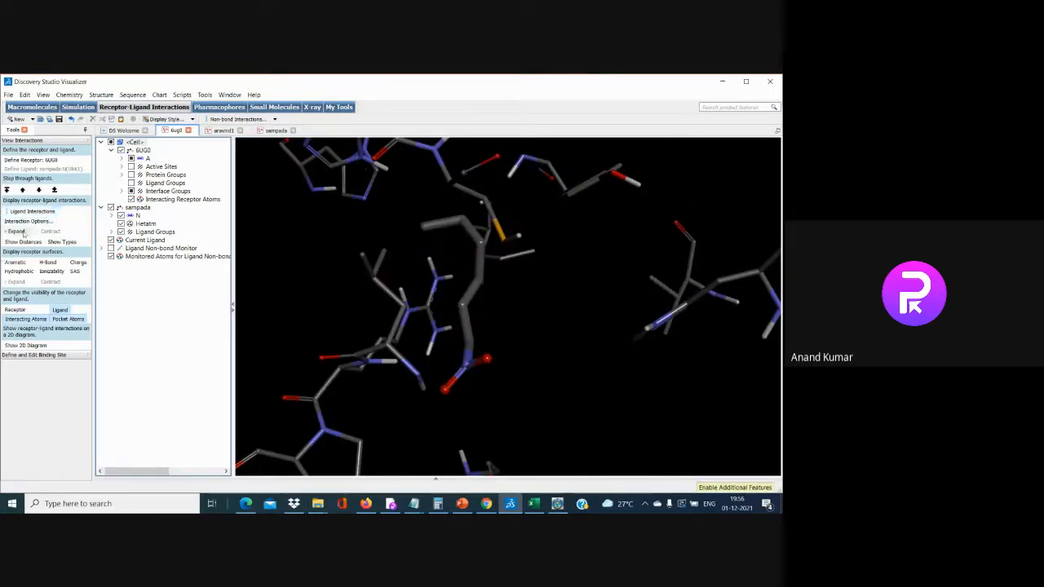
# Show sampada's 2D diagram with hydrogen bonds to ARG A:359, LEU A:358, GLY A:356
pyautogui.click(37, 345)
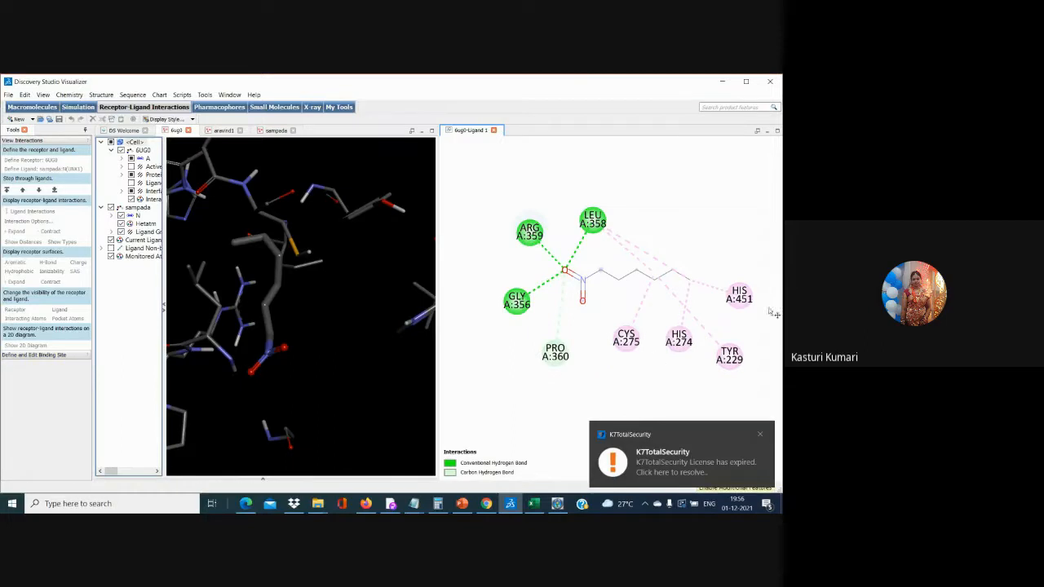
pyautogui.click(758, 436)
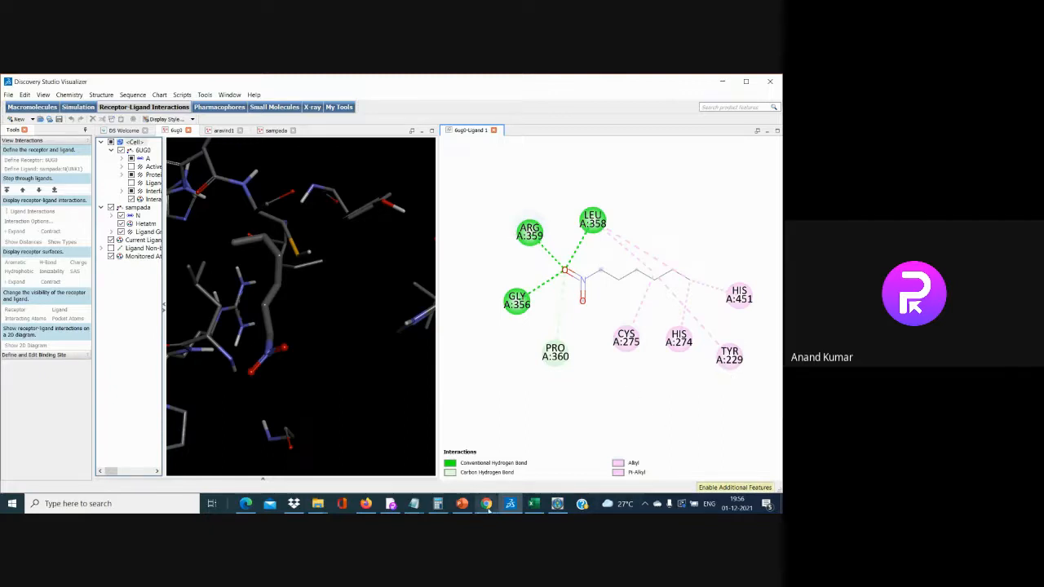
pyautogui.click(463, 503)
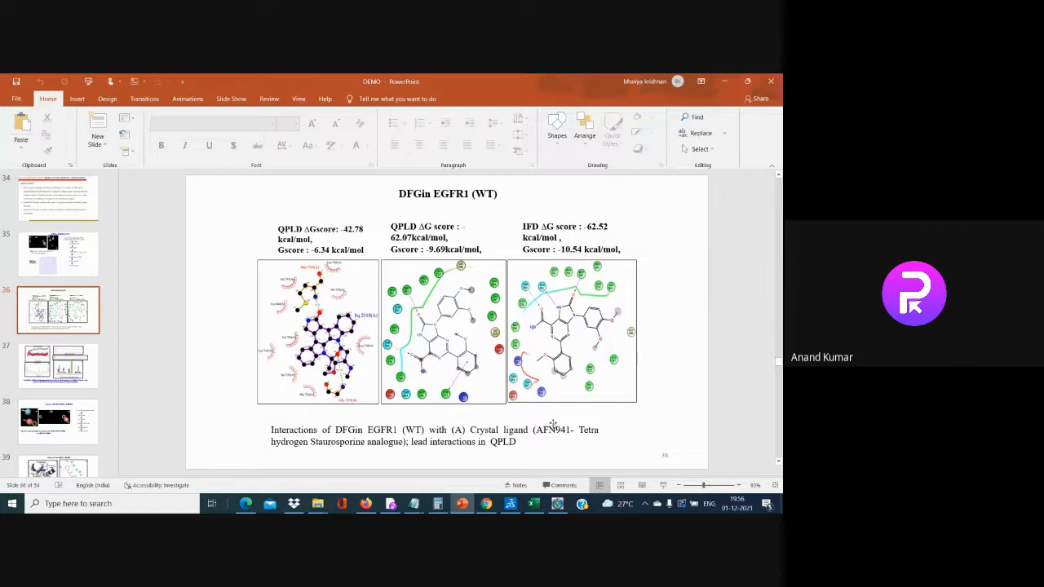
pyautogui.click(509, 503)
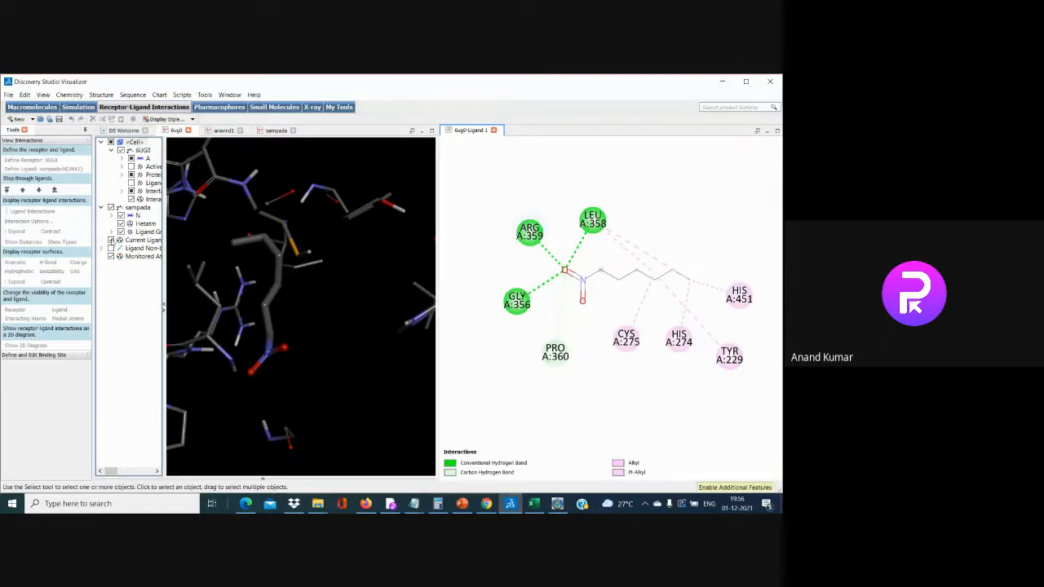
pyautogui.click(132, 207)
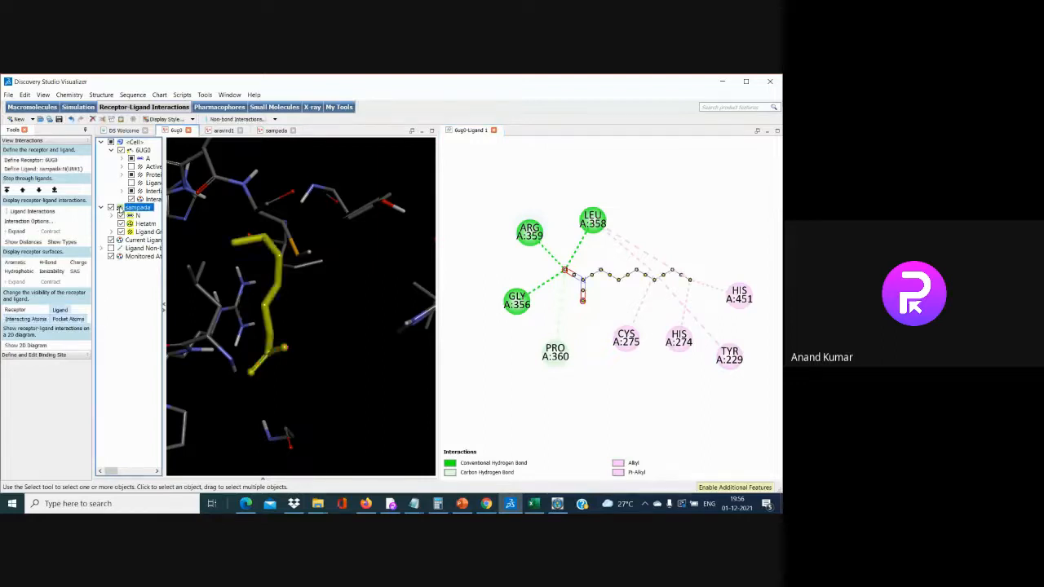
# Delete sampada from 6UG0 and load the kasturi docked ligand file
pyautogui.rightClick(122, 207)
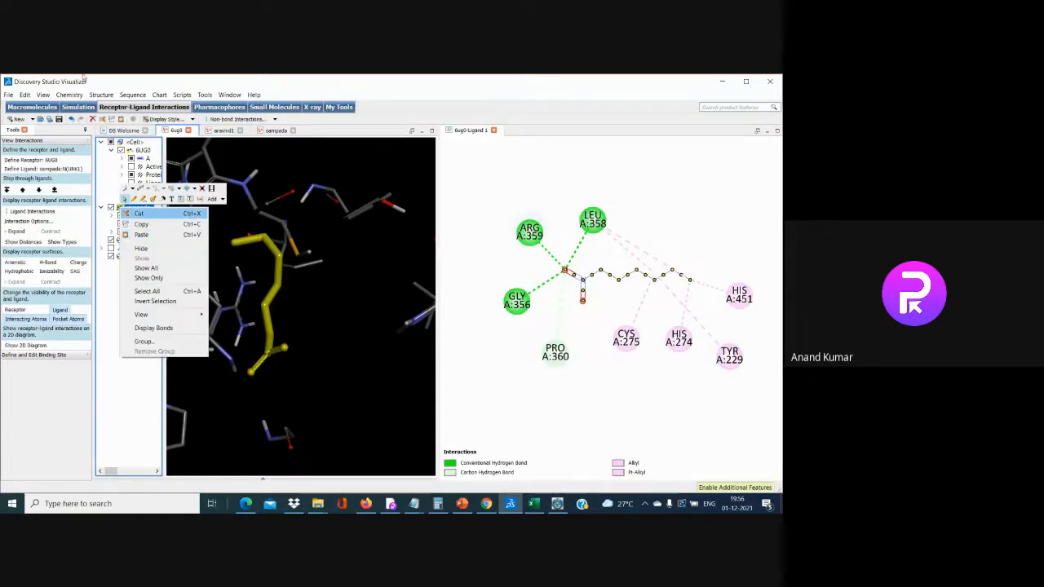
pyautogui.click(25, 95)
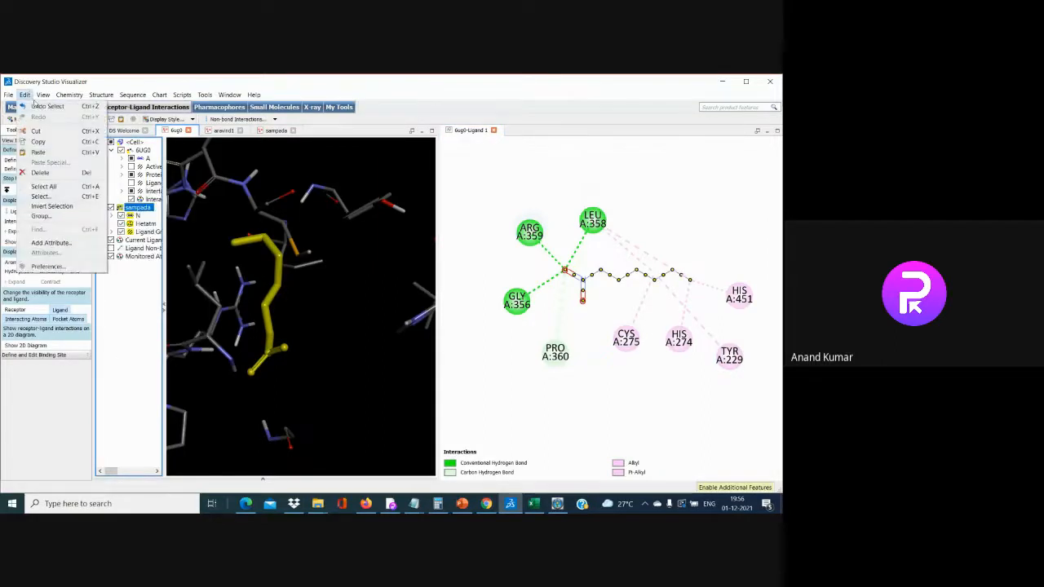
pyautogui.click(40, 172)
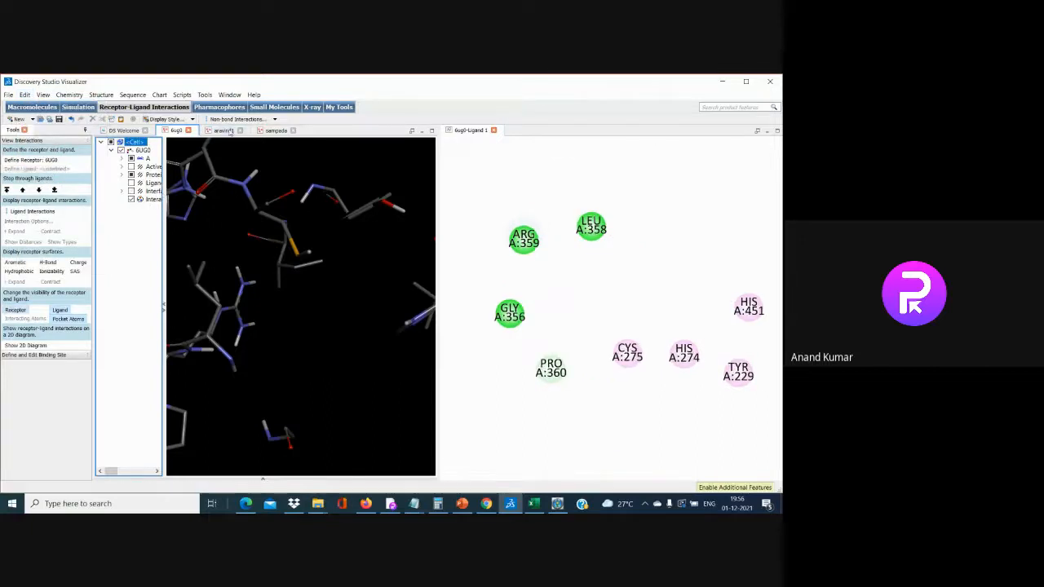
pyautogui.click(9, 95)
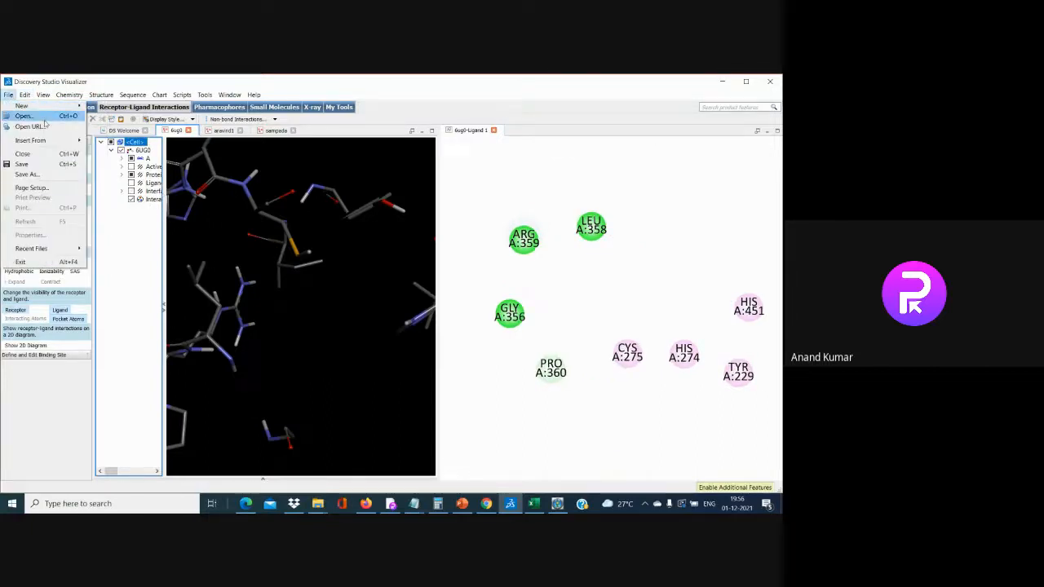
pyautogui.click(43, 119)
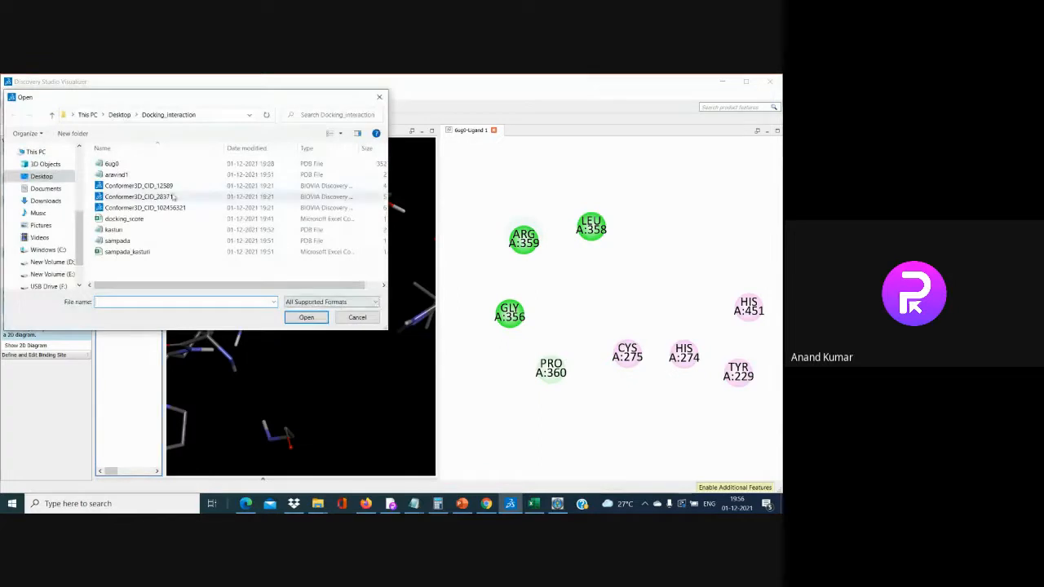
pyautogui.click(163, 230)
pyautogui.click(305, 317)
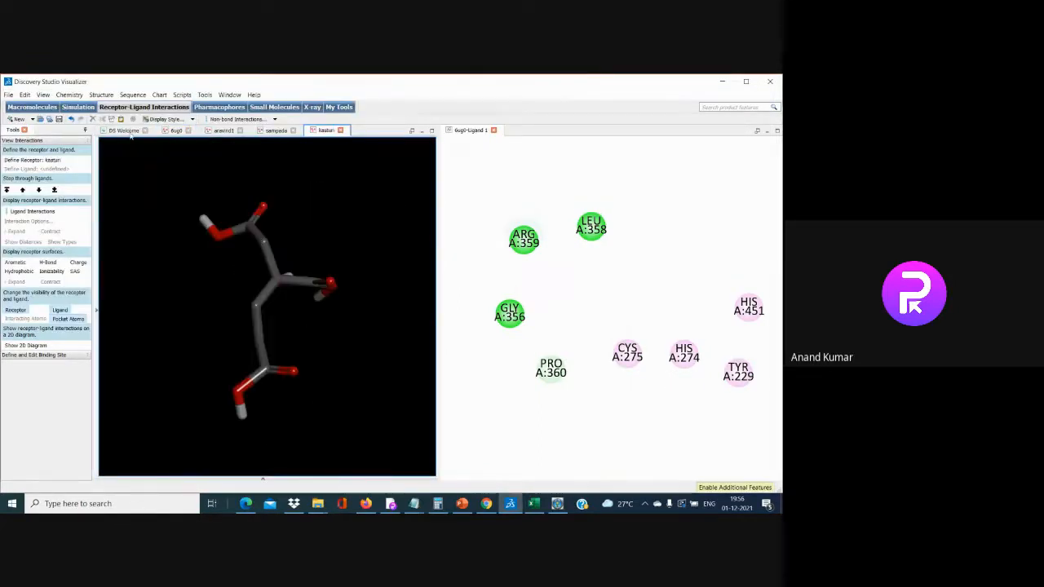
# Show kasturi's hierarchy tree, close the 2D ligand diagram, and select the kasturi molecule
pyautogui.click(43, 94)
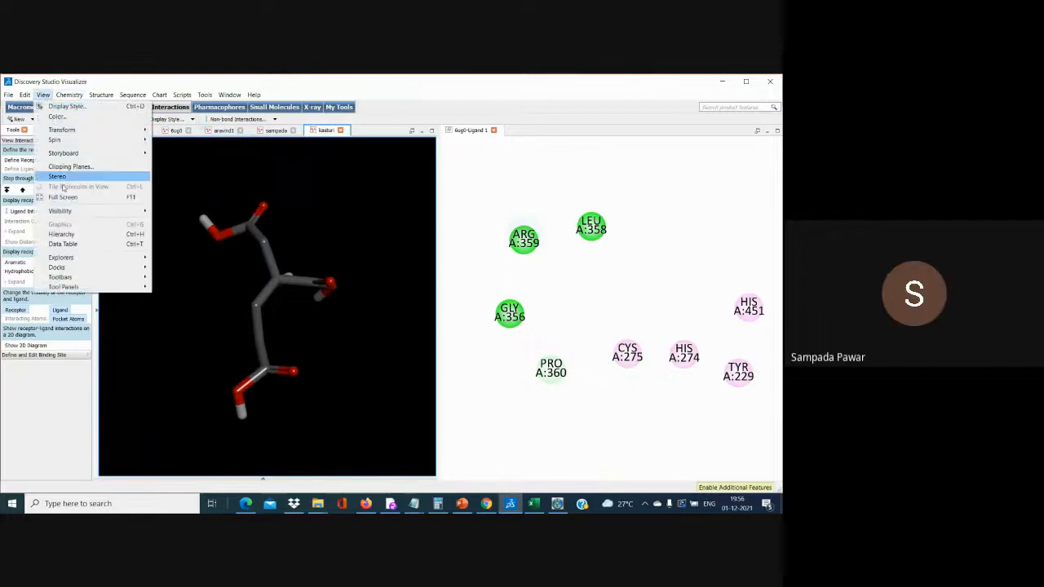
pyautogui.click(62, 234)
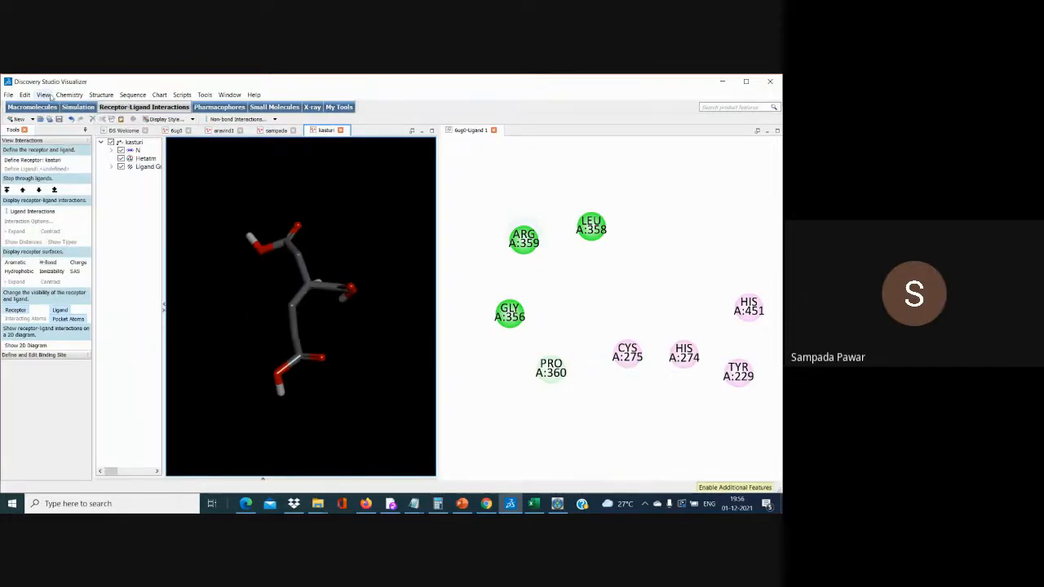
pyautogui.click(493, 131)
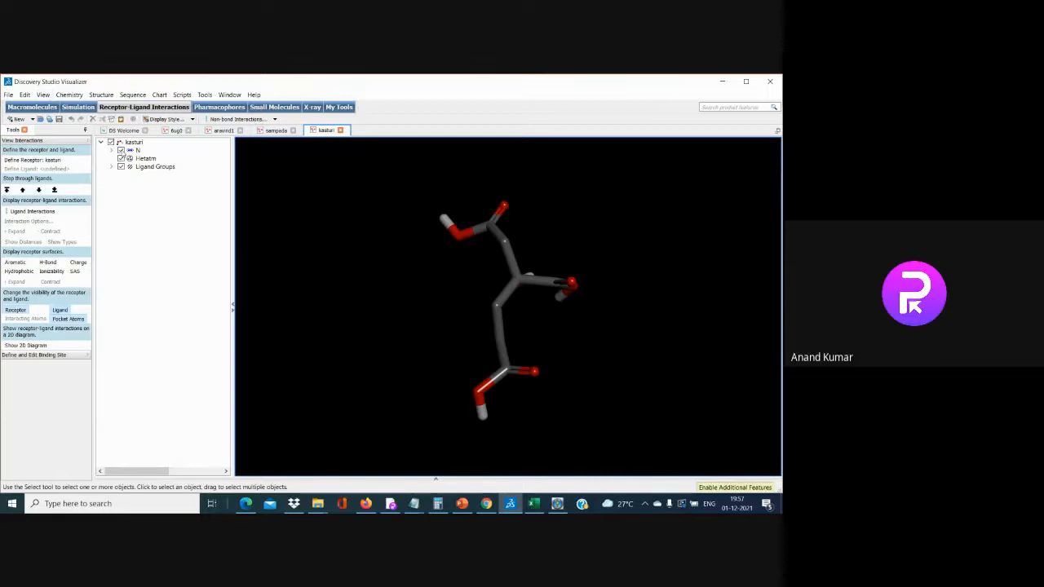
pyautogui.click(127, 142)
# Copy the kasturi molecule and paste it into the 6ug0 document
pyautogui.rightClick(124, 142)
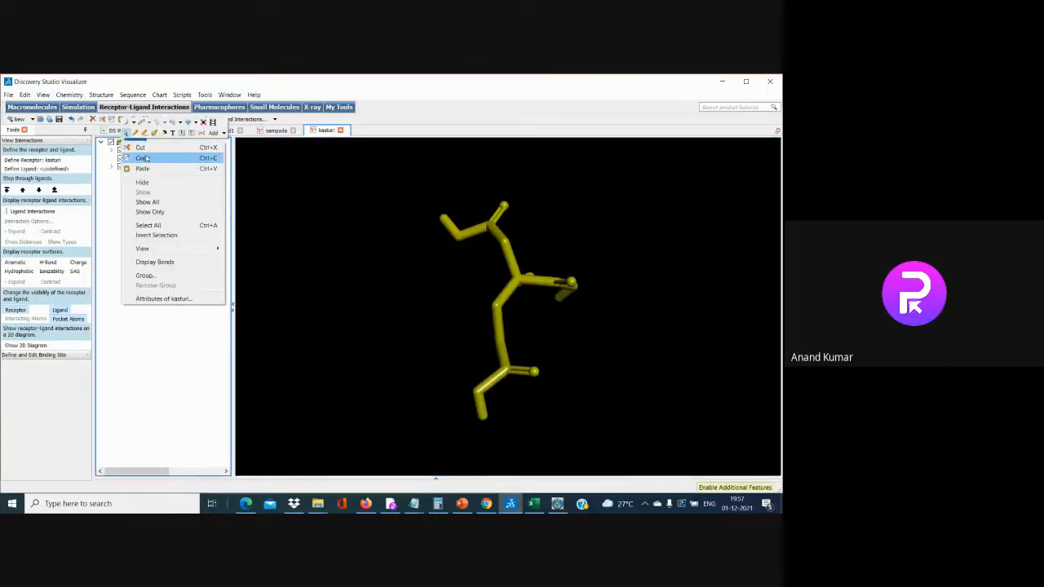
pyautogui.click(181, 361)
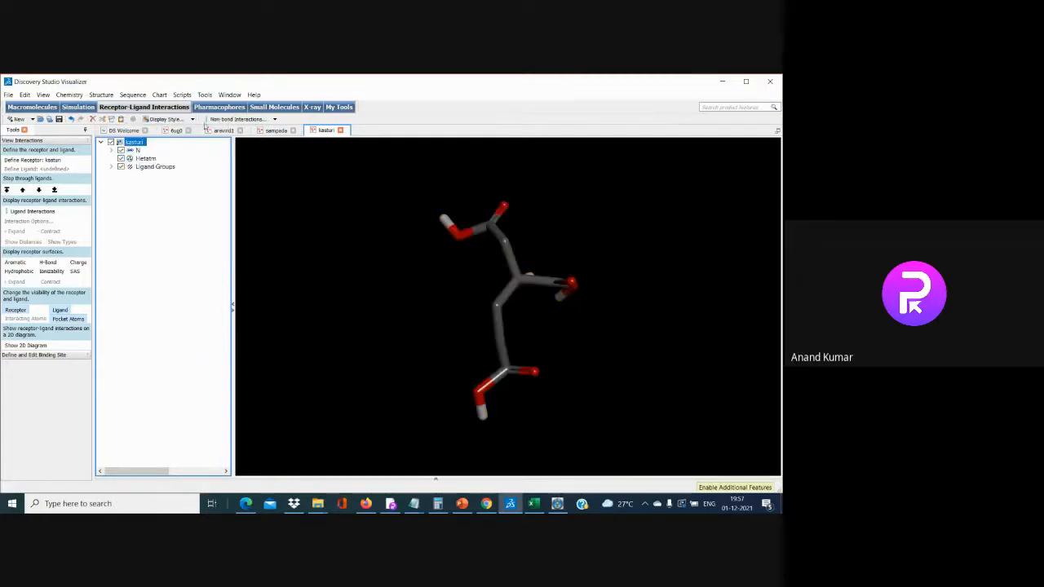
pyautogui.click(176, 131)
pyautogui.rightClick(155, 217)
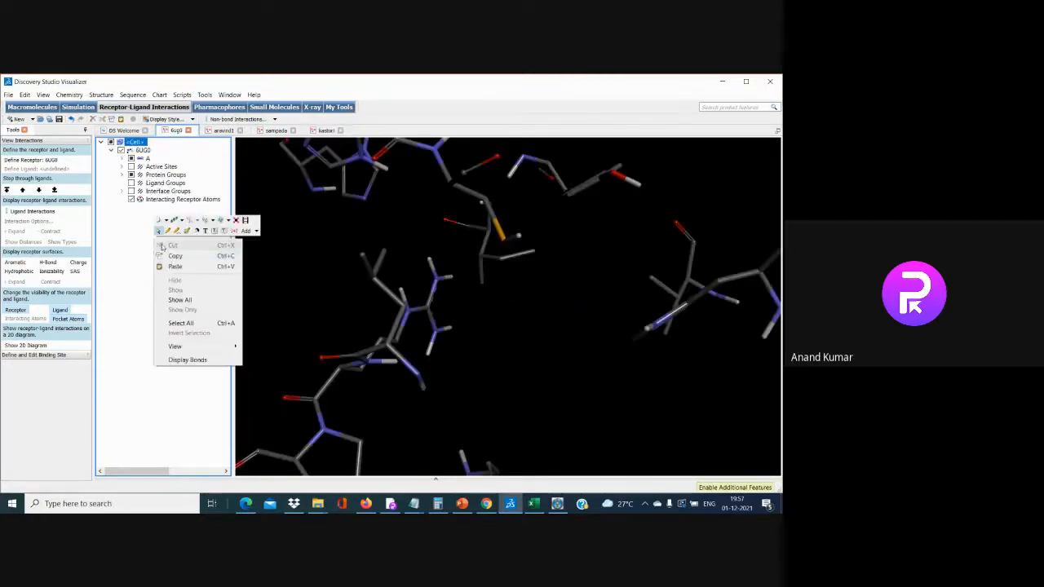
pyautogui.click(175, 266)
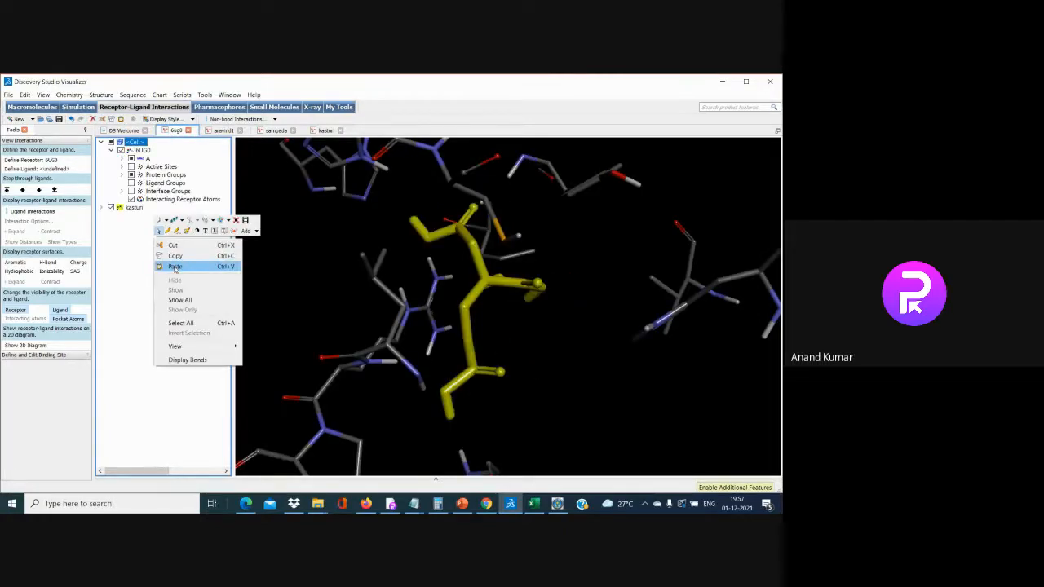
pyautogui.click(175, 268)
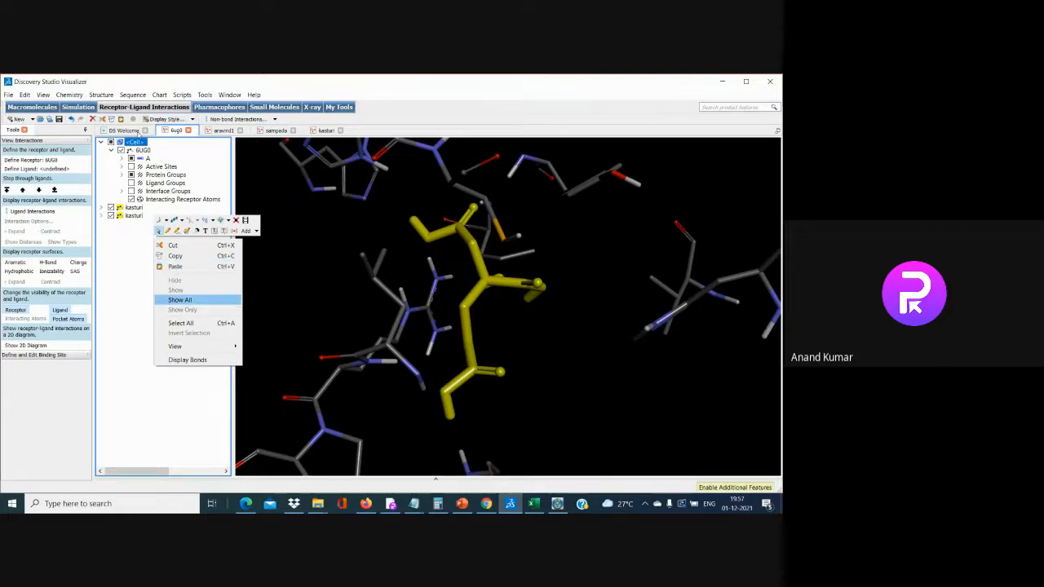
# Apply a ribbon preset display style and show receptor-ligand interactions as dashed lines
pyautogui.click(167, 119)
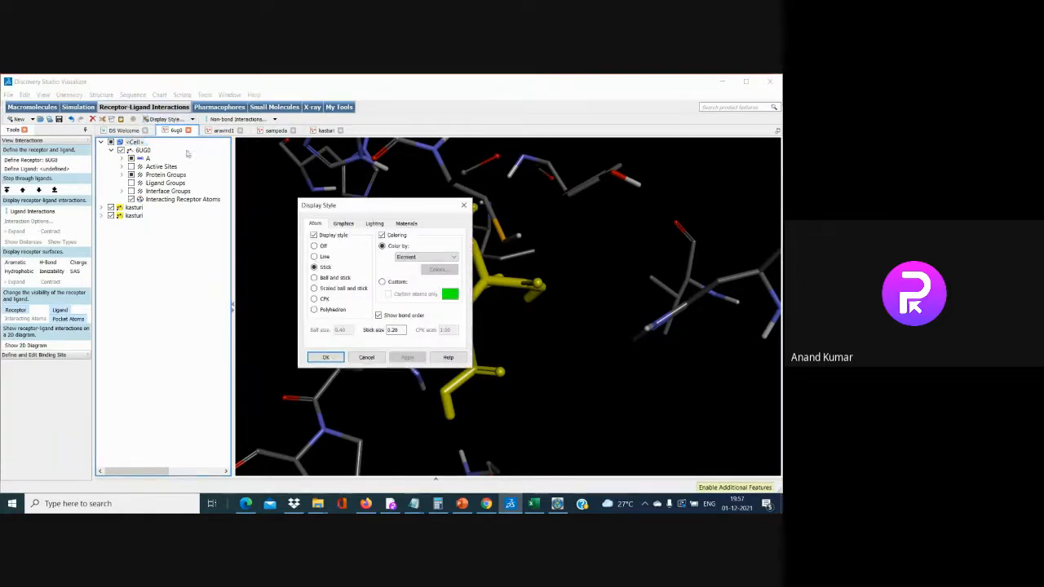
pyautogui.click(372, 358)
pyautogui.click(184, 121)
pyautogui.click(366, 357)
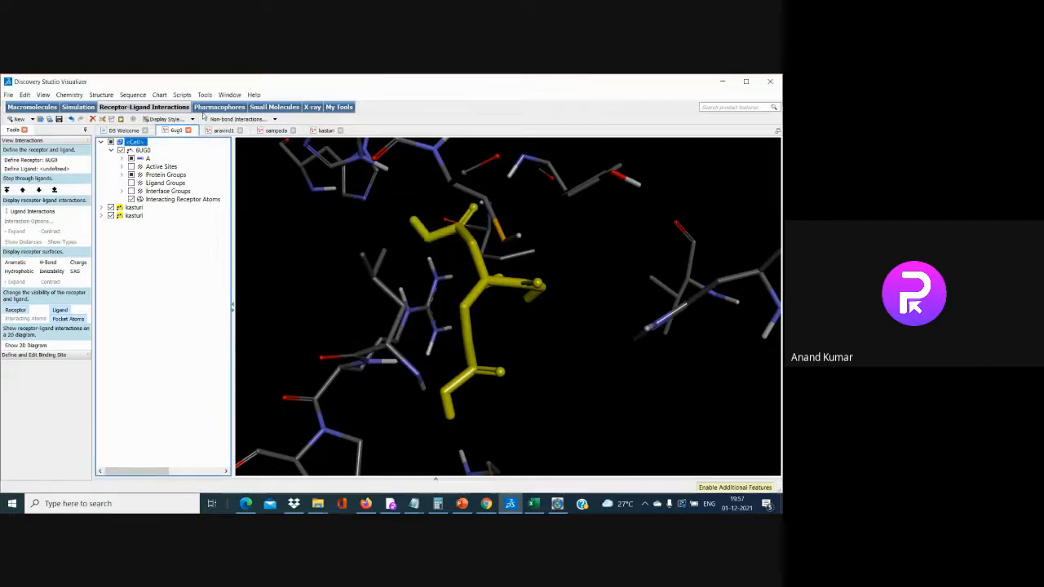
pyautogui.click(192, 119)
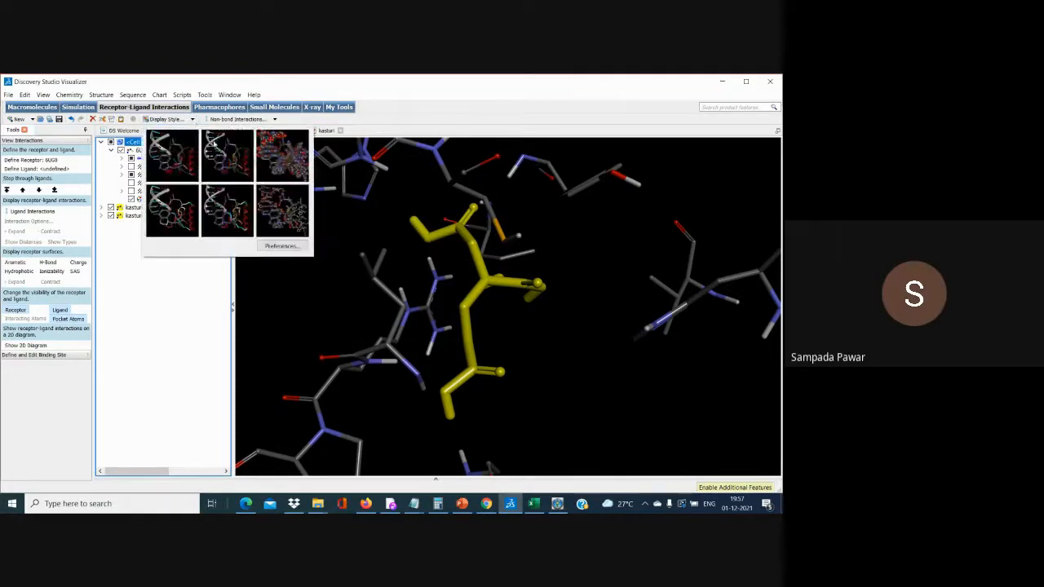
pyautogui.click(189, 152)
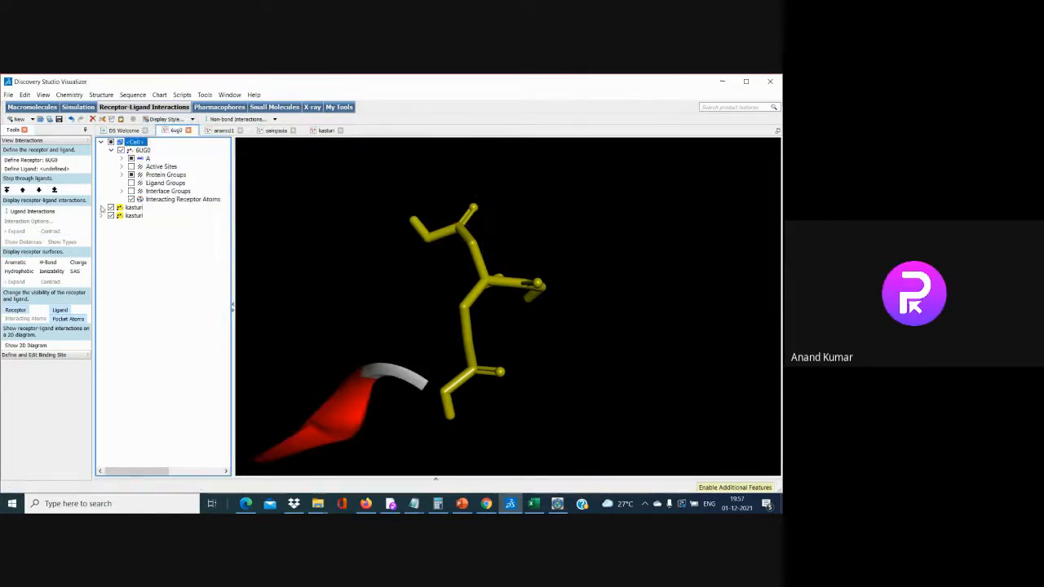
pyautogui.click(31, 212)
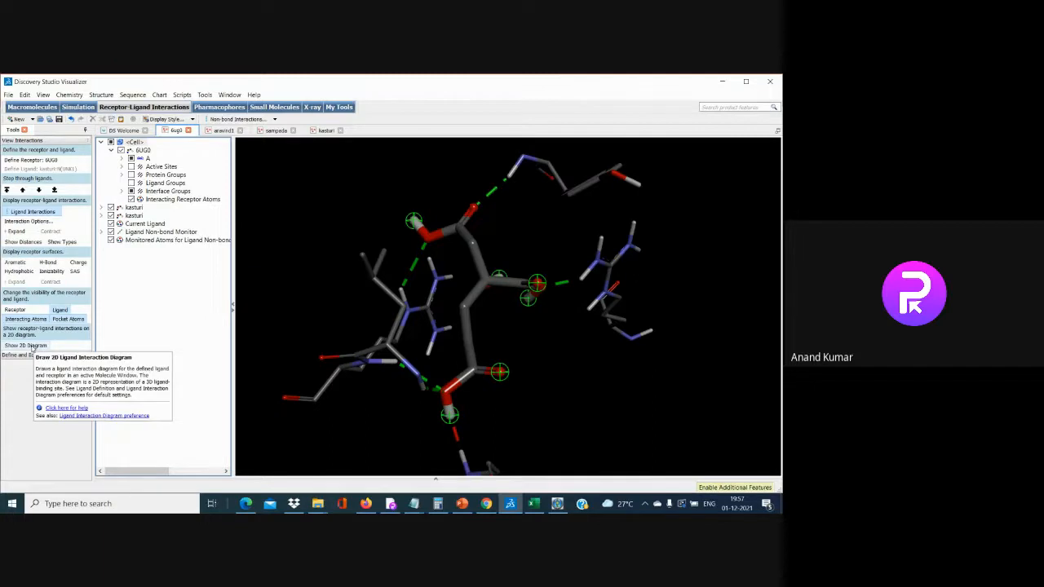
# Draw kasturi's 2D diagram showing hydrogen bonds to ARG A:96, TYR A:229, ARG A:359, LEU A:358
pyautogui.click(32, 346)
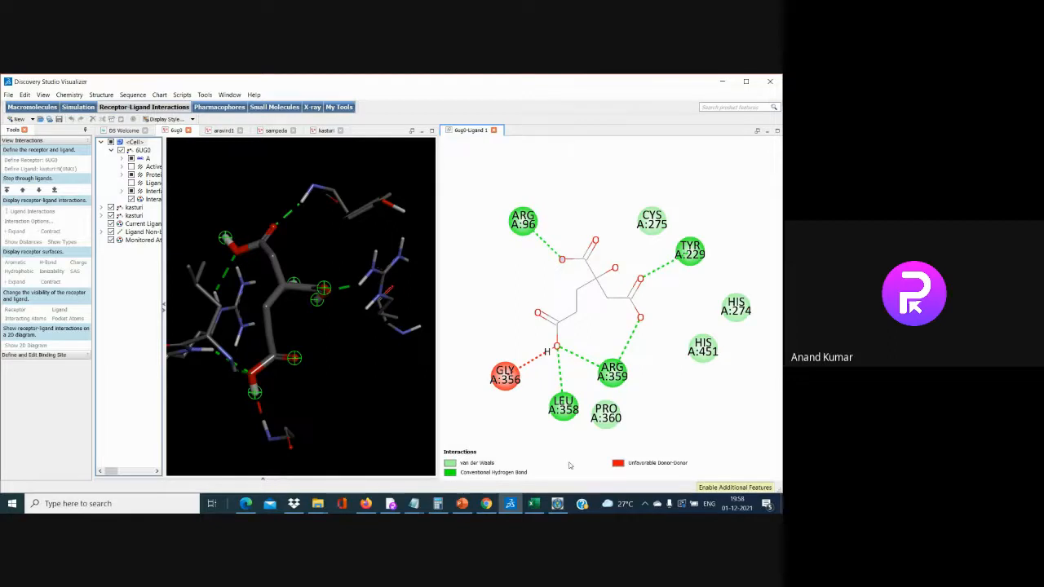
# Close Discovery Studio without saving changes
pyautogui.click(773, 84)
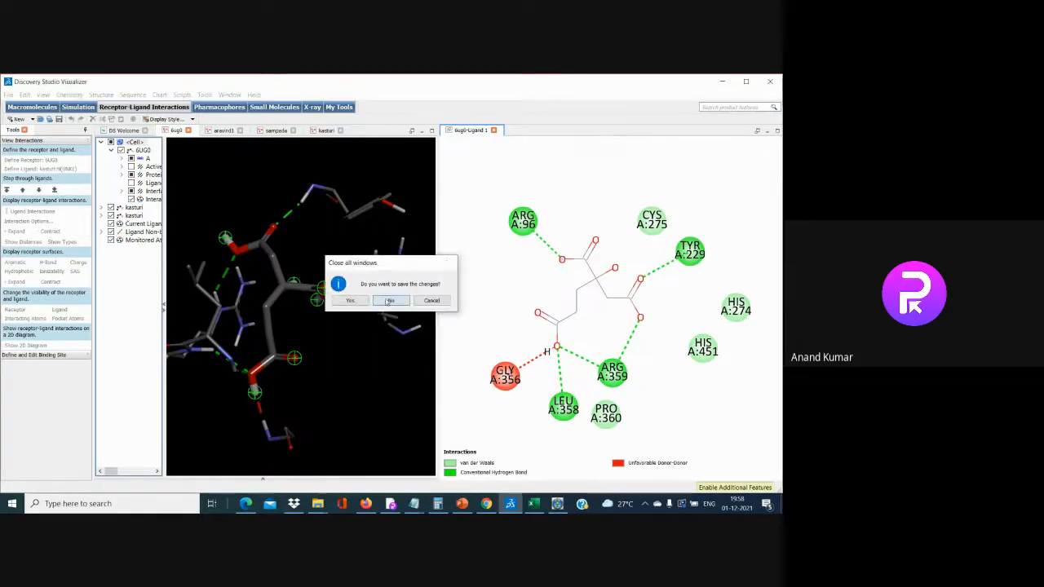
pyautogui.click(389, 300)
pyautogui.click(769, 85)
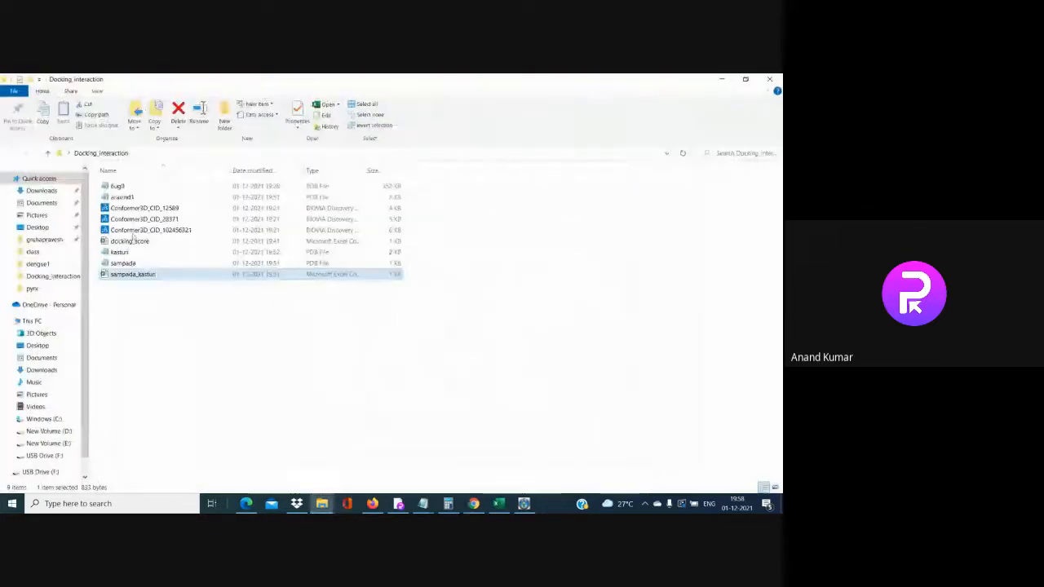
# Close the Docking_interaction folder, PyRx and the Excel spreadsheet
pyautogui.click(769, 79)
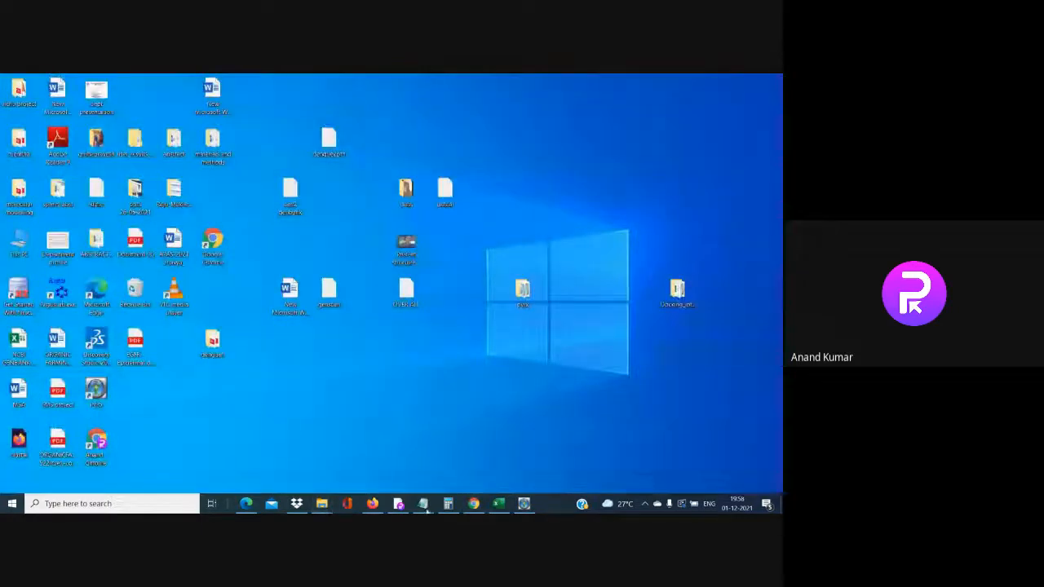
pyautogui.click(523, 503)
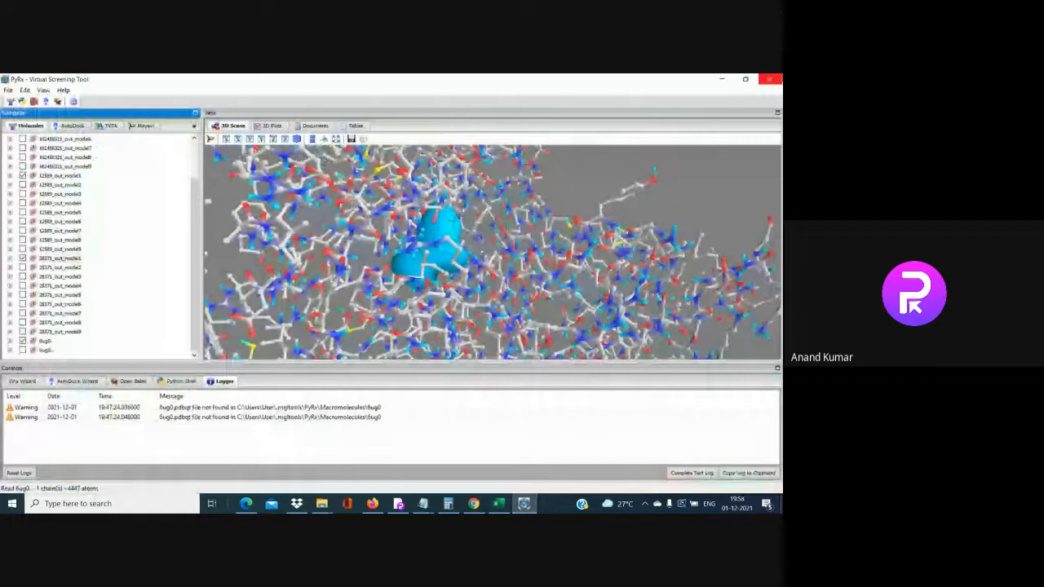
pyautogui.click(769, 79)
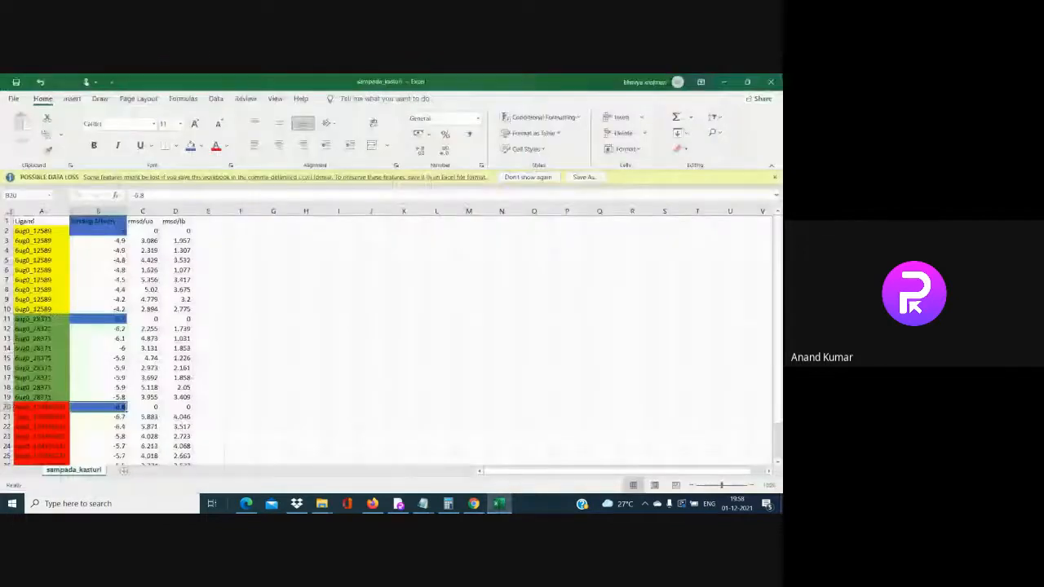
pyautogui.click(769, 81)
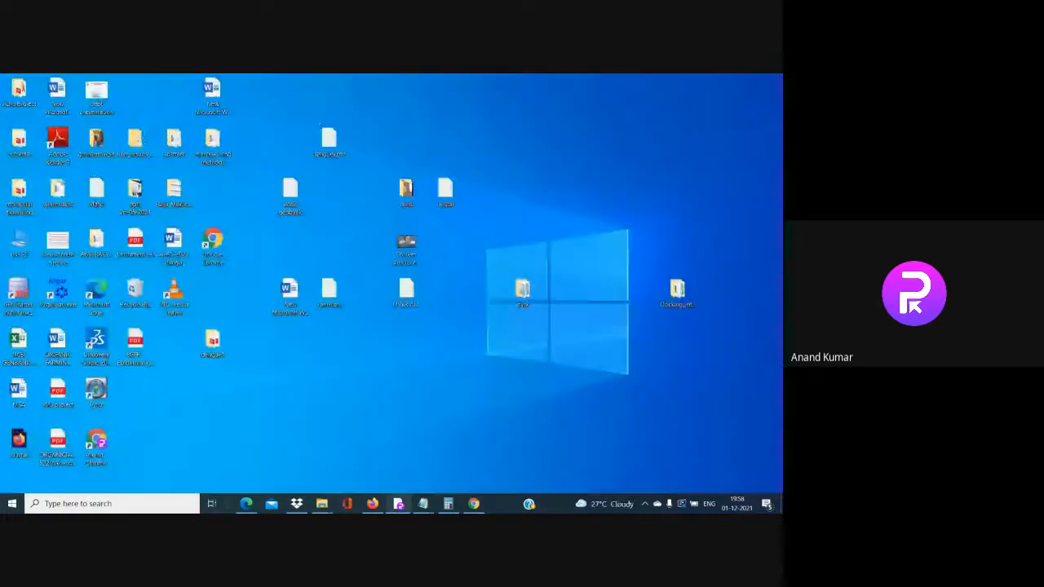
# Stop presenting the screen in the Google Meet tab in Chrome
pyautogui.click(398, 504)
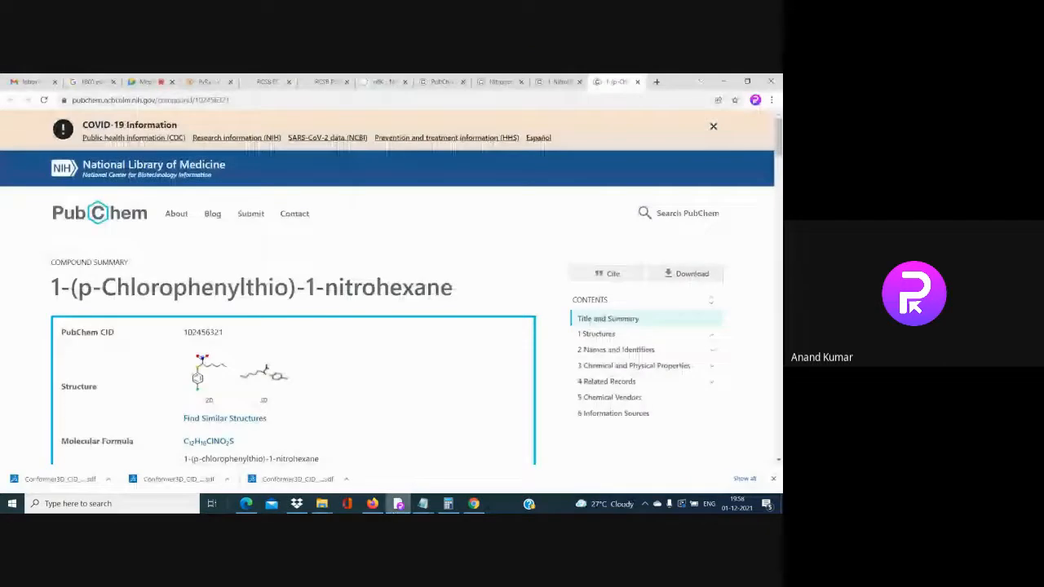
pyautogui.click(143, 82)
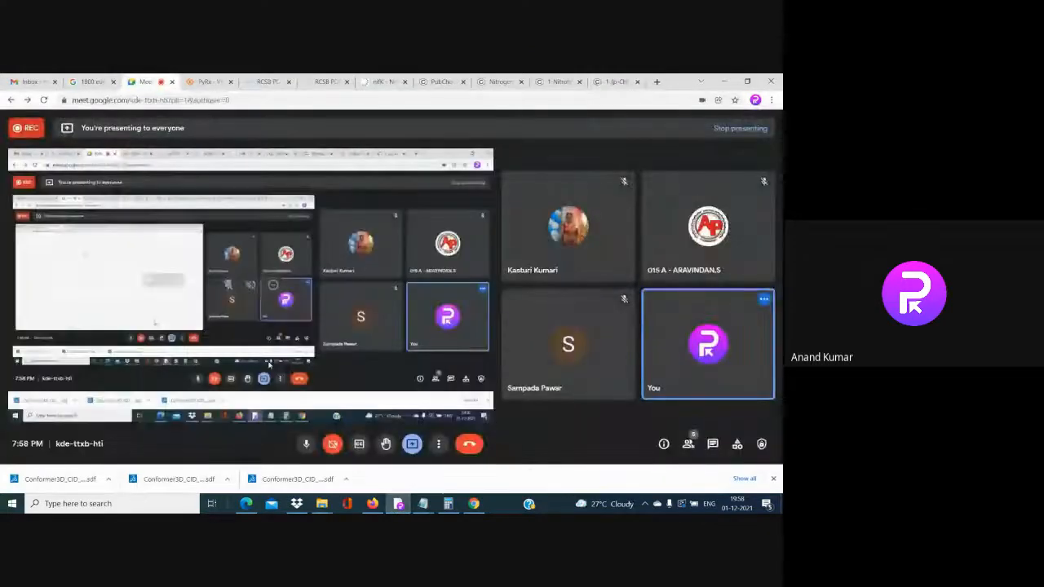
pyautogui.click(414, 448)
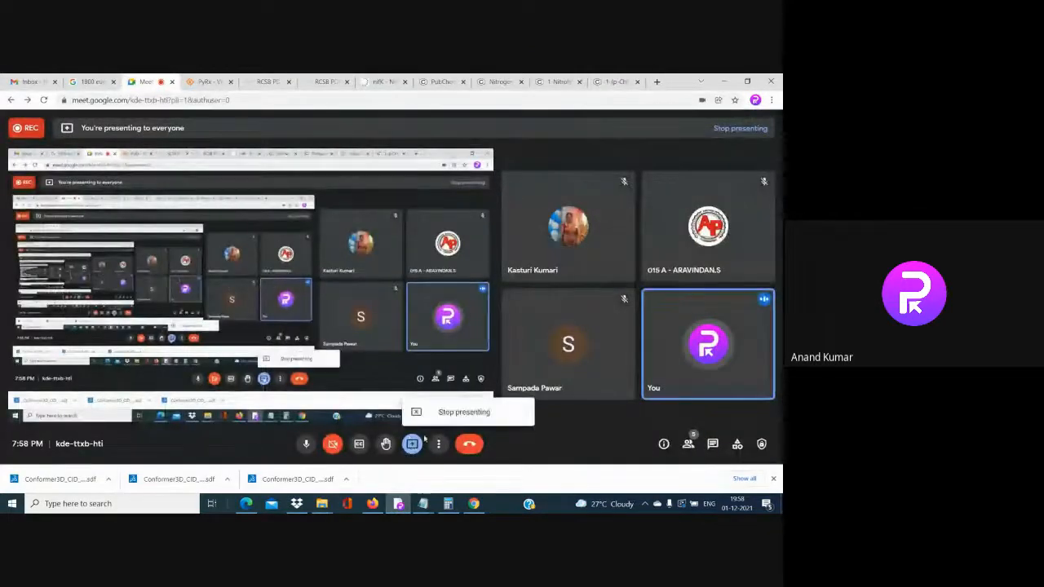
pyautogui.click(435, 411)
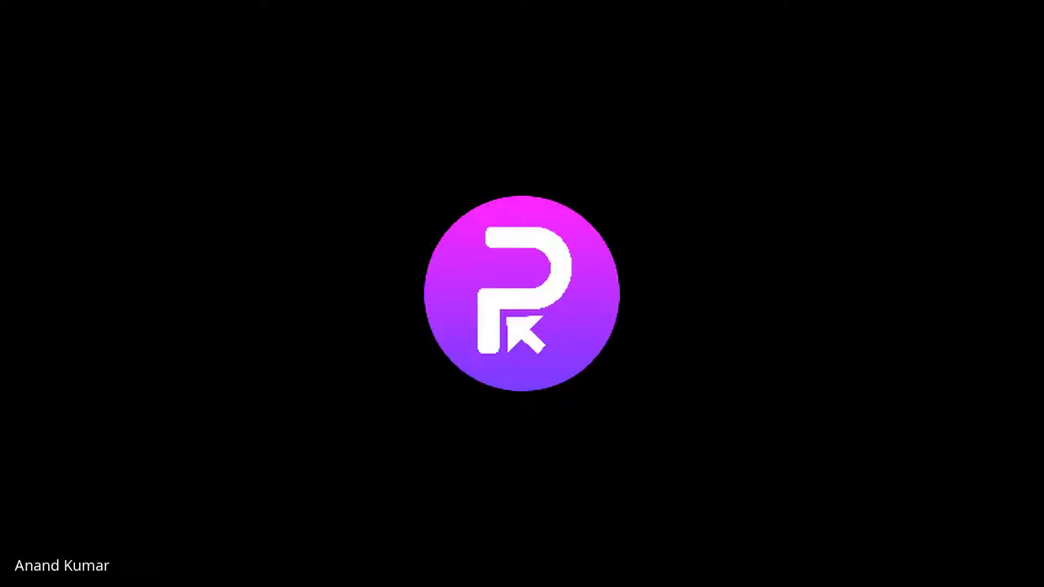